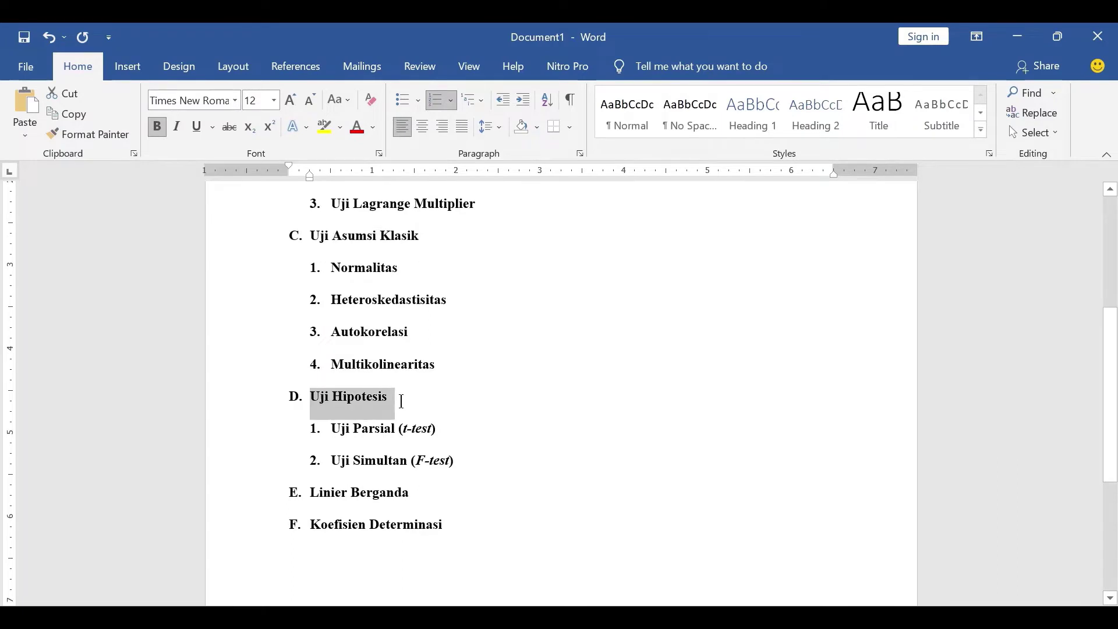
# Step: Review the BAB IV. PEMBAHASAN outline, covering the model, classical assumption and hypothesis tests, Linier Berganda and Koefisien Determinasi
pyautogui.moveTo(312, 495); pyautogui.dragTo(428, 497)
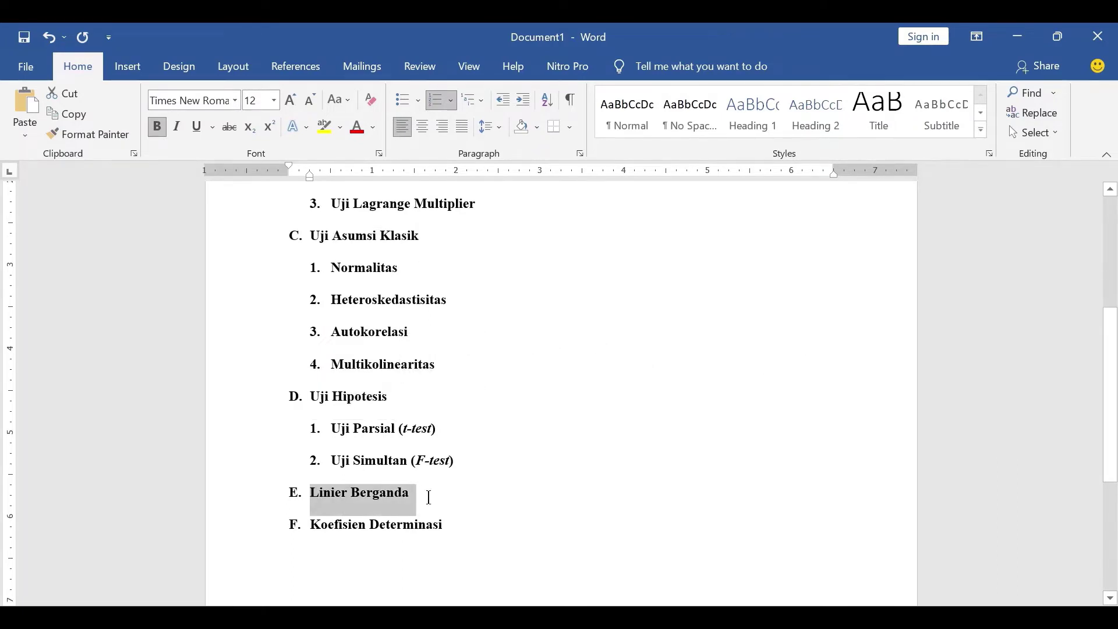
pyautogui.moveTo(313, 524); pyautogui.dragTo(489, 529)
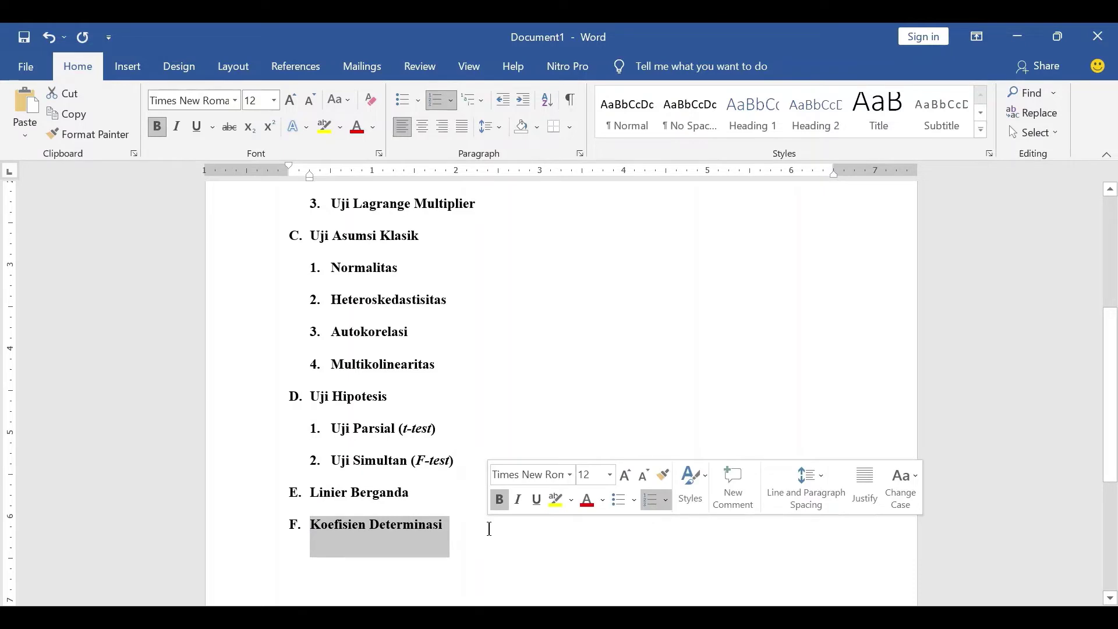
pyautogui.scroll(1, 533, 399)
pyautogui.scroll(3, 533, 398)
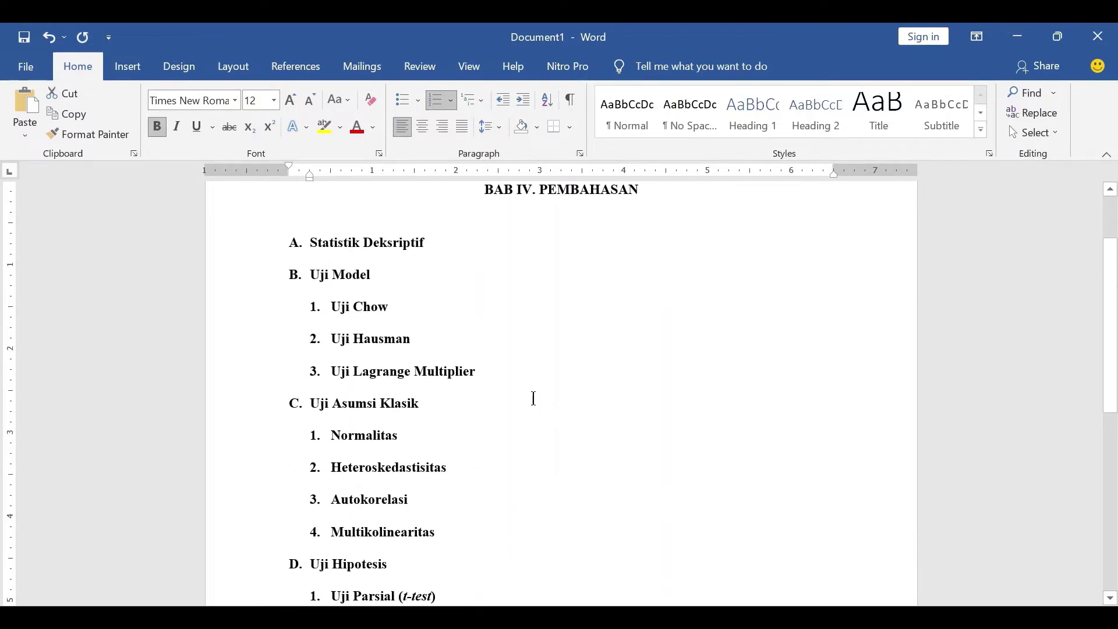
pyautogui.scroll(-3, 533, 399)
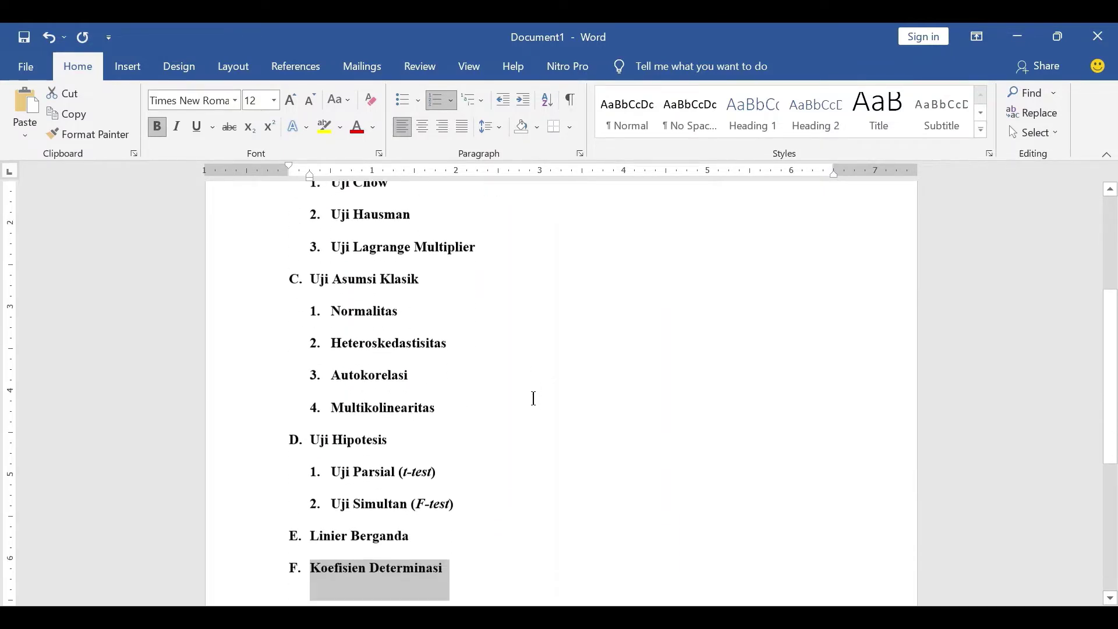
pyautogui.scroll(4, 533, 398)
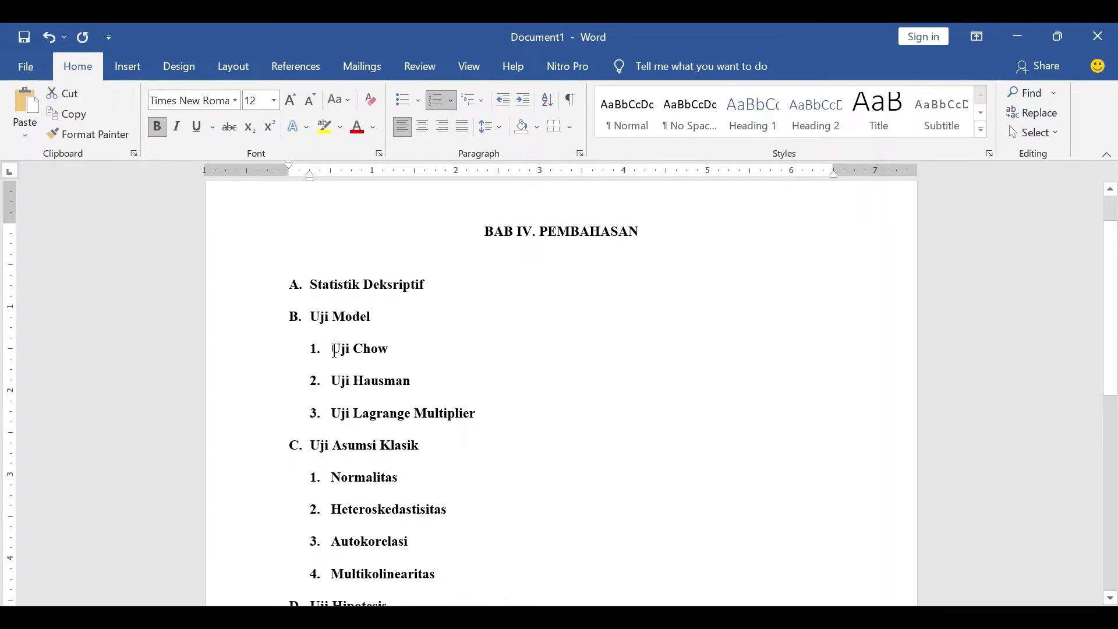
pyautogui.moveTo(331, 349); pyautogui.dragTo(492, 410)
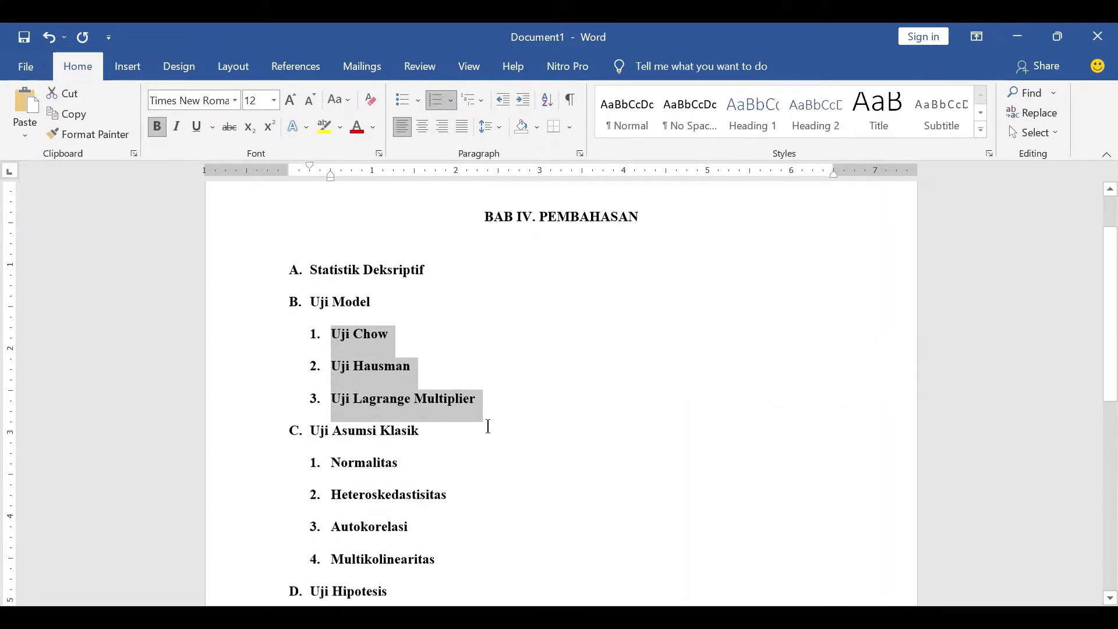
pyautogui.scroll(-2, 487, 424)
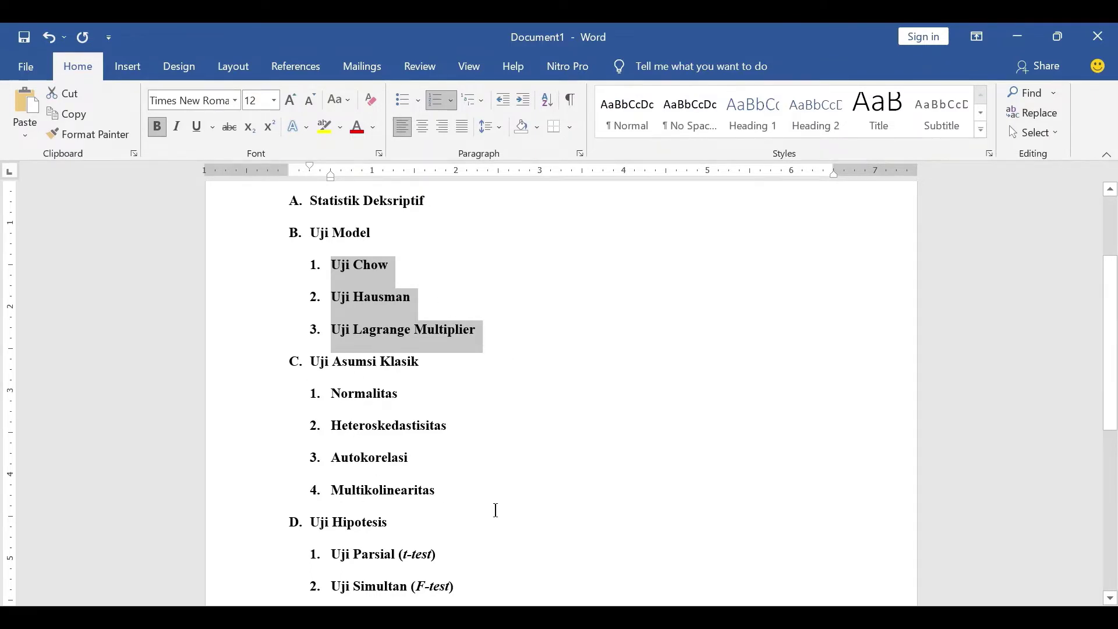
pyautogui.scroll(-3, 498, 485)
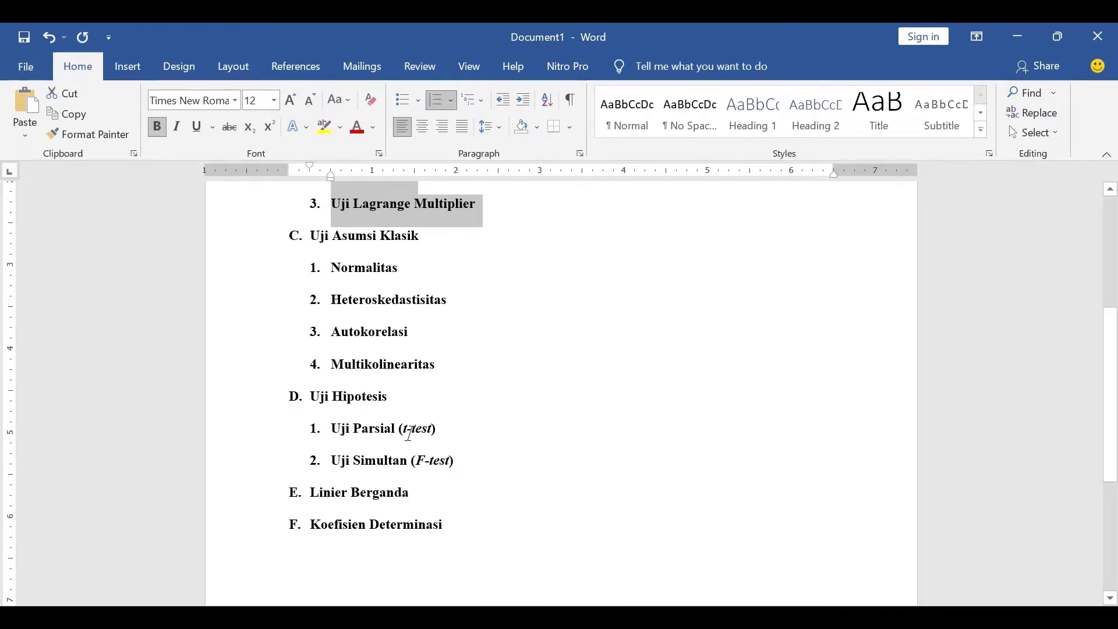
pyautogui.scroll(5, 459, 501)
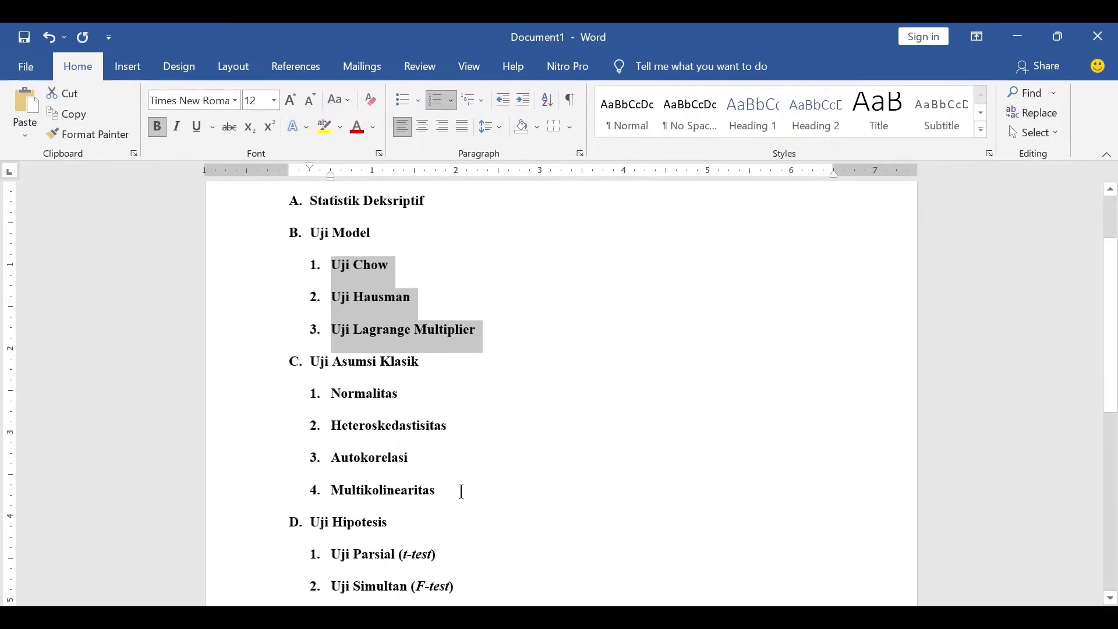
pyautogui.click(477, 472)
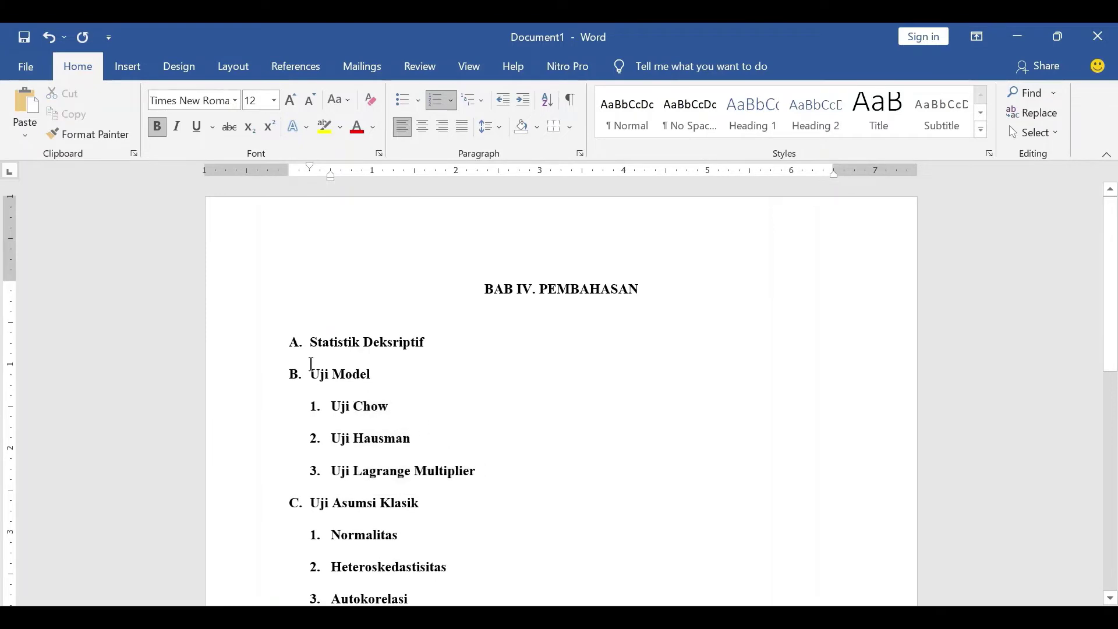
pyautogui.scroll(-3, 544, 469)
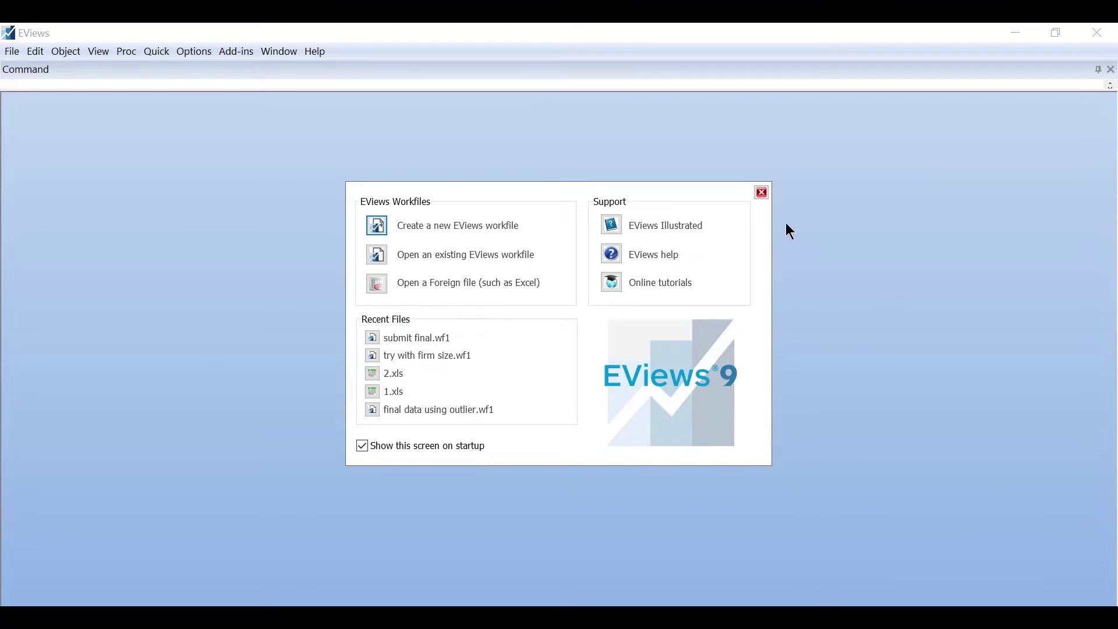
# Step: In EViews, dismiss the startup screen and begin a new workfile with the Balanced Panel structure type
pyautogui.click(762, 192)
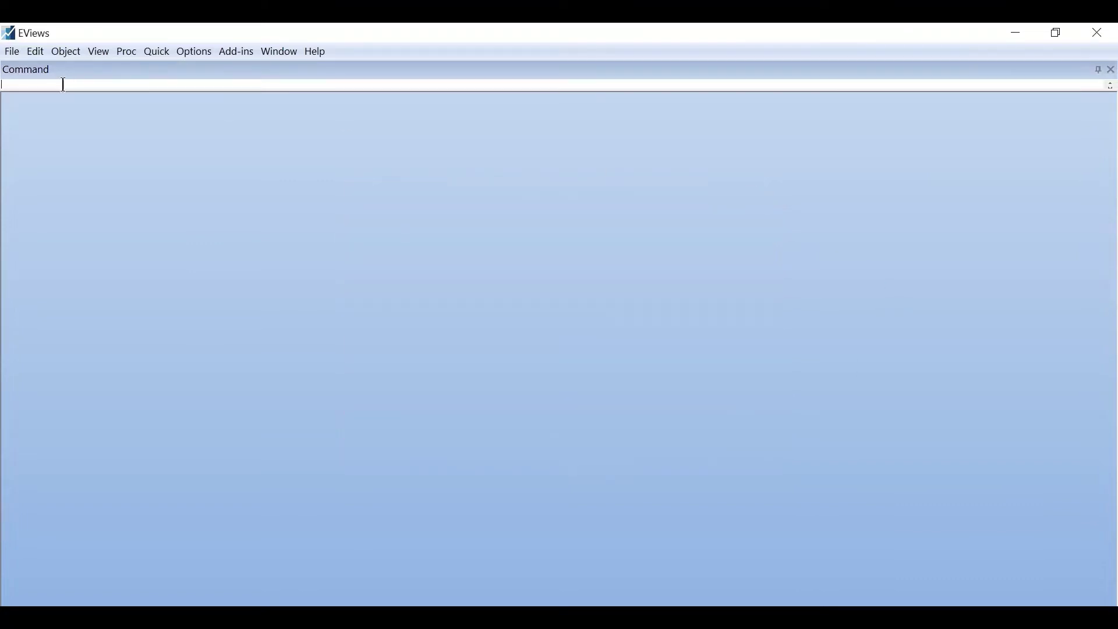
pyautogui.click(13, 53)
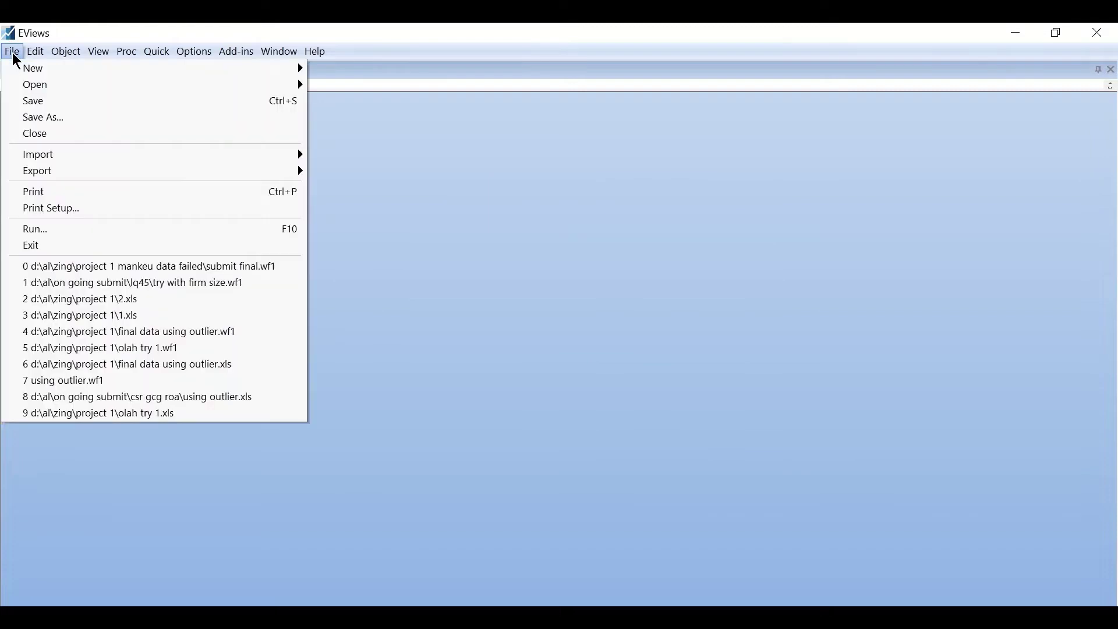
pyautogui.moveTo(29, 69)
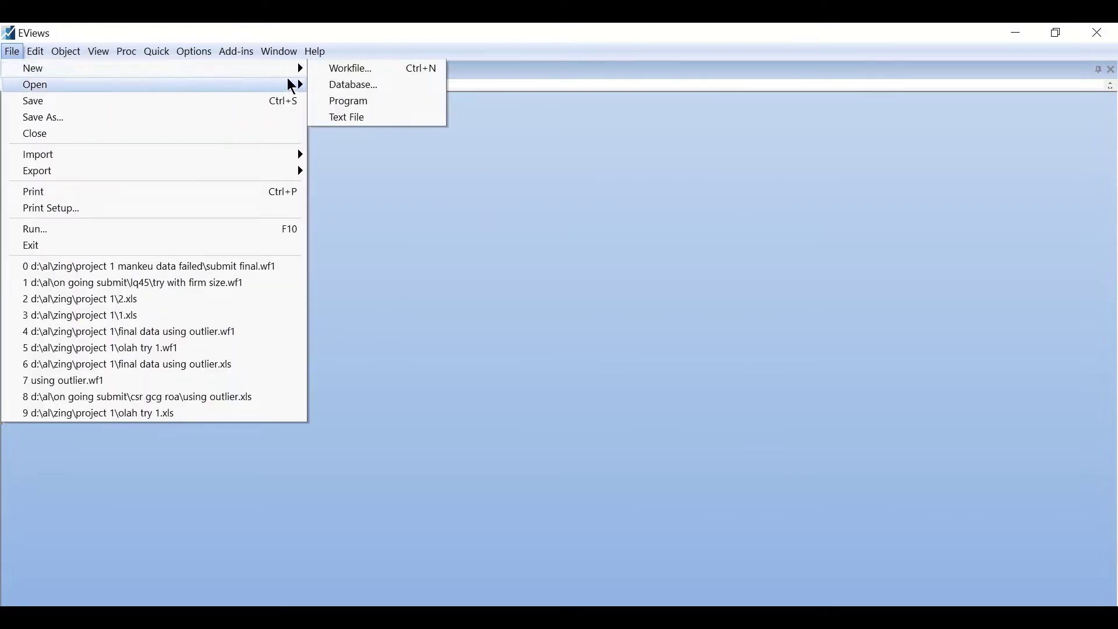
pyautogui.click(342, 73)
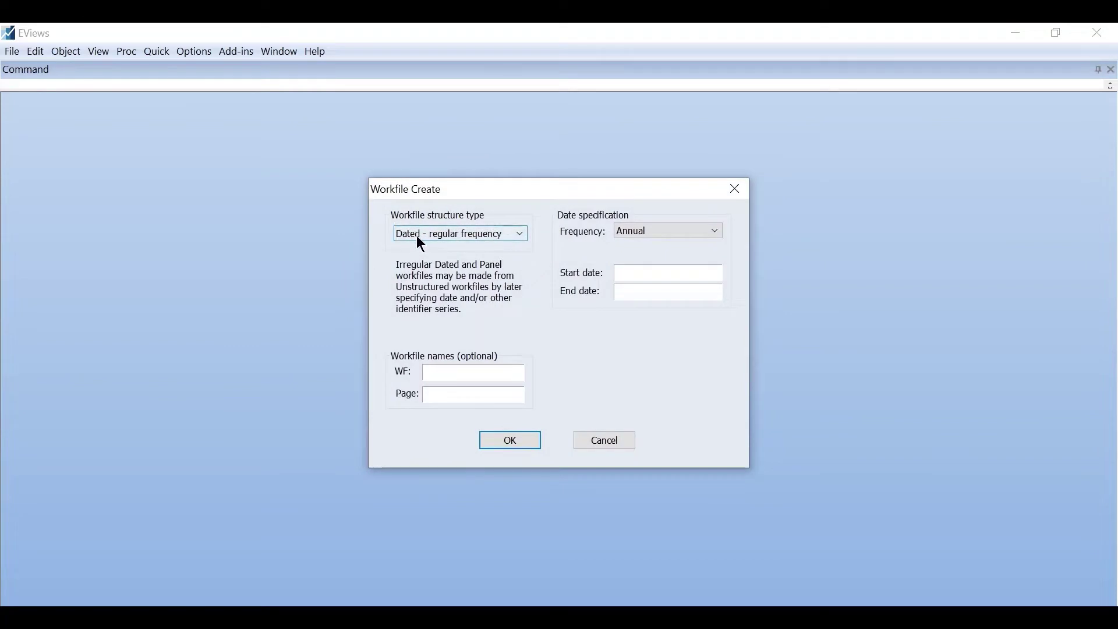
pyautogui.click(488, 233)
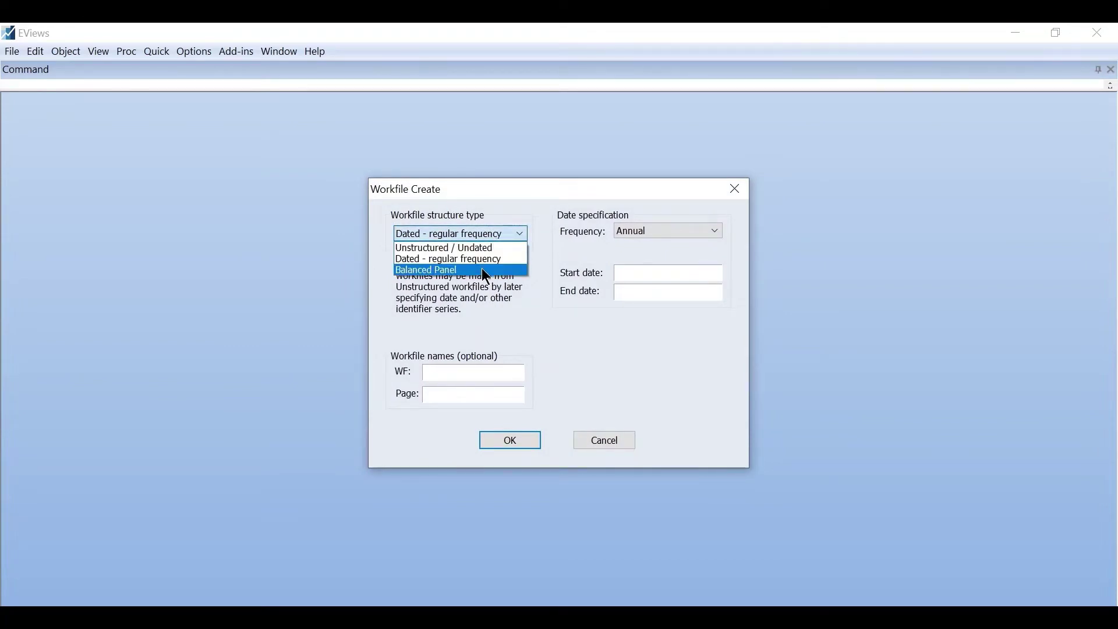
pyautogui.click(488, 271)
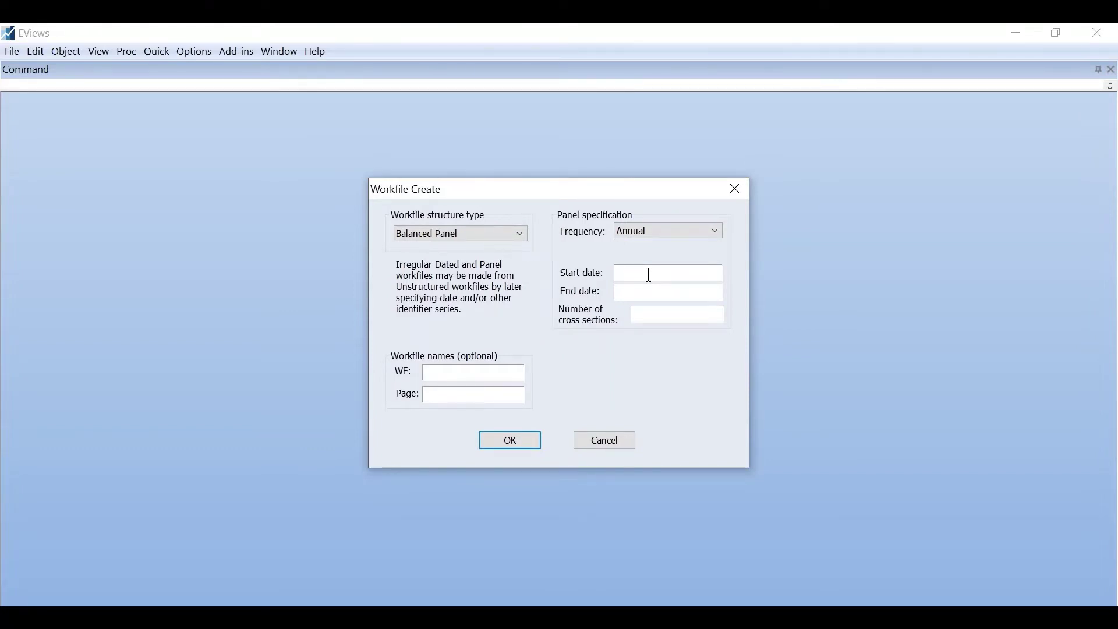
# Step: Set the panel's start date to 2016, end date to 2020 and cross sections to 70, and create the workfile
pyautogui.write('2016')
pyautogui.click(665, 298)
pyautogui.write('2020')
pyautogui.click(679, 315)
pyautogui.write('70')
pyautogui.click(514, 439)
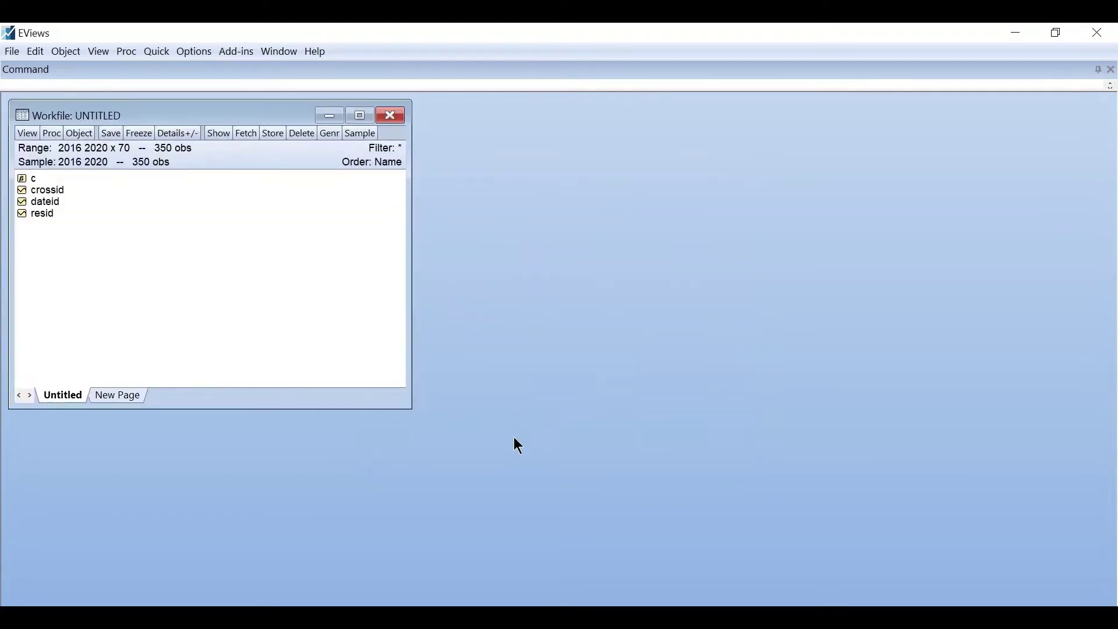
# Step: Save the new workfile as eviews.wf1 on the D: drive
pyautogui.moveTo(209, 116); pyautogui.dragTo(267, 115)
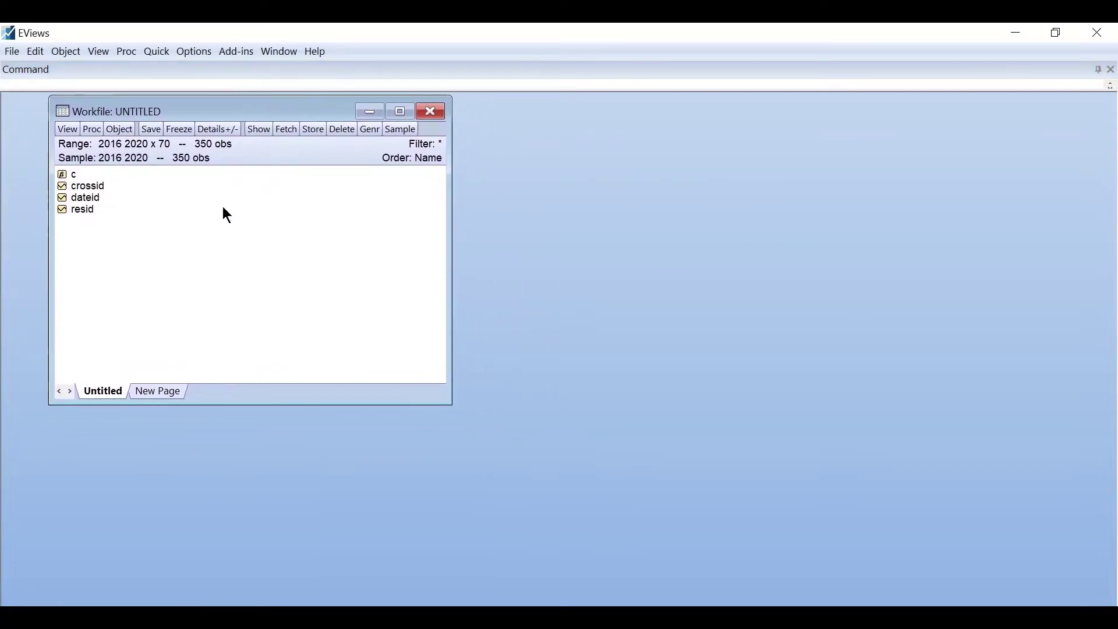
pyautogui.click(11, 52)
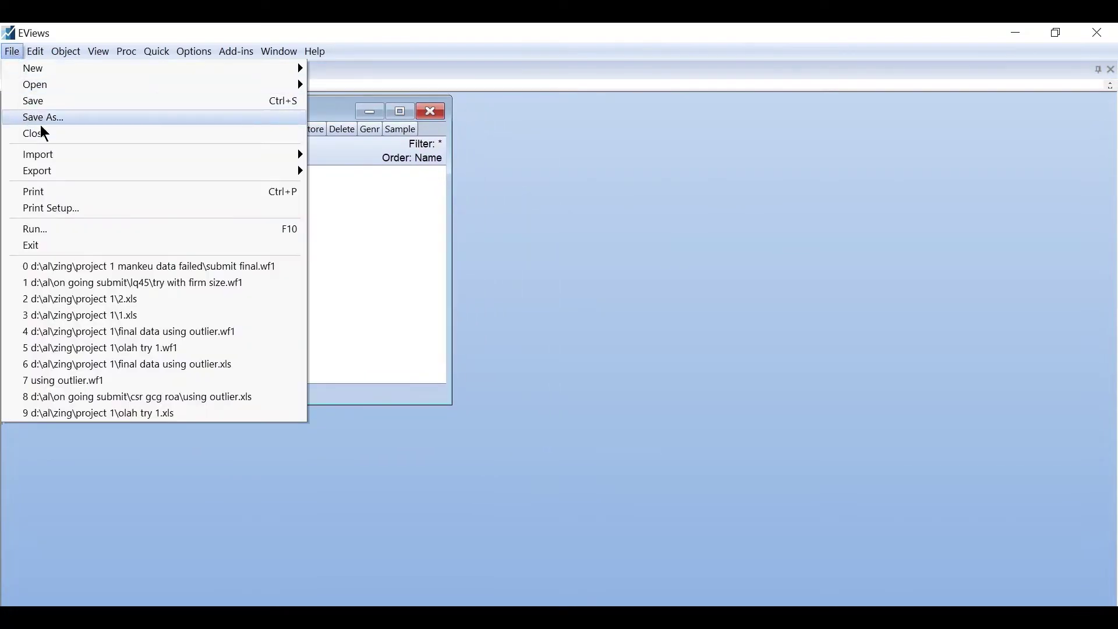
pyautogui.click(55, 118)
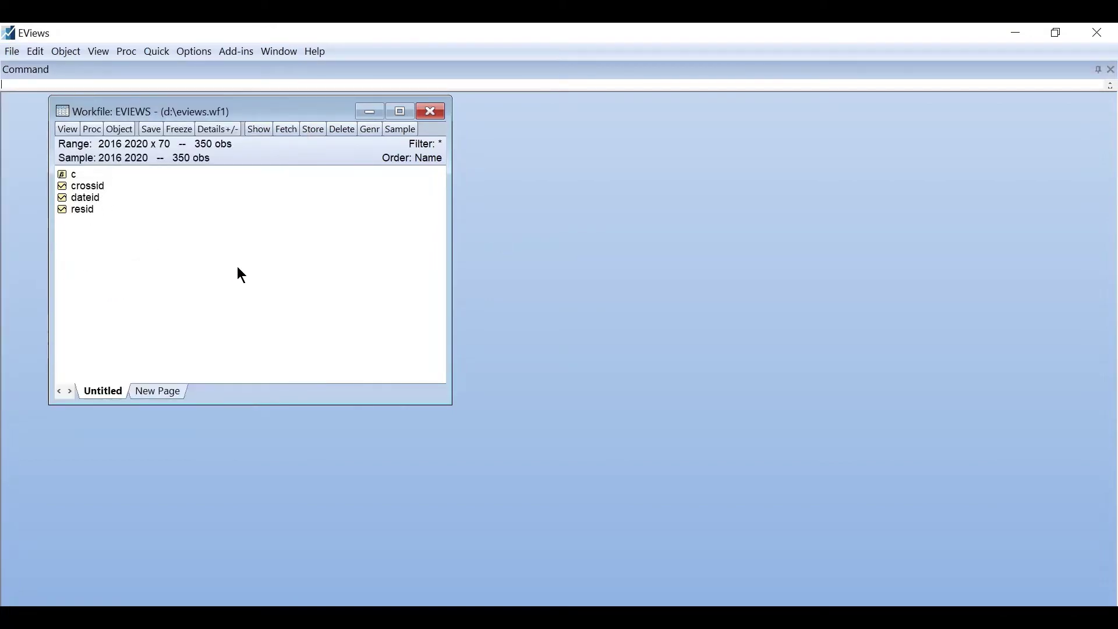
# Step: Create a new Series object named x1 in the workfile
pyautogui.rightClick(216, 220)
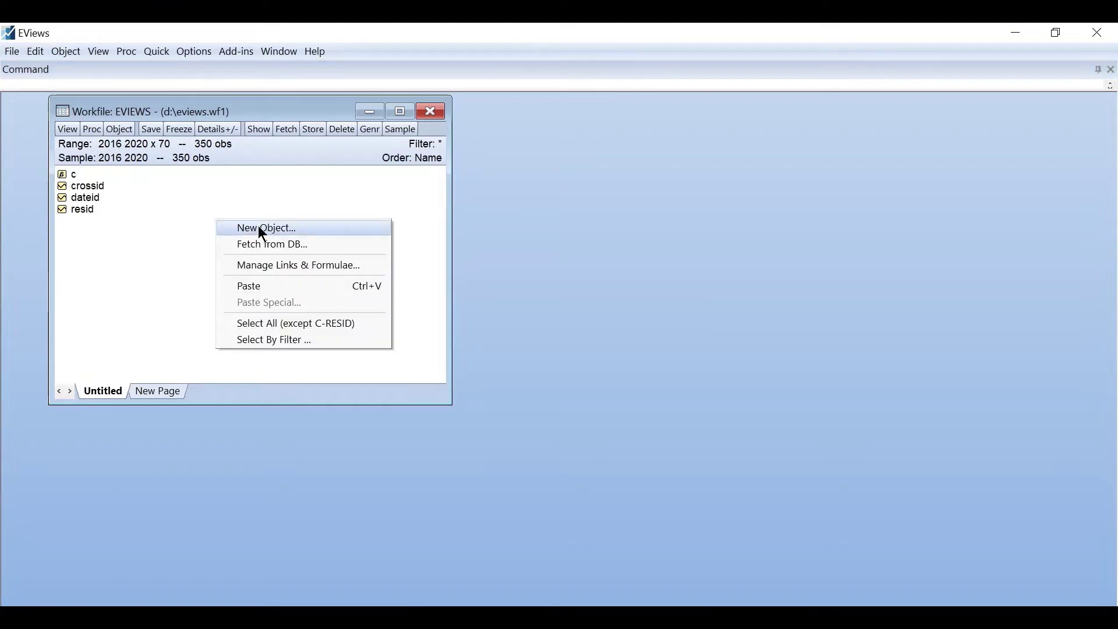
pyautogui.click(262, 231)
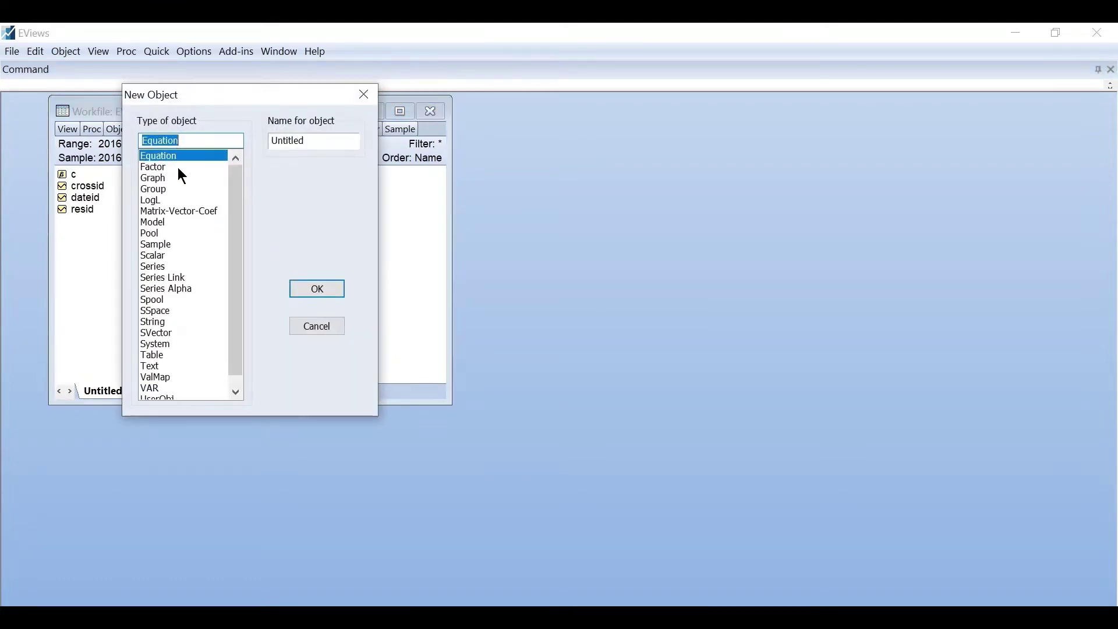
pyautogui.click(152, 267)
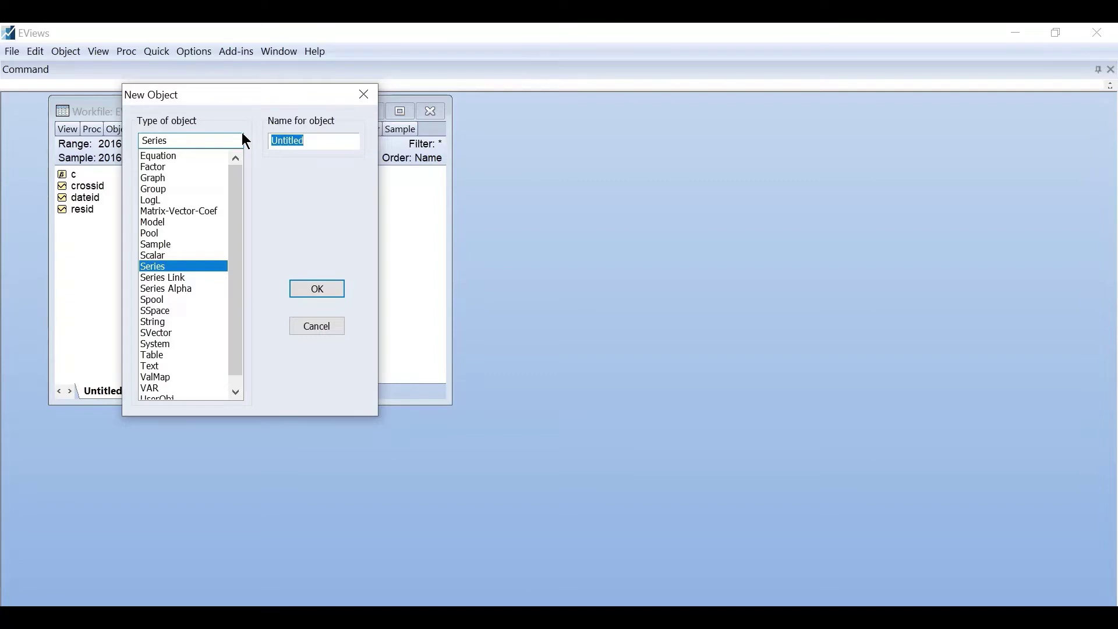
pyautogui.write('X')
pyautogui.press('BackSpace')
pyautogui.write('x1')
pyautogui.click(325, 291)
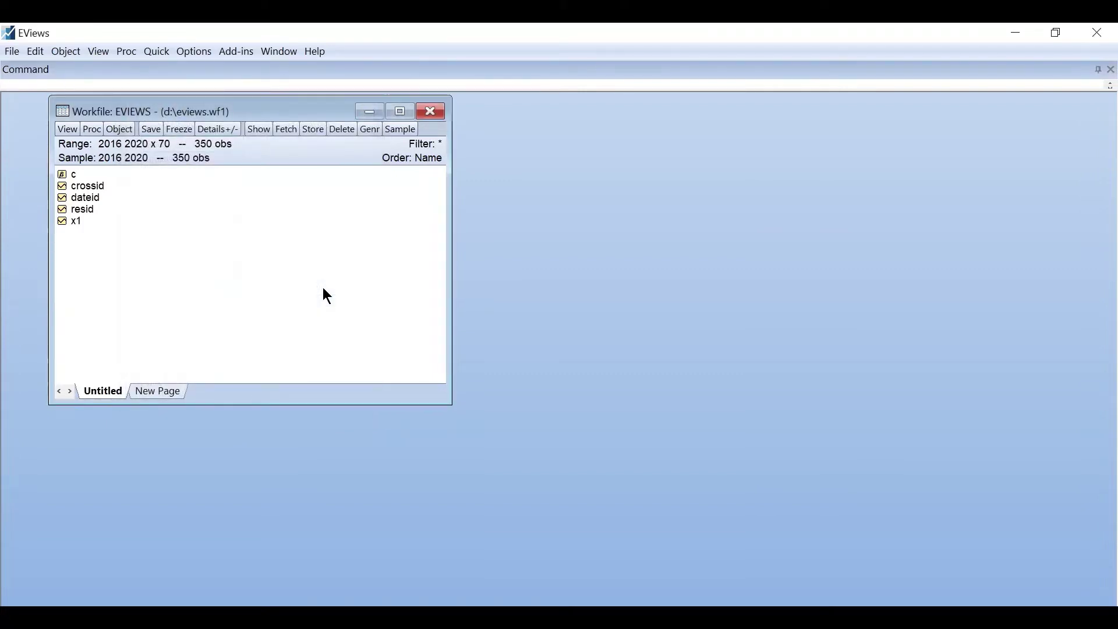
# Step: Duplicate the x1 series twice, naming the copies x2 and x3
pyautogui.click(77, 226)
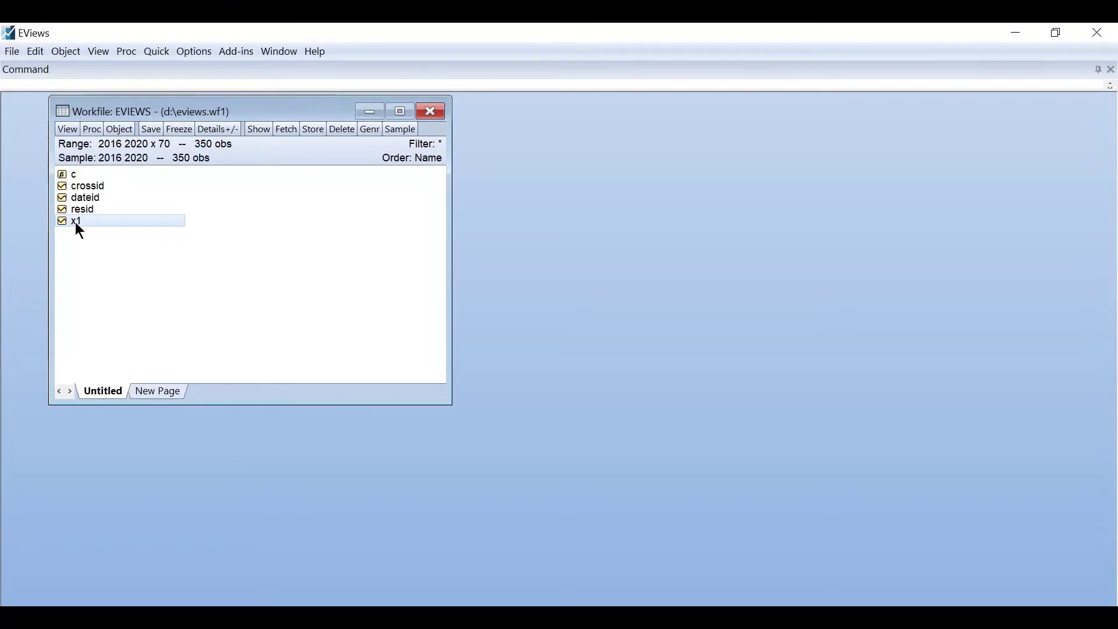
pyautogui.moveTo(75, 223); pyautogui.dragTo(108, 241)
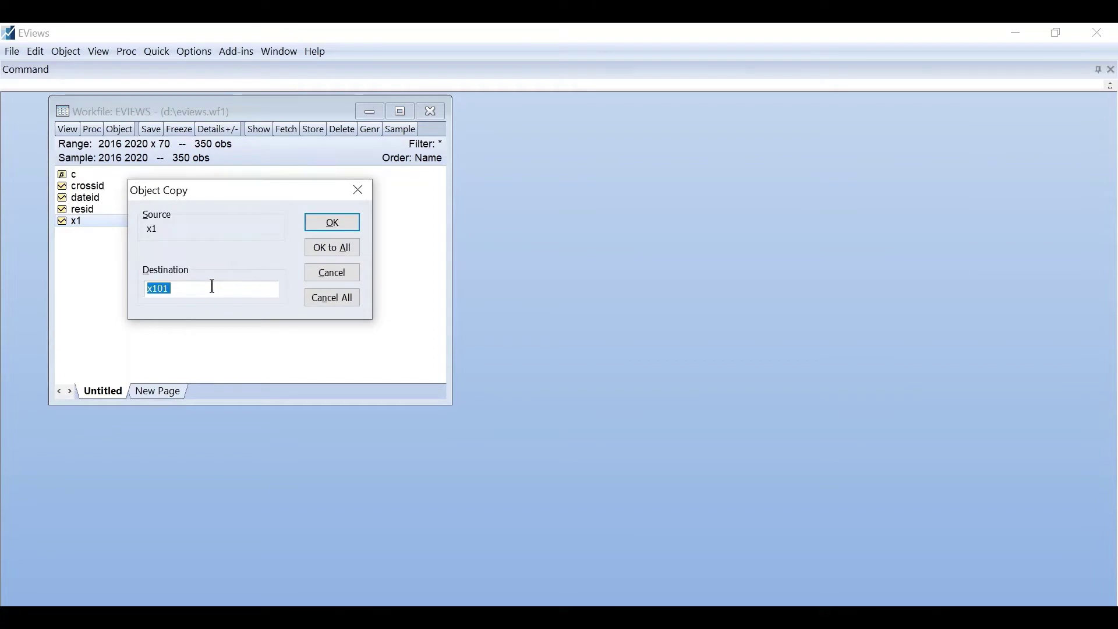
pyautogui.write('x2')
pyautogui.press('Return')
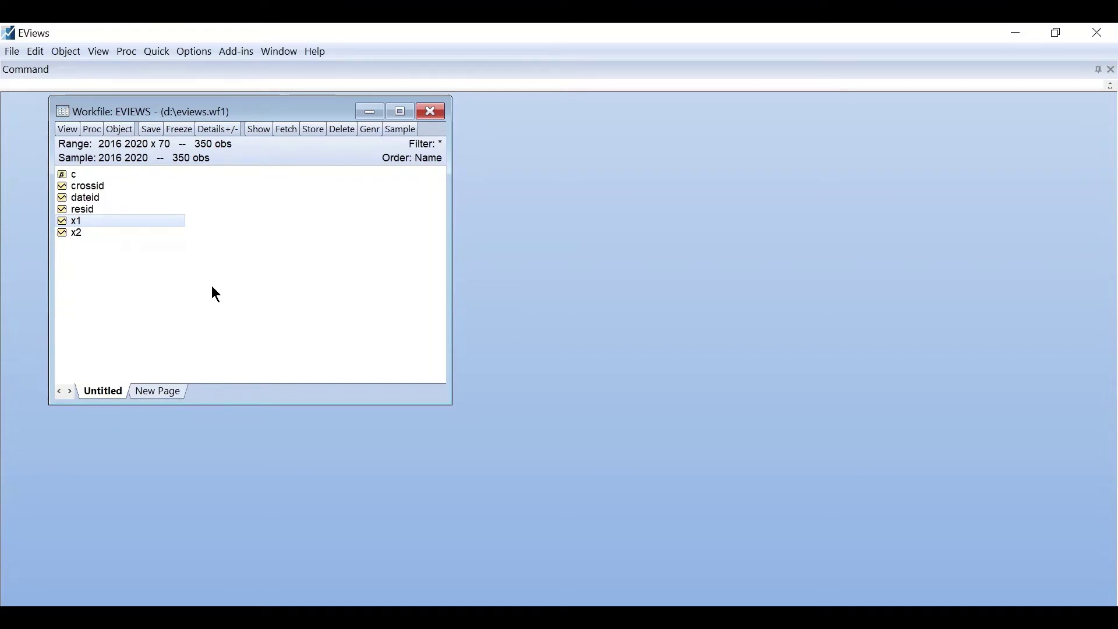
pyautogui.hotkey('ctrl', 'c')
pyautogui.hotkey('ctrl', 'v')
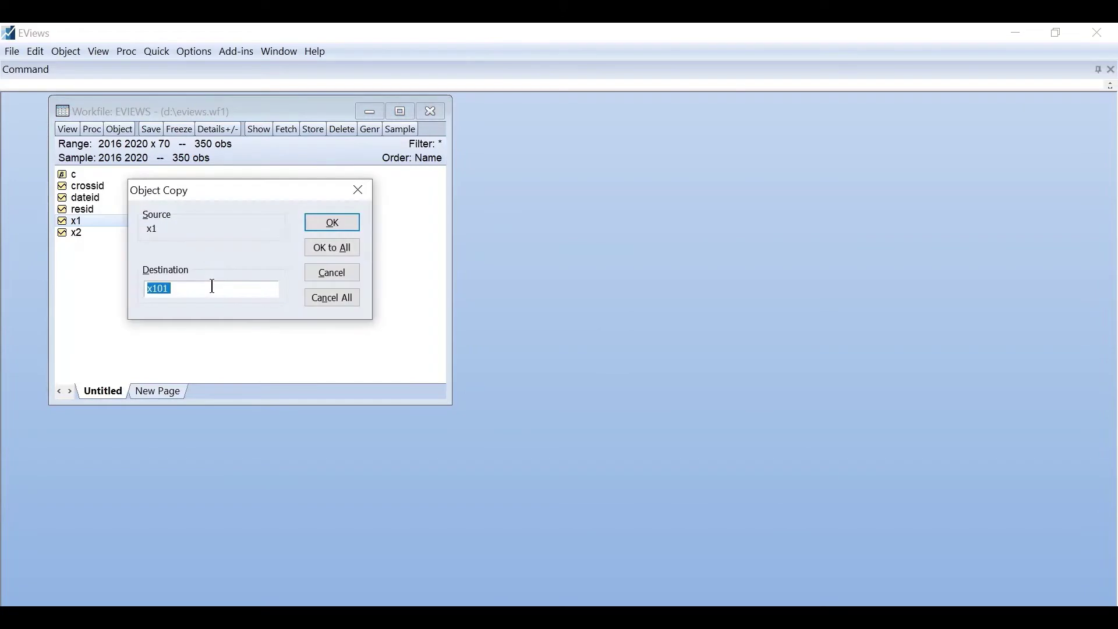
pyautogui.write('x3')
pyautogui.press('Return')
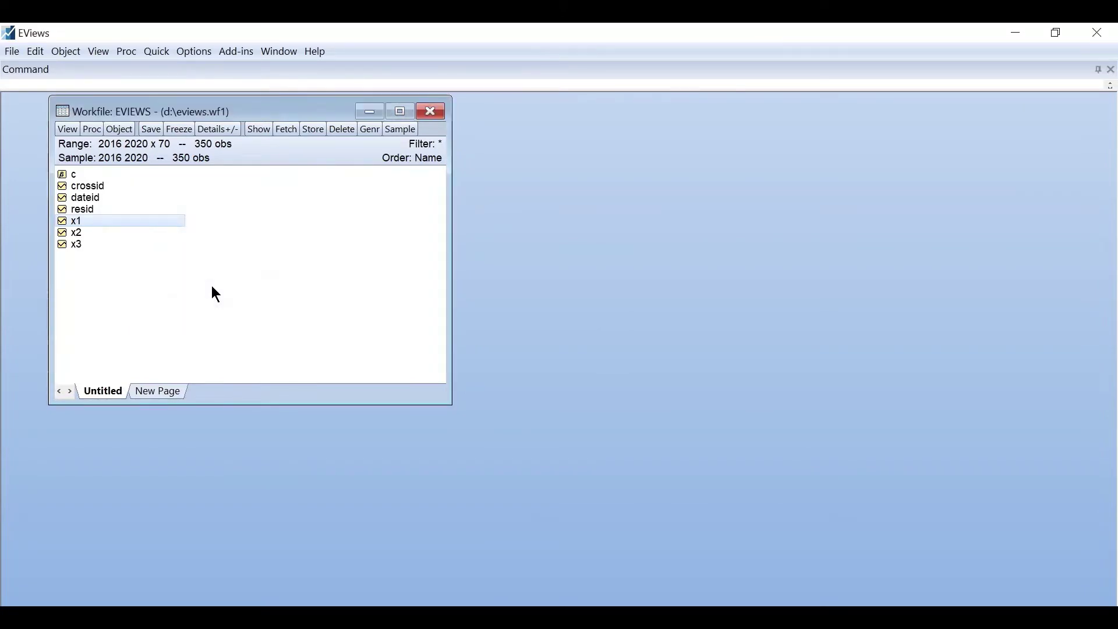
# Step: Make two more copies of the x1 series, named x4 and y
pyautogui.hotkey('ctrl', 'v')
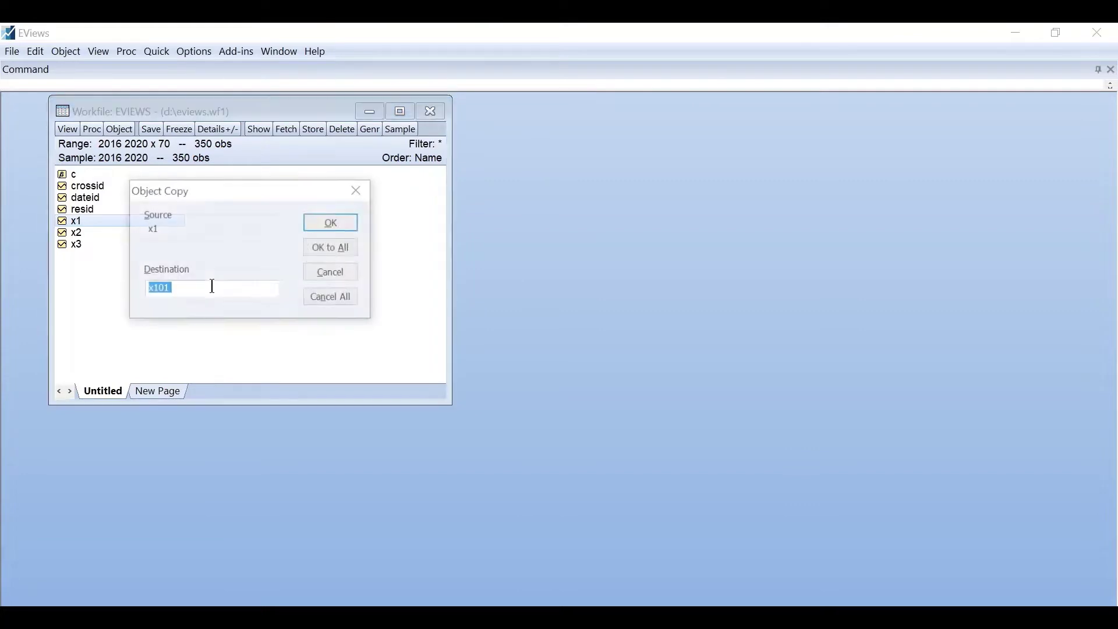
pyautogui.write('x')
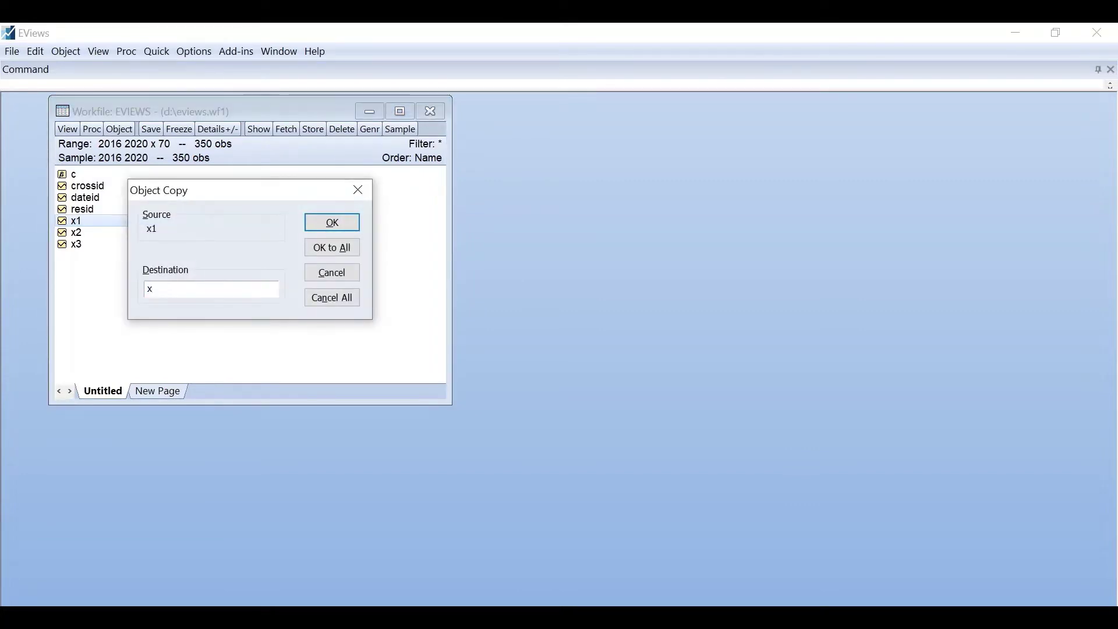
pyautogui.write('4')
pyautogui.press('Return')
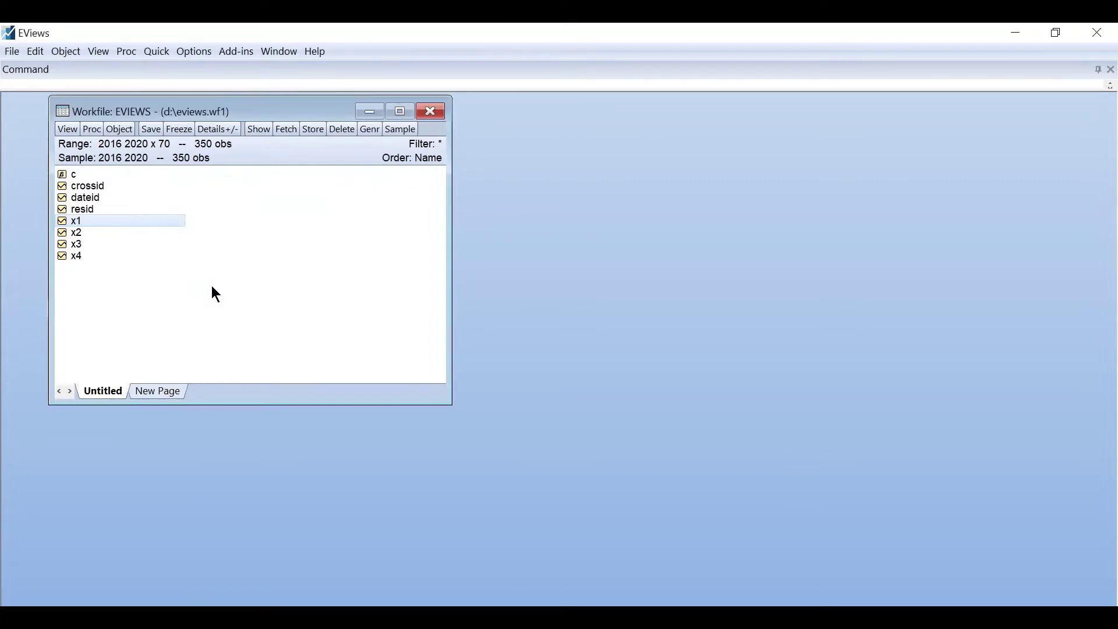
pyautogui.hotkey('ctrl', 'v')
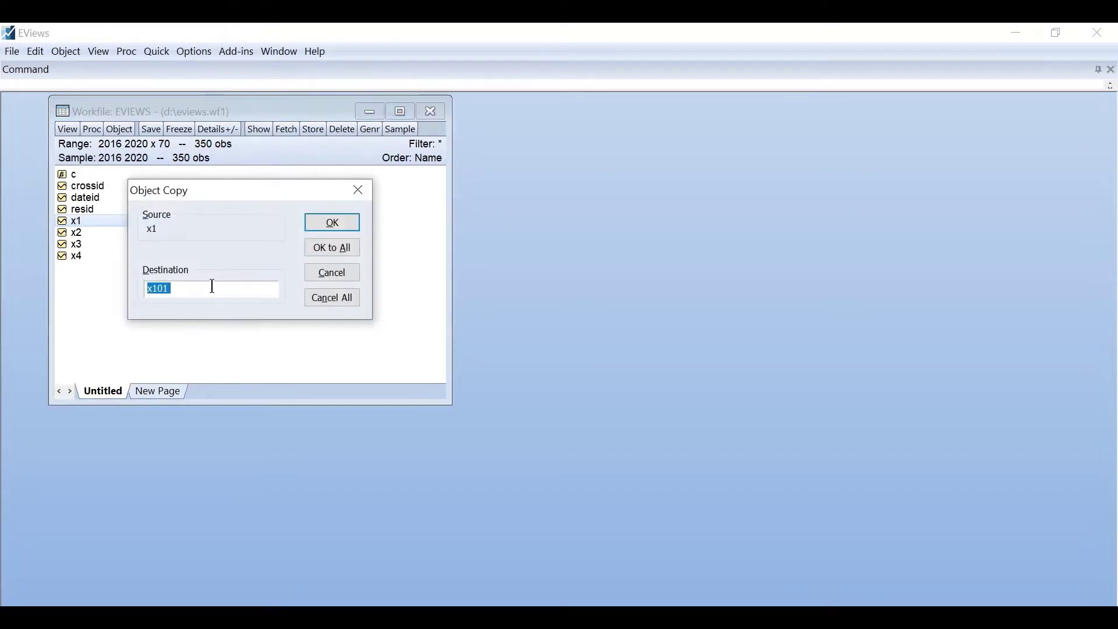
pyautogui.write('y')
pyautogui.press('Return')
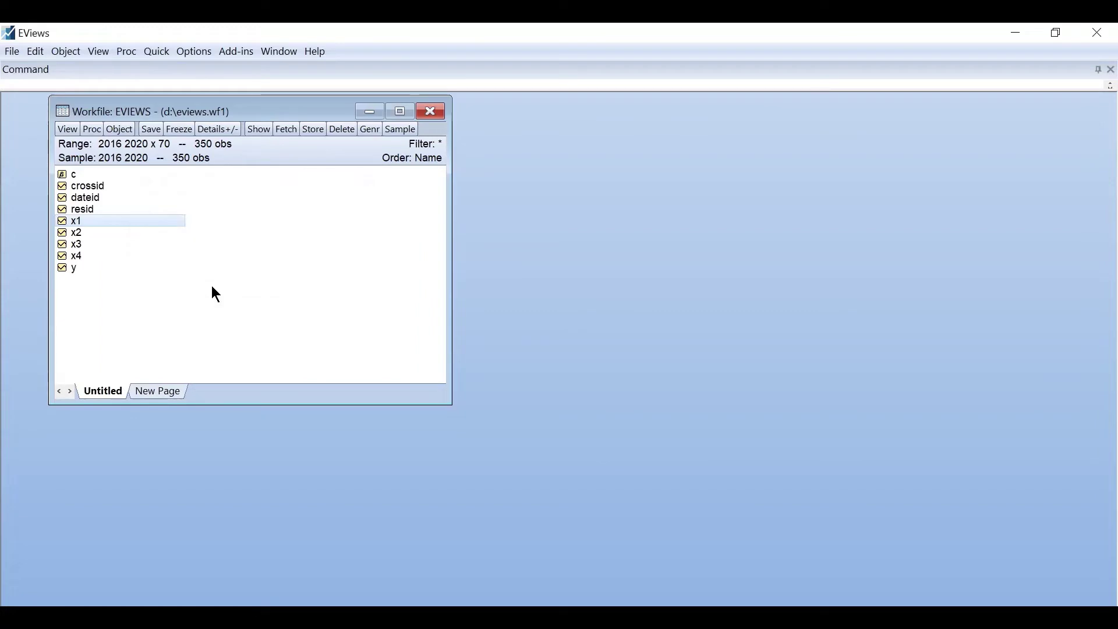
# Step: Open the series x1, x2, x3, x4 and y together as a group and select the first X1 observation
pyautogui.keyDown('ctrl'); pyautogui.click(96, 232); pyautogui.keyUp('ctrl')
pyautogui.keyDown('ctrl'); pyautogui.click(95, 247); pyautogui.keyUp('ctrl')
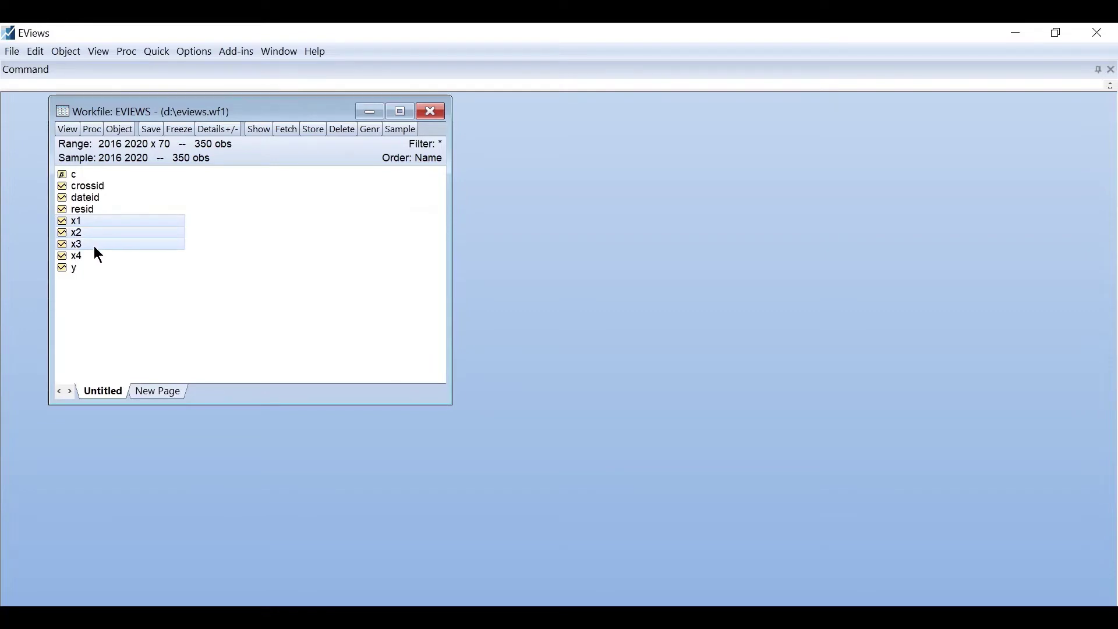
pyautogui.keyDown('ctrl'); pyautogui.click(94, 255); pyautogui.keyUp('ctrl')
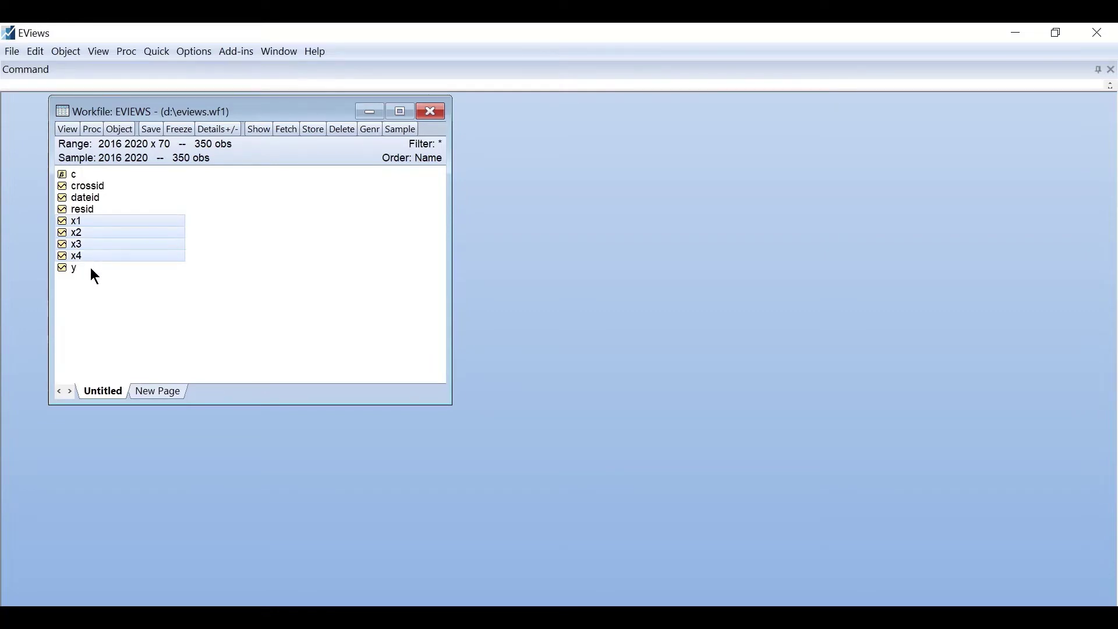
pyautogui.keyDown('ctrl'); pyautogui.click(90, 268); pyautogui.keyUp('ctrl')
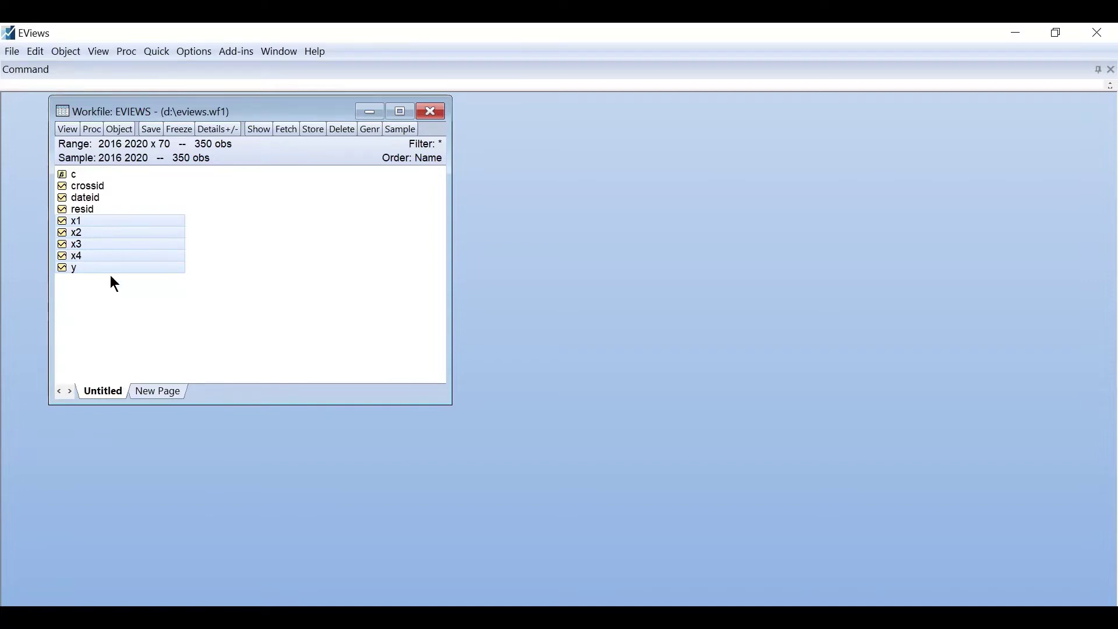
pyautogui.rightClick(138, 231)
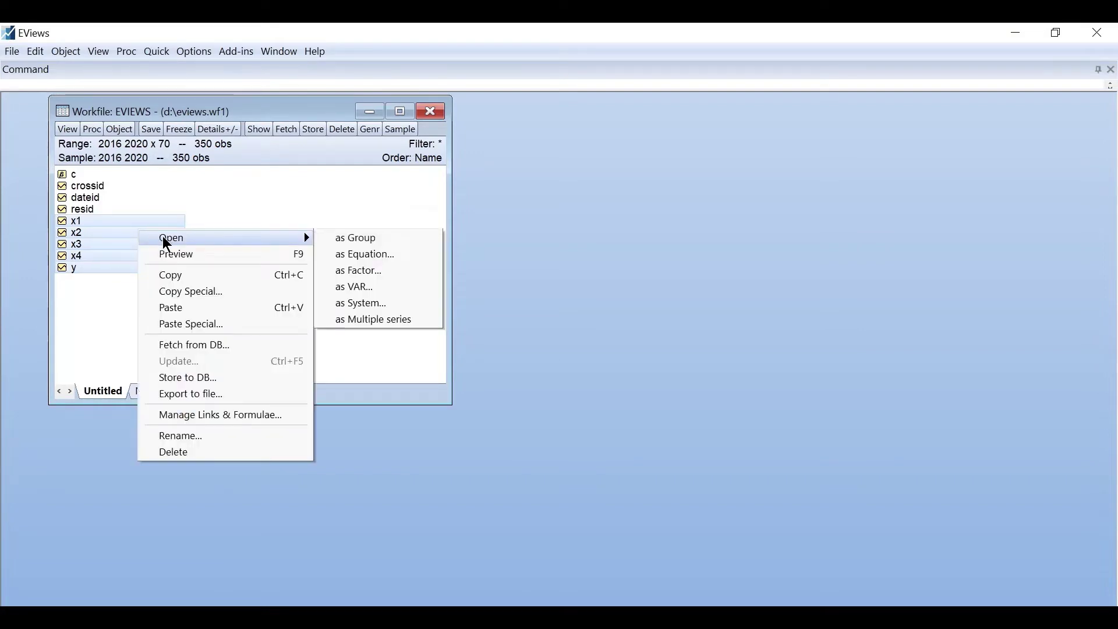
pyautogui.click(350, 240)
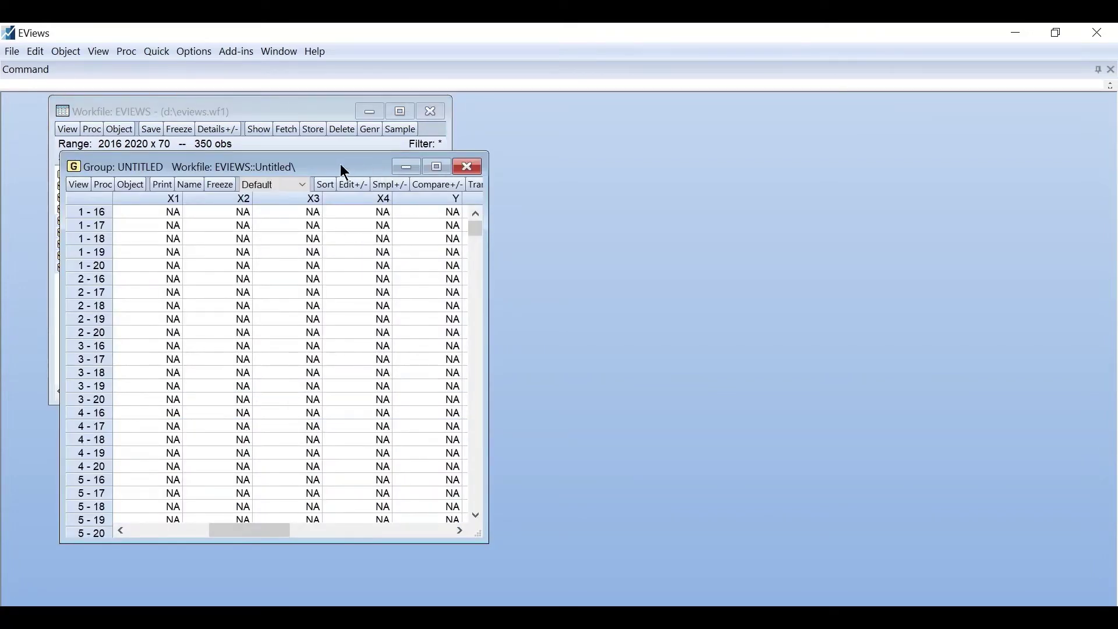
pyautogui.moveTo(341, 165); pyautogui.dragTo(588, 141)
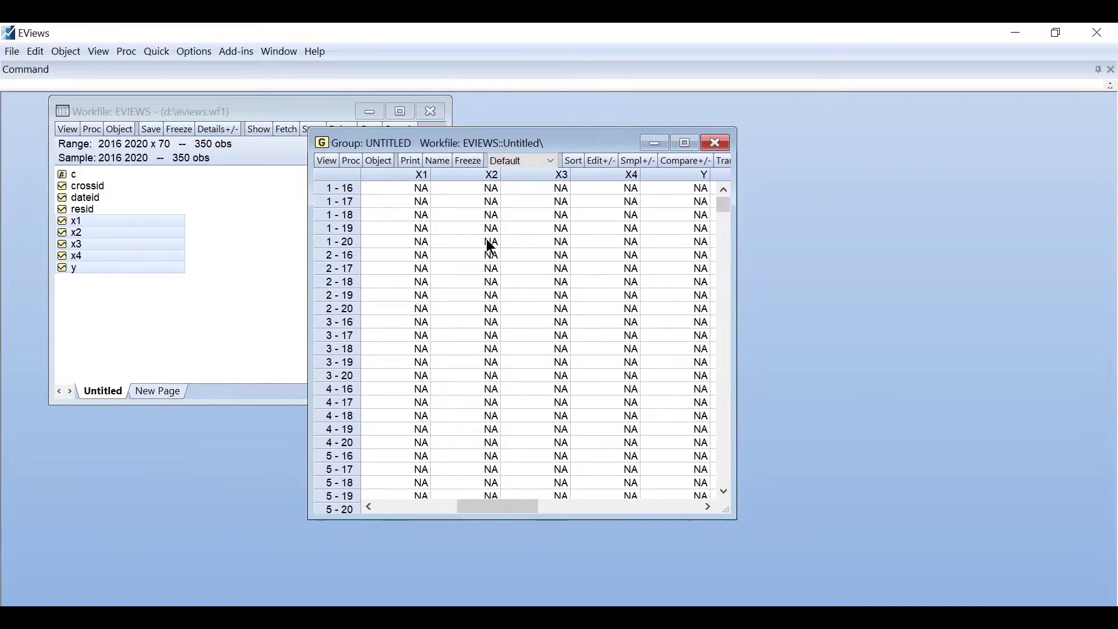
pyautogui.scroll(1, 414, 212)
pyautogui.click(415, 203)
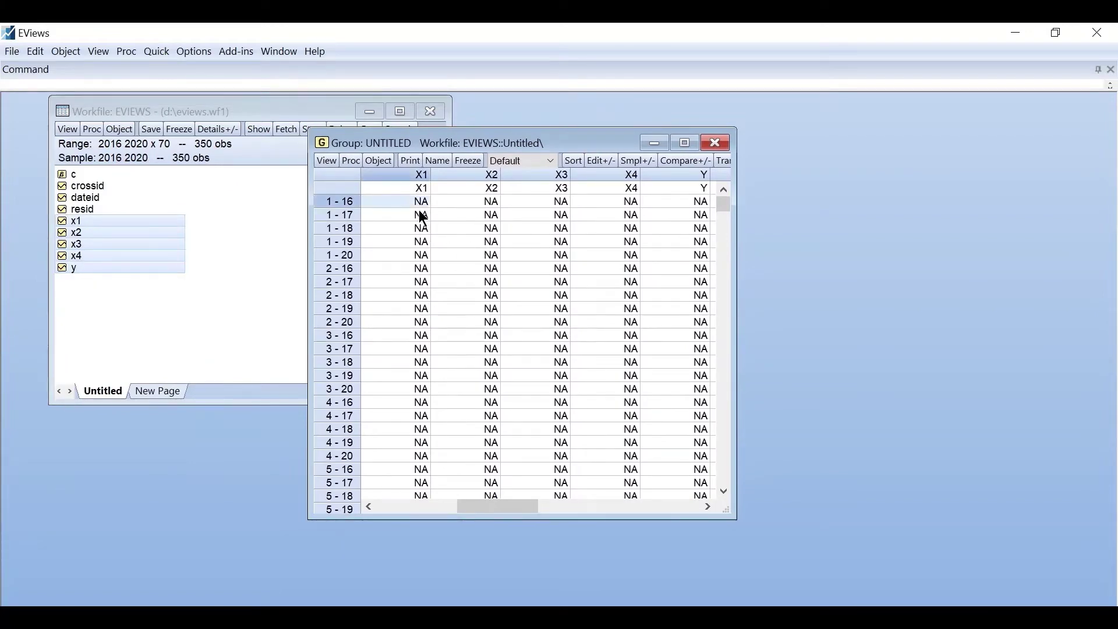
# Step: Switch to the Excel workbook and copy the MVE, LEV, ROE, Beta and Stock Return data in D2:H351, without the headers
pyautogui.hotkey('alt', 'Tab')
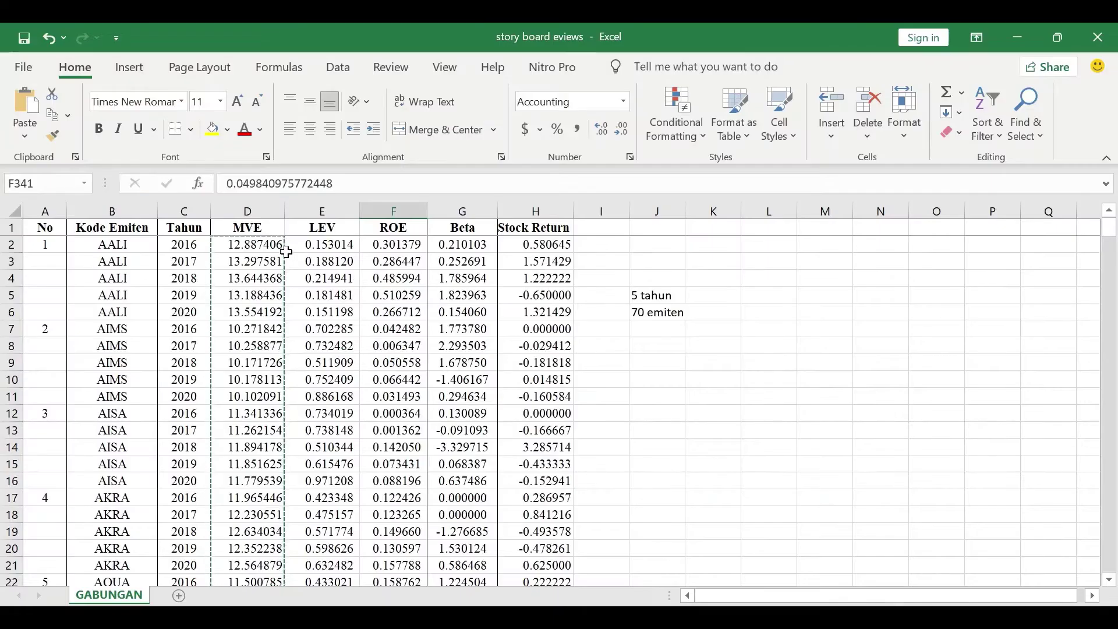
pyautogui.click(256, 245)
pyautogui.press('Escape')
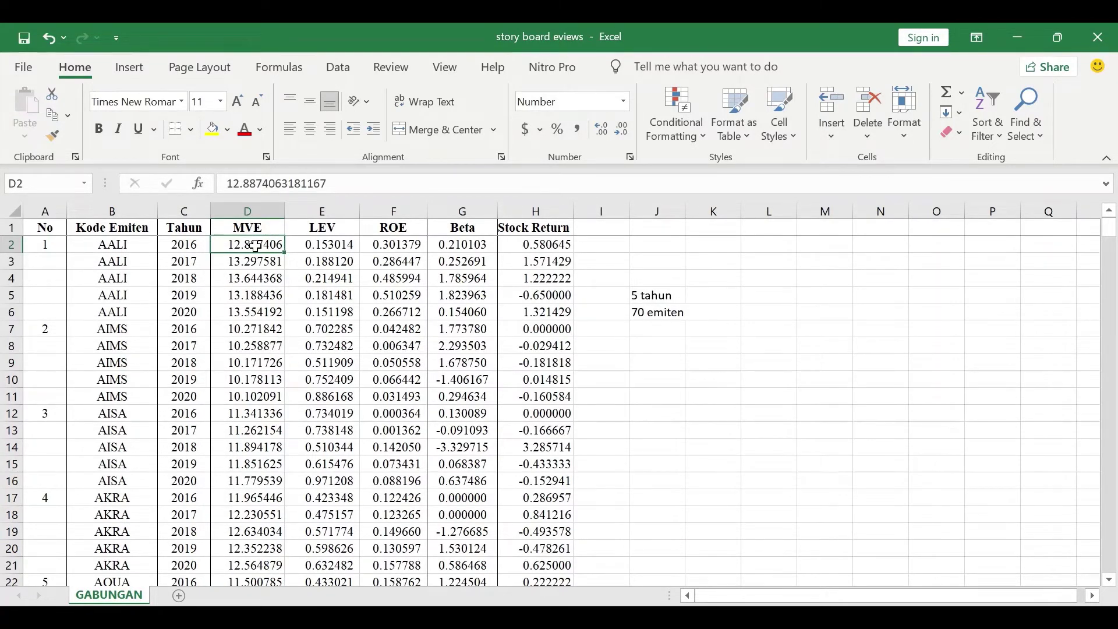
pyautogui.hotkey('shift', 'Right')
pyautogui.hotkey('shift', 'Right')
pyautogui.hotkey('shift', 'Right')
pyautogui.hotkey('shift', 'Right')
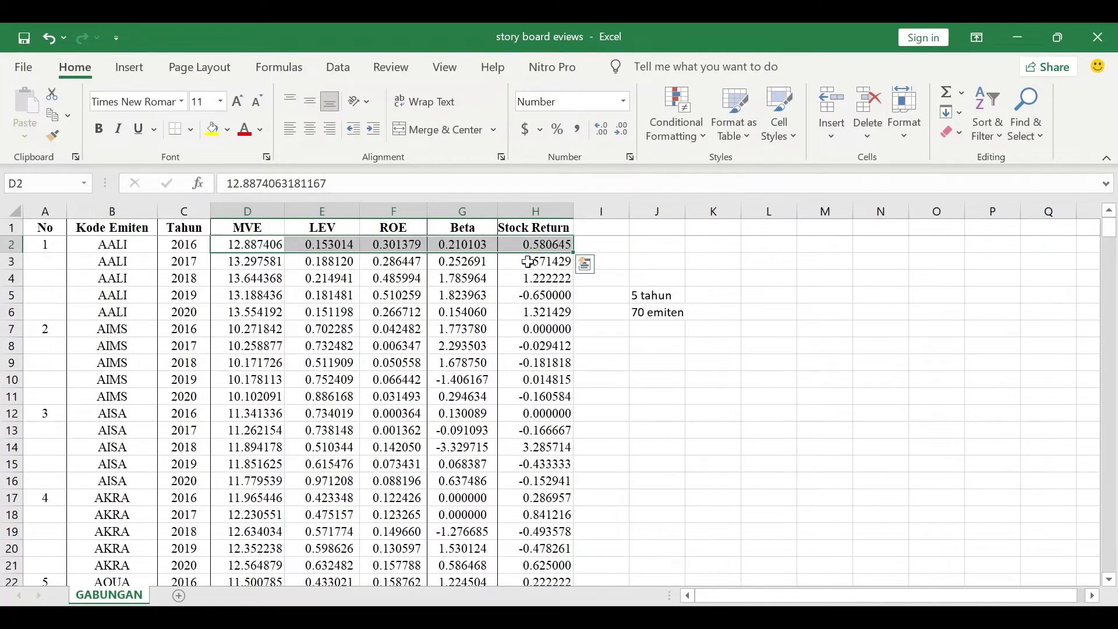
pyautogui.click(242, 242)
pyautogui.moveTo(242, 242); pyautogui.dragTo(528, 545)
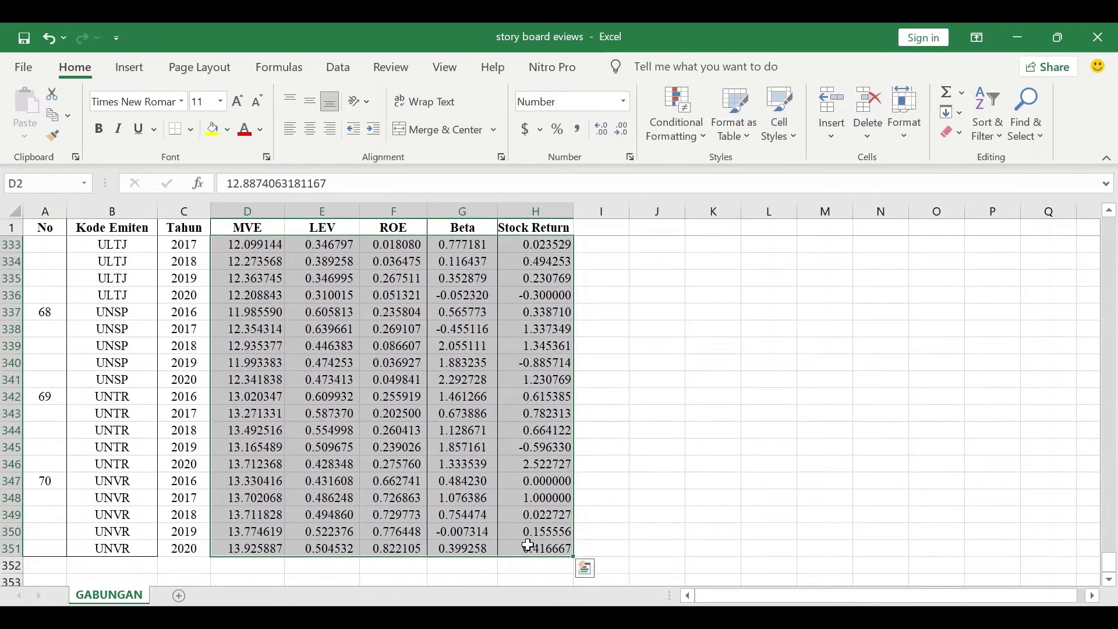
pyautogui.hotkey('ctrl', 'c')
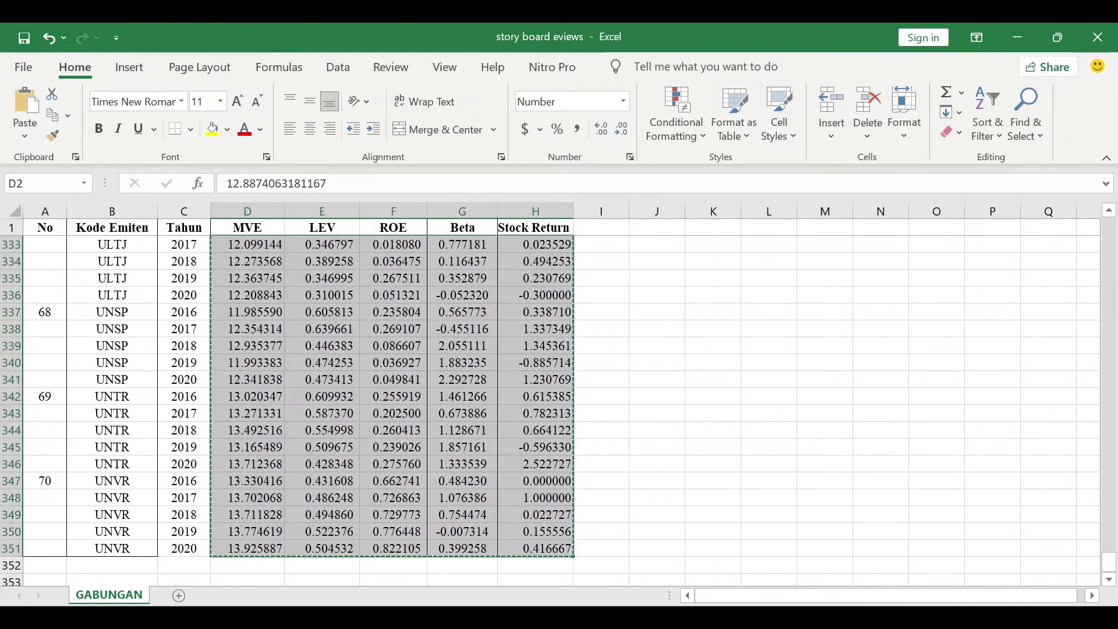
# Step: Return to EViews and paste the copied data into the group from the first X1 cell, allowing edit mode
pyautogui.hotkey('alt', 'Tab')
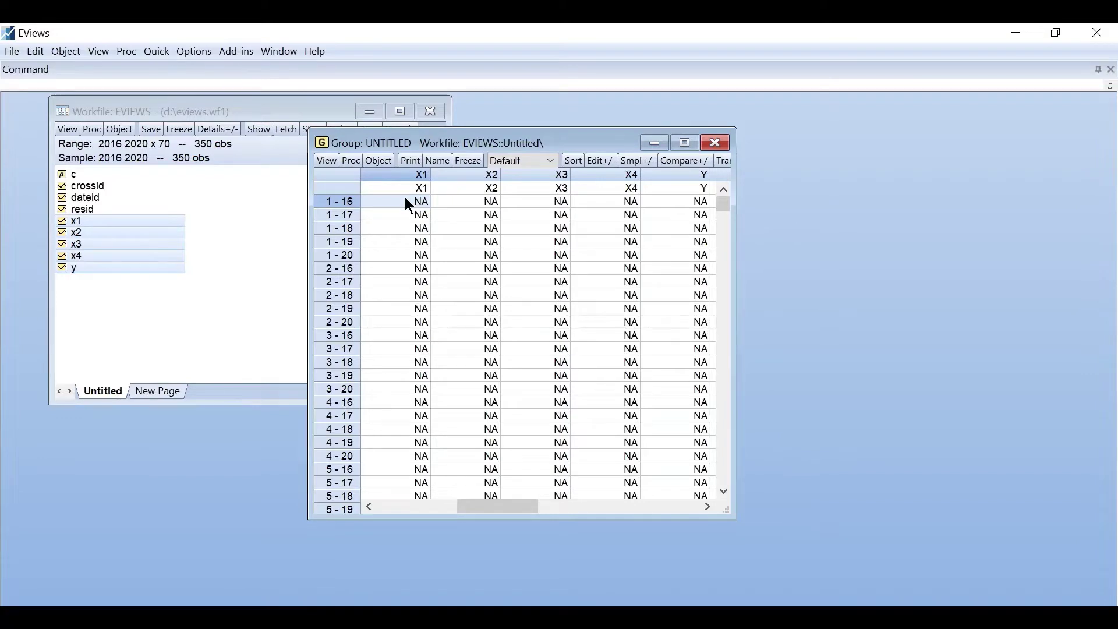
pyautogui.hotkey('ctrl', 'v')
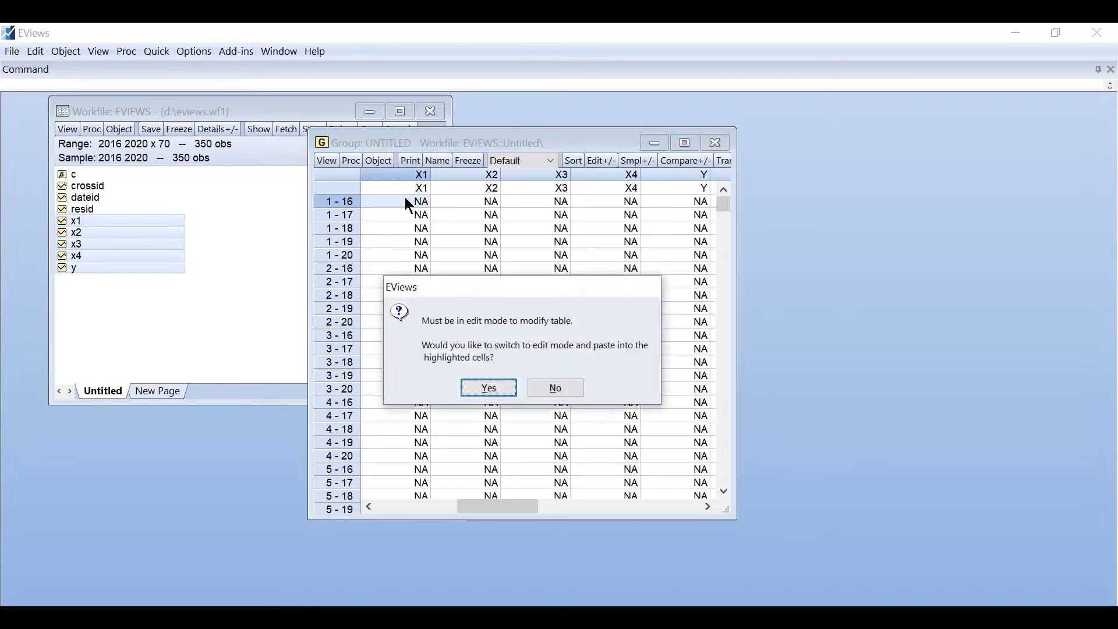
pyautogui.click(489, 389)
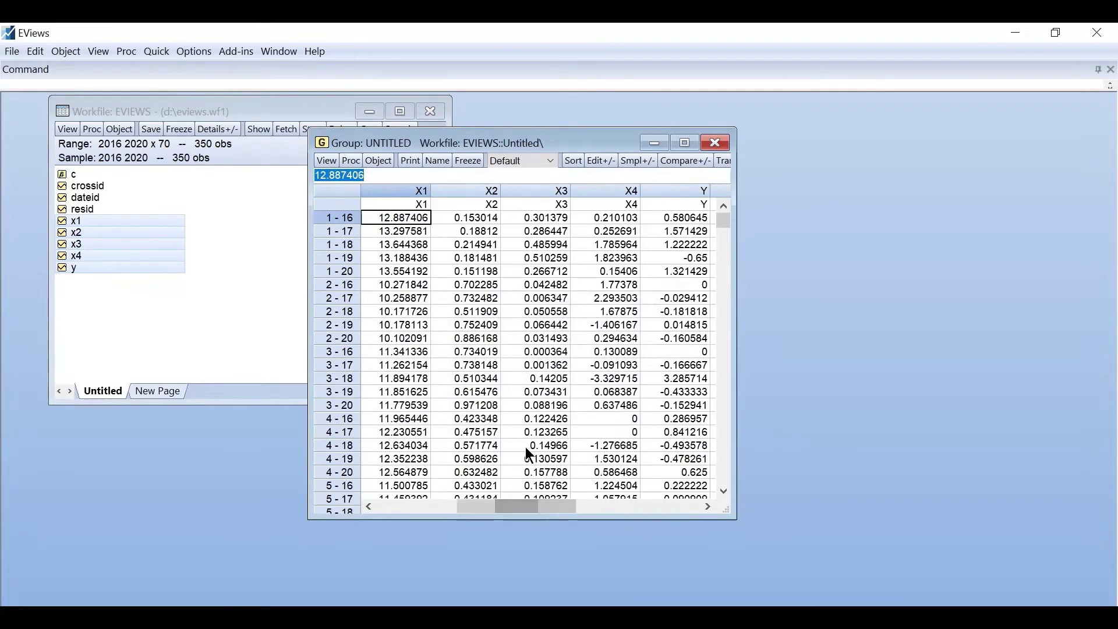
# Step: Look over the pasted values in the group, then close the untitled group without keeping it as an object
pyautogui.press('Down')
pyautogui.press('Down')
pyautogui.press('Down')
pyautogui.press('Right')
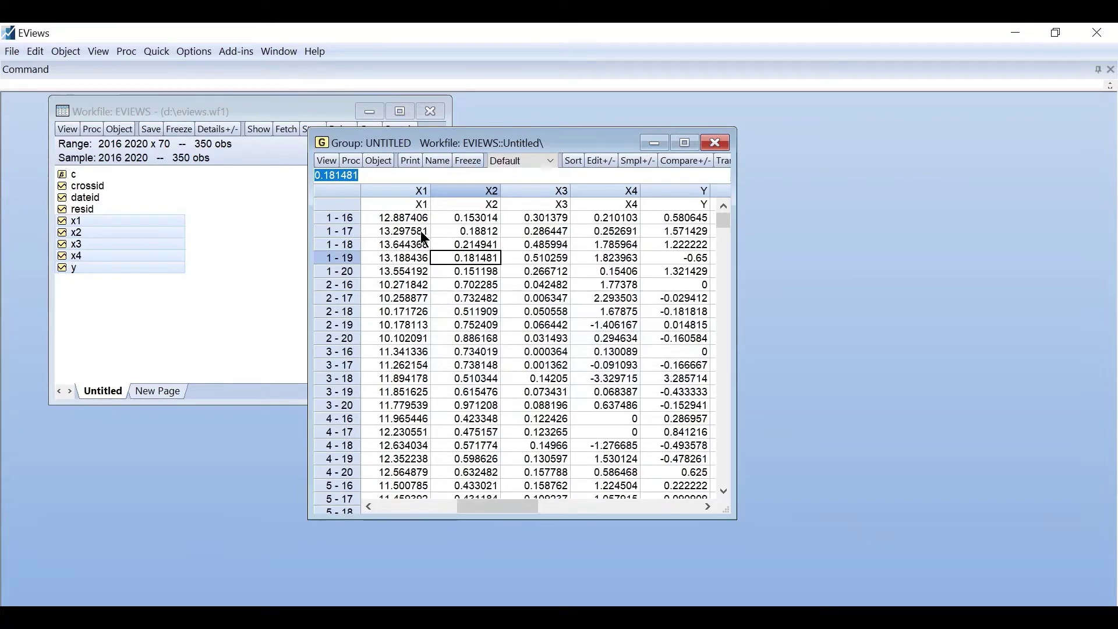
pyautogui.click(376, 216)
pyautogui.moveTo(536, 504); pyautogui.dragTo(445, 504)
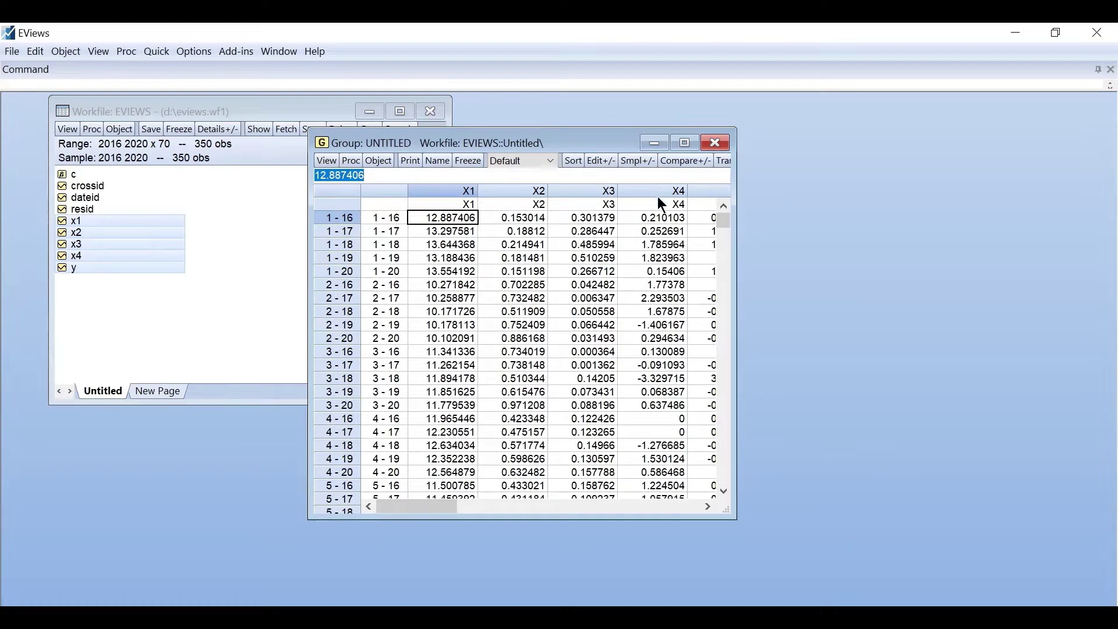
pyautogui.click(722, 144)
pyautogui.click(525, 367)
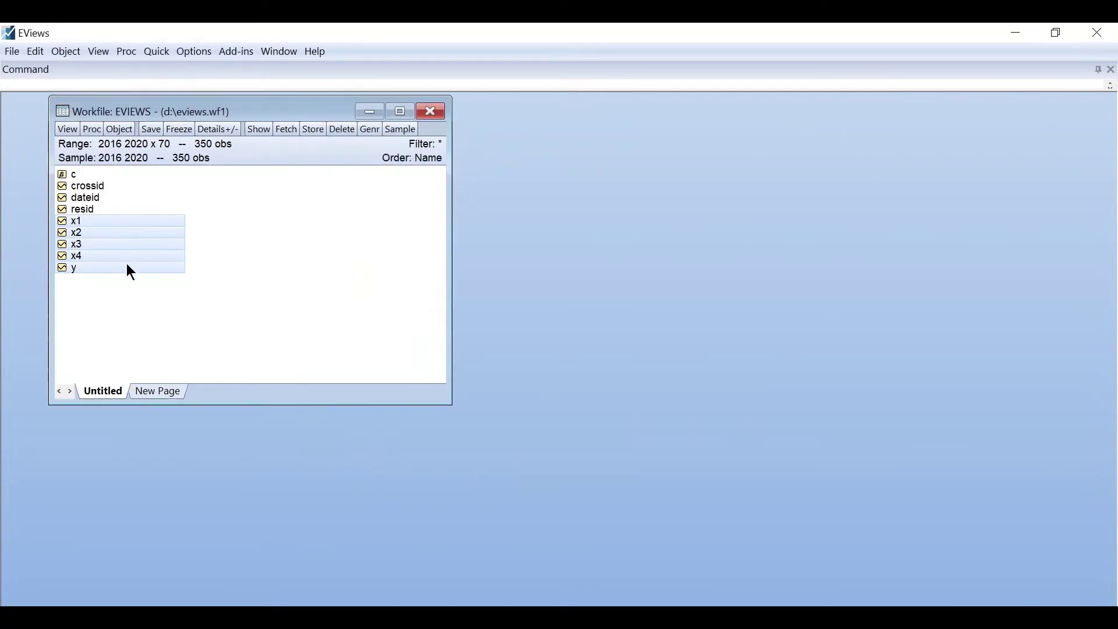
# Step: Open series x1, check its values through the last observation 70 - 20, and close it
pyautogui.click(159, 257)
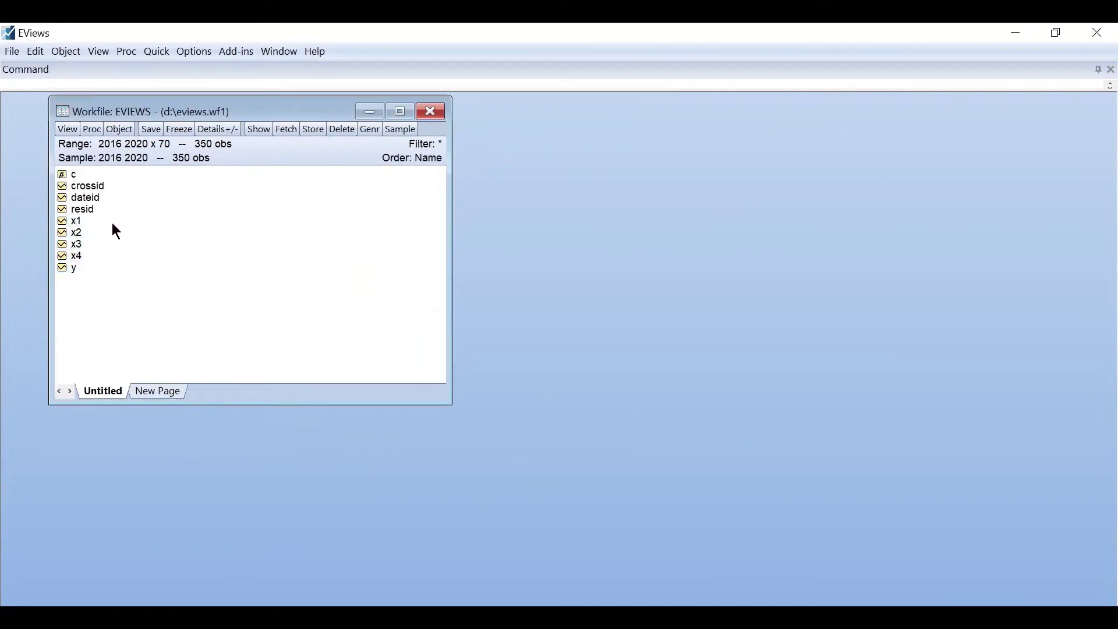
pyautogui.doubleClick(88, 221)
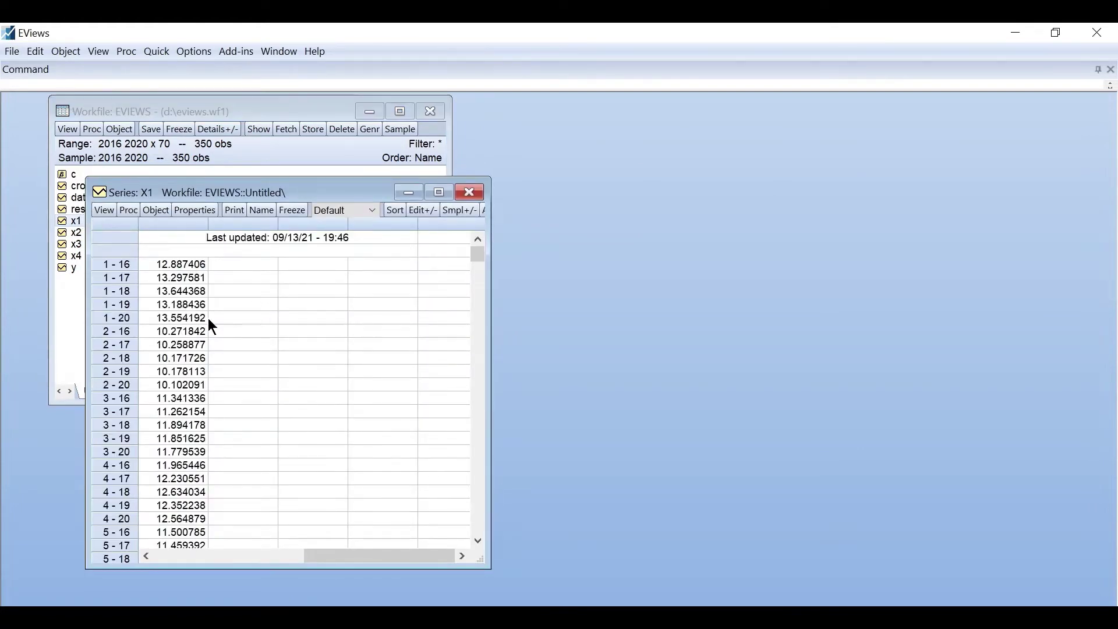
pyautogui.scroll(-5, 252, 341)
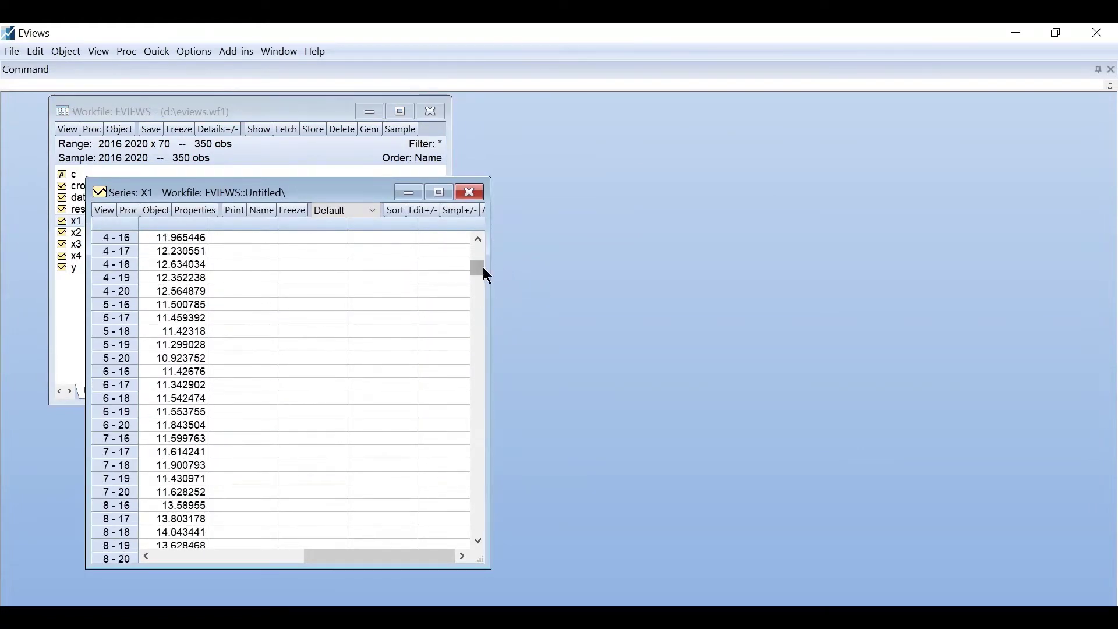
pyautogui.moveTo(483, 268); pyautogui.dragTo(474, 524)
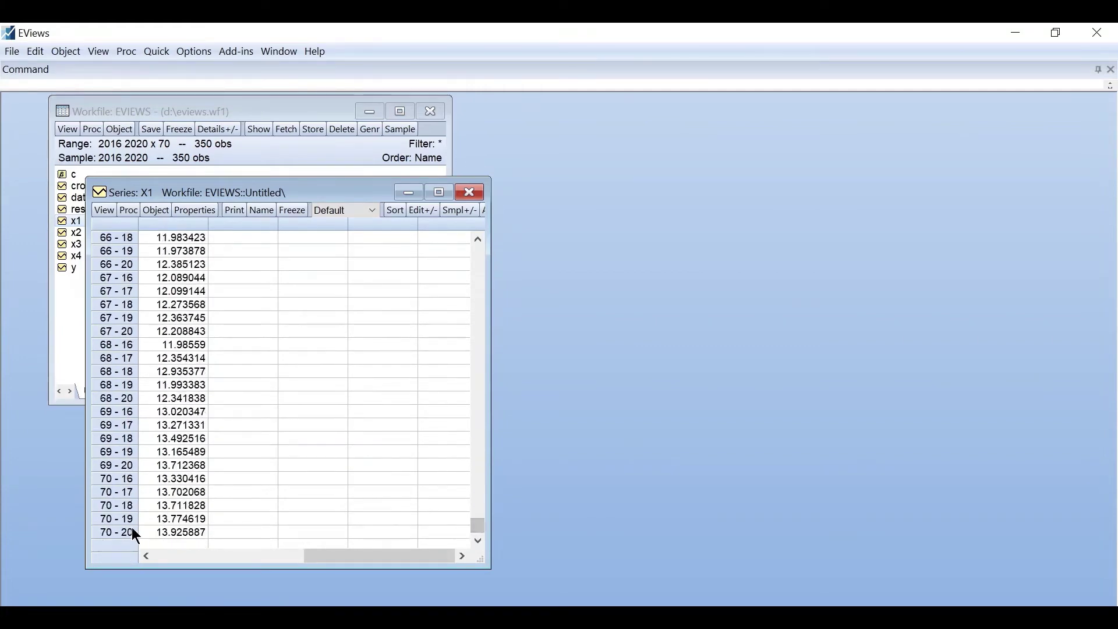
pyautogui.click(114, 533)
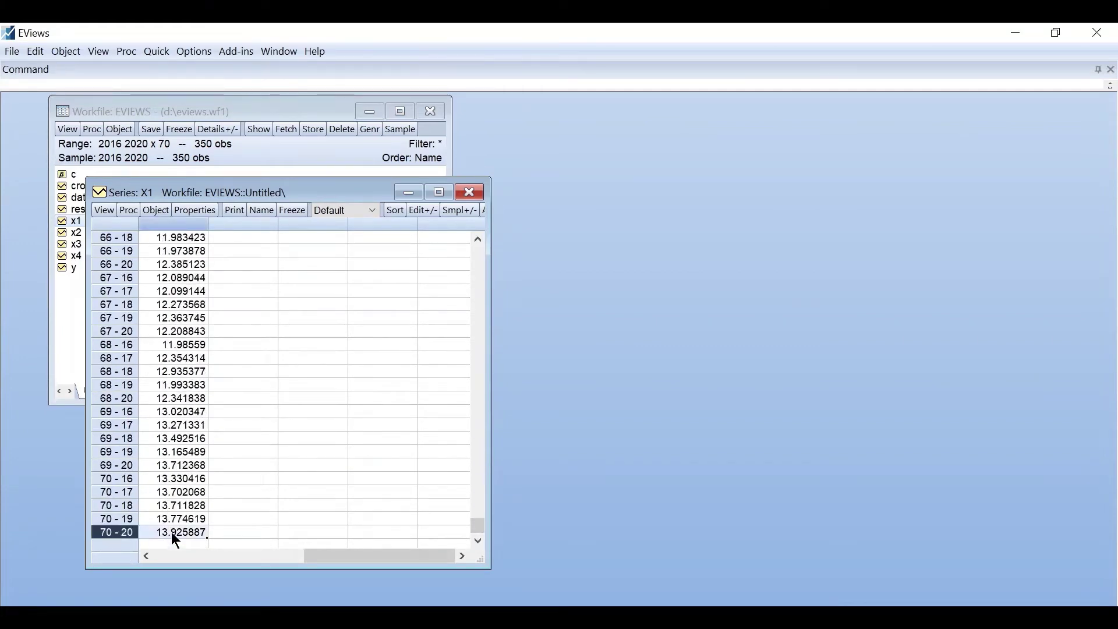
pyautogui.moveTo(479, 530); pyautogui.dragTo(476, 222)
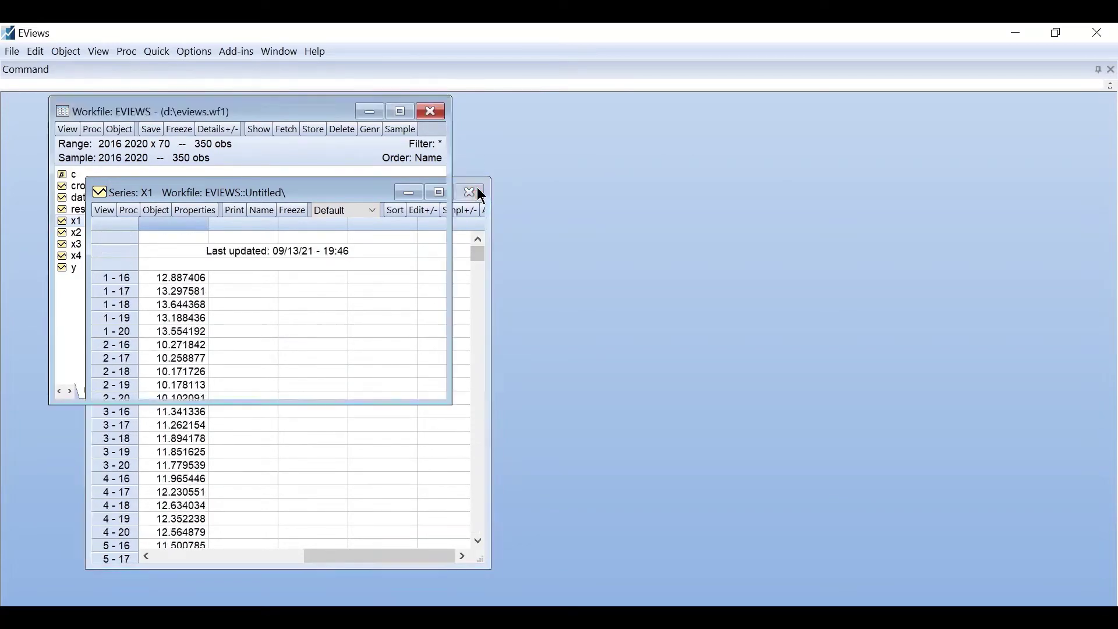
pyautogui.click(477, 192)
# Step: Open series x4, examine its imported values, and close it
pyautogui.doubleClick(72, 257)
pyautogui.scroll(-14, 364, 376)
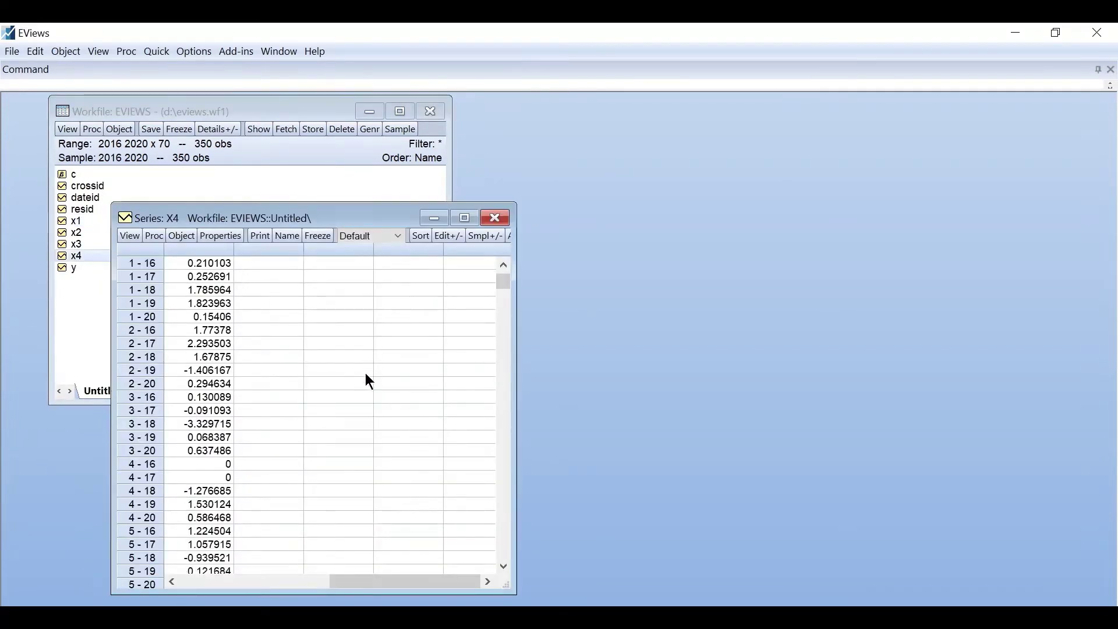
pyautogui.scroll(-1, 367, 380)
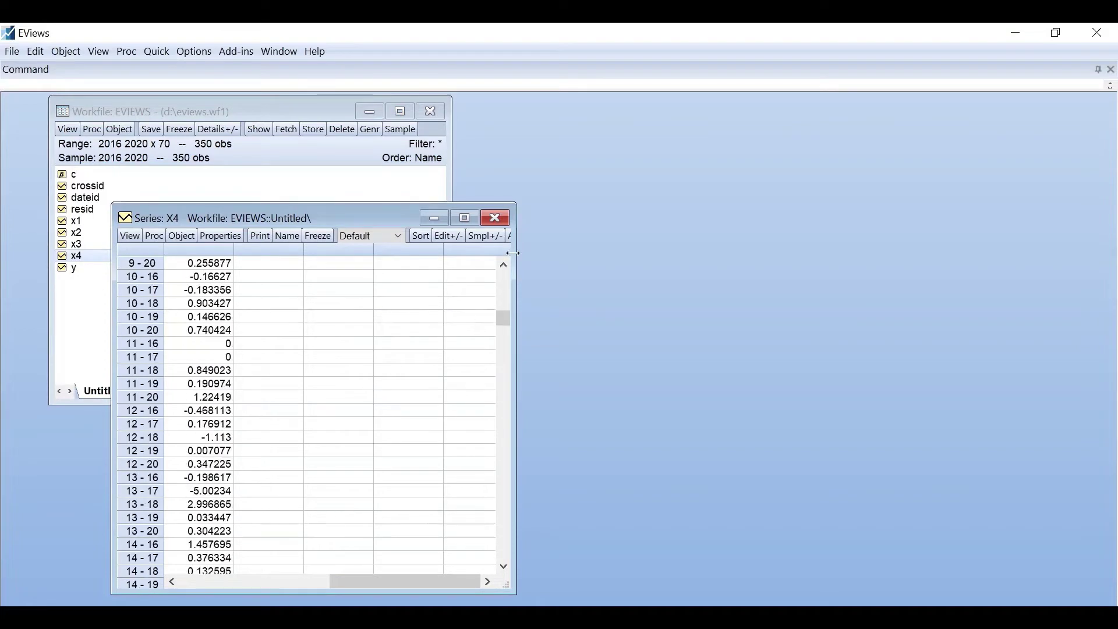
pyautogui.click(495, 219)
pyautogui.click(80, 220)
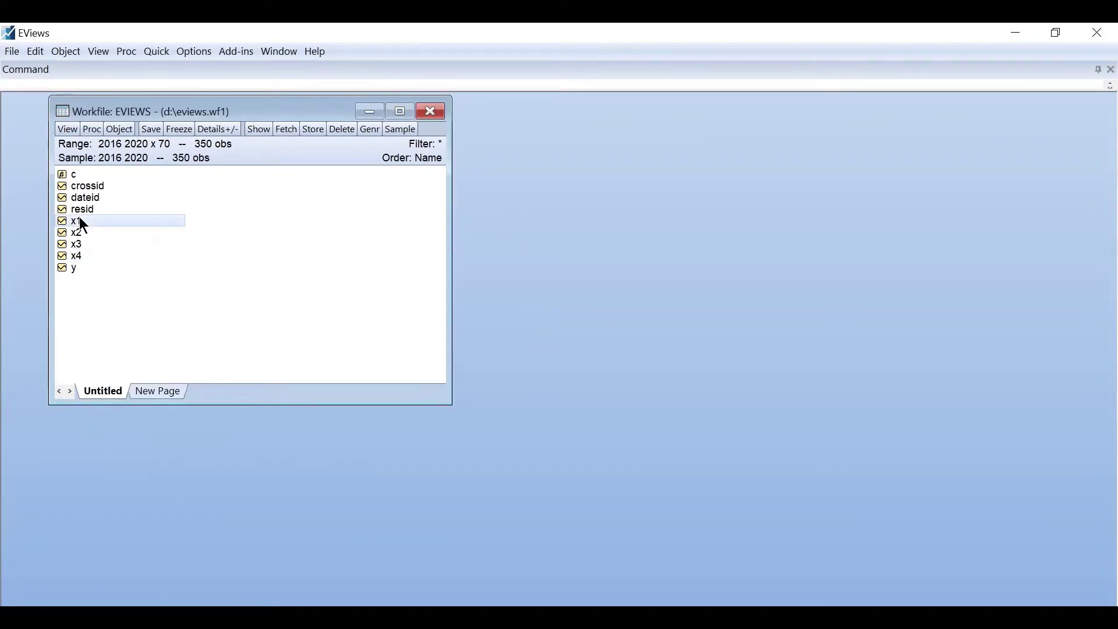
pyautogui.click(88, 243)
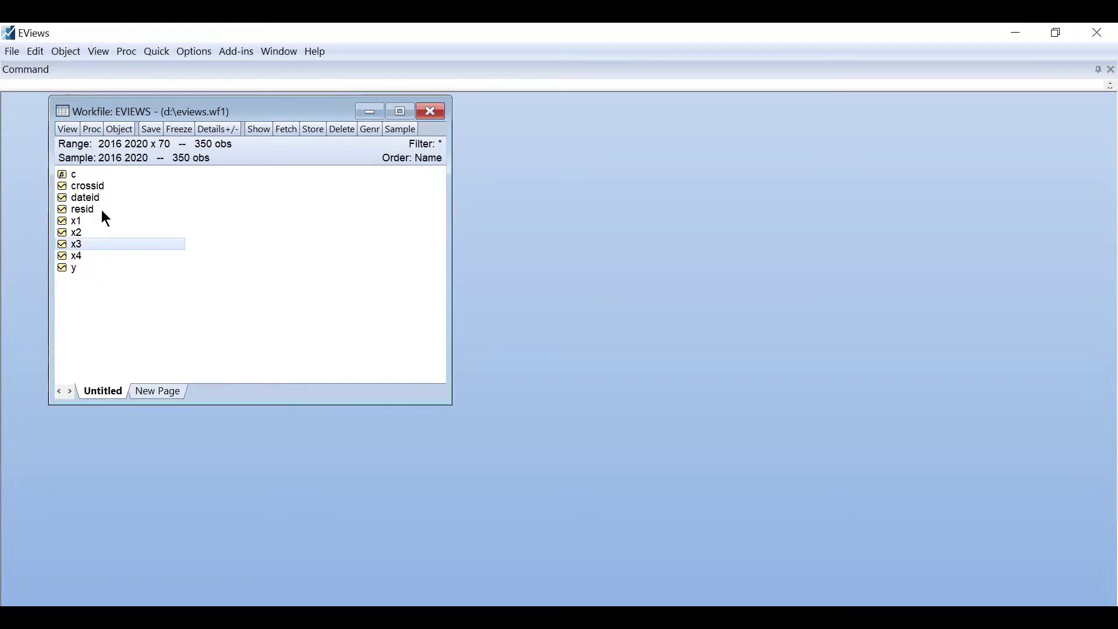
pyautogui.click(107, 256)
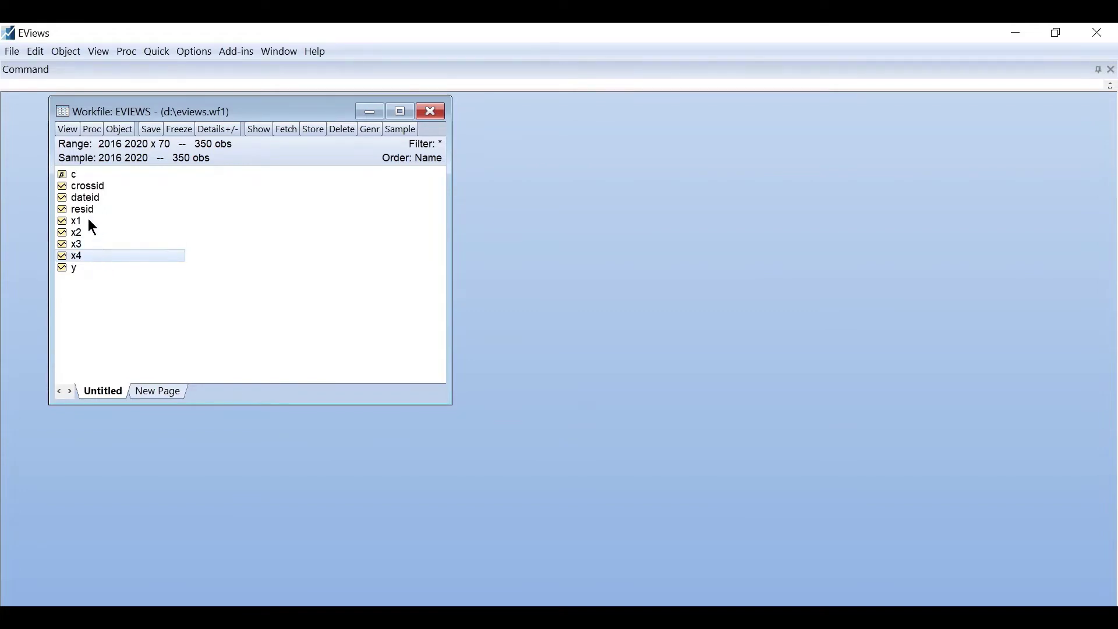
# Step: Run common-sample group descriptive statistics for the series x1, x2, x3, x4 and y
pyautogui.click(86, 218)
pyautogui.keyDown('ctrl'); pyautogui.click(90, 232); pyautogui.keyUp('ctrl')
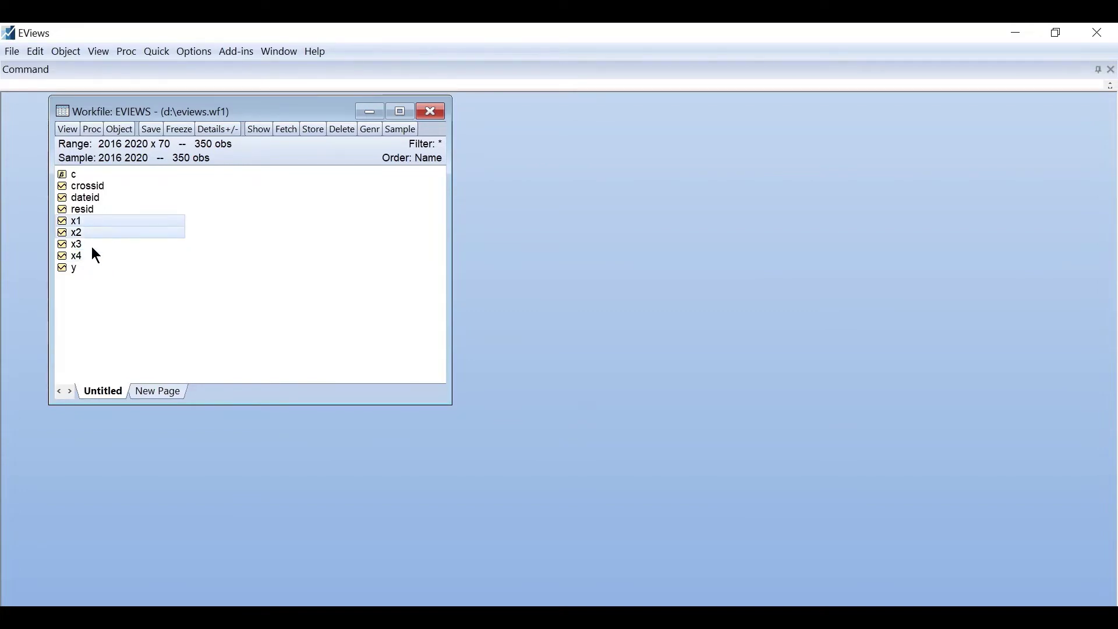
pyautogui.keyDown('ctrl'); pyautogui.click(92, 244); pyautogui.keyUp('ctrl')
pyautogui.keyDown('ctrl'); pyautogui.click(92, 255); pyautogui.keyUp('ctrl')
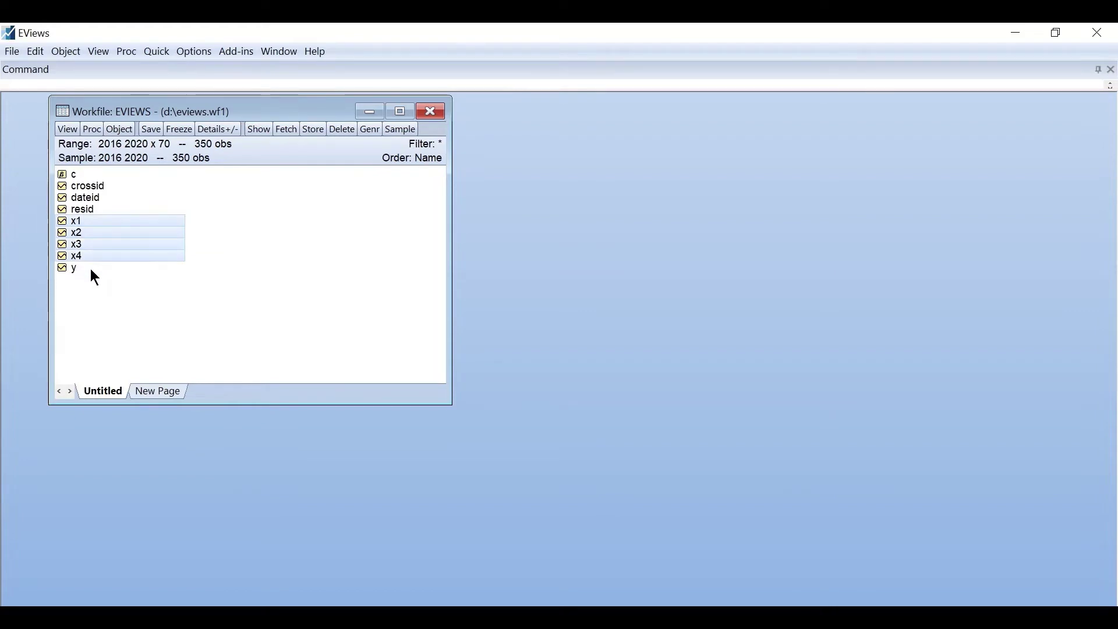
pyautogui.keyDown('ctrl'); pyautogui.click(92, 268); pyautogui.keyUp('ctrl')
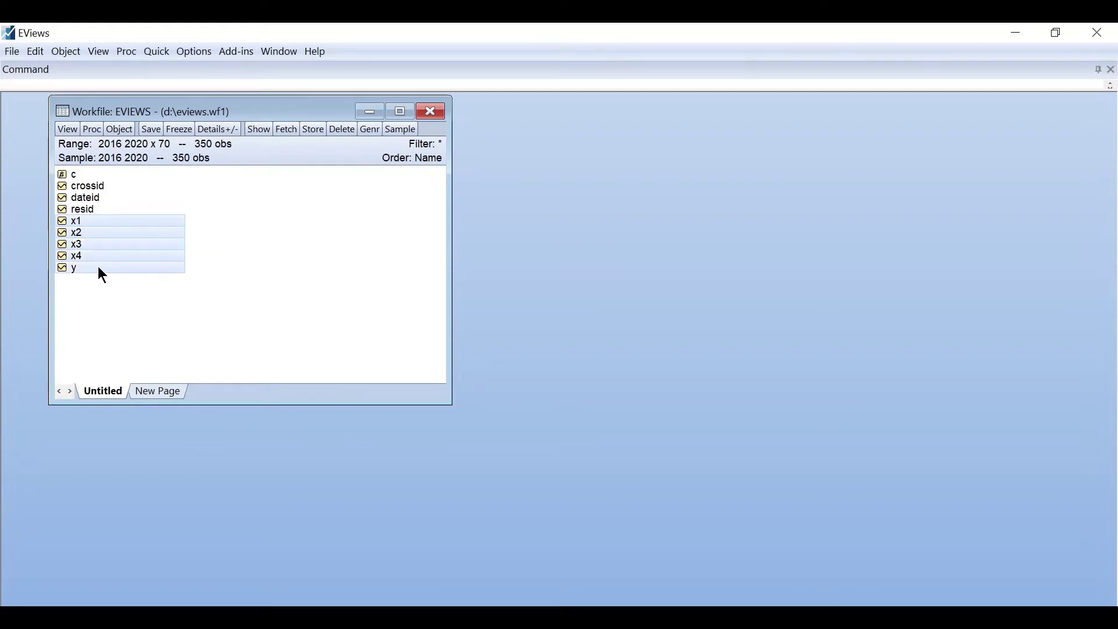
pyautogui.click(160, 52)
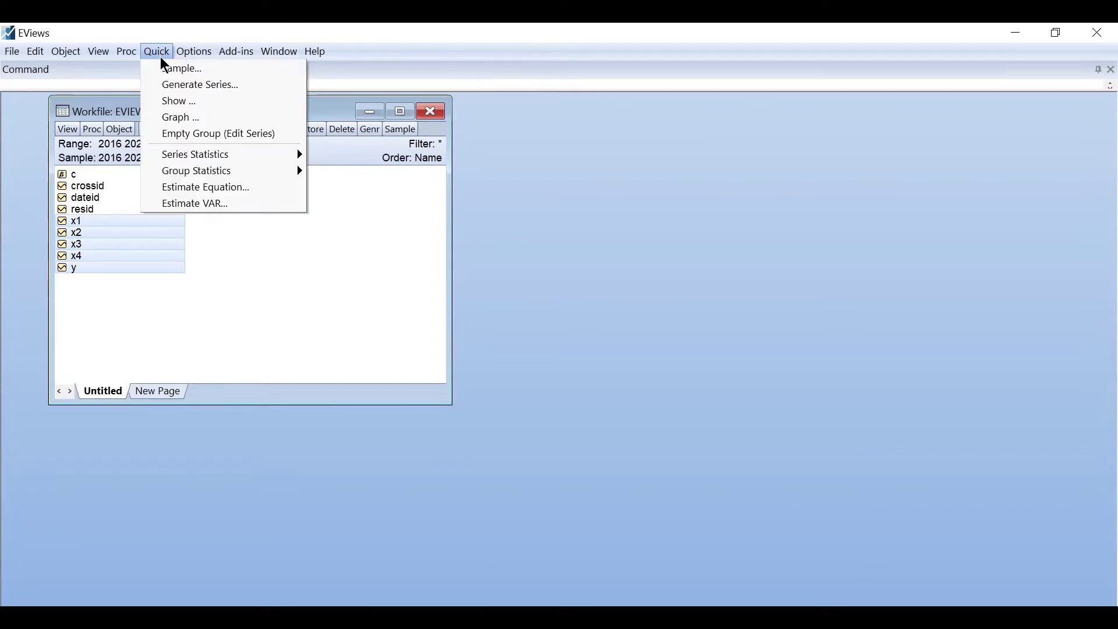
pyautogui.moveTo(211, 174)
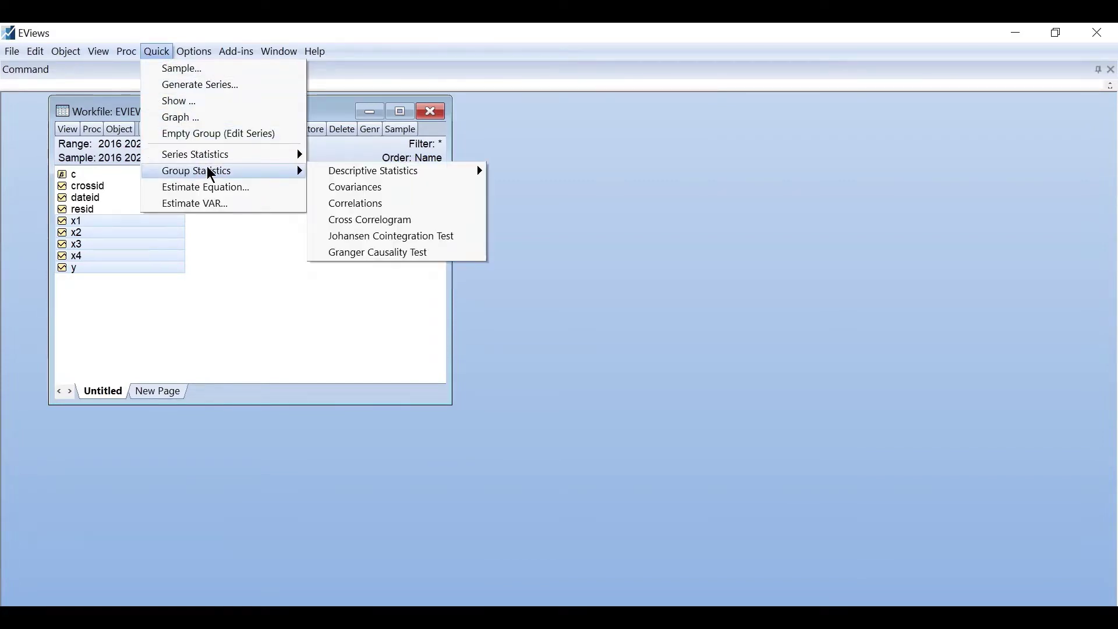
pyautogui.moveTo(426, 177)
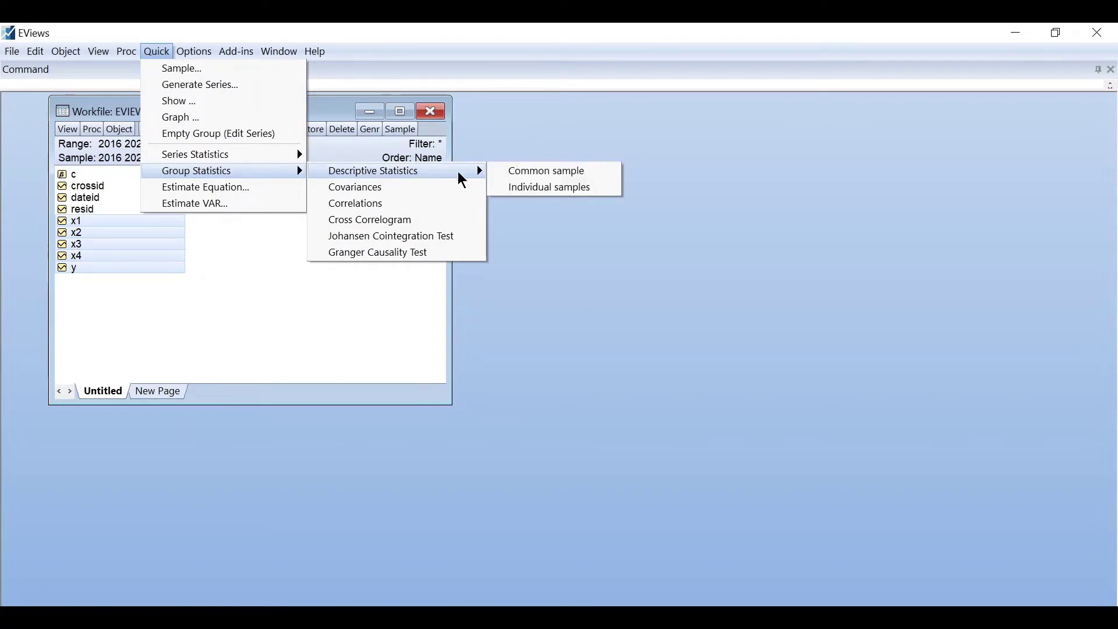
pyautogui.click(523, 173)
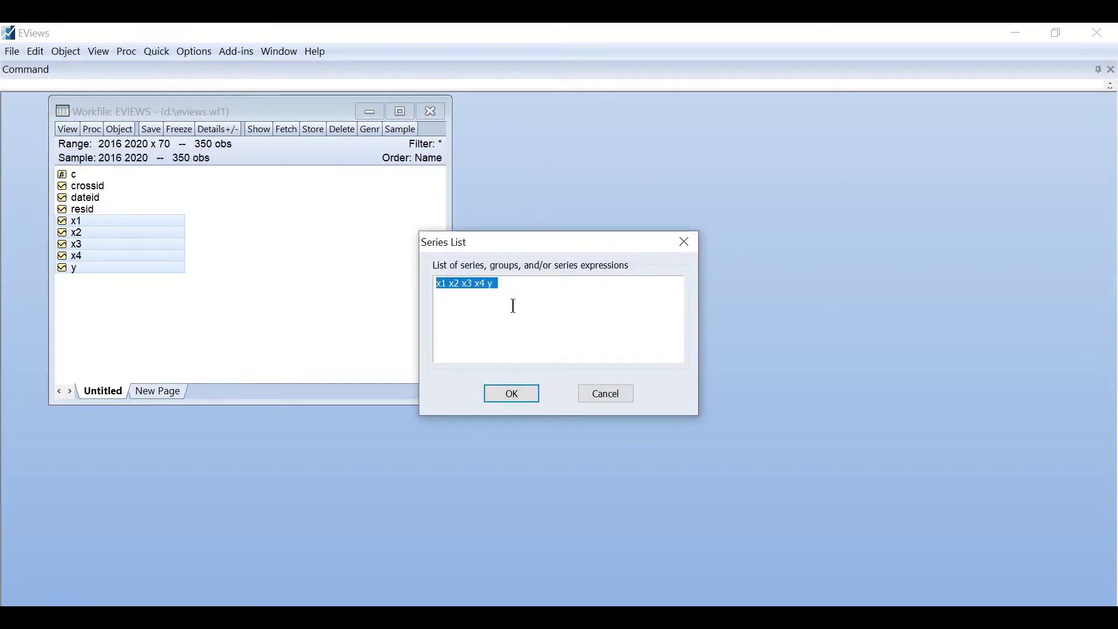
pyautogui.click(496, 284)
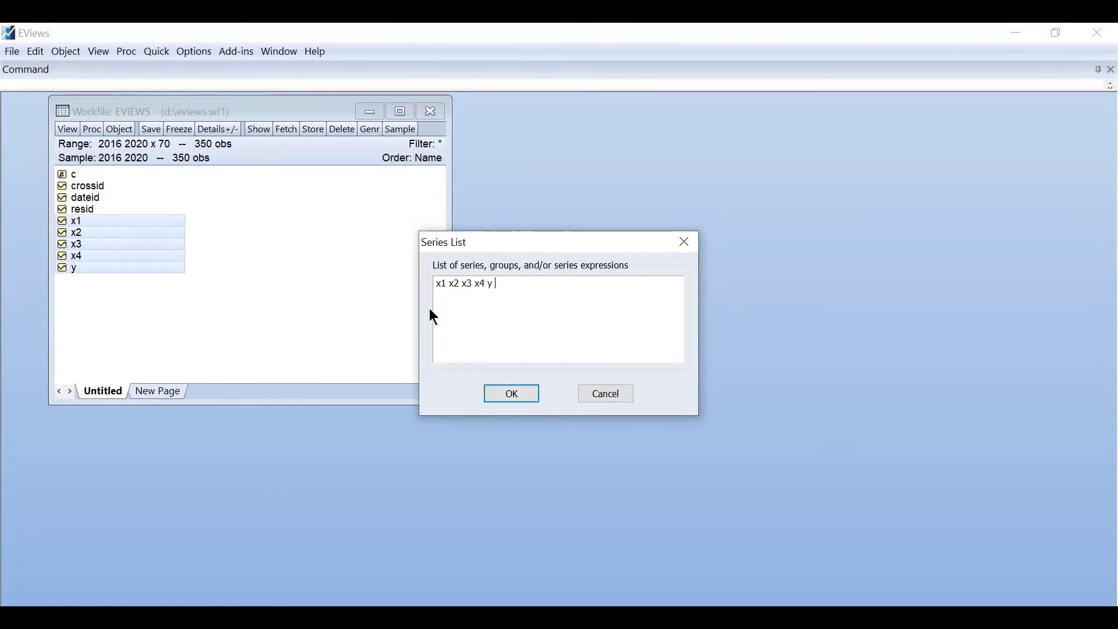
pyautogui.moveTo(488, 284); pyautogui.dragTo(498, 283)
pyautogui.click(502, 284)
pyautogui.click(512, 395)
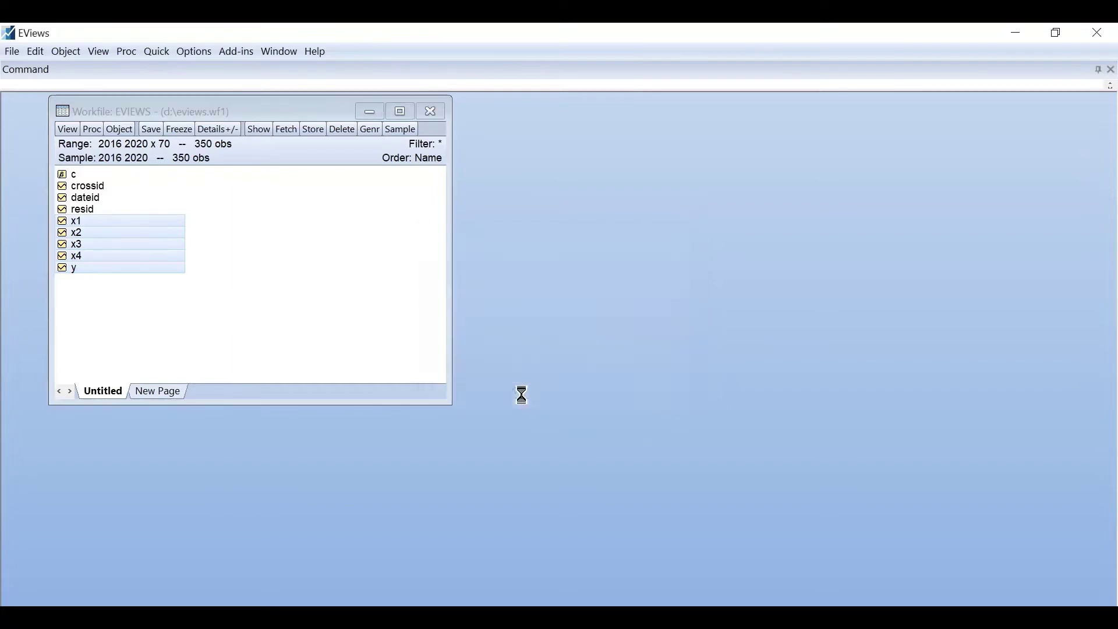
# Step: Reposition and widen the group statistics window so that all columns from X1 to Y fit
pyautogui.moveTo(433, 237); pyautogui.dragTo(638, 127)
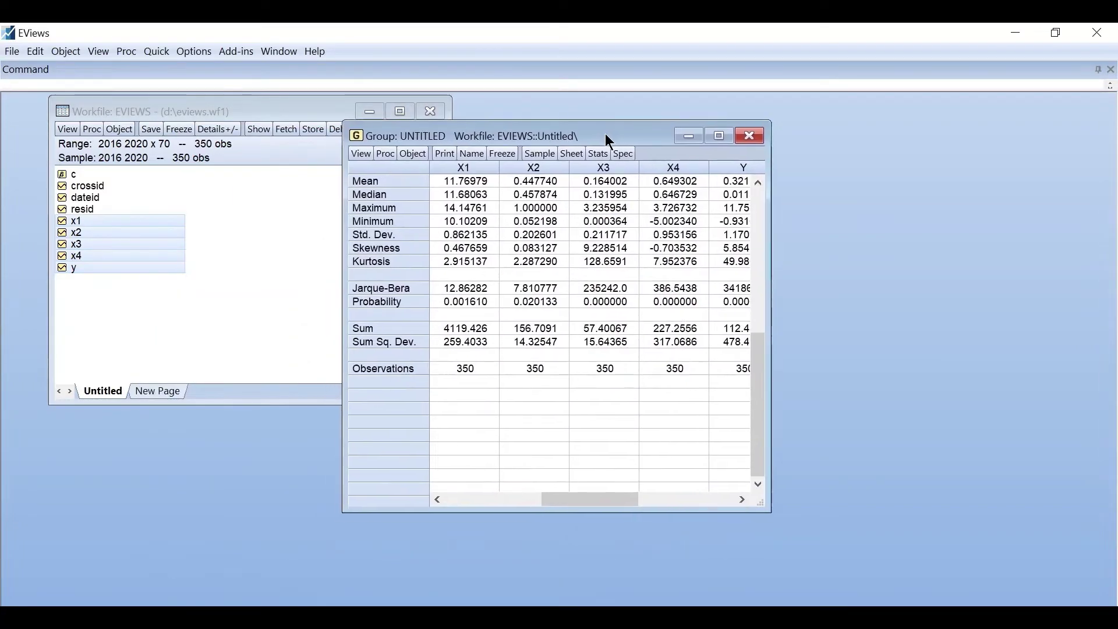
pyautogui.moveTo(769, 322); pyautogui.dragTo(864, 334)
pyautogui.scroll(1, 627, 287)
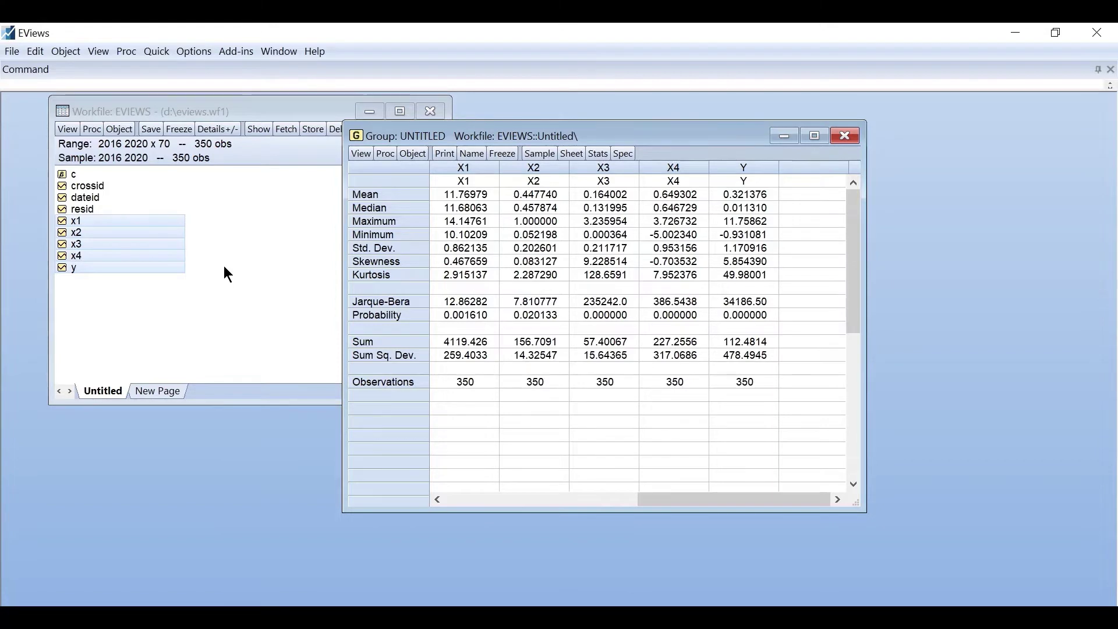
# Step: Freeze the descriptive statistics into a table and name it deskriptif
pyautogui.click(504, 152)
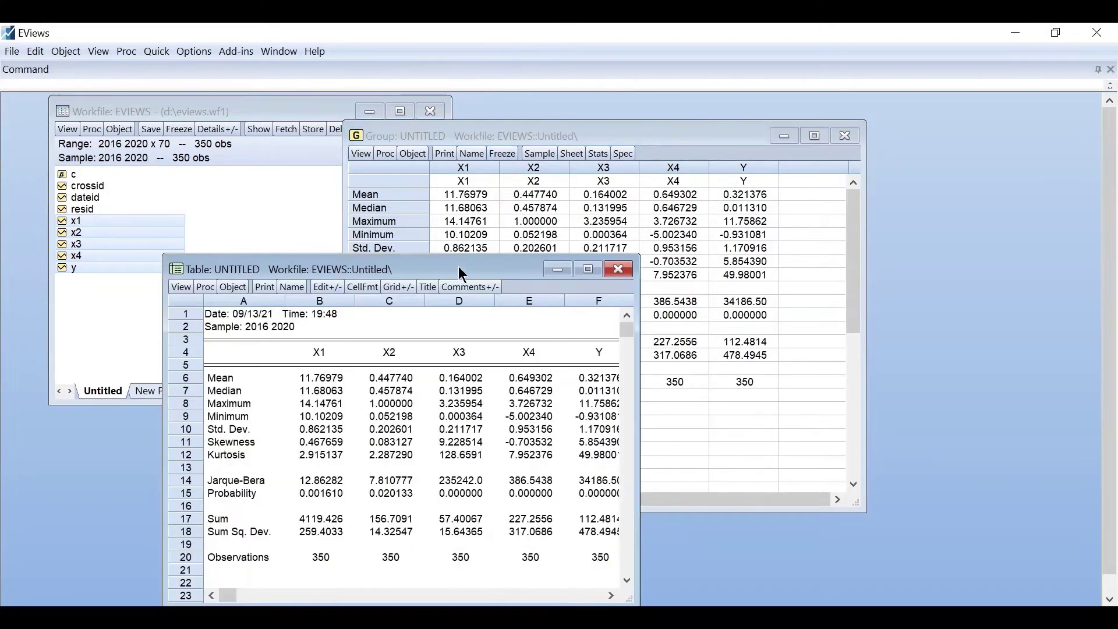
pyautogui.moveTo(462, 269); pyautogui.dragTo(537, 121)
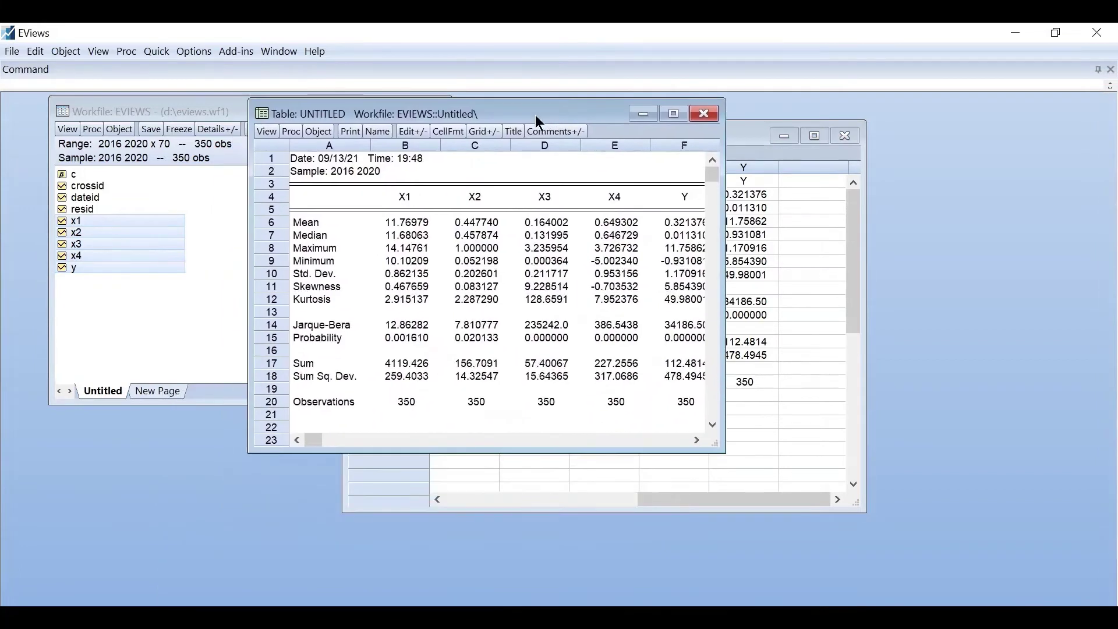
pyautogui.click(377, 133)
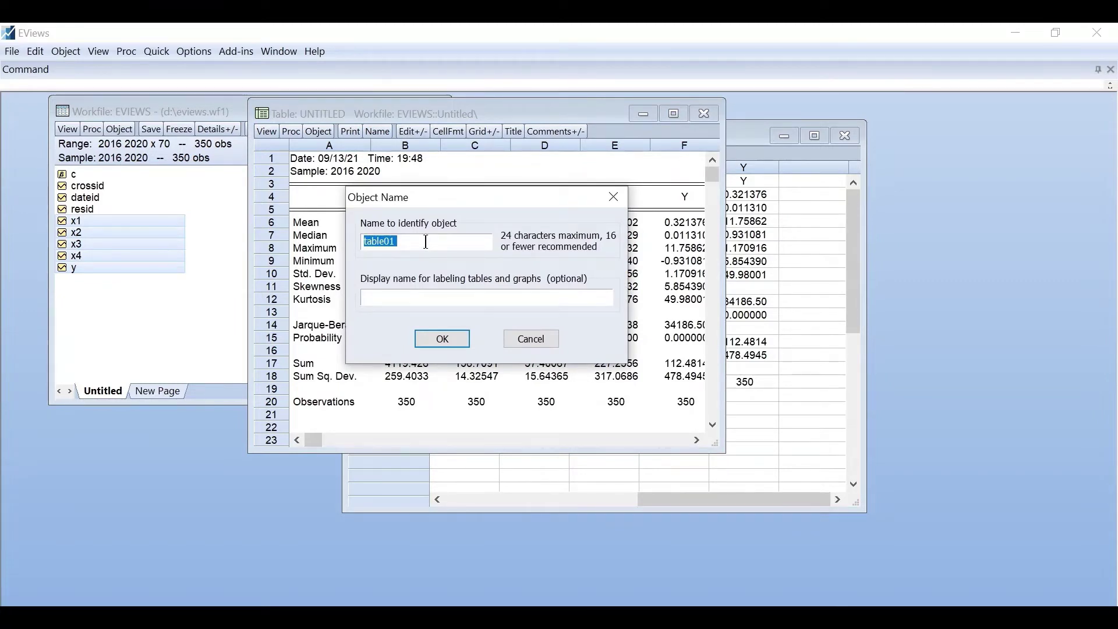
pyautogui.write('deskriptif')
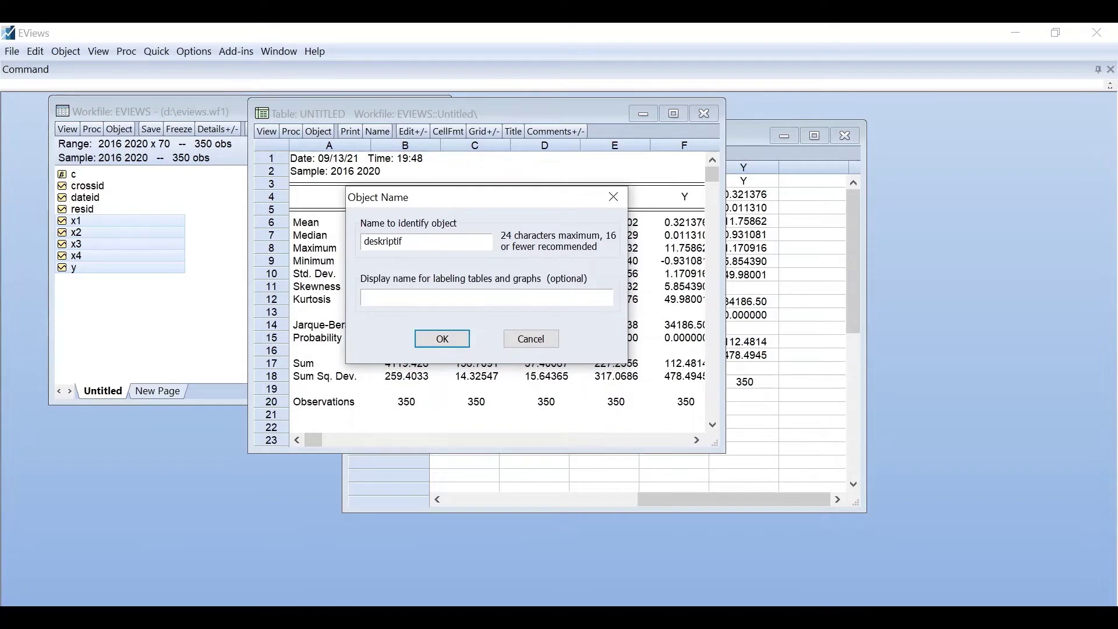
pyautogui.click(443, 338)
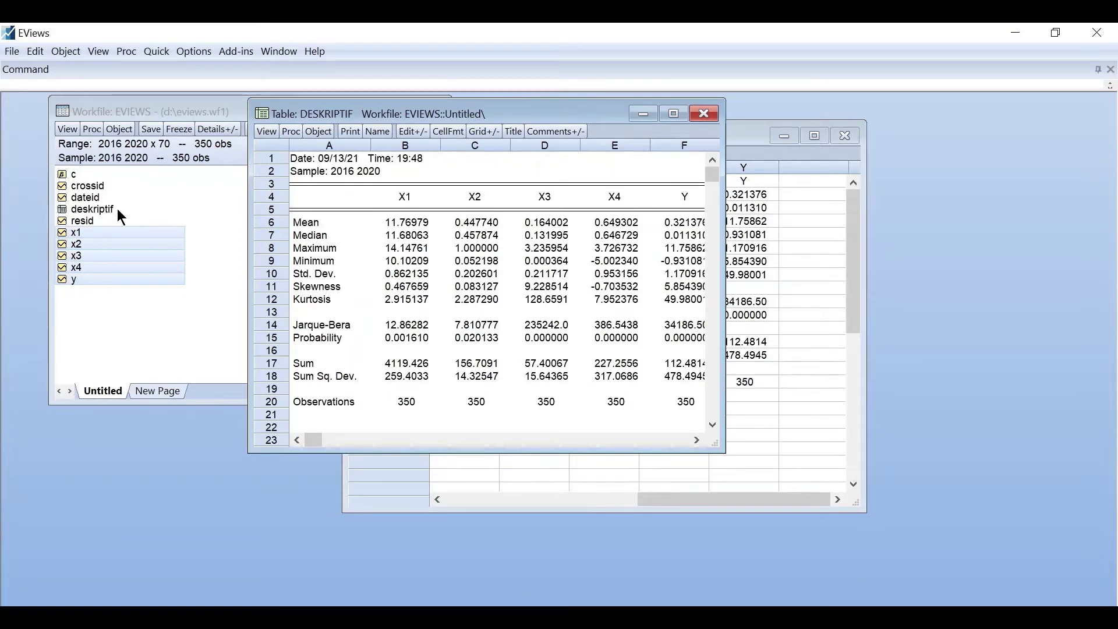
# Step: Copy the cells of the deskriptif table from A3 through F20, covering the headers through the Observations row
pyautogui.click(293, 185)
pyautogui.hotkey('shift', 'Right')
pyautogui.hotkey('shift', 'Right')
pyautogui.hotkey('shift', 'Right')
pyautogui.hotkey('shift', 'Right')
pyautogui.hotkey('shift', 'Right')
pyautogui.hotkey('shift', 'Right')
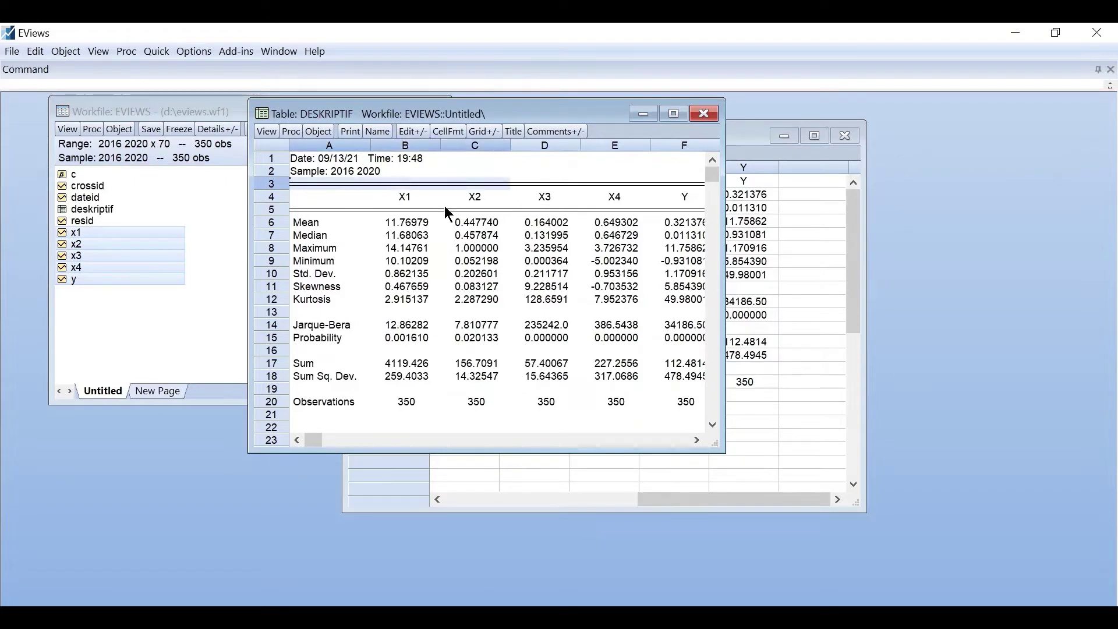
pyautogui.hotkey('shift', 'Left')
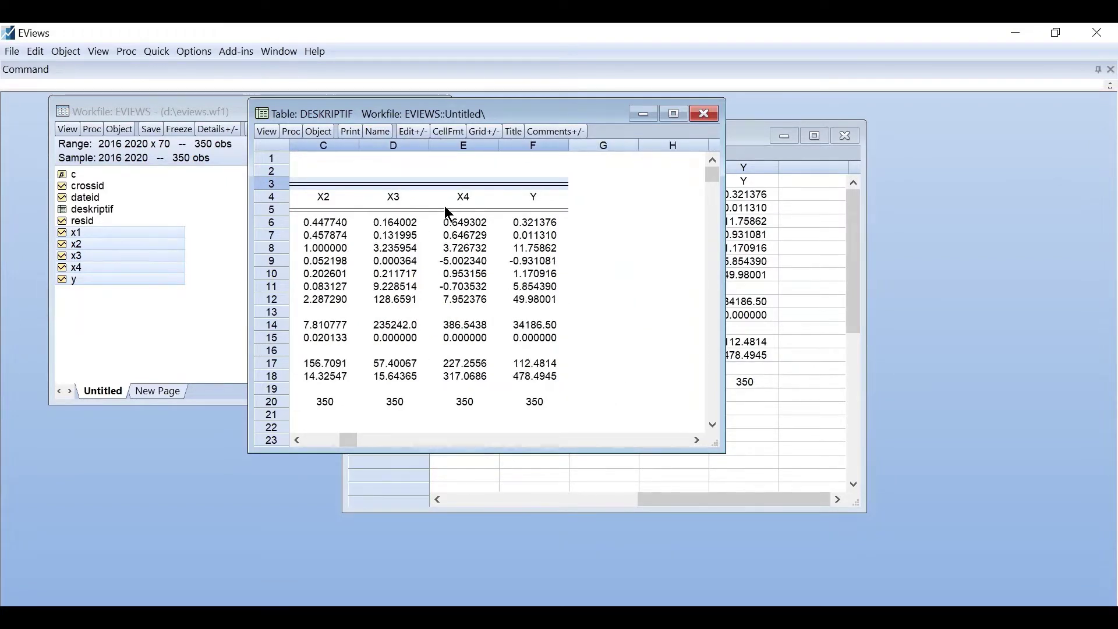
pyautogui.hotkey('shift', 'Down')
pyautogui.hotkey('shift', 'Down')
pyautogui.hotkey('shift', 'Down')
pyautogui.hotkey('shift', 'Down')
pyautogui.hotkey('shift', 'Down')
pyautogui.hotkey('shift', 'Down')
pyautogui.hotkey('shift', 'Down')
pyautogui.hotkey('shift', 'Down')
pyautogui.hotkey('shift', 'Down')
pyautogui.hotkey('shift', 'Down')
pyautogui.hotkey('shift', 'Down')
pyautogui.hotkey('shift', 'Down')
pyautogui.hotkey('shift', 'Down')
pyautogui.hotkey('shift', 'Down')
pyautogui.hotkey('shift', 'Down')
pyautogui.hotkey('shift', 'Down')
pyautogui.hotkey('shift', 'Down')
pyautogui.hotkey('shift', 'Down')
pyautogui.hotkey('shift', 'Down')
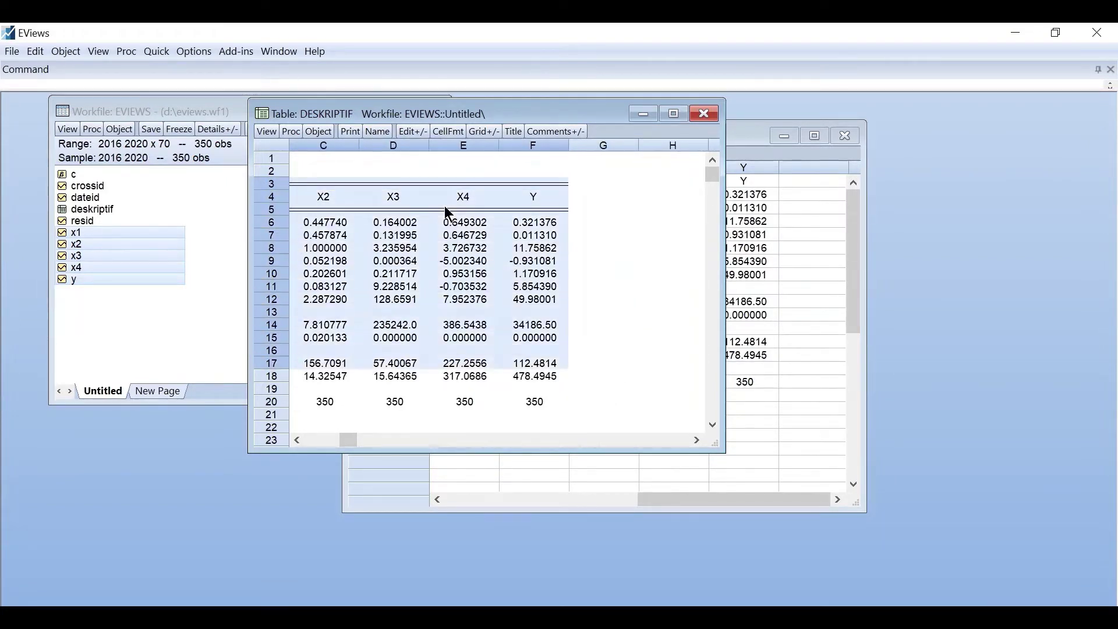
pyautogui.hotkey('shift', 'Up')
pyautogui.hotkey('shift', 'Up')
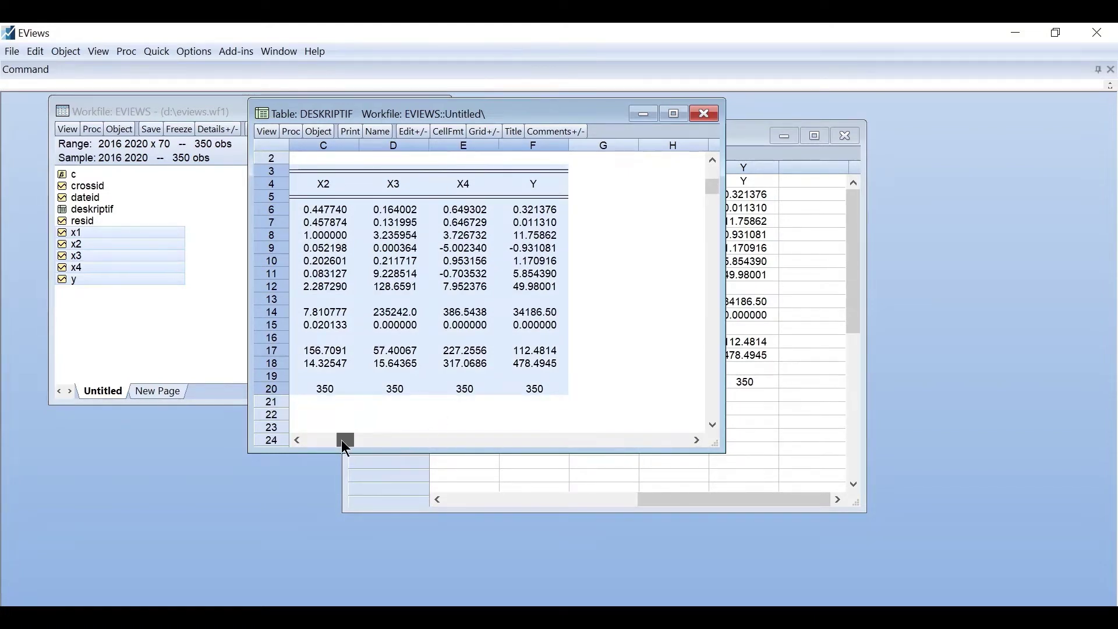
pyautogui.moveTo(347, 440); pyautogui.dragTo(300, 449)
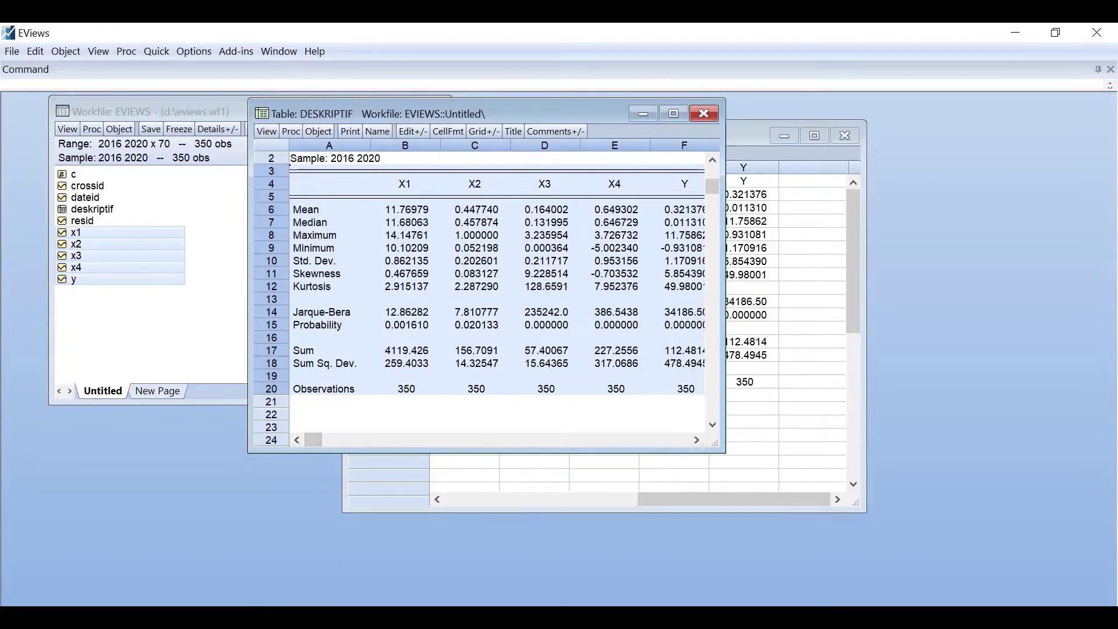
# Step: Switch to Word and paste the copied table as a picture on a new unnumbered line under the Statistik Deksriptif heading
pyautogui.hotkey('alt', 'Tab')
pyautogui.click(448, 258)
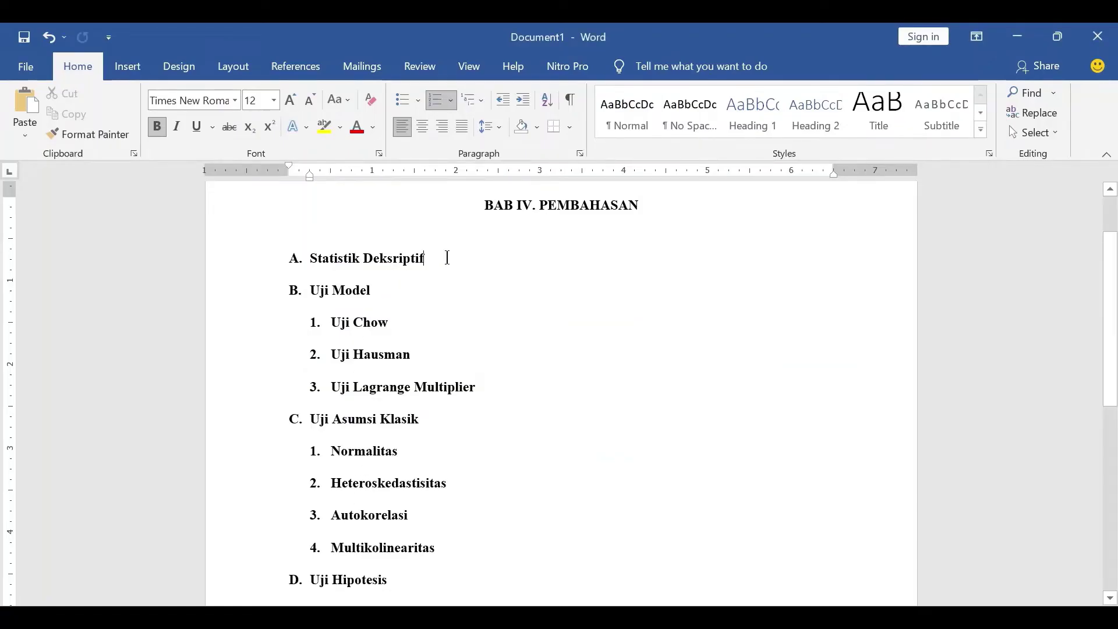
pyautogui.press('Return')
pyautogui.press('BackSpace')
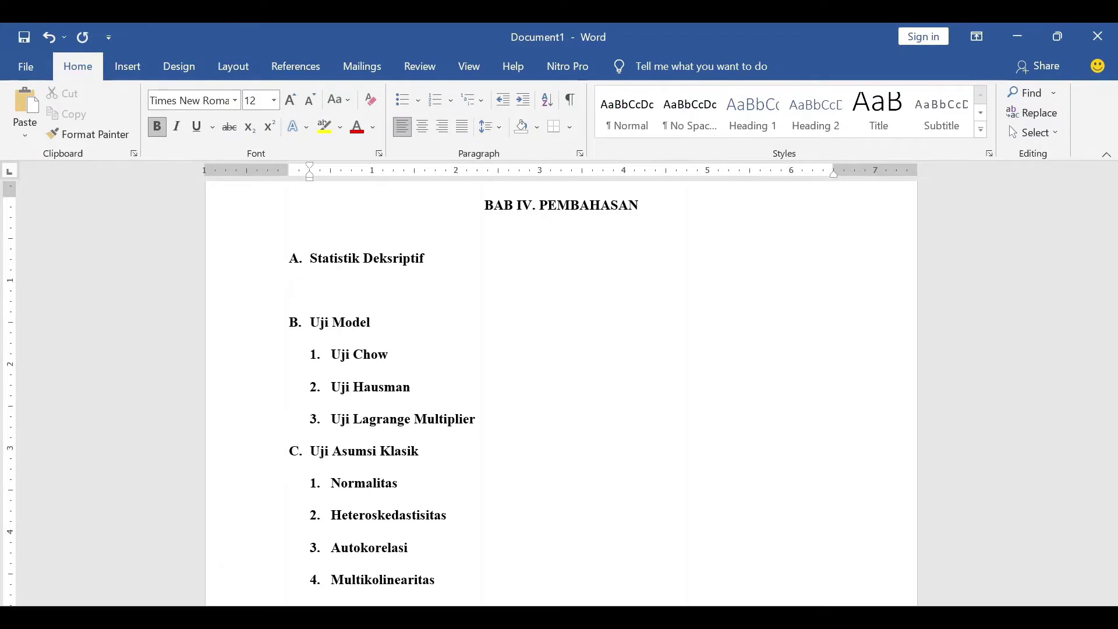
pyautogui.rightClick(330, 292)
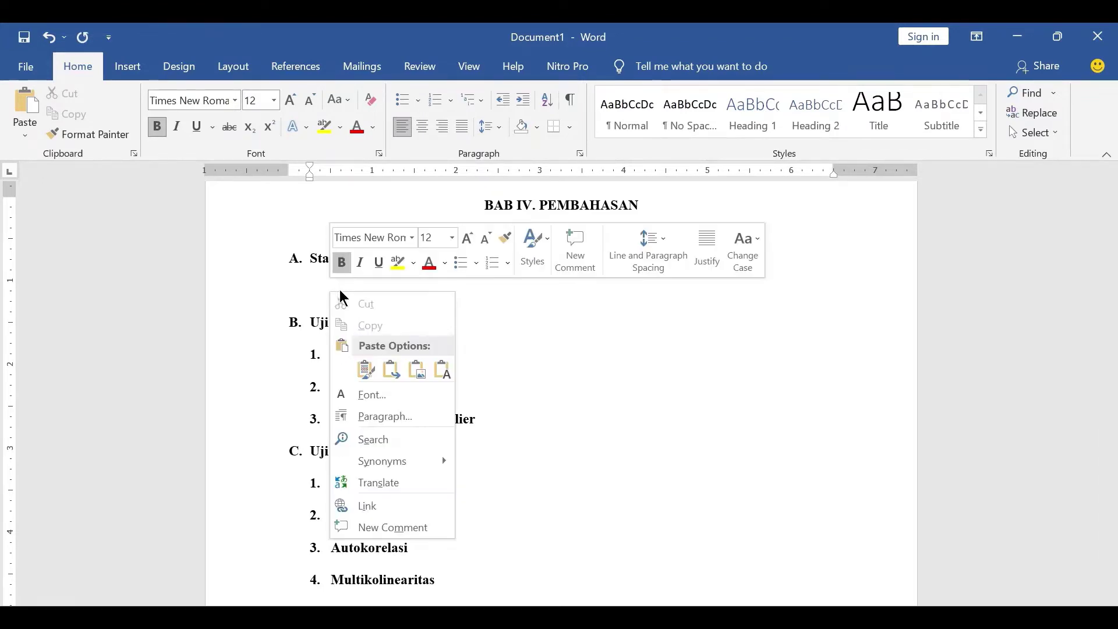
pyautogui.click(416, 371)
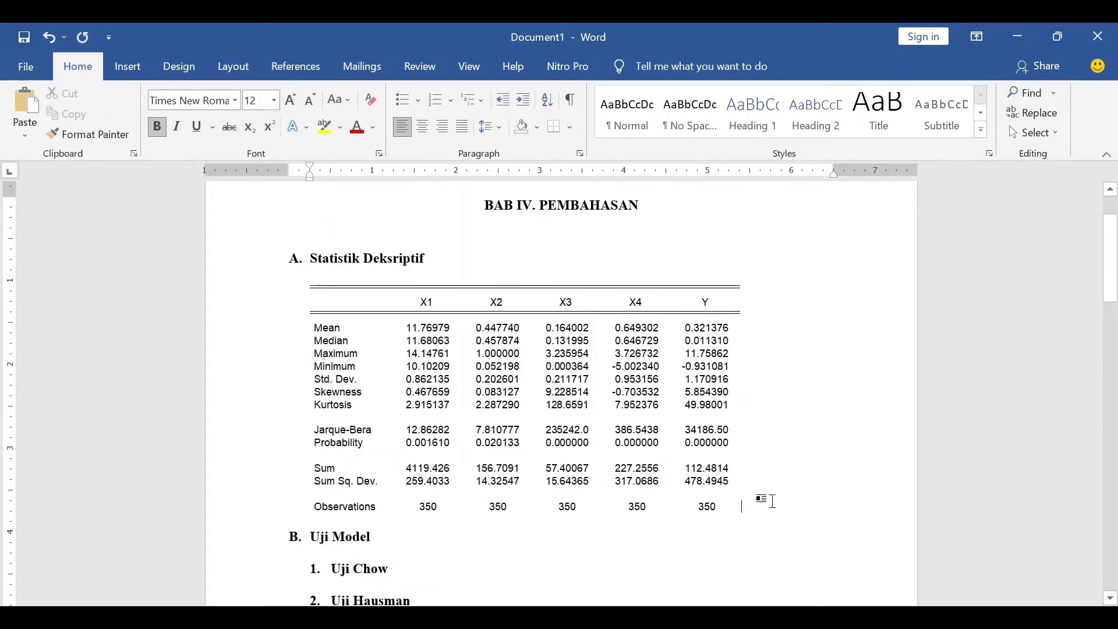
# Step: Add an empty line after the pasted statistics picture and scale the picture down slightly
pyautogui.press('Return')
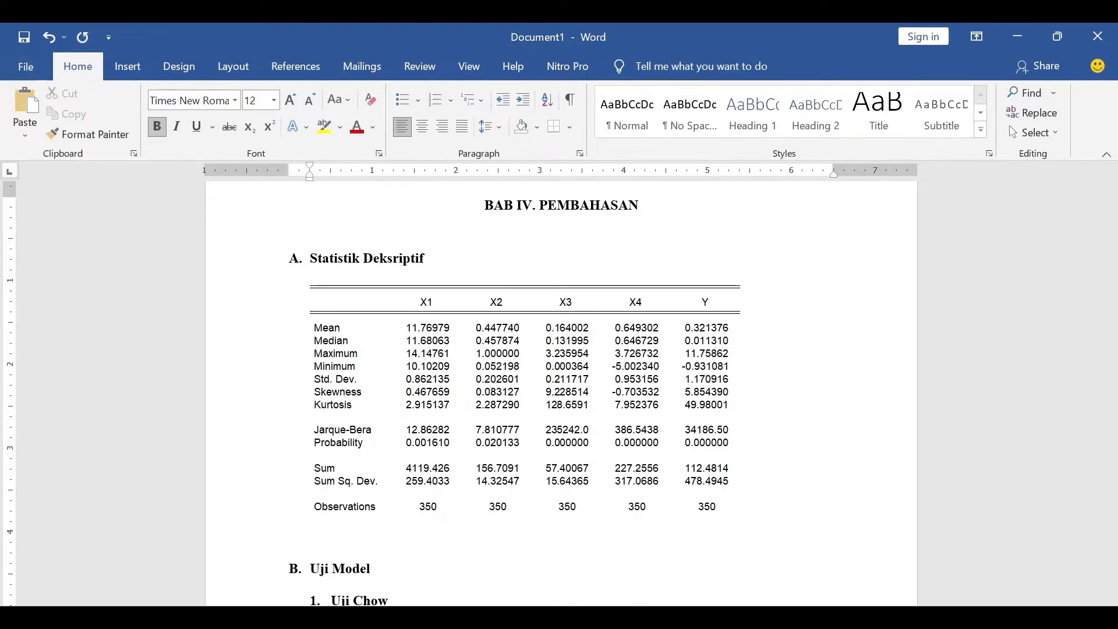
pyautogui.click(655, 464)
pyautogui.moveTo(740, 513); pyautogui.dragTo(696, 490)
pyautogui.click(444, 515)
# Step: Add an empty unnumbered line under the Uji Chow subheading
pyautogui.scroll(-1, 444, 515)
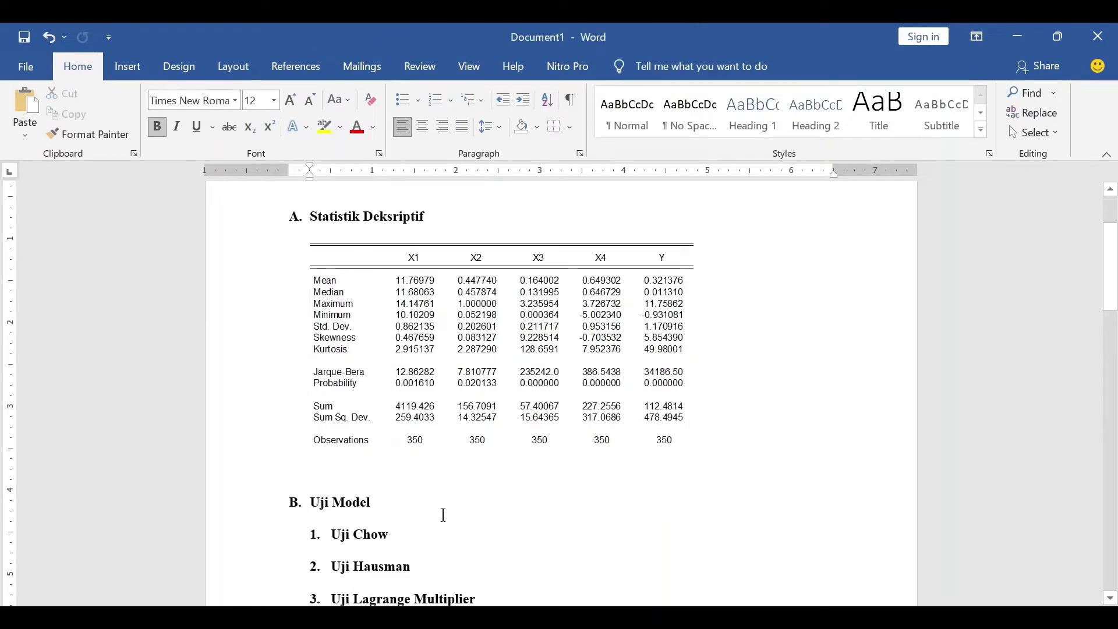
pyautogui.scroll(-1, 444, 515)
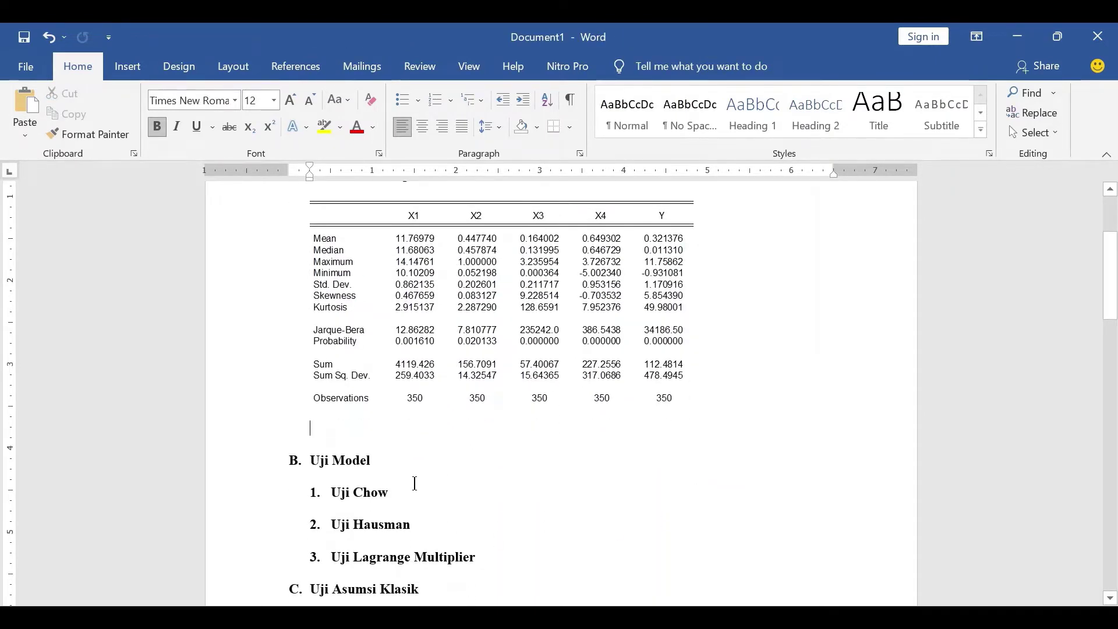
pyautogui.click(415, 491)
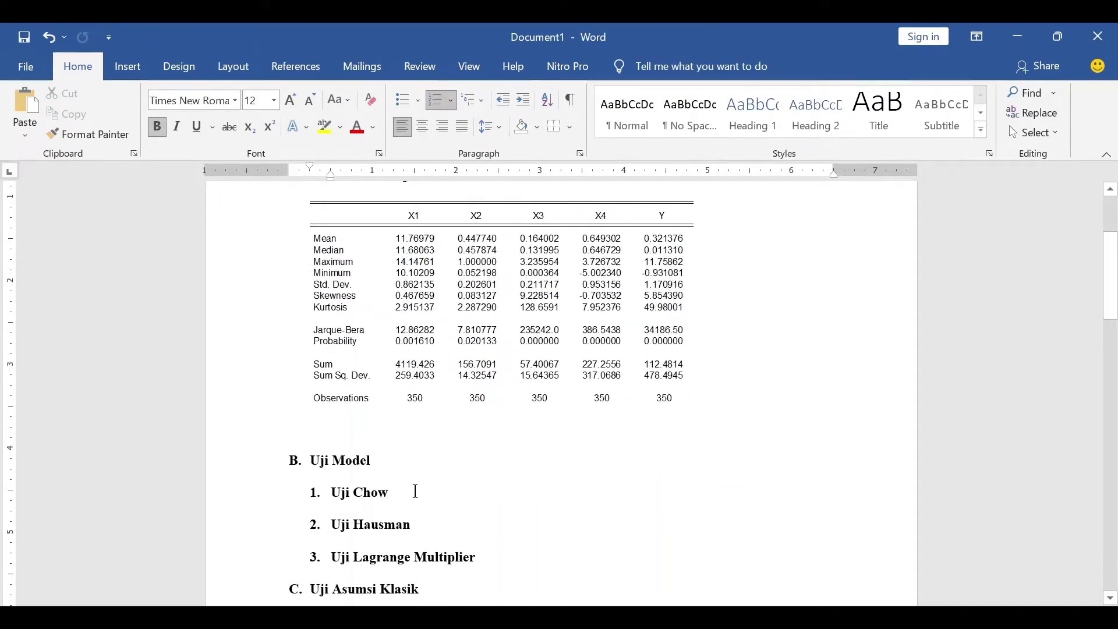
pyautogui.press('Return')
pyautogui.press('BackSpace')
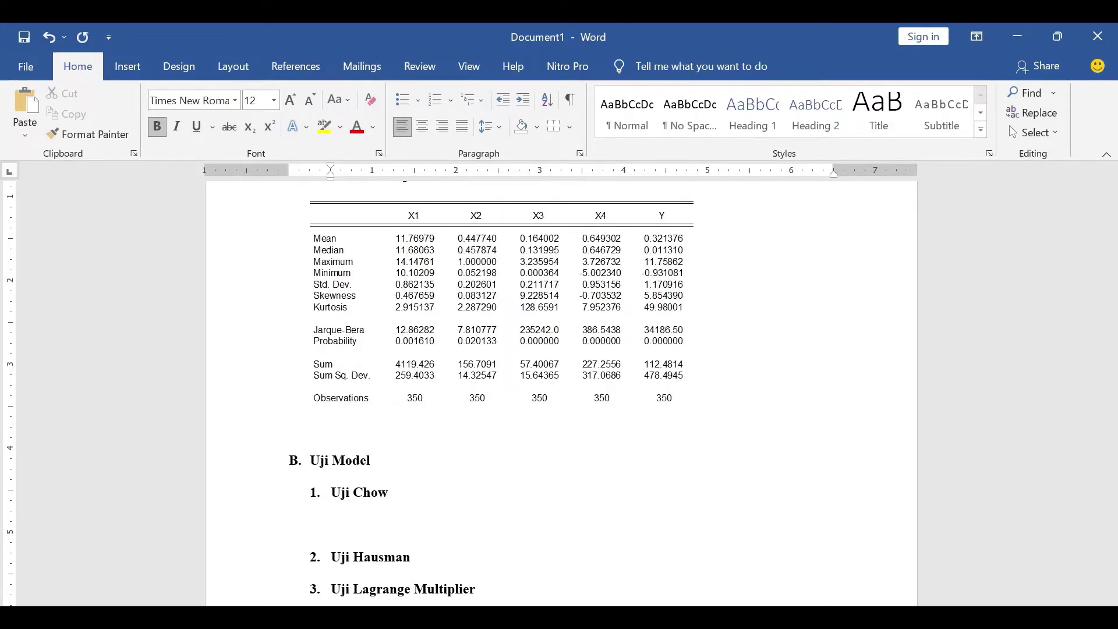
# Step: Return to EViews, close the deskriptif table, delete the untitled statistics group, and clear the series selection
pyautogui.hotkey('alt', 'Tab')
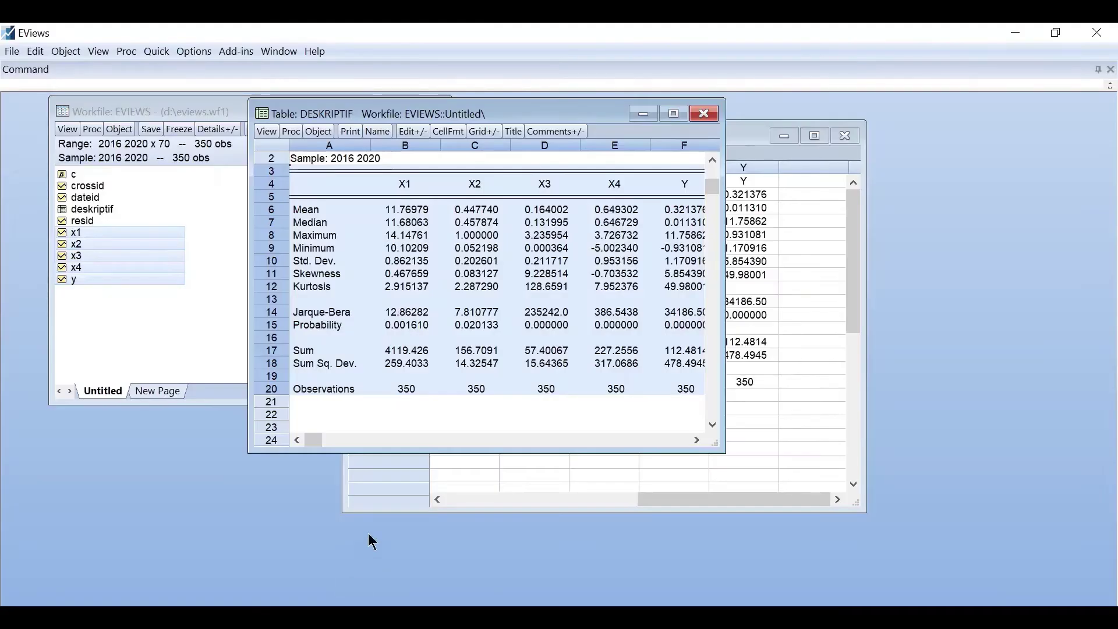
pyautogui.click(716, 116)
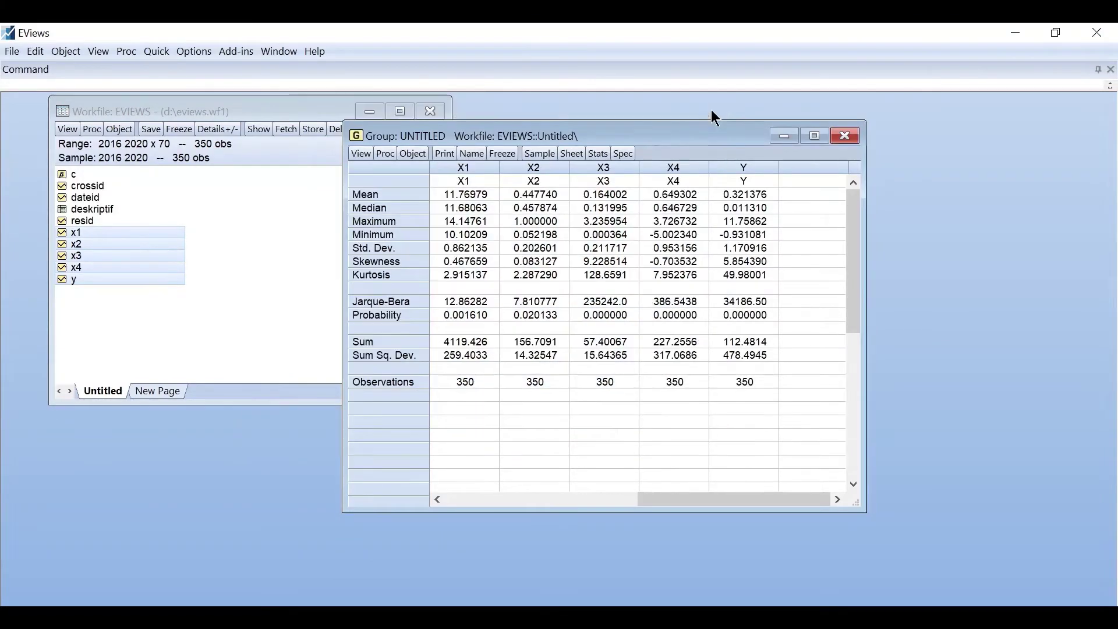
pyautogui.click(848, 135)
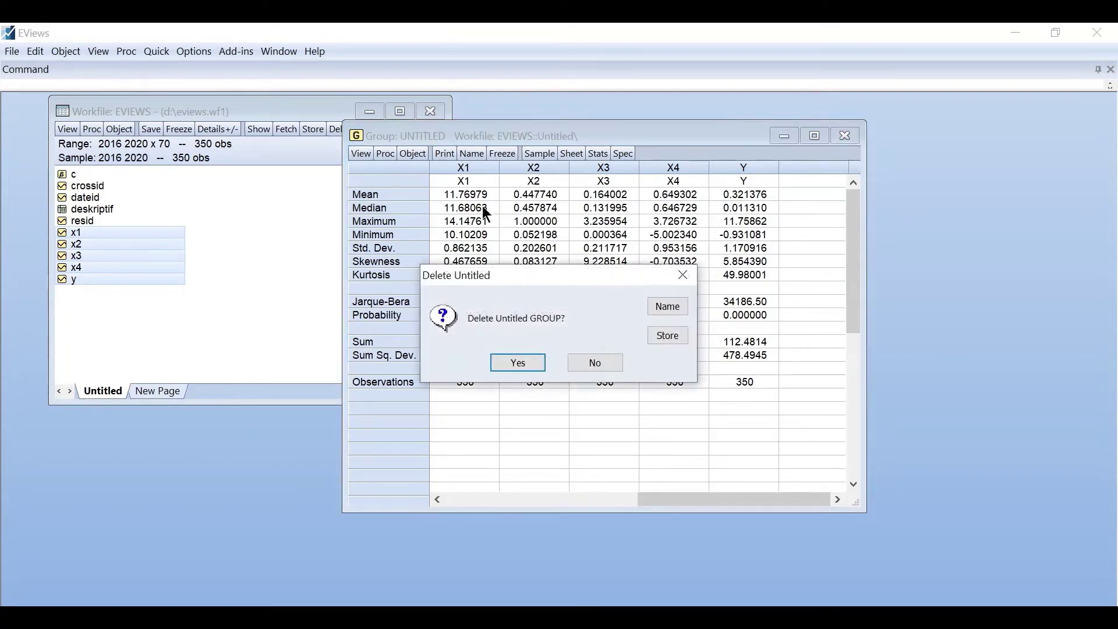
pyautogui.click(520, 363)
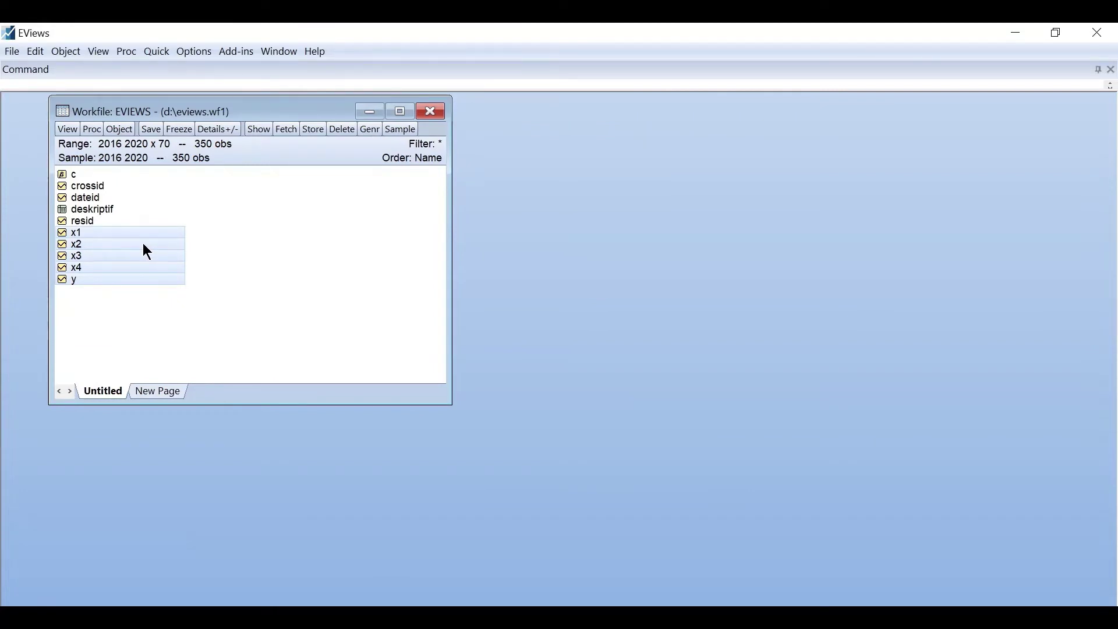
pyautogui.click(143, 244)
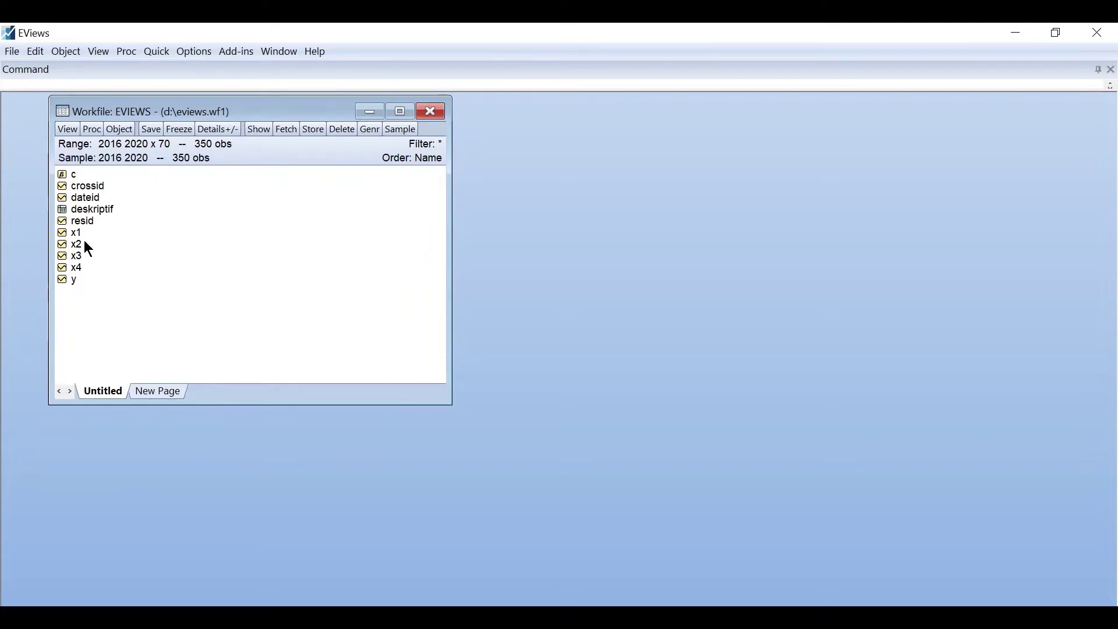
# Step: Open y followed by x1, x2, x3 and x4 together as an equation, with y as the dependent variable
pyautogui.click(74, 278)
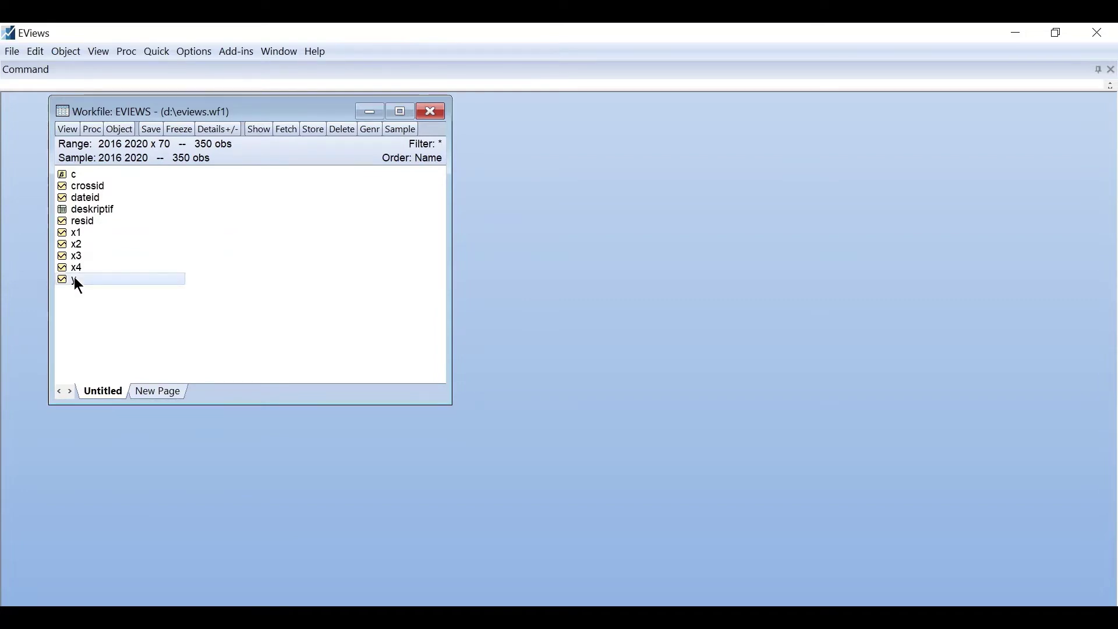
pyautogui.keyDown('ctrl'); pyautogui.click(86, 231); pyautogui.keyUp('ctrl')
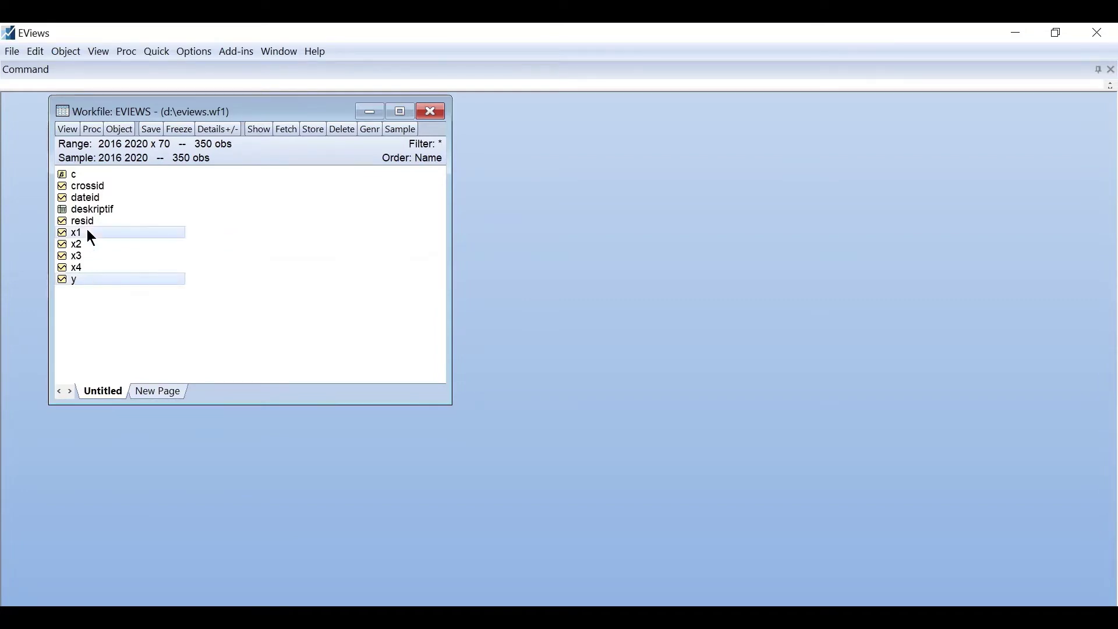
pyautogui.keyDown('ctrl'); pyautogui.click(92, 243); pyautogui.keyUp('ctrl')
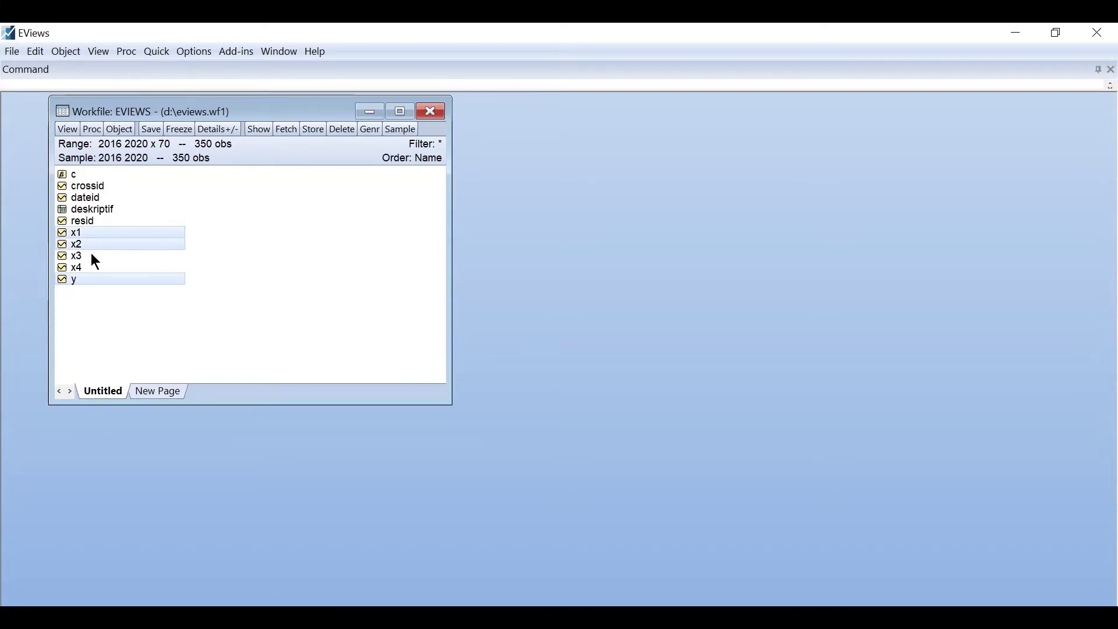
pyautogui.keyDown('ctrl'); pyautogui.click(92, 256); pyautogui.keyUp('ctrl')
pyautogui.keyDown('ctrl'); pyautogui.click(92, 267); pyautogui.keyUp('ctrl')
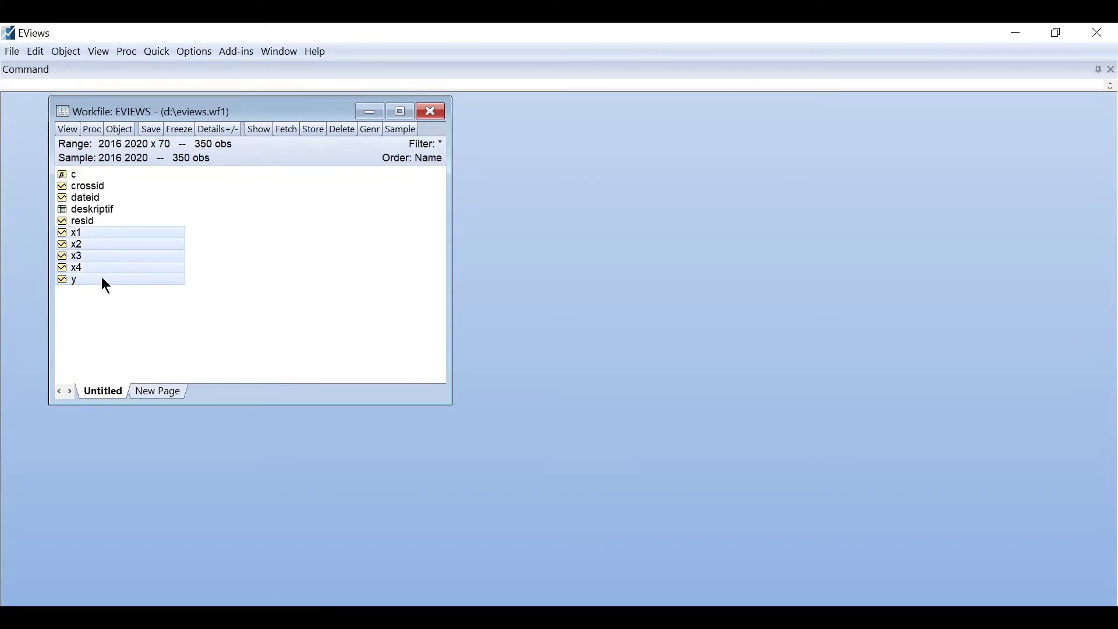
pyautogui.rightClick(110, 249)
pyautogui.moveTo(240, 257)
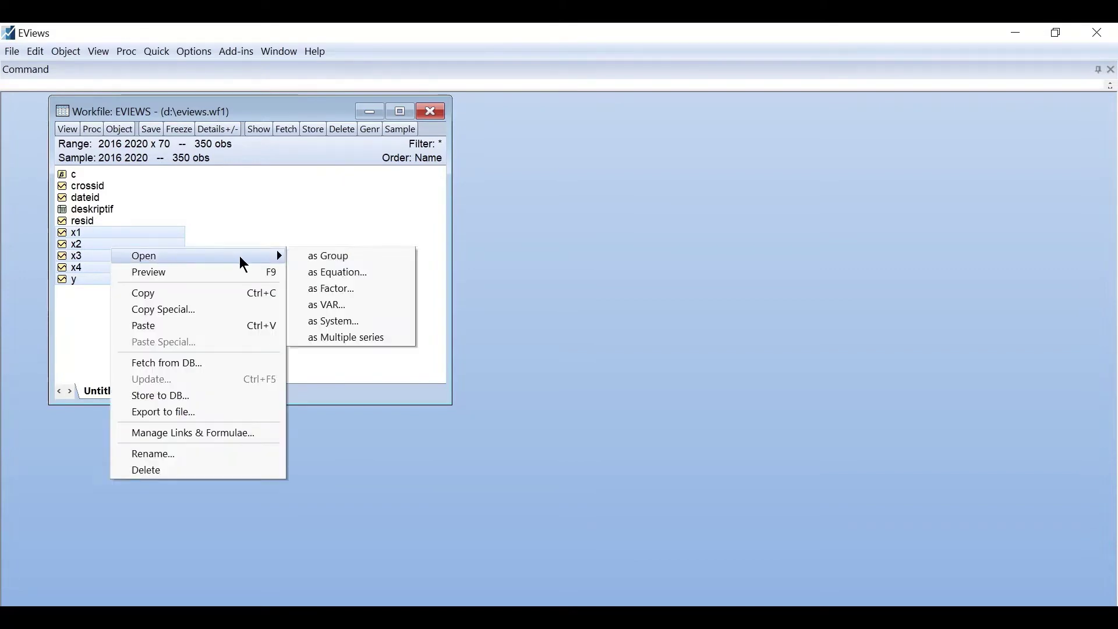
pyautogui.click(344, 273)
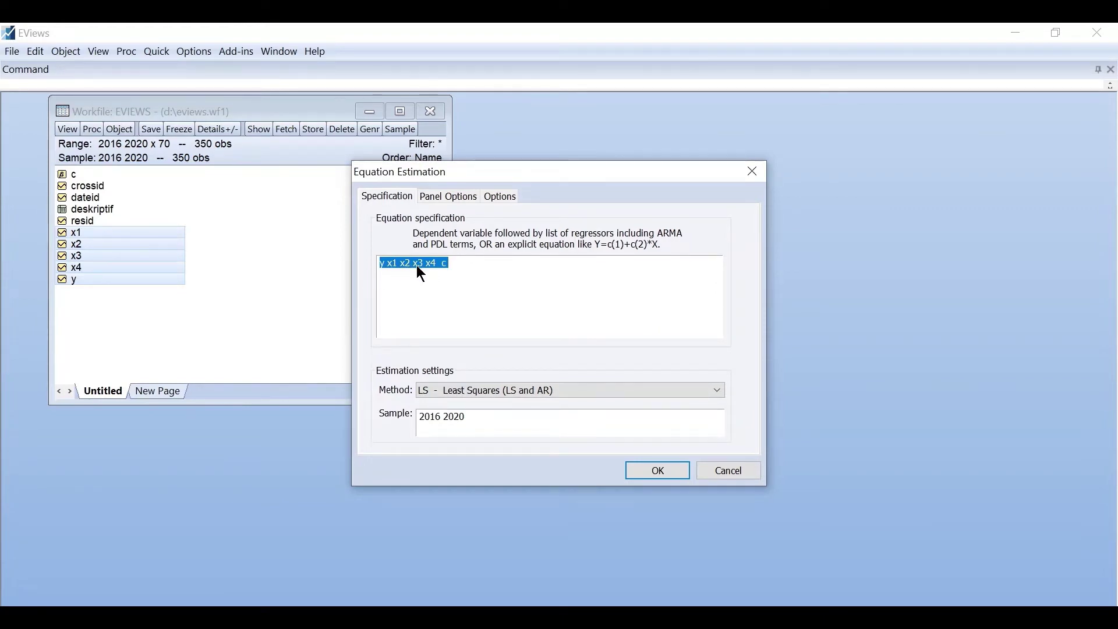
# Step: Estimate the least squares equation with cross-section effects set to None and move the results window clear of the workfile
pyautogui.click(448, 264)
pyautogui.click(443, 197)
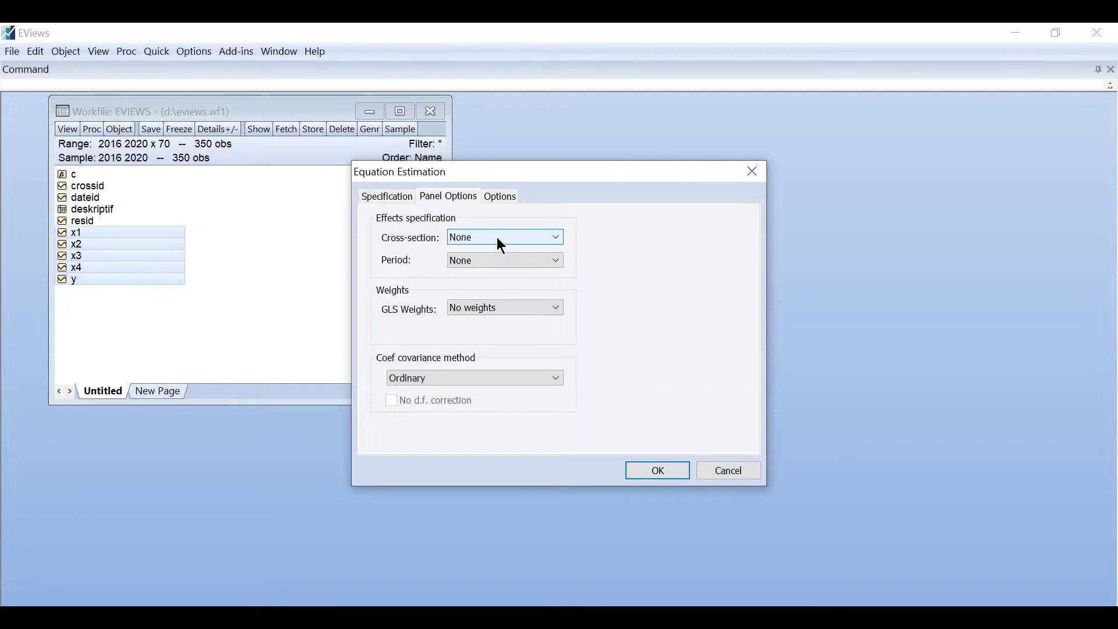
pyautogui.click(498, 239)
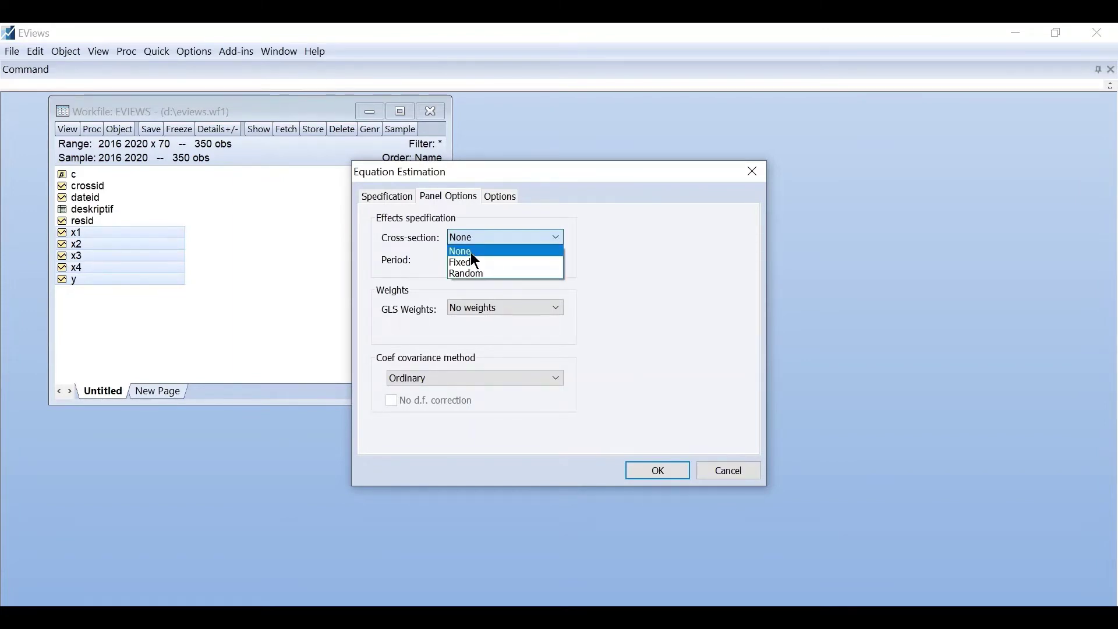
pyautogui.click(474, 253)
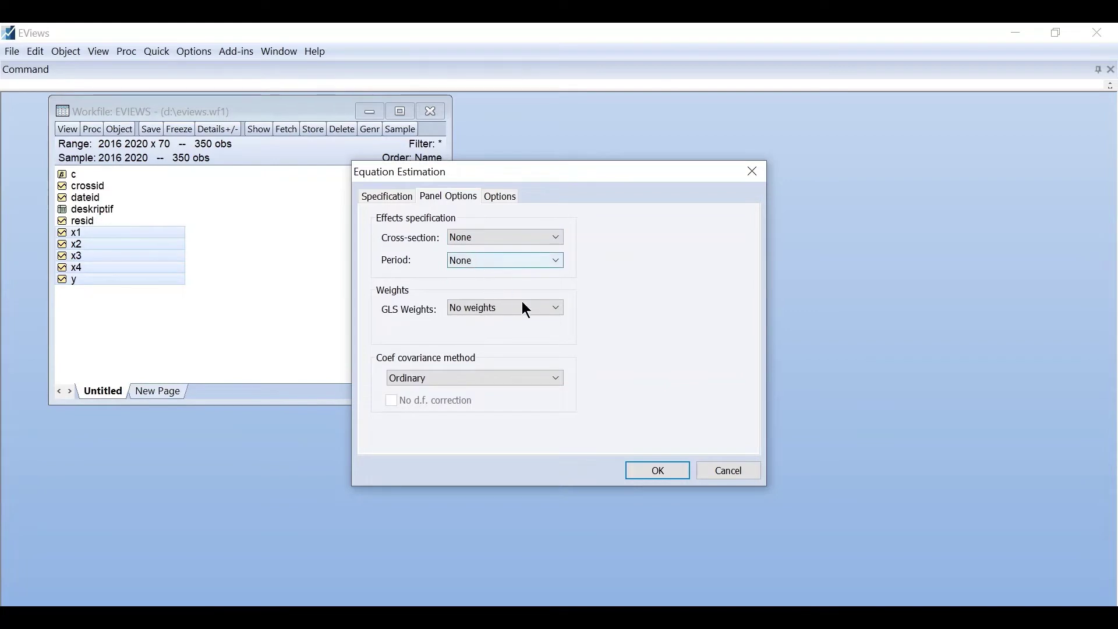
pyautogui.click(656, 472)
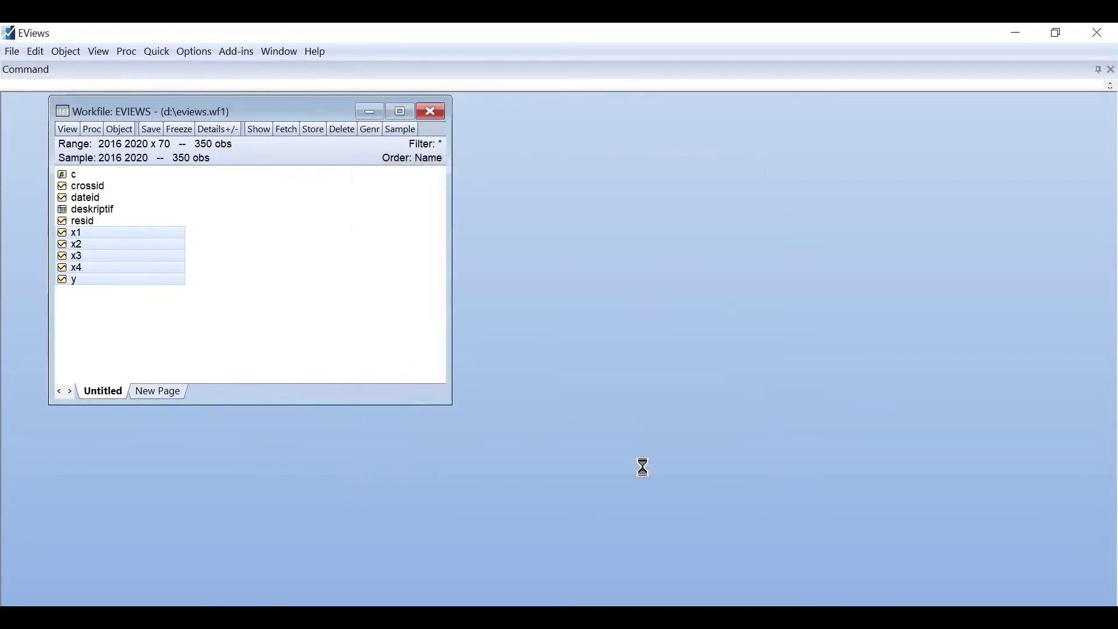
pyautogui.moveTo(430, 106); pyautogui.dragTo(609, 95)
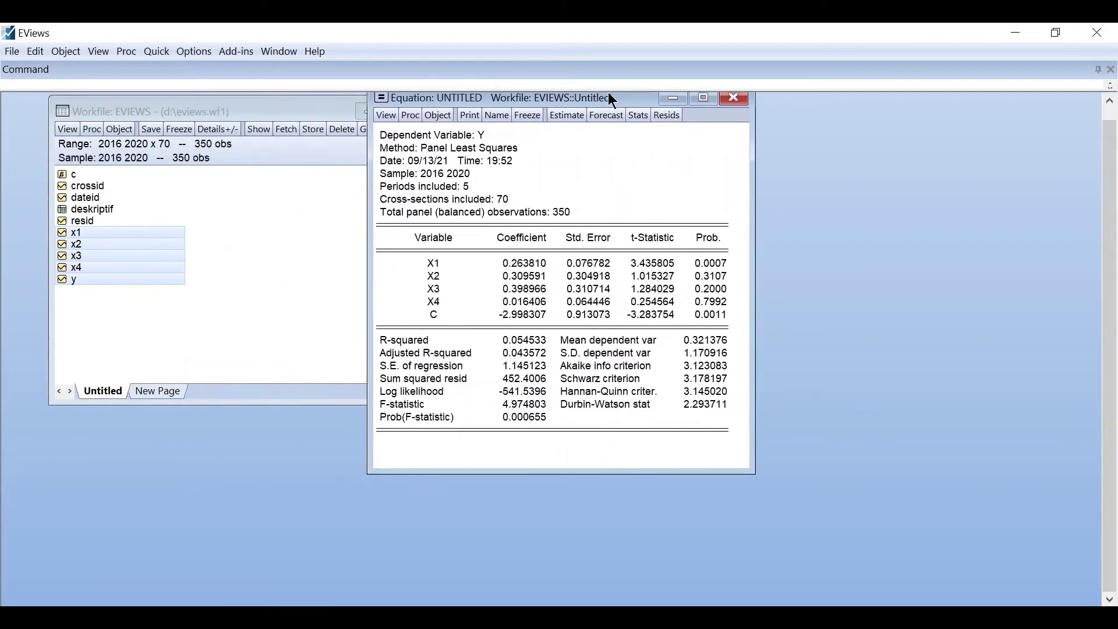
# Step: Re-estimate the equation with cross-section effects set to Fixed and enlarge the results window to fit the whole output
pyautogui.click(560, 116)
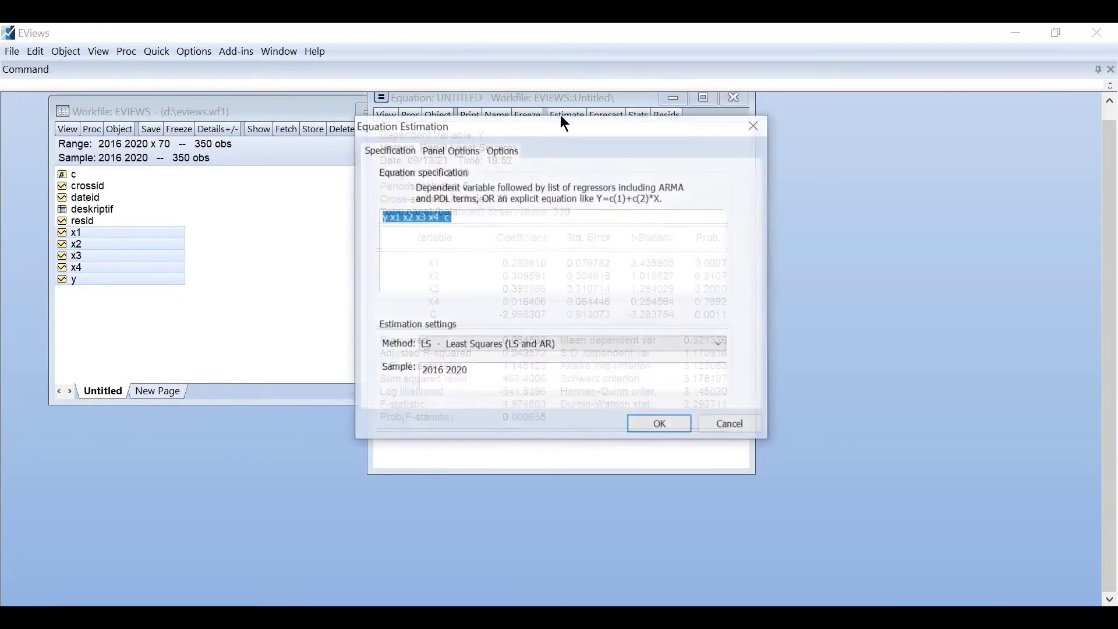
pyautogui.click(450, 151)
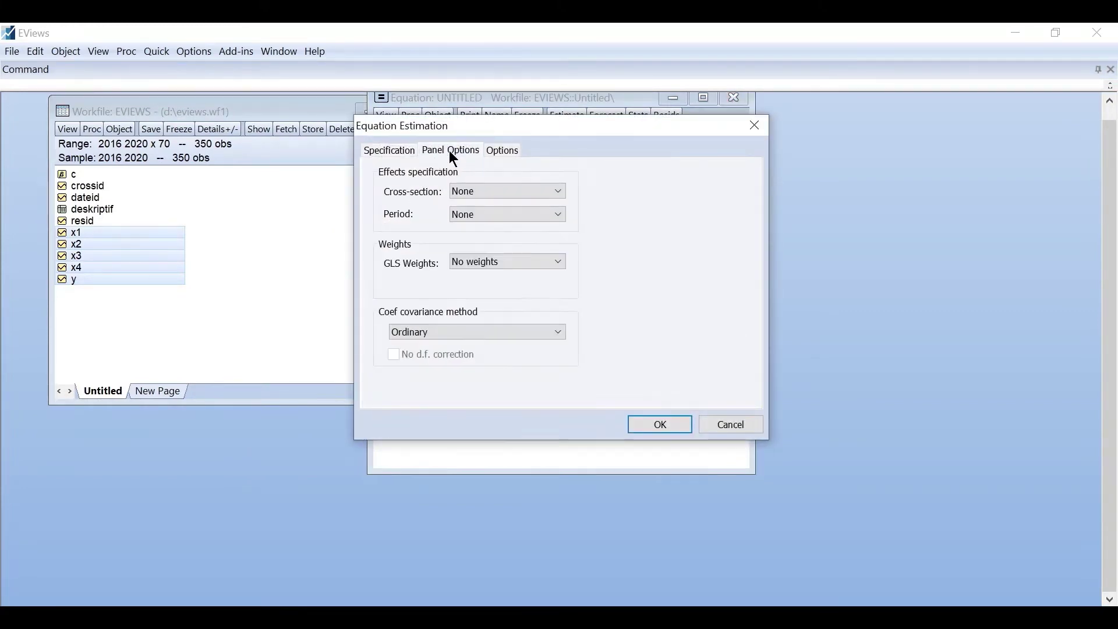
pyautogui.click(490, 195)
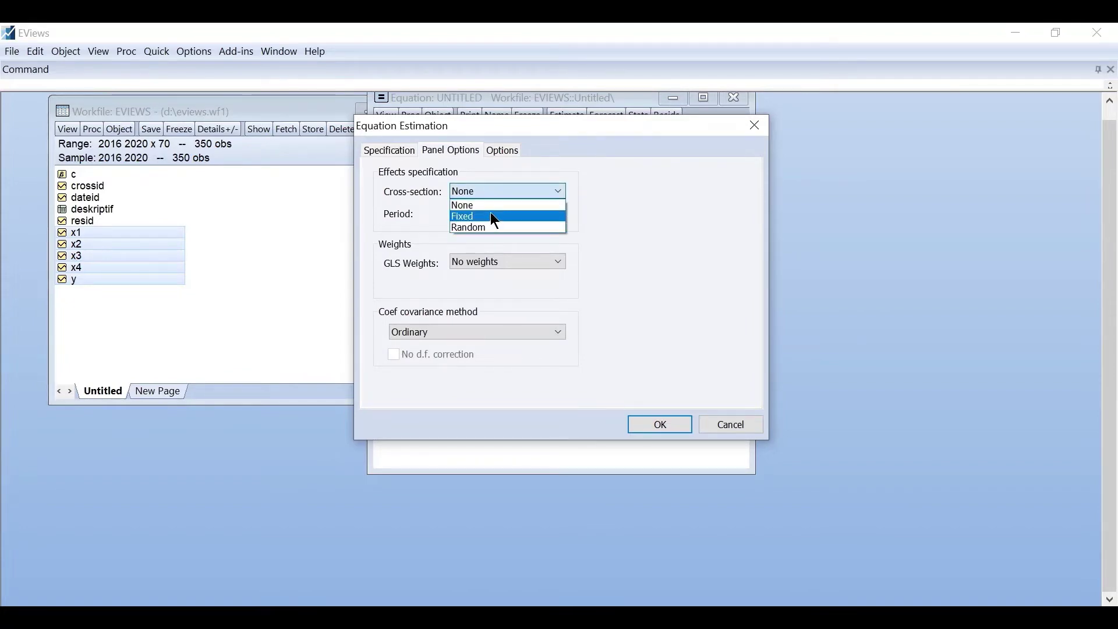
pyautogui.click(494, 216)
pyautogui.click(650, 425)
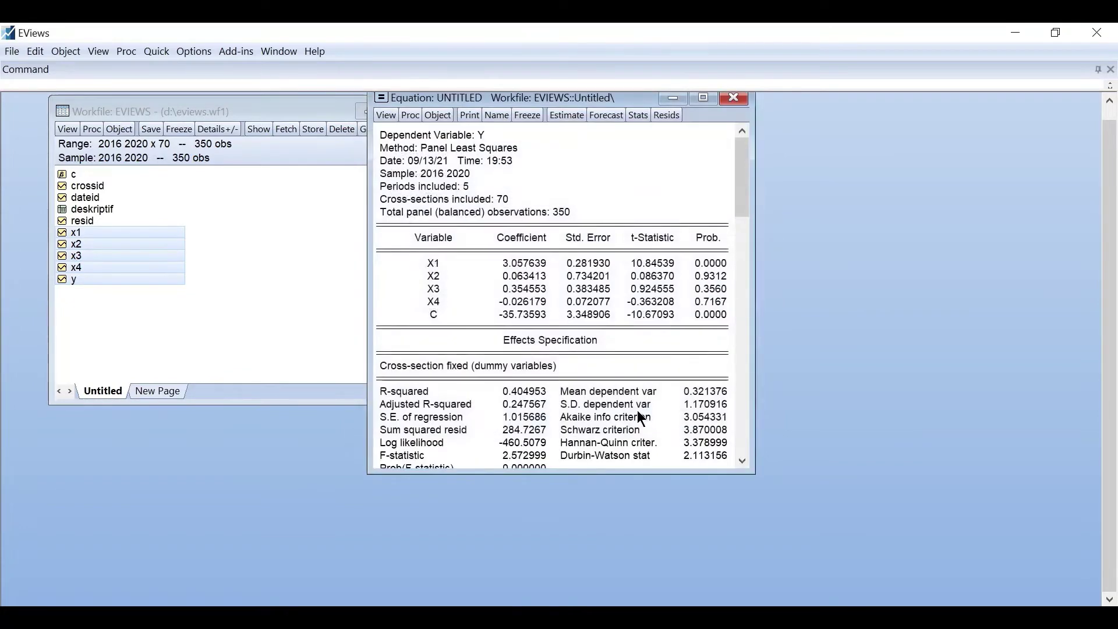
pyautogui.moveTo(755, 240)
pyautogui.mouseDown()
pyautogui.moveTo(792, 238)
pyautogui.moveTo(766, 242)
pyautogui.mouseUp()
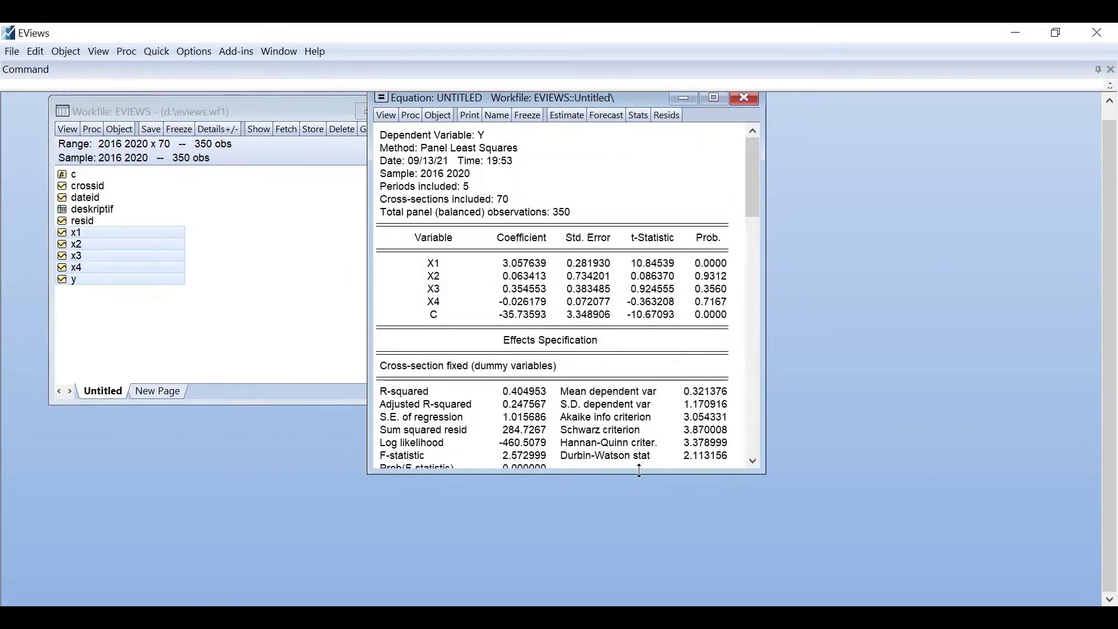
pyautogui.moveTo(641, 475); pyautogui.dragTo(640, 495)
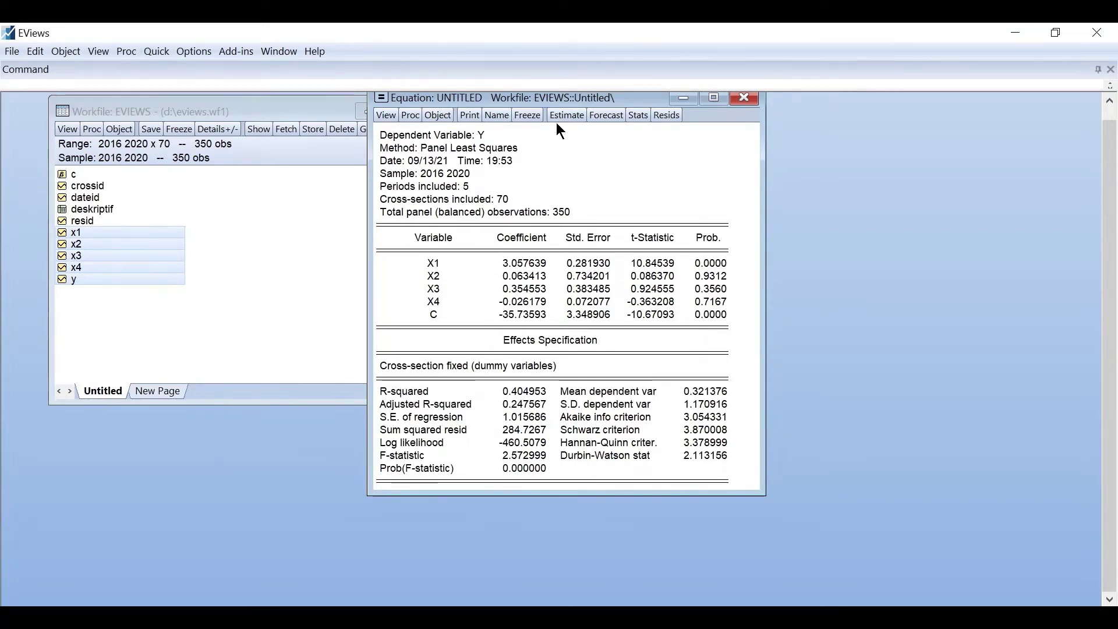
# Step: Run the Redundant Fixed Effects - Likelihood Ratio test on the fixed effects equation
pyautogui.click(386, 116)
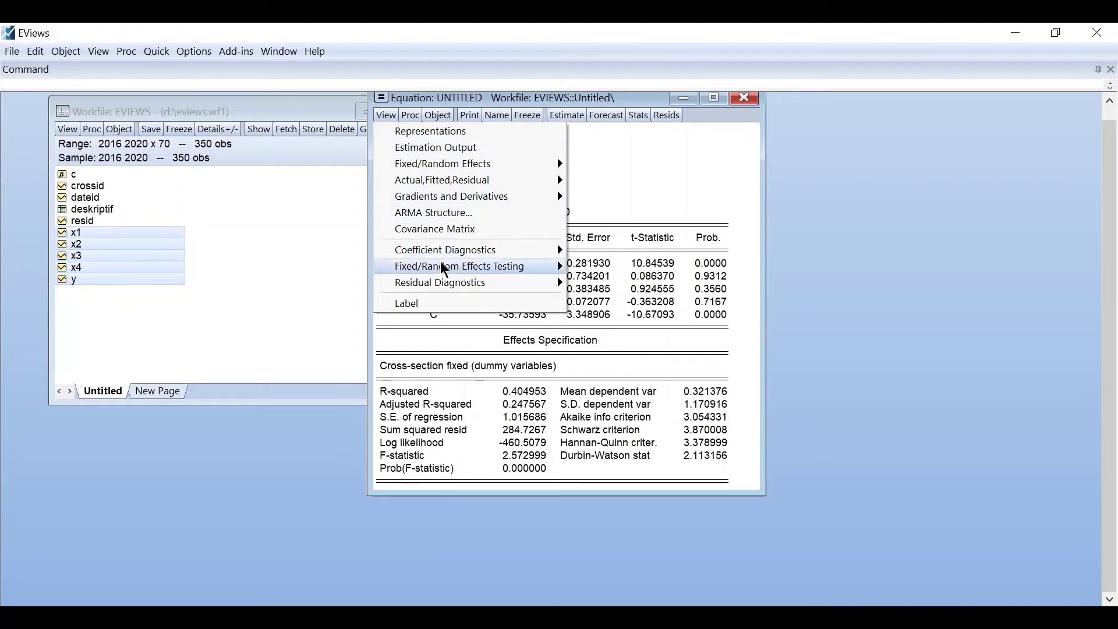
pyautogui.moveTo(446, 272)
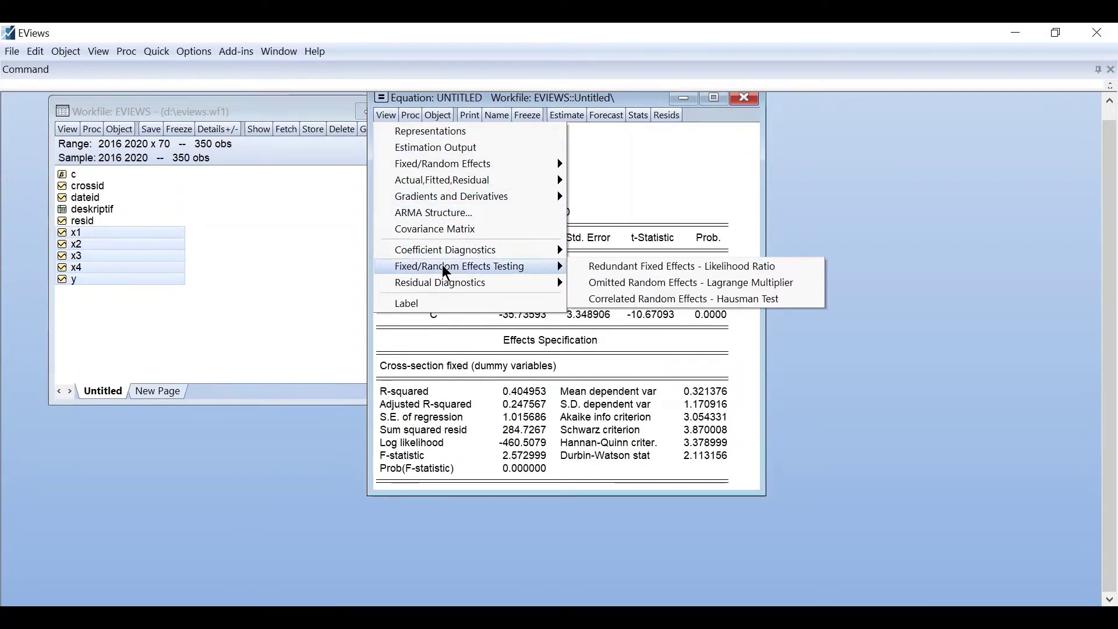
pyautogui.click(622, 274)
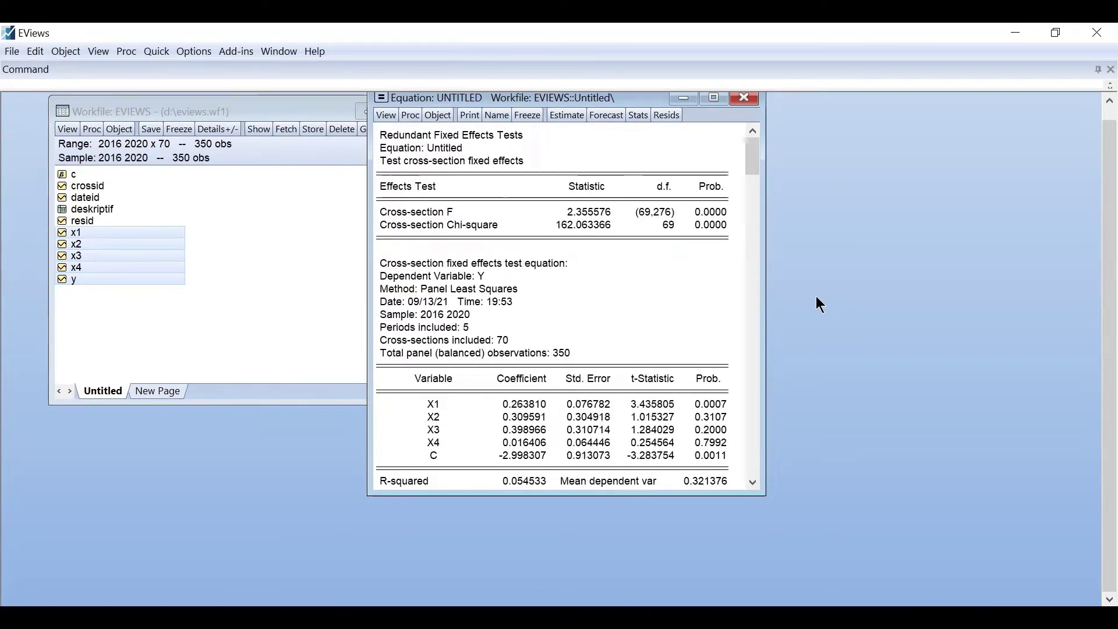
# Step: Freeze the redundant fixed effects test output as a table and name it chow
pyautogui.moveTo(761, 301); pyautogui.dragTo(764, 302)
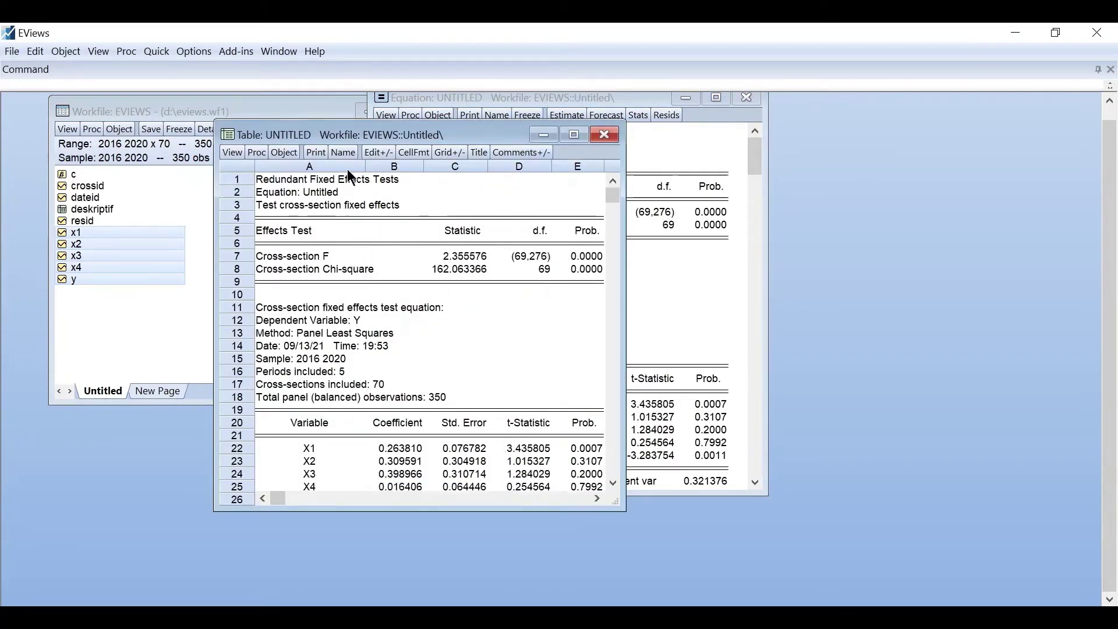
pyautogui.click(343, 153)
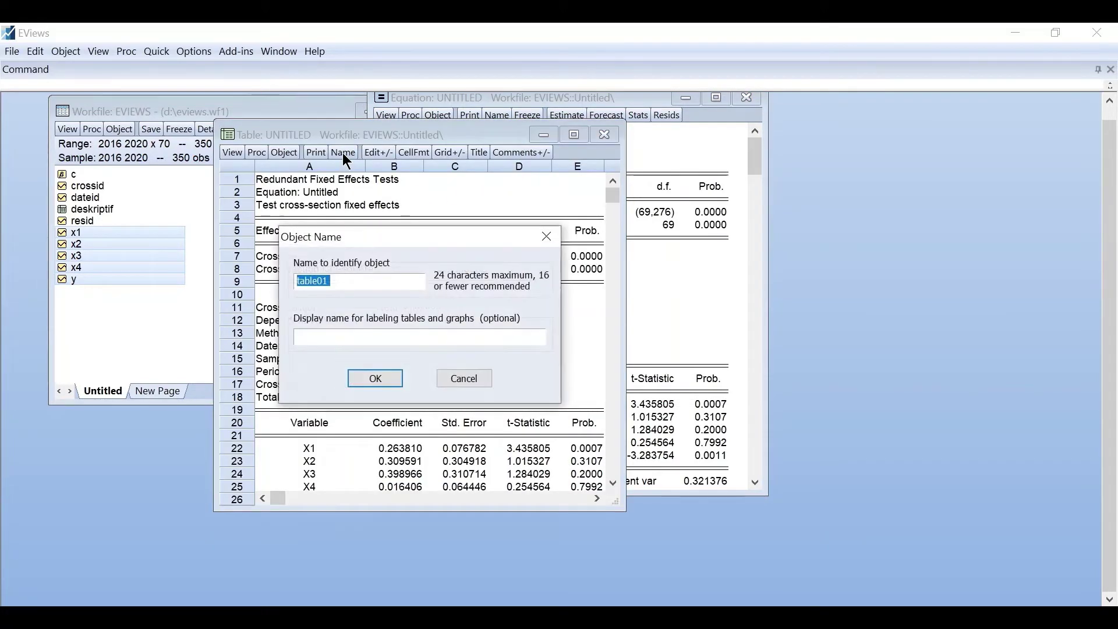
pyautogui.write('dho')
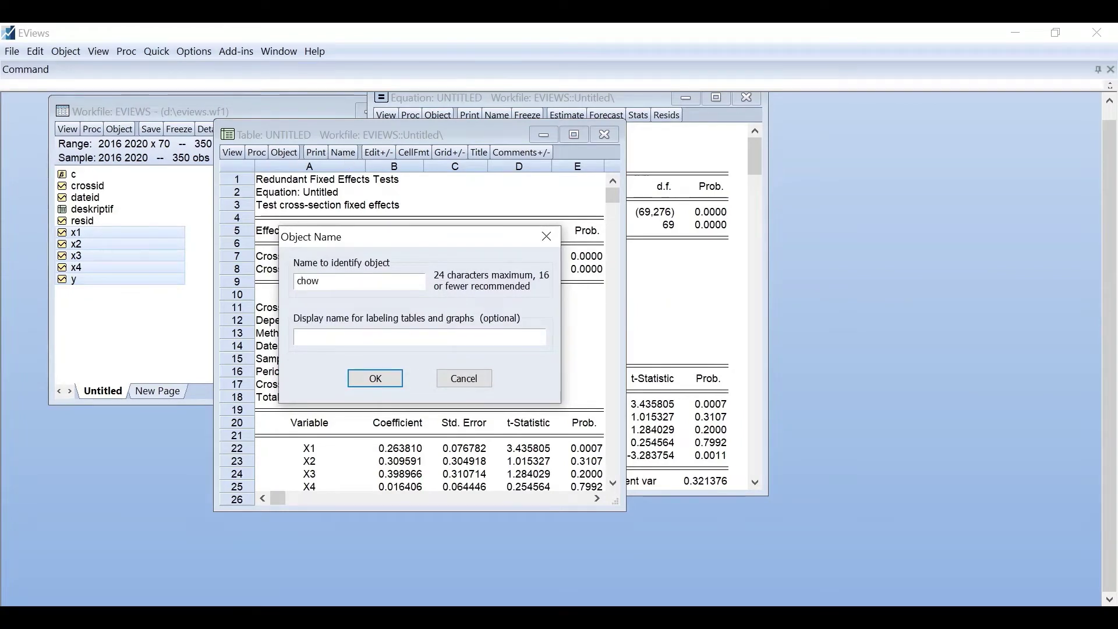
pyautogui.click(376, 379)
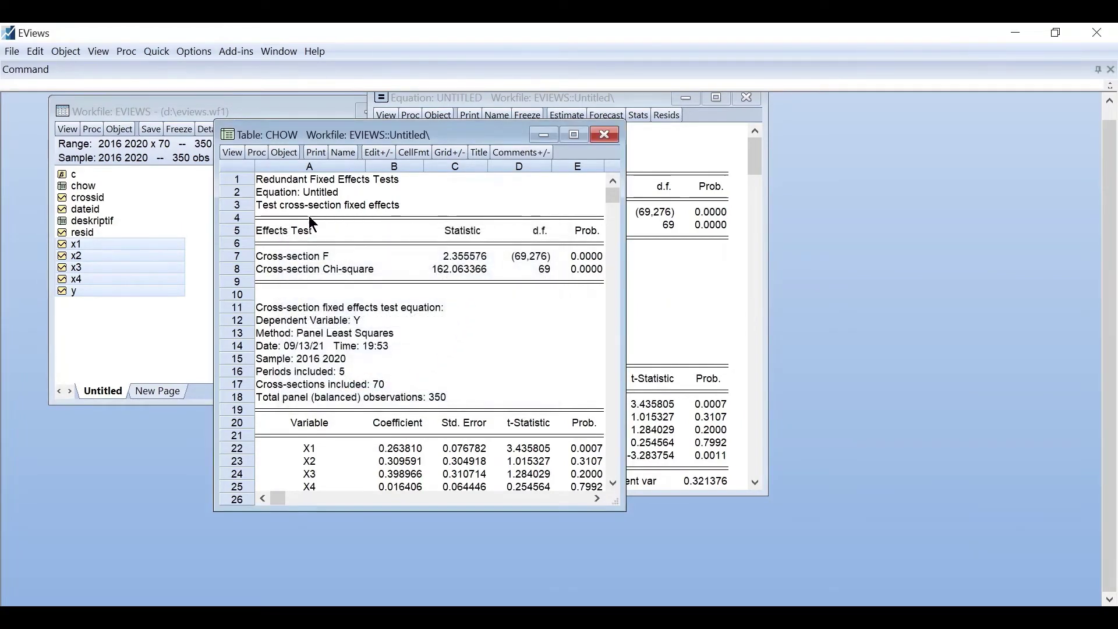
# Step: Select and copy the Effects Test block in rows 4 to 9, columns A to E, of the chow table
pyautogui.click(260, 219)
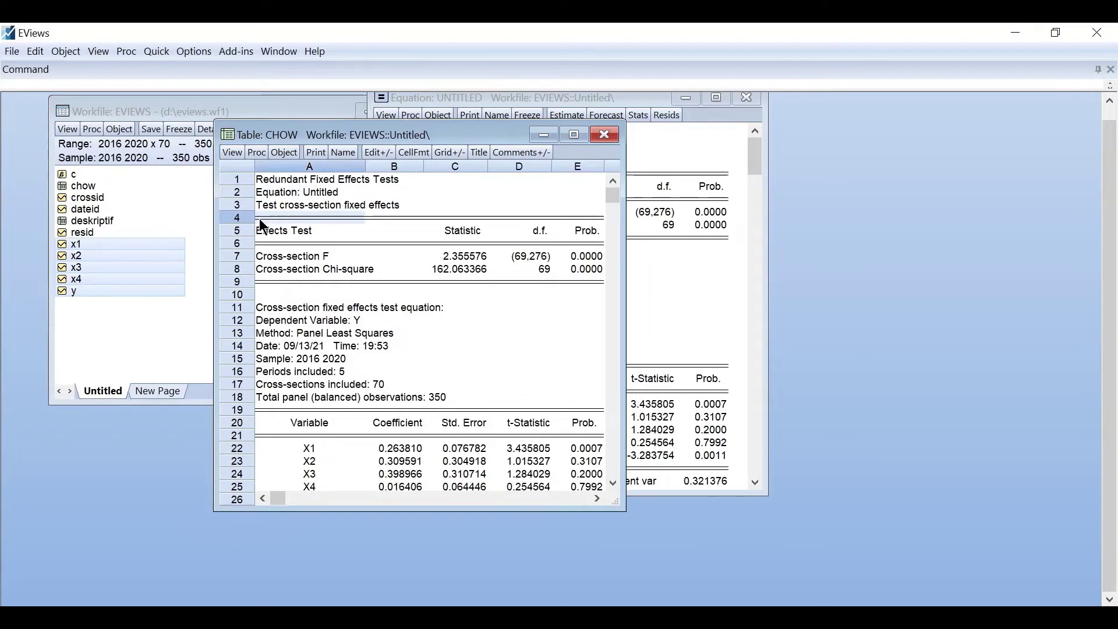
pyautogui.hotkey('shift', 'Down')
pyautogui.hotkey('shift', 'Down')
pyautogui.hotkey('shift', 'Down')
pyautogui.hotkey('shift', 'Down')
pyautogui.hotkey('shift', 'Down')
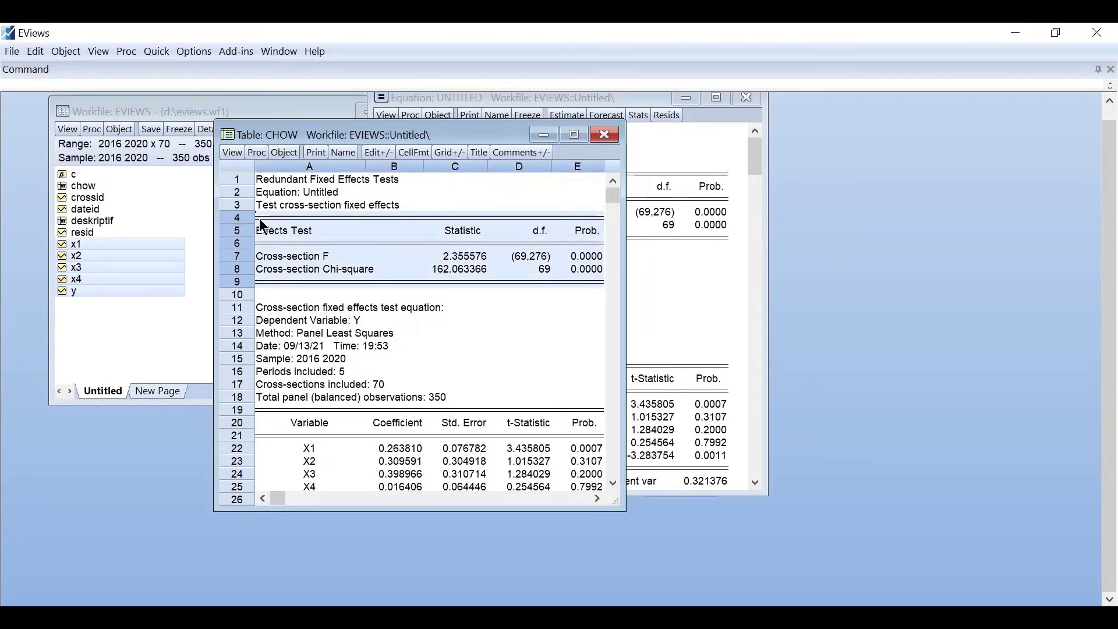
# Step: Switch to Word and paste the copied test block as a picture on the empty line under the Uji Chow subheading
pyautogui.hotkey('alt', 'Tab')
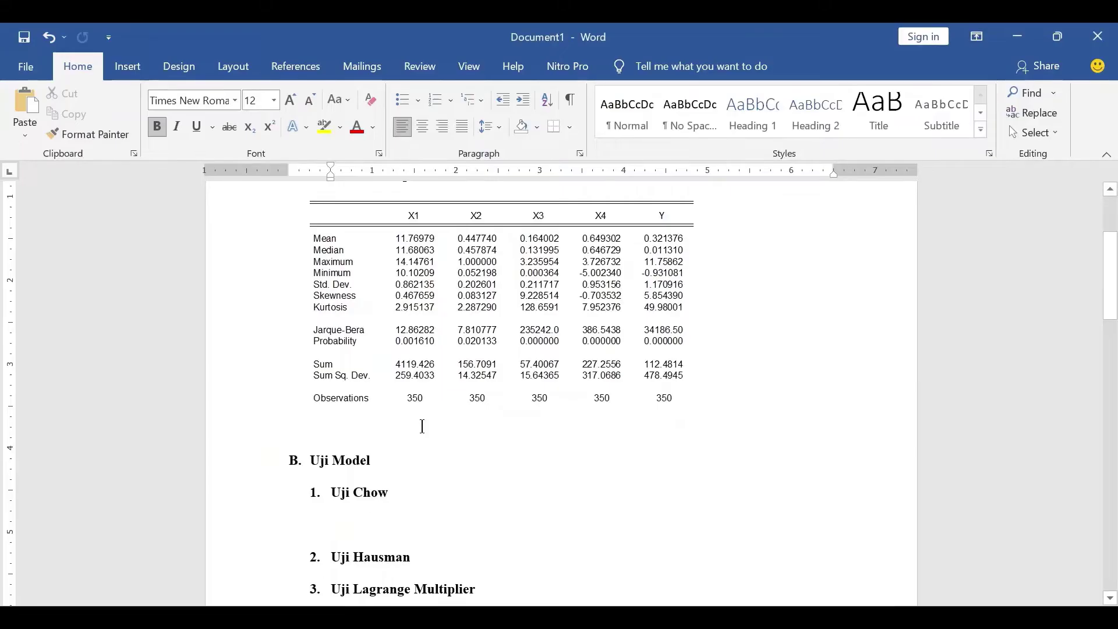
pyautogui.rightClick(340, 544)
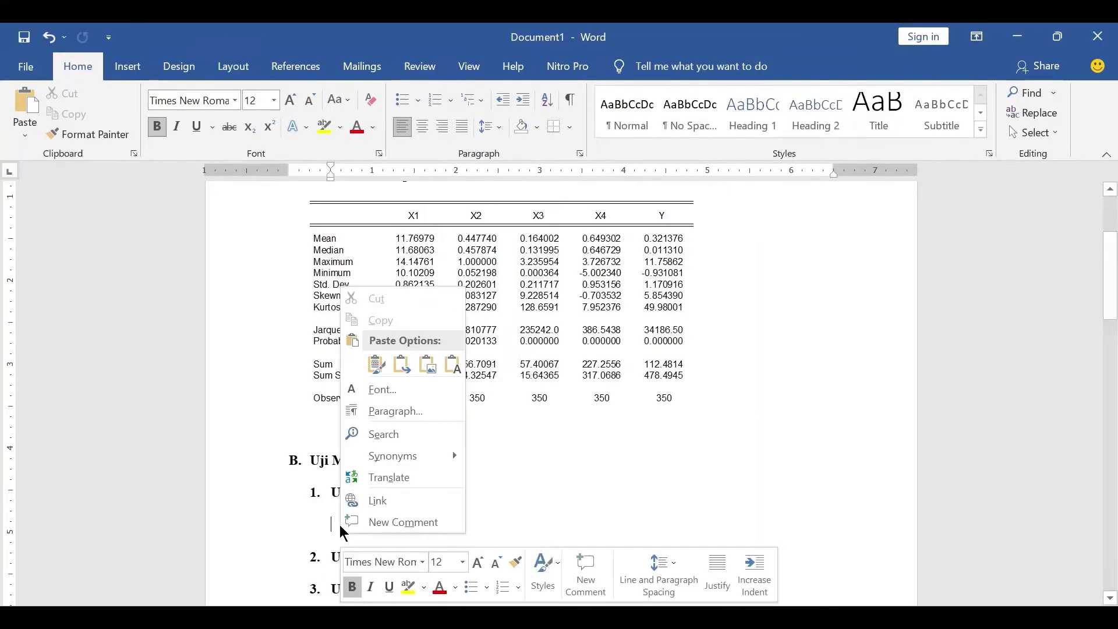
pyautogui.click(426, 366)
# Step: Add an empty unnumbered line under the Uji Hausman subheading
pyautogui.scroll(-3, 581, 461)
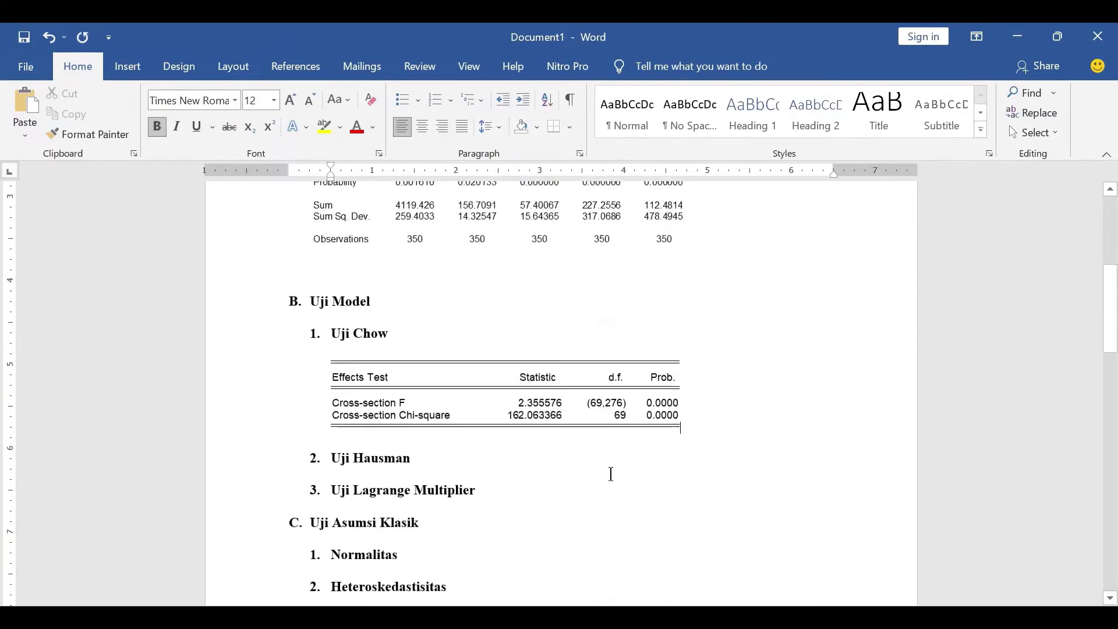
pyautogui.click(474, 452)
pyautogui.press('Return')
pyautogui.press('BackSpace')
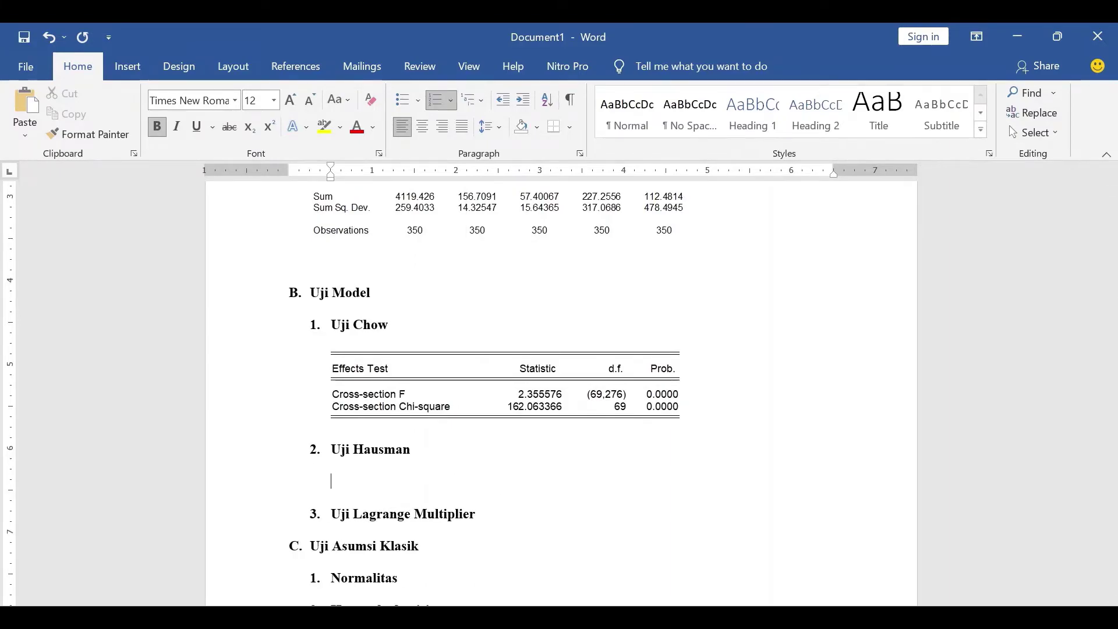
# Step: Switch to EViews and estimate an equation of y on x1 to x4 and a constant with fixed cross-section effects
pyautogui.hotkey('alt', 'Tab')
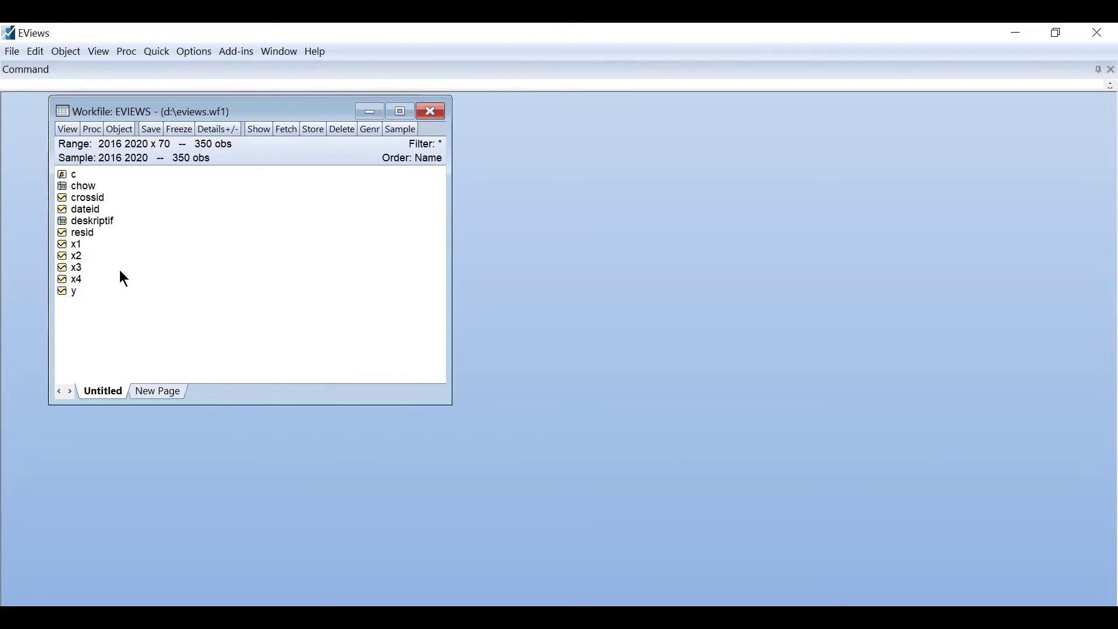
pyautogui.click(73, 293)
pyautogui.moveTo(86, 243); pyautogui.dragTo(87, 282)
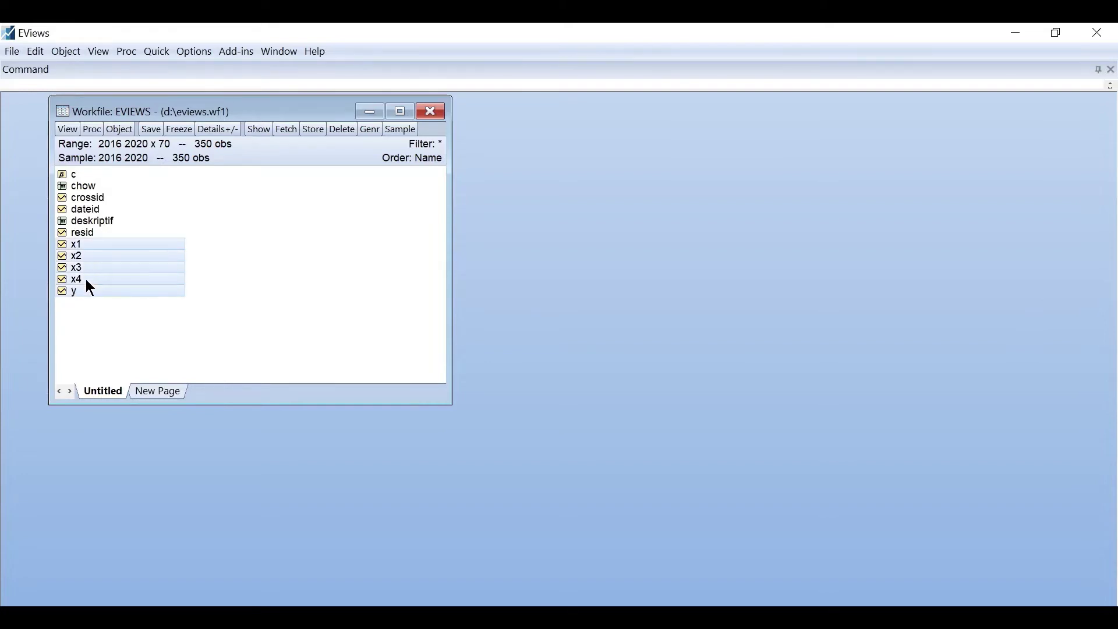
pyautogui.rightClick(124, 258)
pyautogui.moveTo(138, 265)
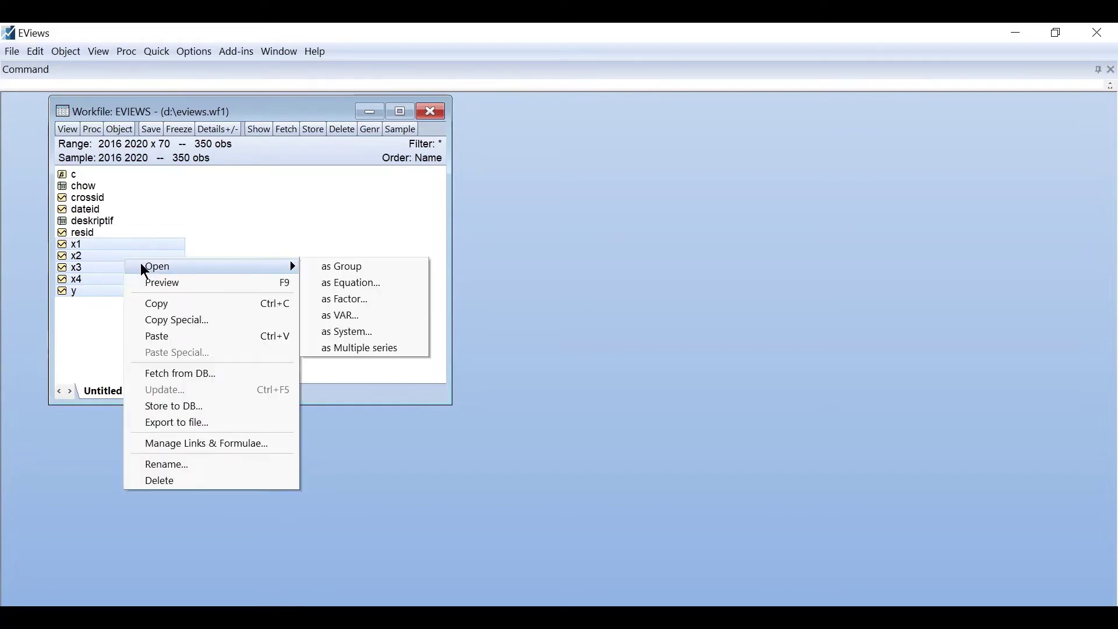
pyautogui.click(336, 281)
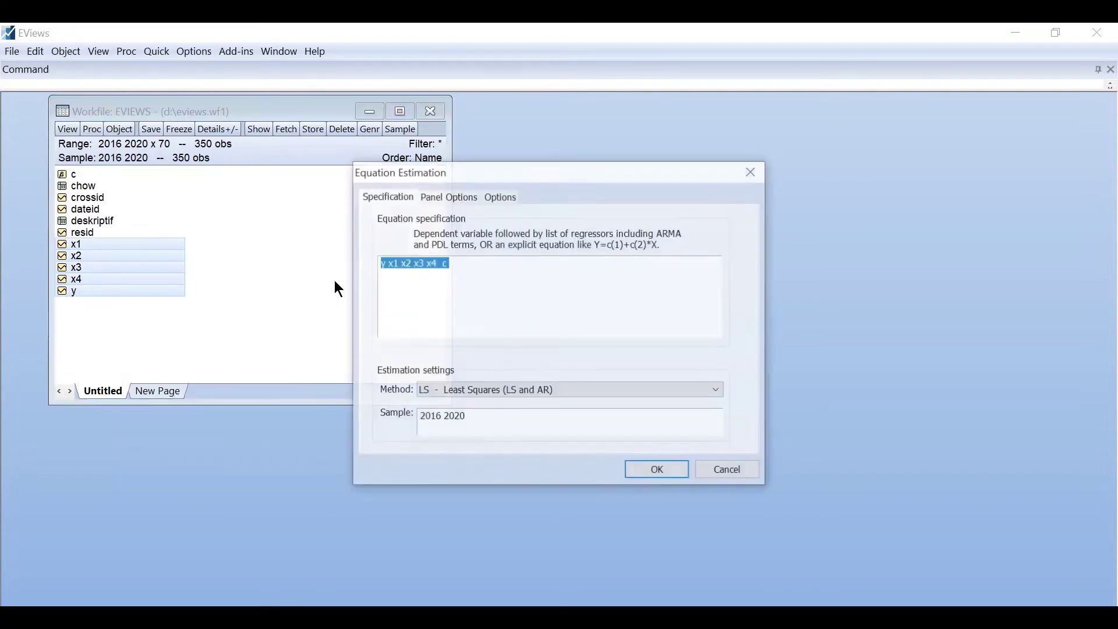
pyautogui.click(453, 198)
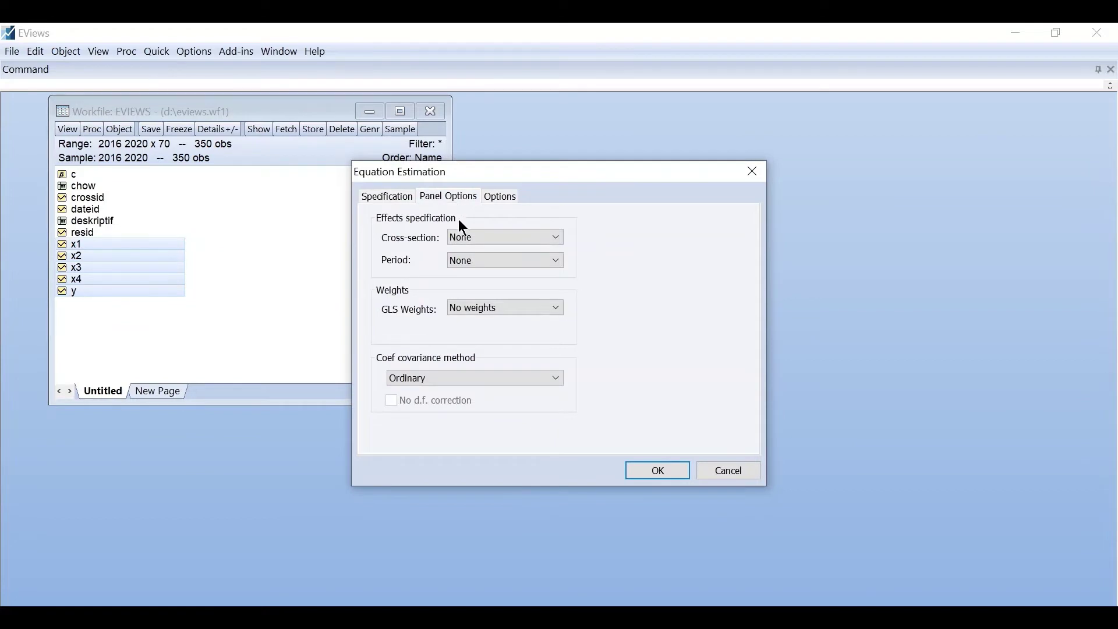
pyautogui.click(460, 238)
pyautogui.click(475, 265)
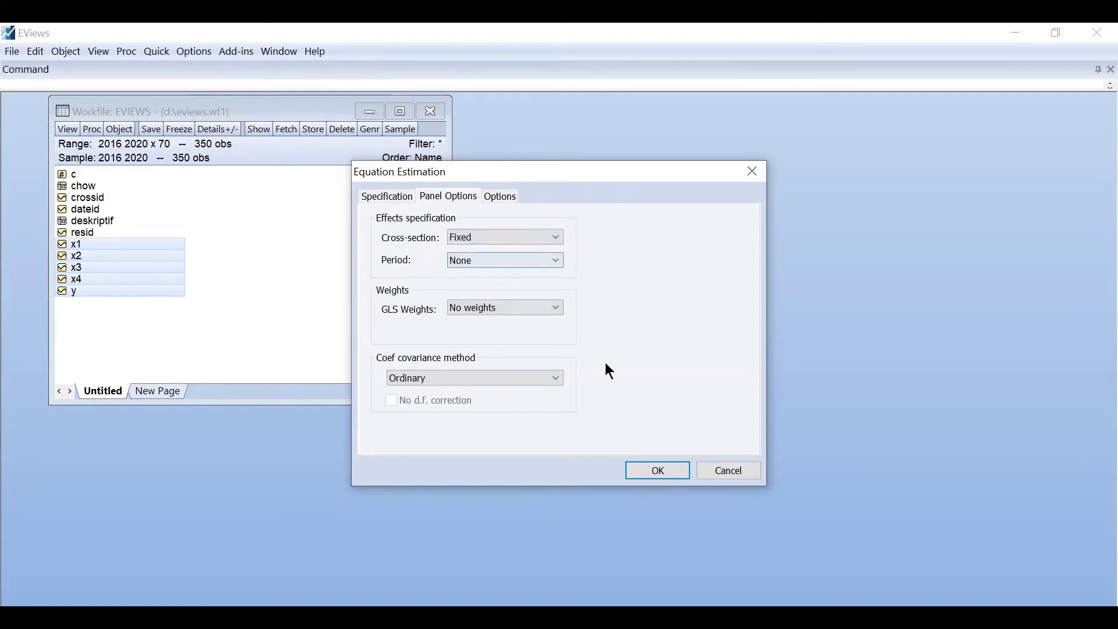
pyautogui.click(654, 473)
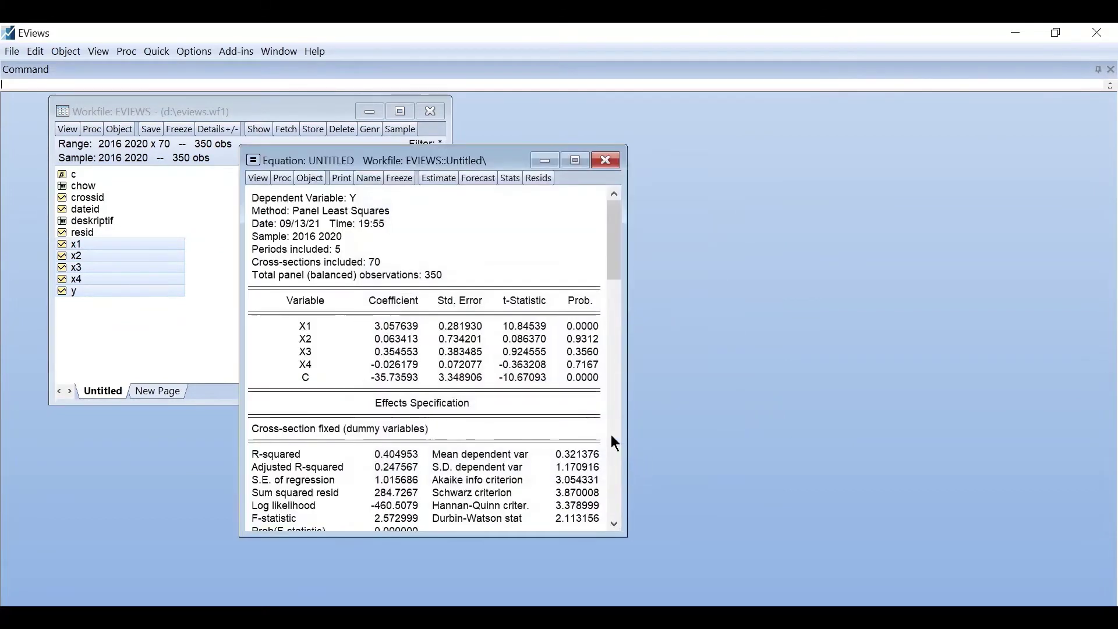
# Step: Re-estimate the equation with the cross-section effects set to Random
pyautogui.click(439, 176)
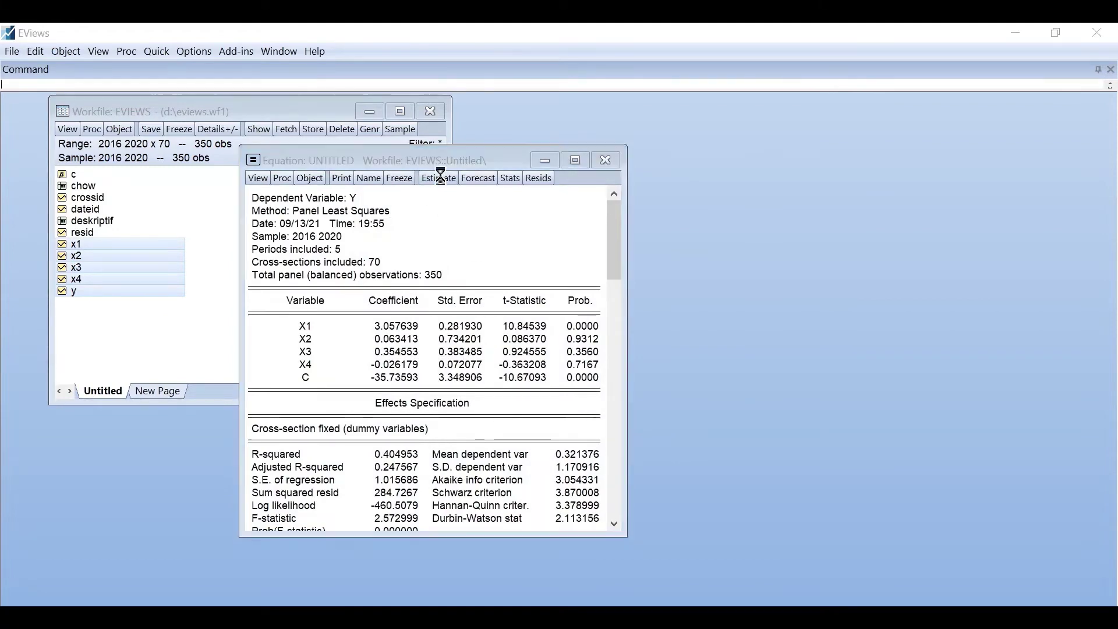
pyautogui.click(322, 213)
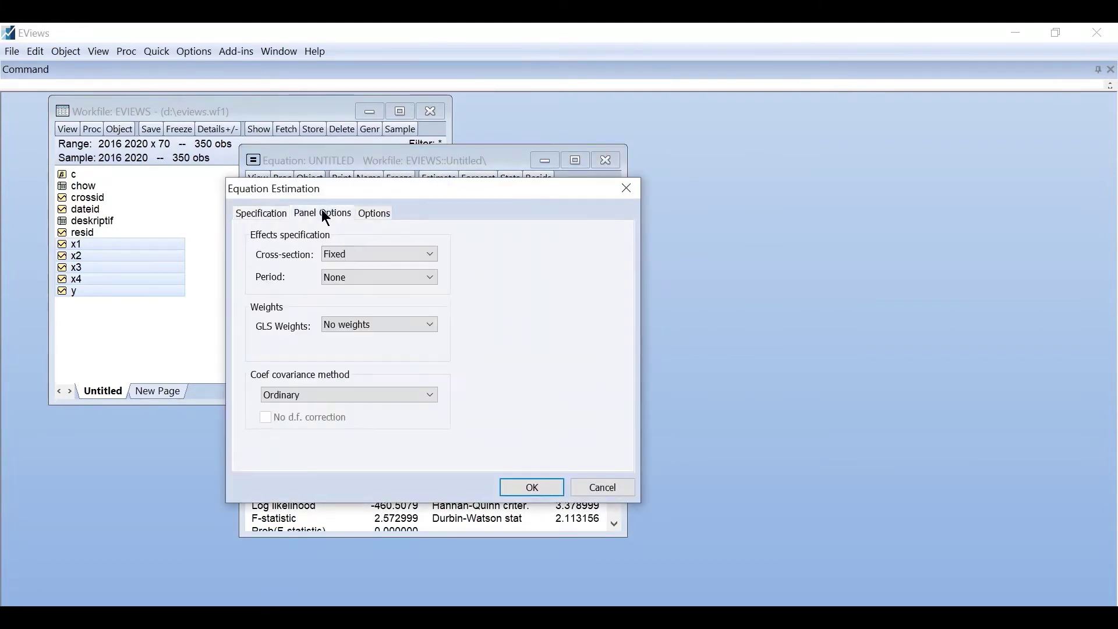
pyautogui.click(347, 254)
pyautogui.click(358, 294)
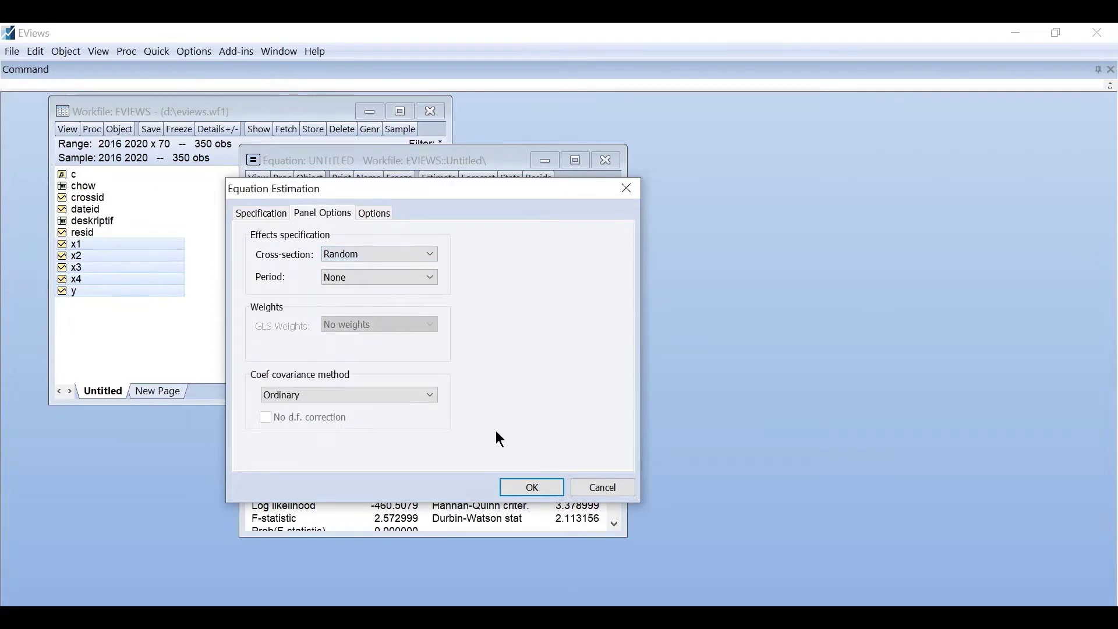
pyautogui.click(530, 491)
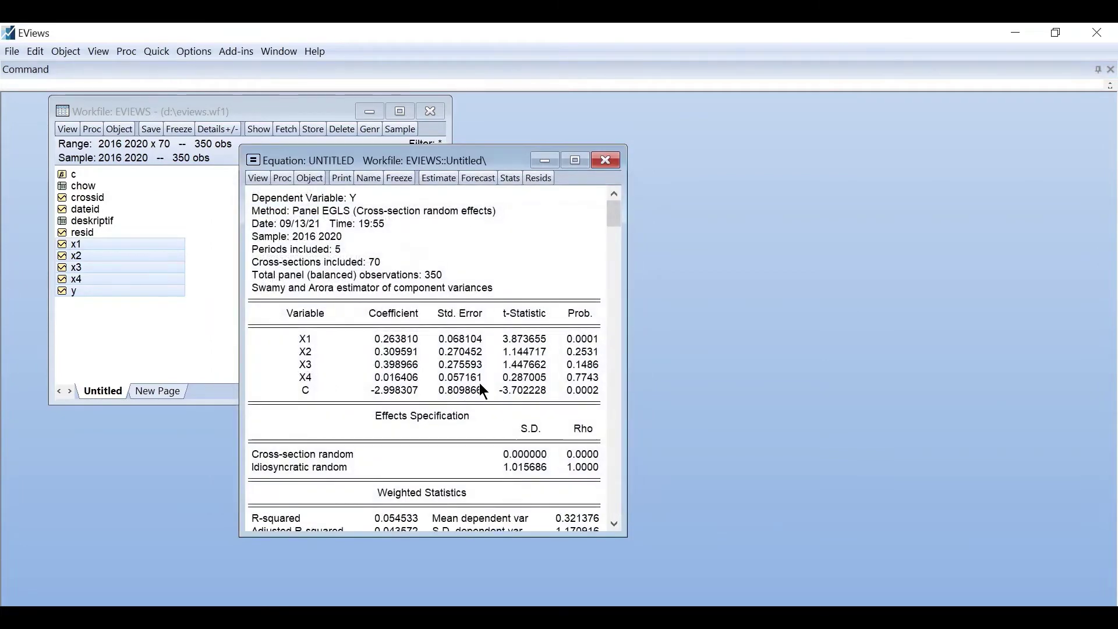
# Step: Run the Correlated Random Effects - Hausman Test on the random effects equation
pyautogui.click(257, 177)
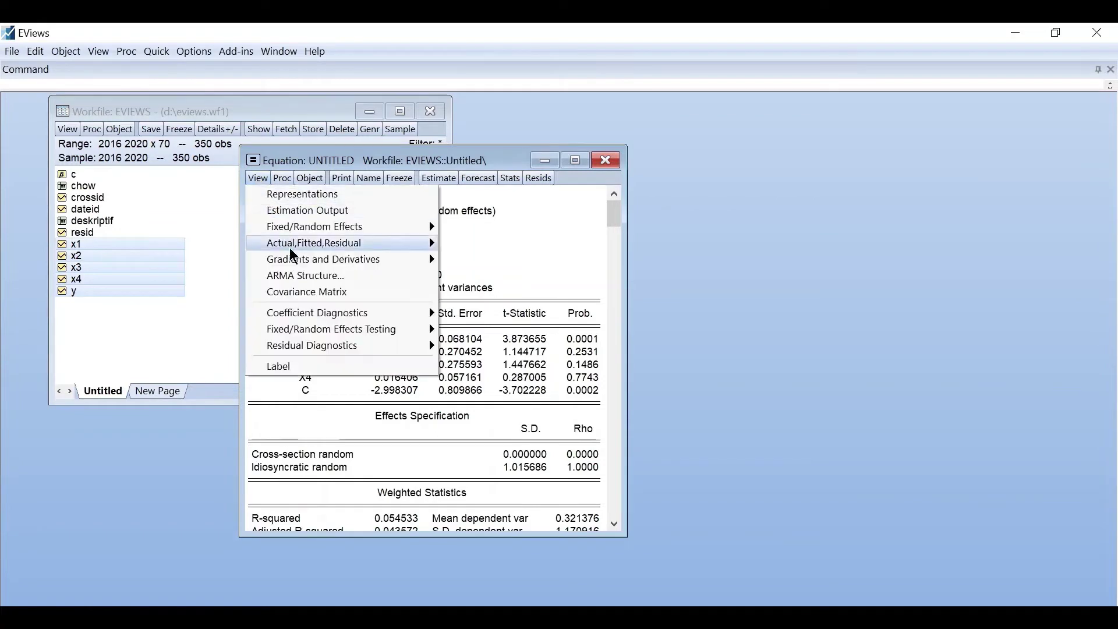
pyautogui.moveTo(309, 329)
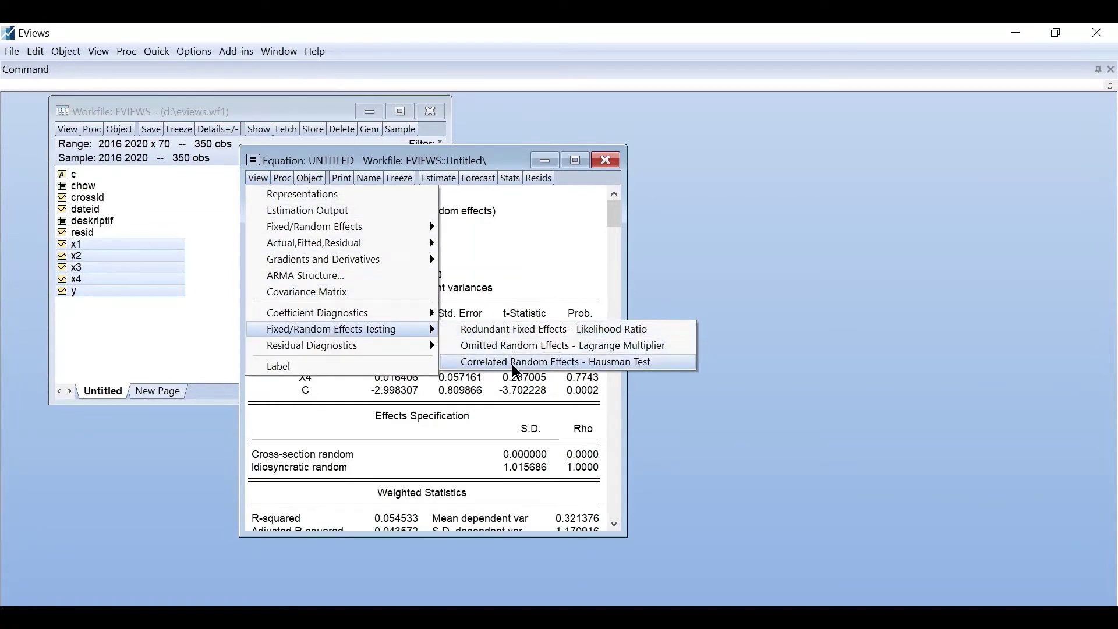
pyautogui.click(615, 368)
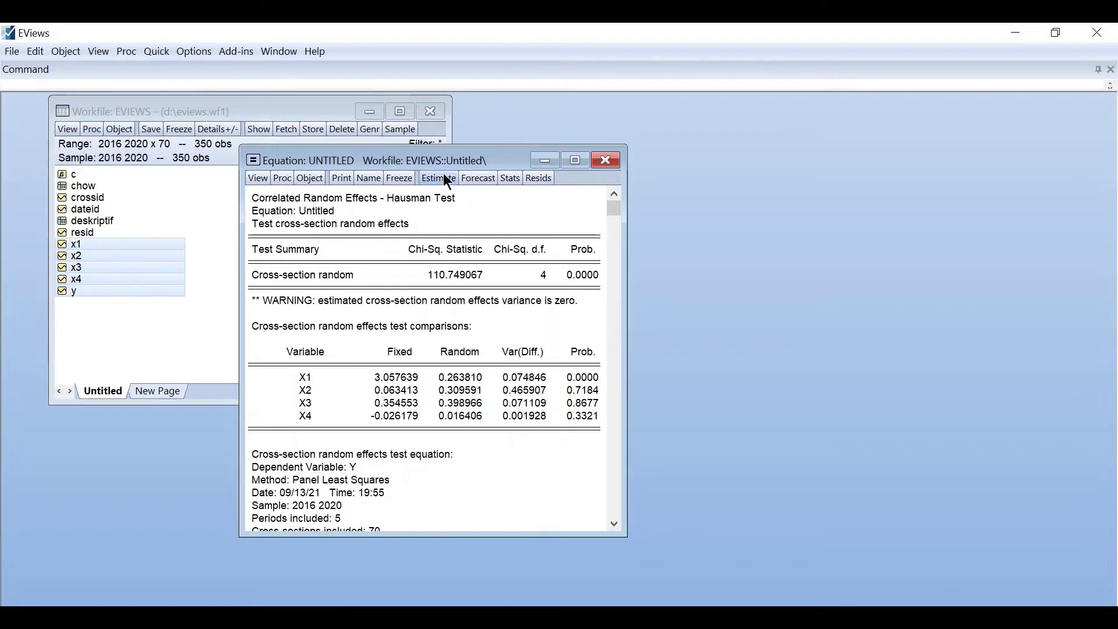
# Step: Freeze the Hausman test output as a table and name it hausman
pyautogui.click(396, 175)
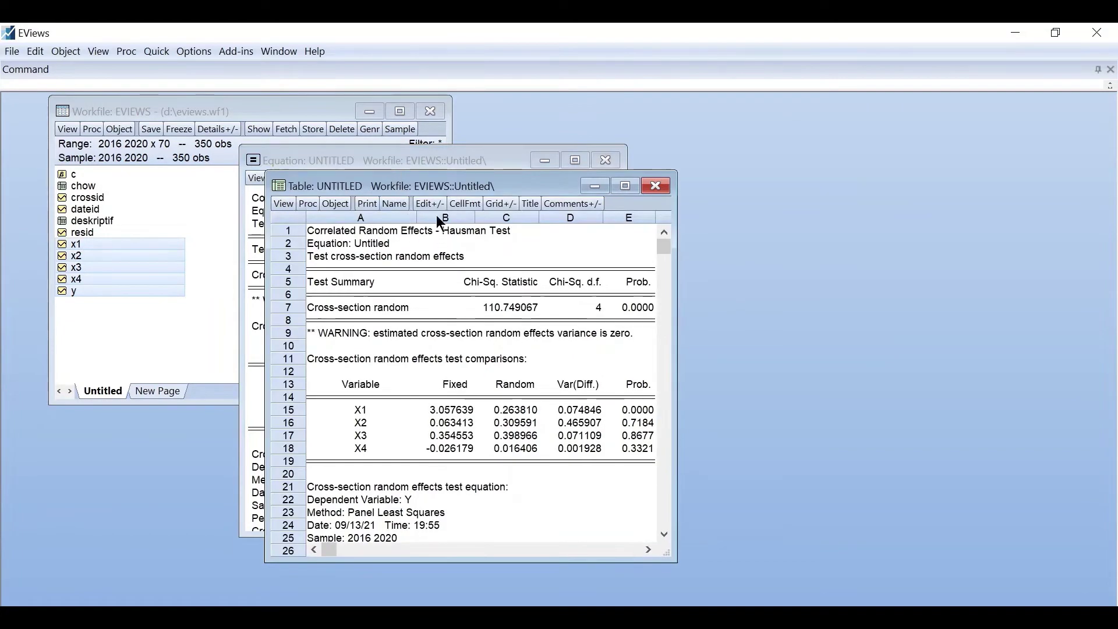
pyautogui.click(386, 206)
pyautogui.write('ha')
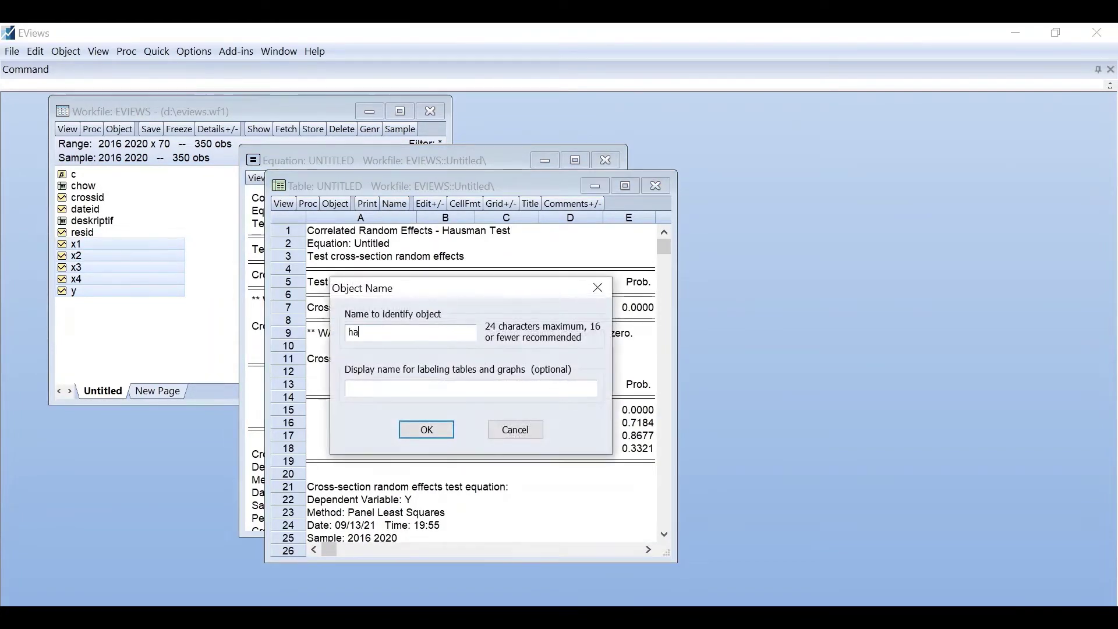
pyautogui.write('usman')
pyautogui.click(425, 430)
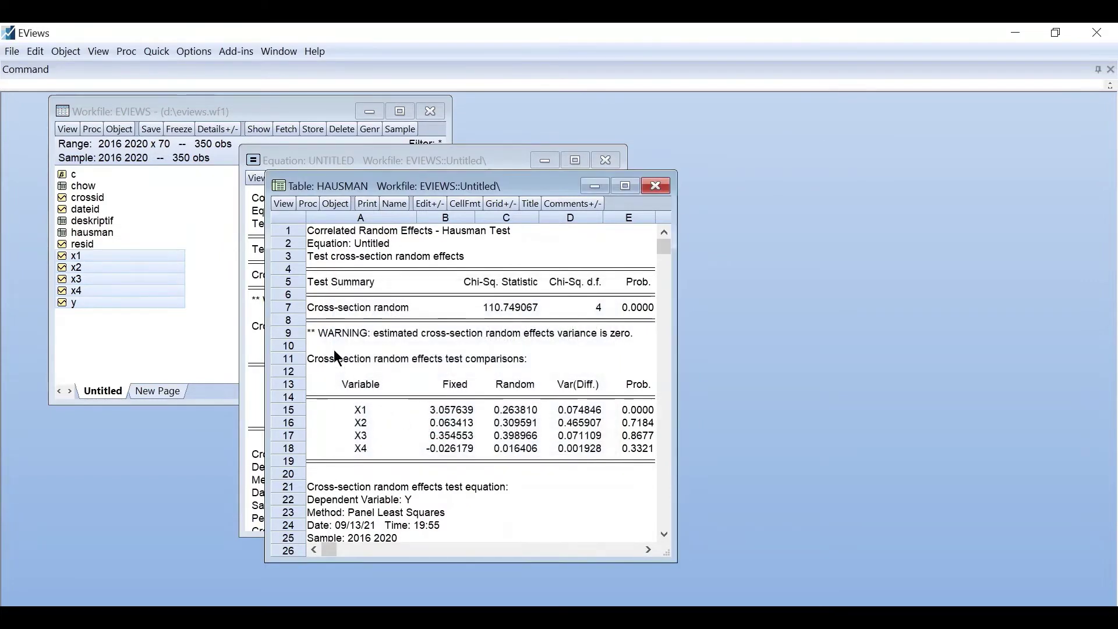
# Step: Select and copy the Test Summary block in rows 4 to 8, columns A to E, of the hausman table
pyautogui.click(307, 268)
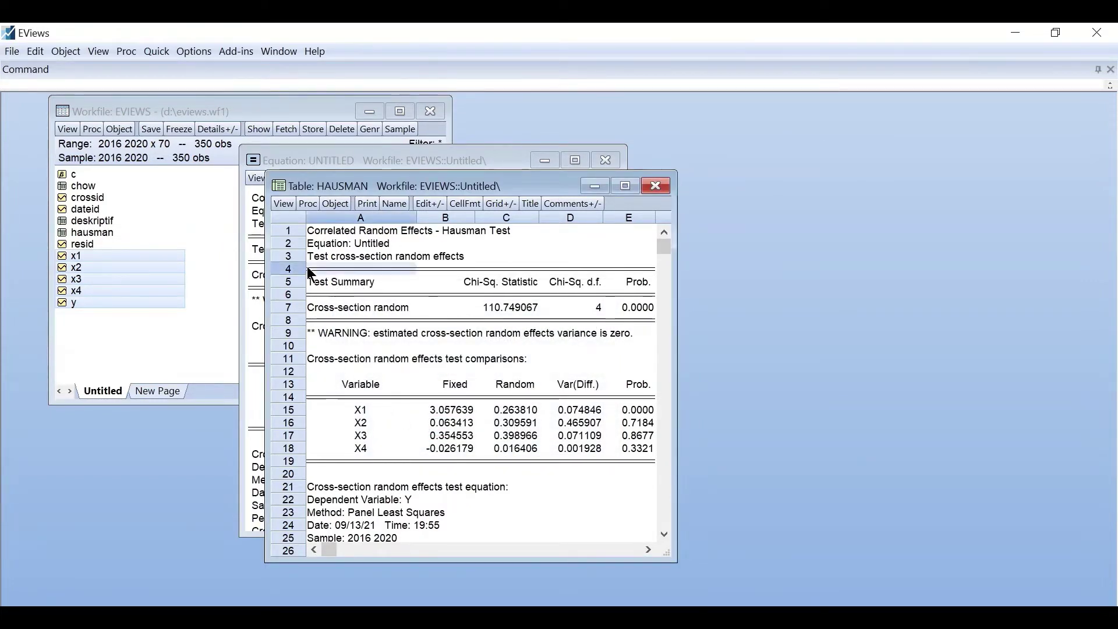
pyautogui.hotkey('shift', 'Right')
pyautogui.hotkey('shift', 'Right')
pyautogui.hotkey('shift', 'Right')
pyautogui.hotkey('shift', 'Right')
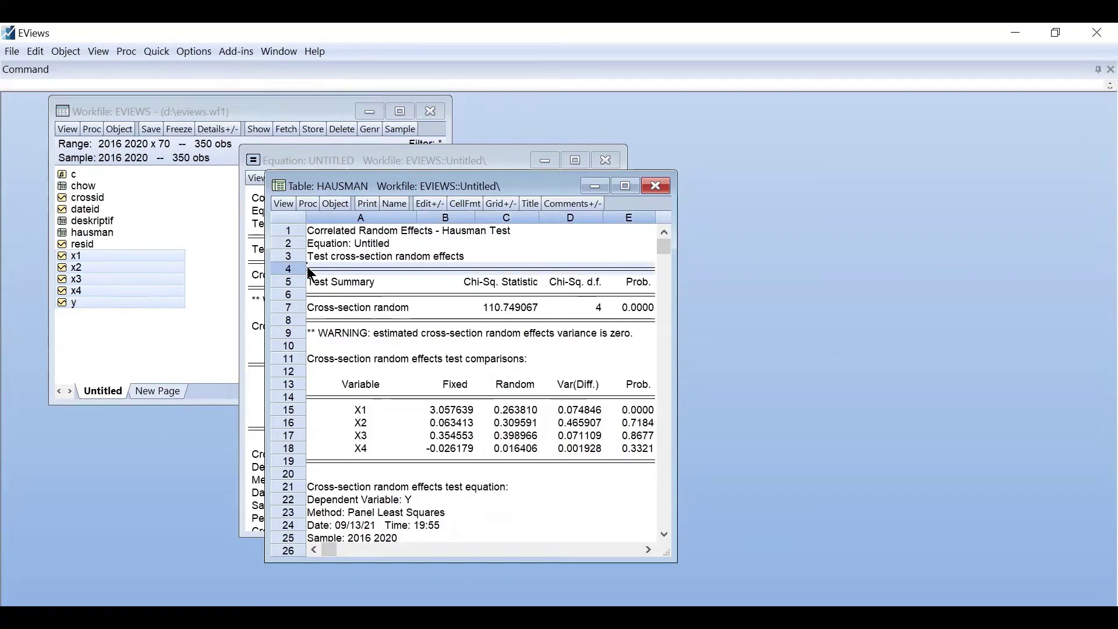
pyautogui.hotkey('shift', 'Down')
pyautogui.hotkey('shift', 'Down')
pyautogui.hotkey('shift', 'Down')
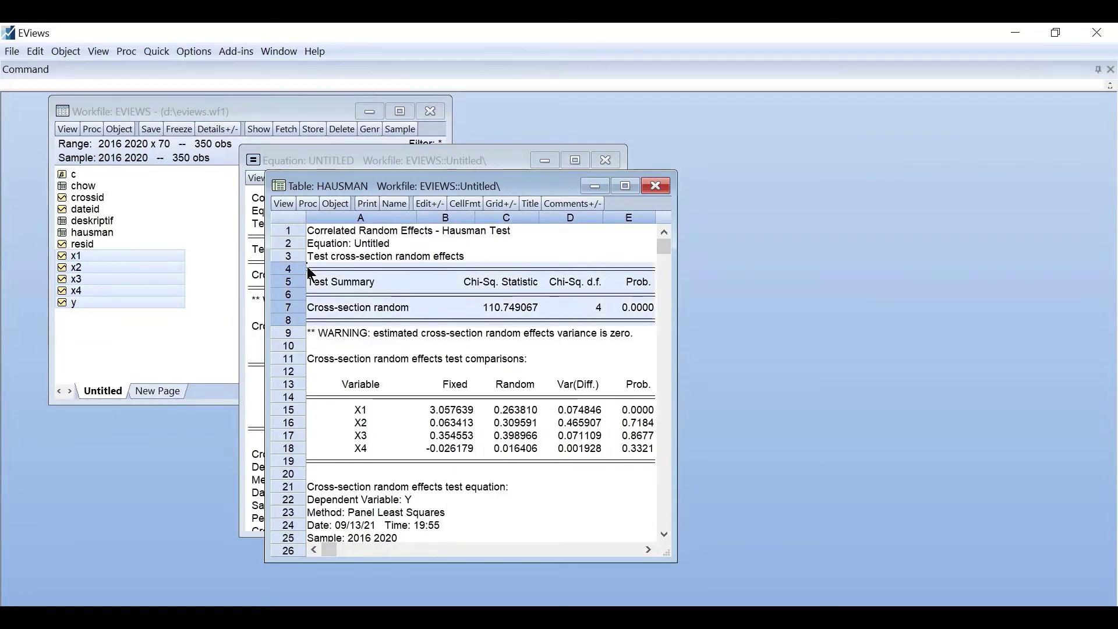
# Step: Switch to Word and paste the copied Test Summary block as a picture on the empty line under the Uji Hausman subheading
pyautogui.hotkey('alt', 'Tab')
pyautogui.rightClick(347, 477)
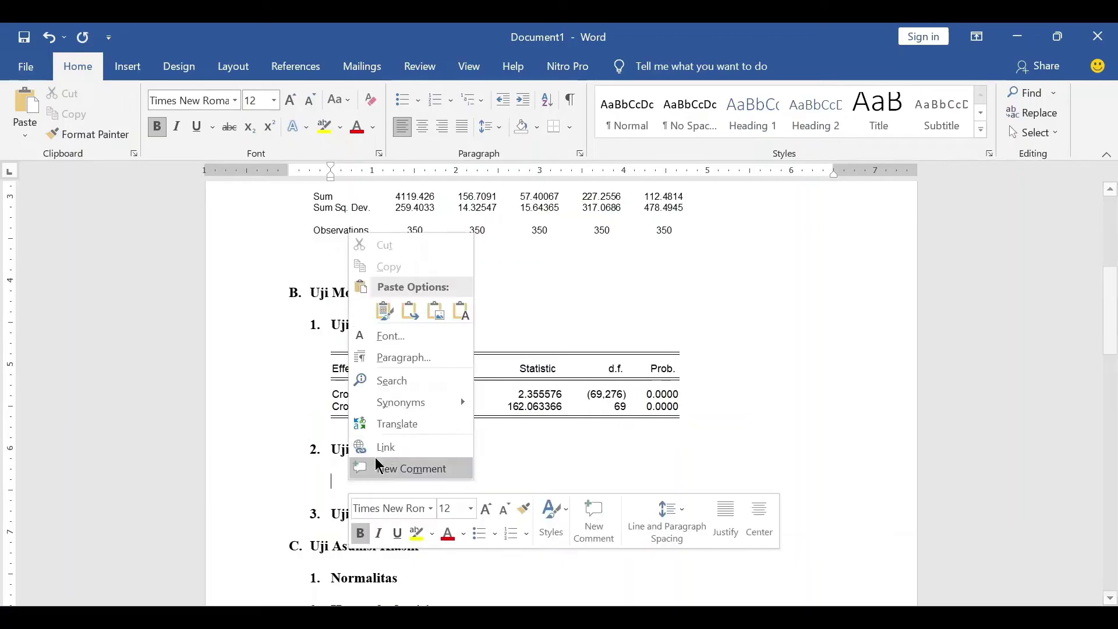
pyautogui.click(435, 311)
# Step: Add an empty unnumbered line under the Uji Lagrange Multiplier subheading
pyautogui.scroll(-2, 537, 484)
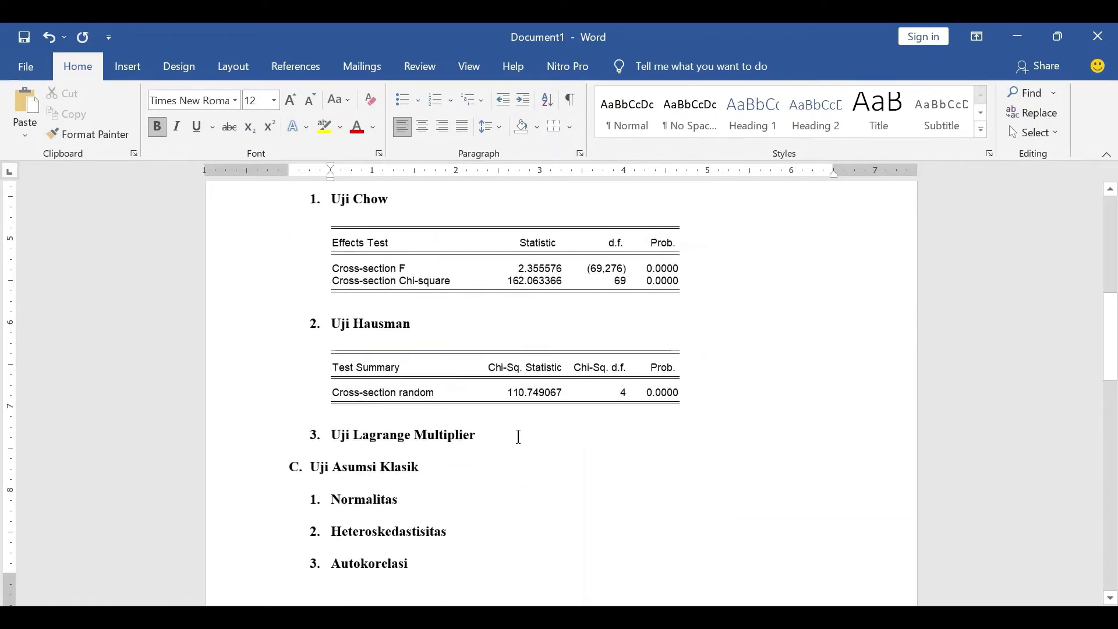
pyautogui.click(517, 435)
pyautogui.press('Return')
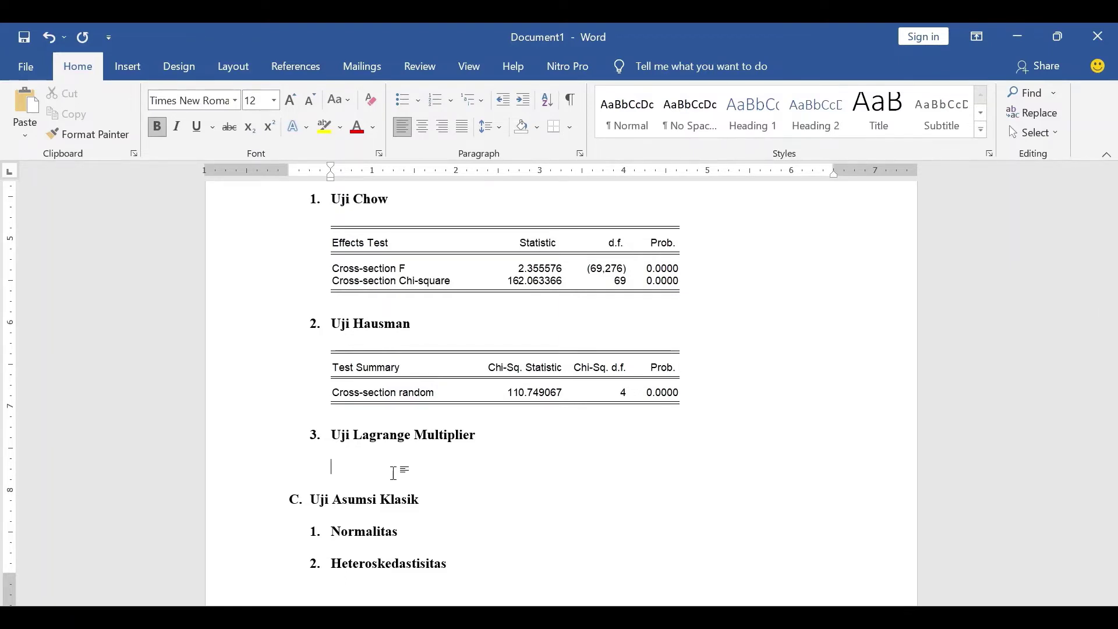
# Step: Switch to EViews, close the hausman table and delete the untitled equation
pyautogui.click(327, 617)
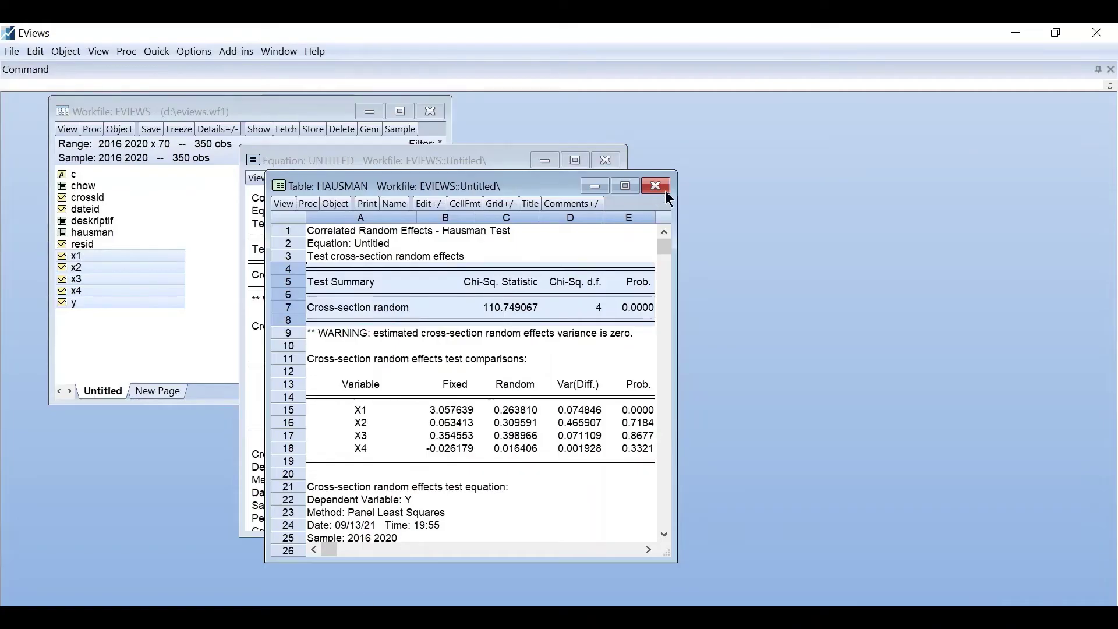
pyautogui.click(665, 190)
pyautogui.click(606, 160)
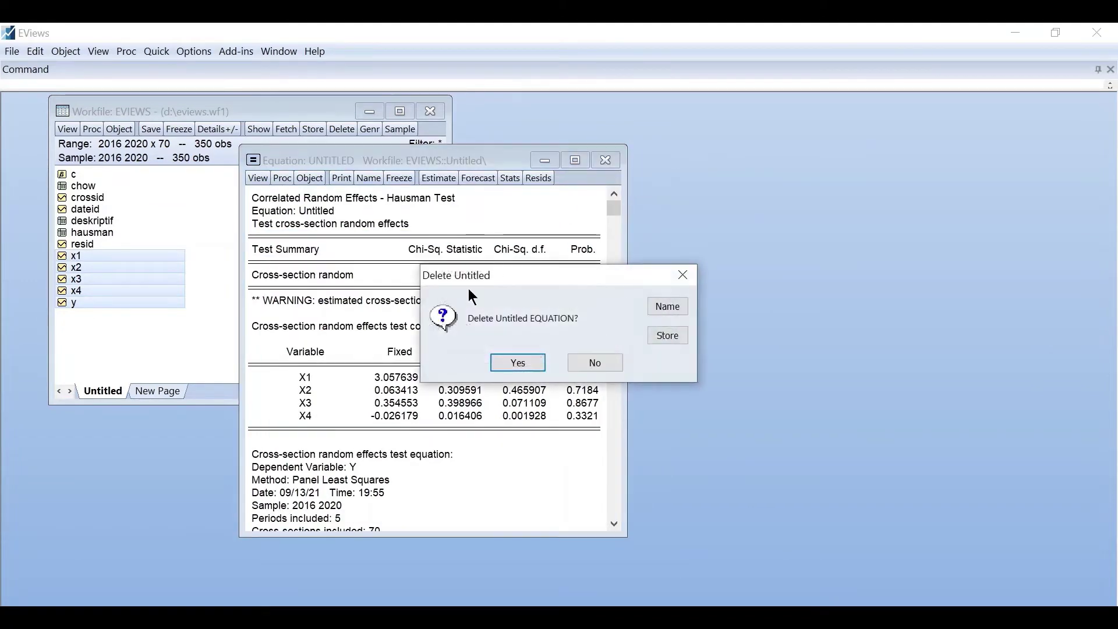
pyautogui.click(498, 365)
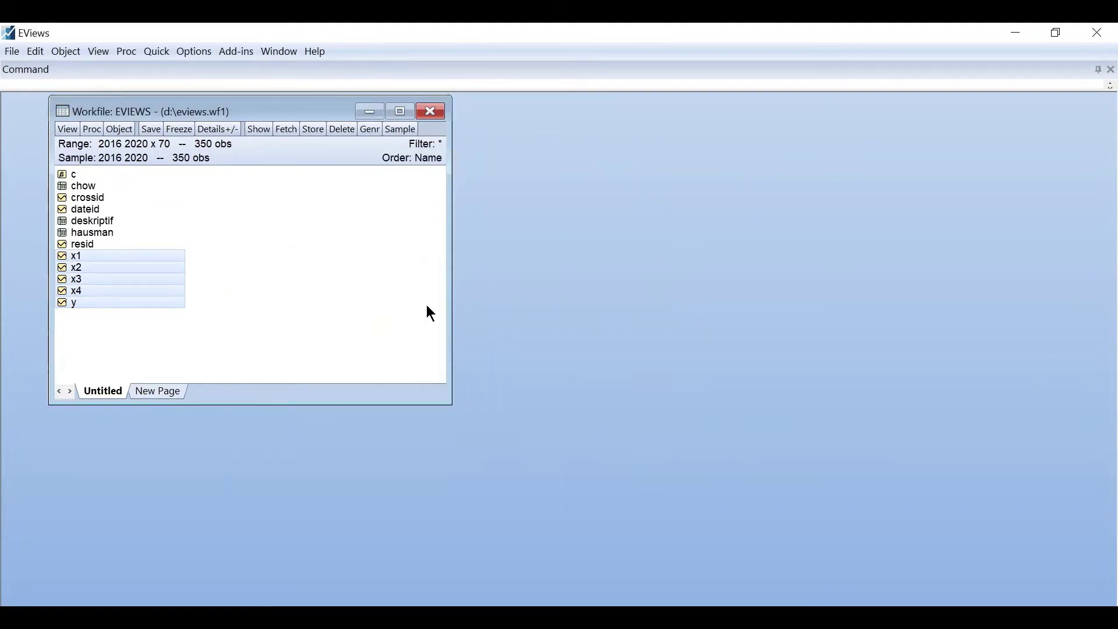
# Step: Estimate a new equation of y on x1 to x4 and a constant with random cross-section effects
pyautogui.rightClick(125, 269)
pyautogui.moveTo(180, 276)
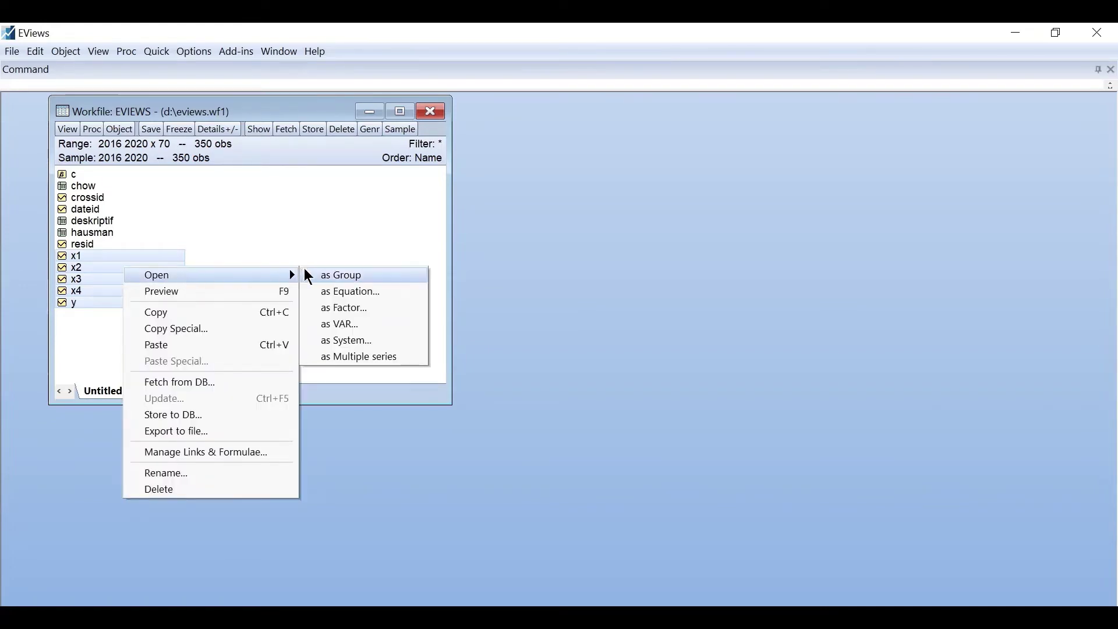
pyautogui.click(343, 292)
pyautogui.click(455, 198)
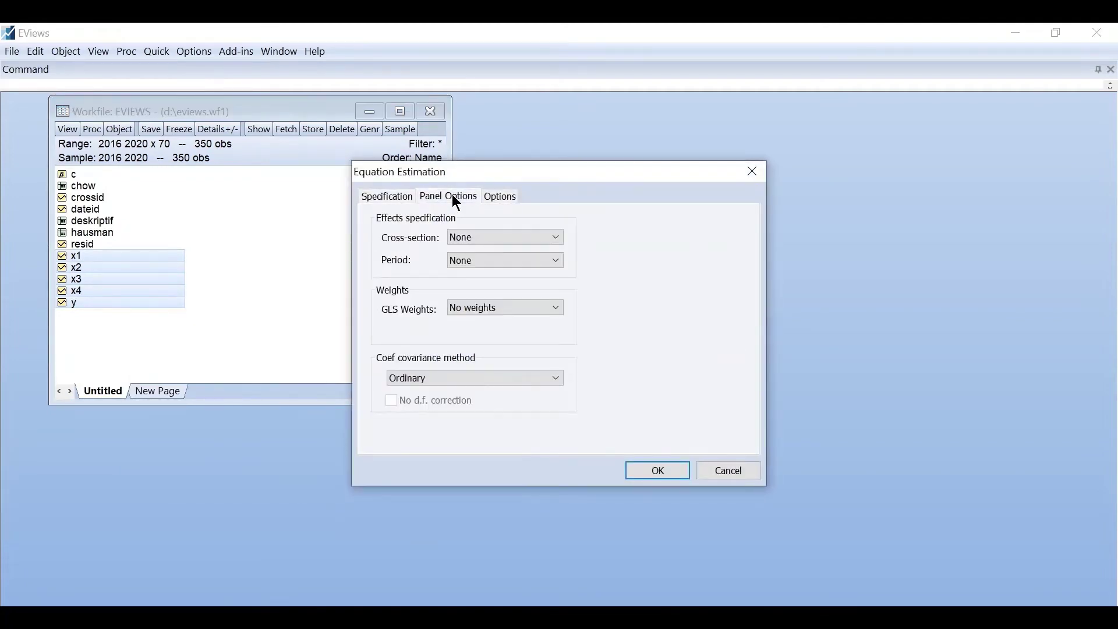
pyautogui.click(466, 237)
pyautogui.click(472, 275)
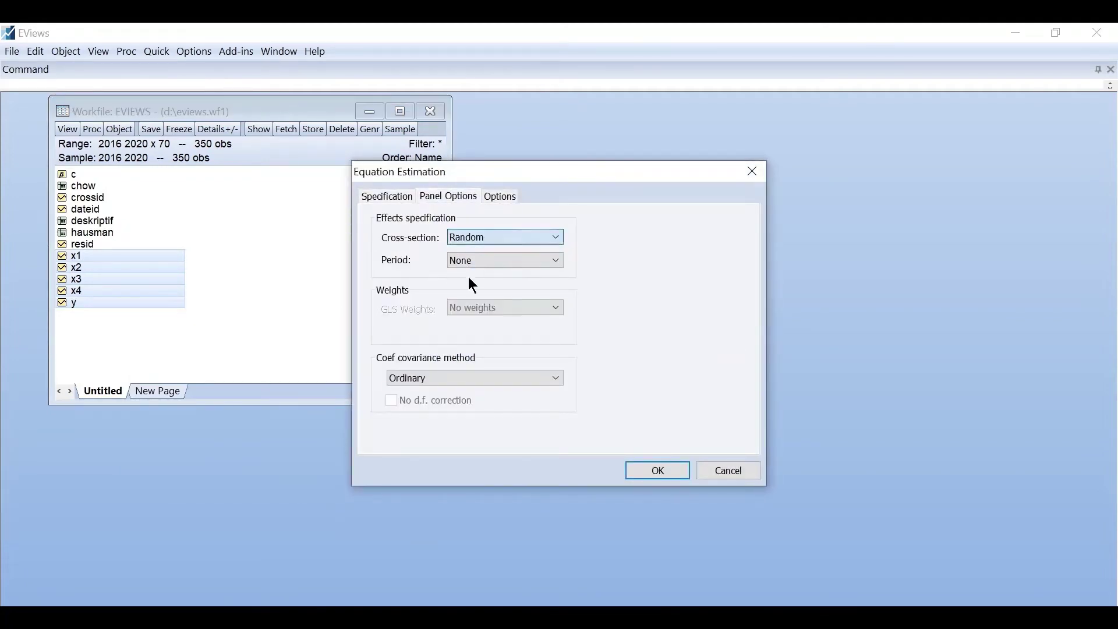
pyautogui.click(655, 470)
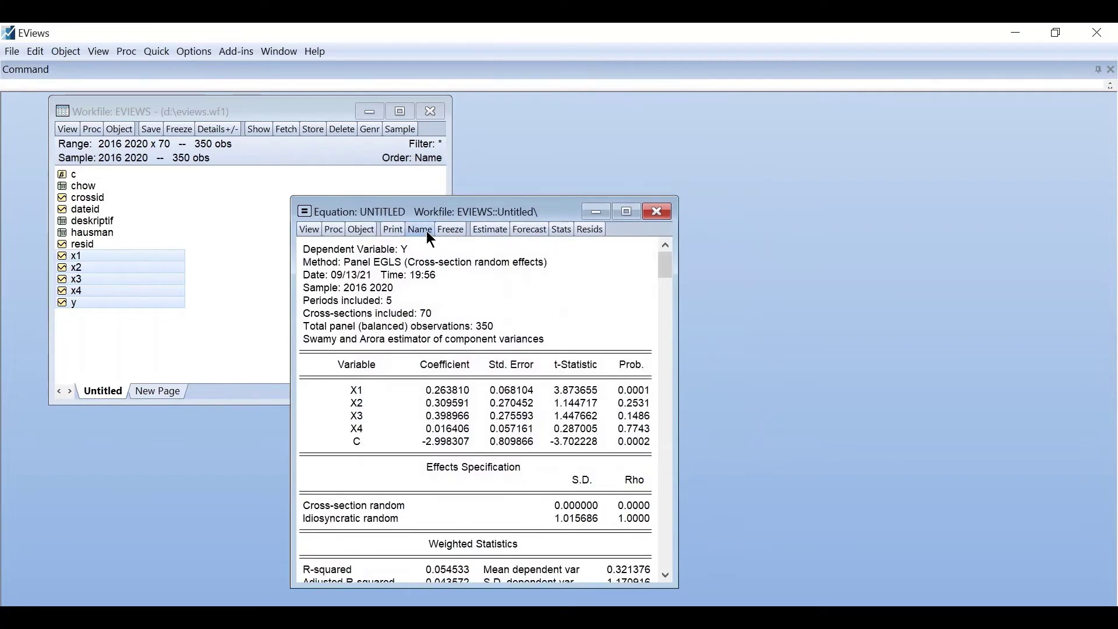
# Step: Re-estimate the new equation as a pooled model with the cross-section effects set to None
pyautogui.moveTo(477, 218); pyautogui.dragTo(611, 112)
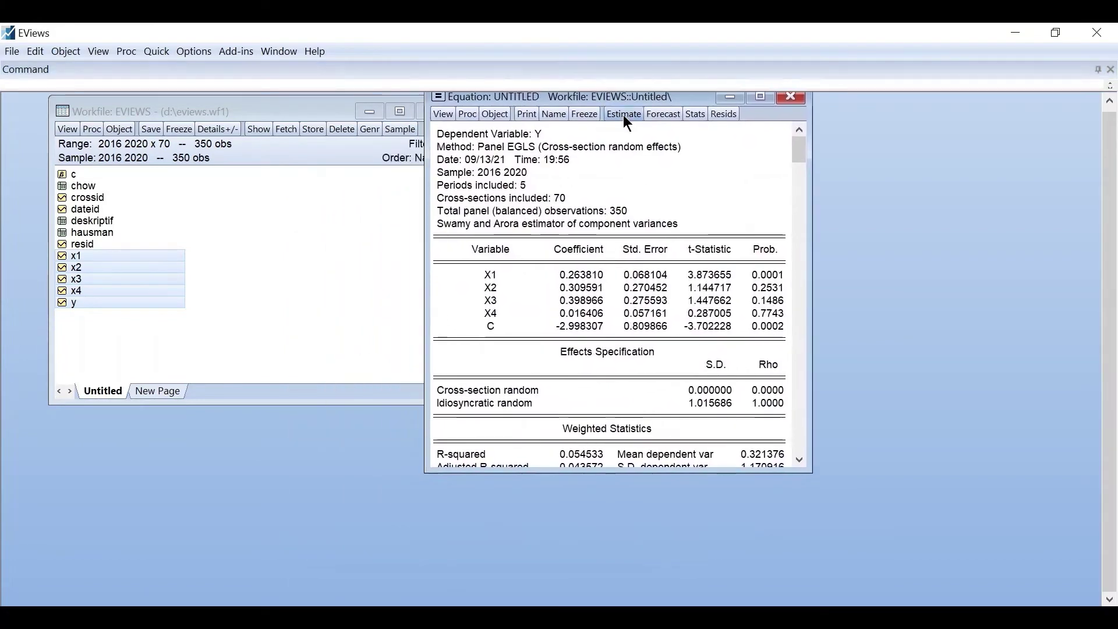
pyautogui.click(623, 114)
pyautogui.click(508, 150)
pyautogui.click(531, 190)
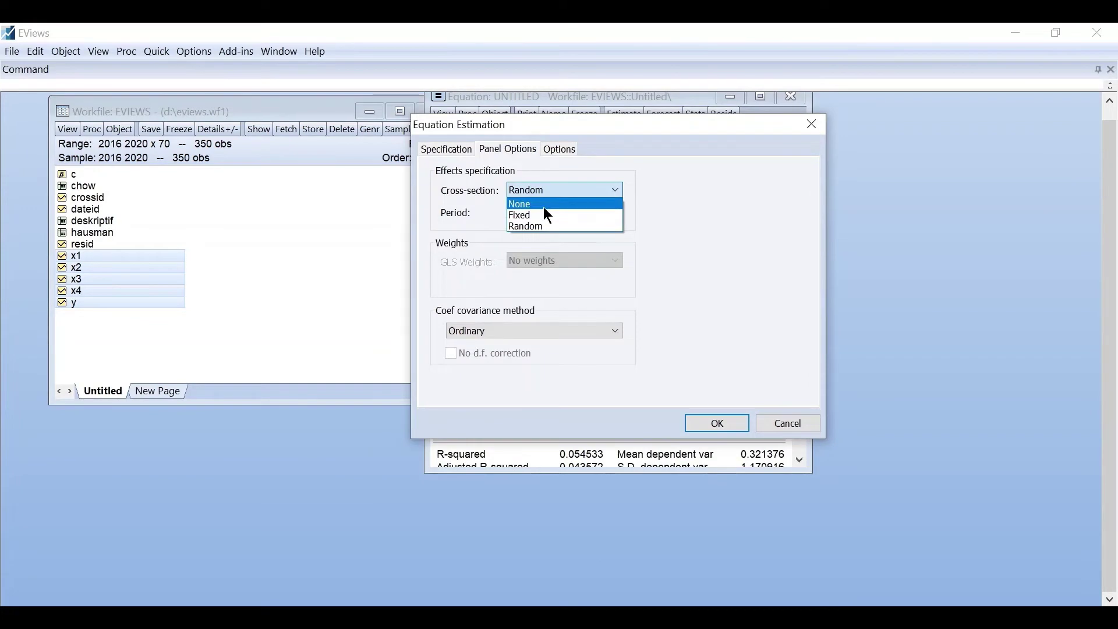
pyautogui.click(543, 207)
pyautogui.click(703, 425)
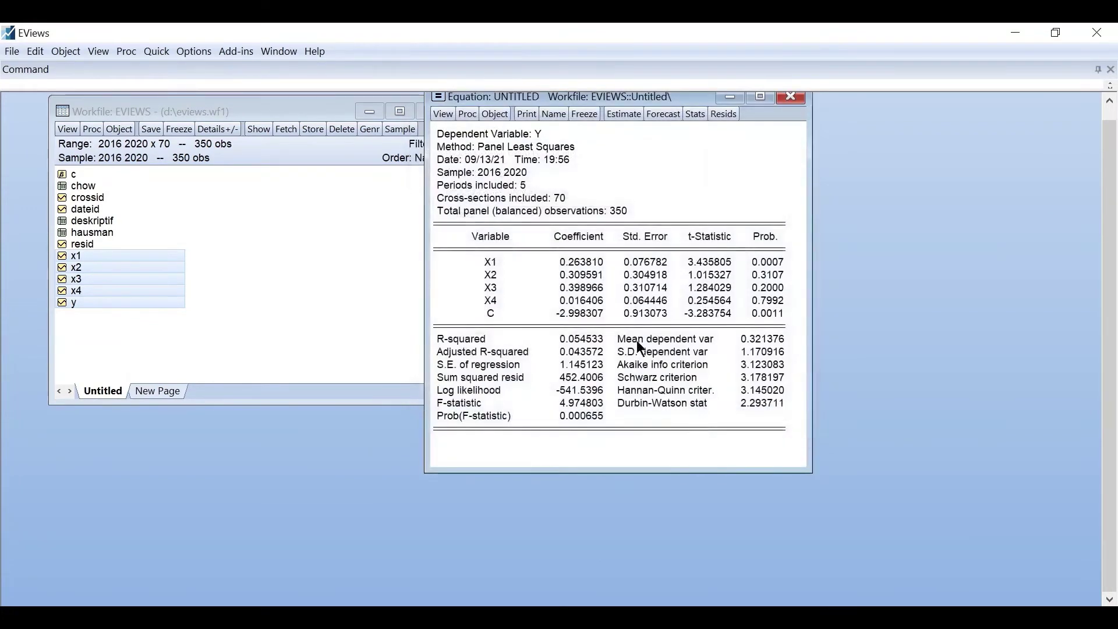
# Step: Run the Omitted Random Effects - Lagrange Multiplier test on the pooled equation
pyautogui.click(442, 114)
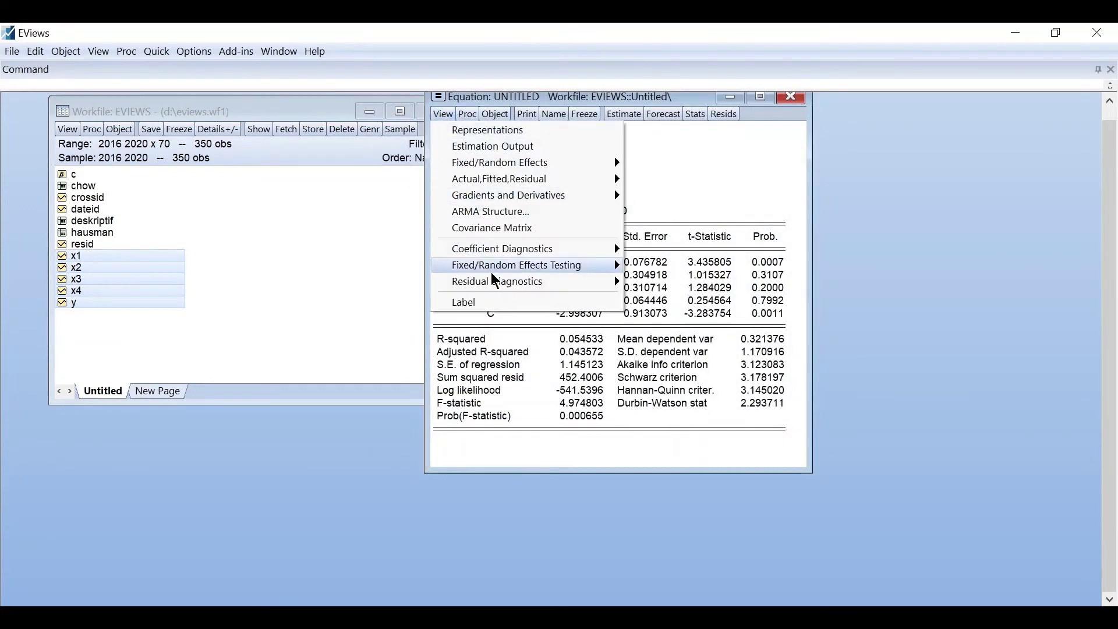
pyautogui.moveTo(523, 265)
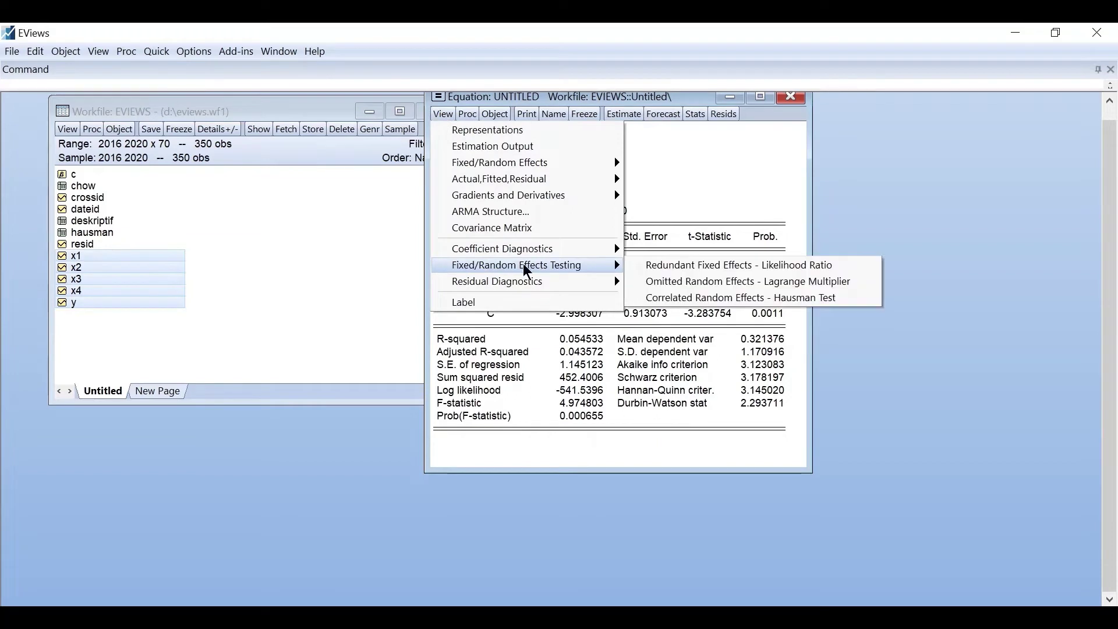
pyautogui.click(673, 288)
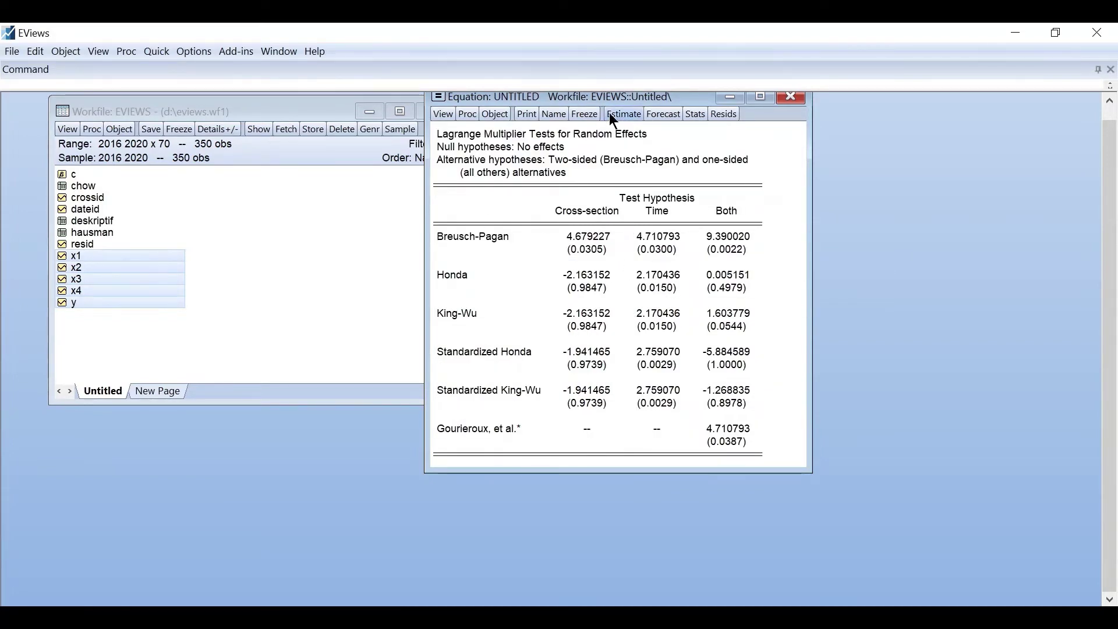
# Step: Freeze the Lagrange Multiplier test output as a table named lm and move its window clear for viewing
pyautogui.click(585, 113)
pyautogui.click(450, 256)
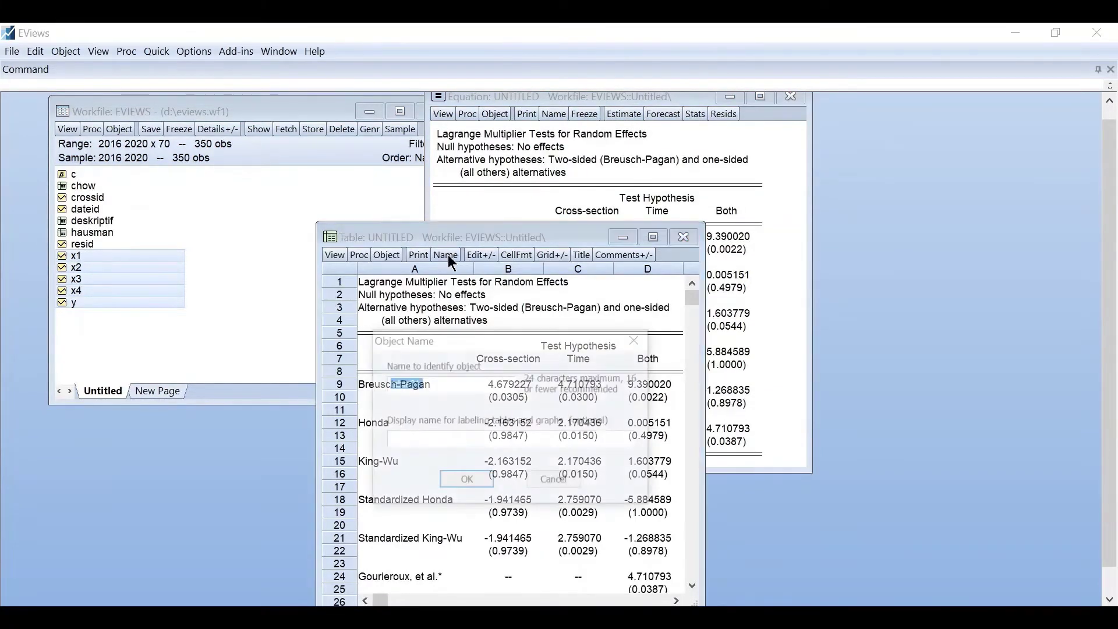
pyautogui.write('lm')
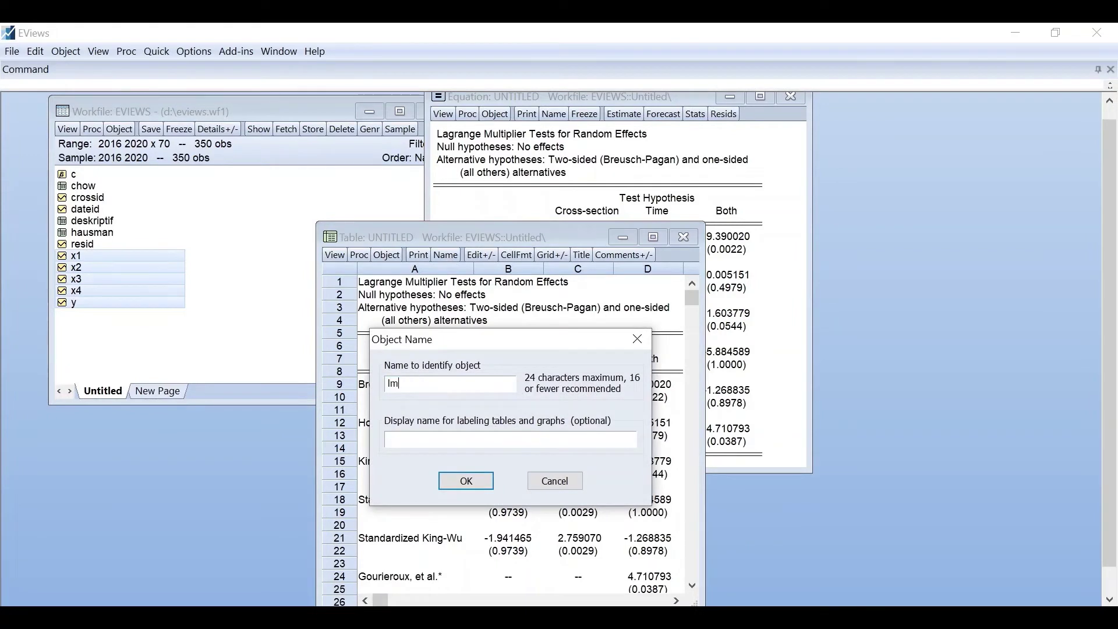
pyautogui.click(468, 481)
pyautogui.moveTo(519, 233); pyautogui.dragTo(572, 135)
# Step: Select and copy rows 5 to 26 across columns A to D of the lm table
pyautogui.click(412, 235)
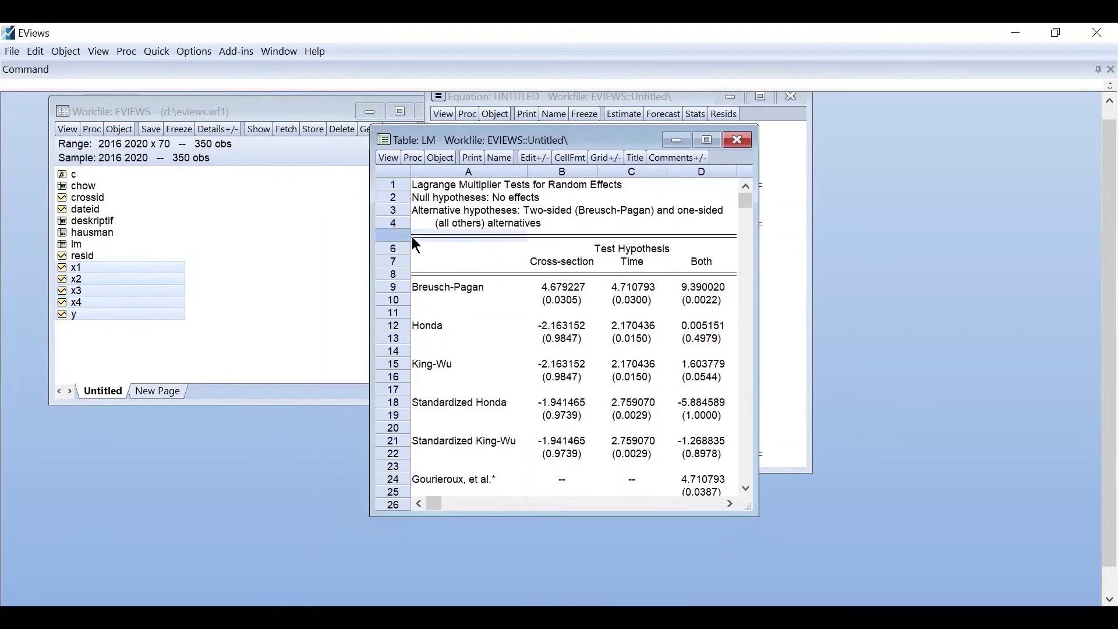
pyautogui.press('Right')
pyautogui.press('Right')
pyautogui.press('Right')
pyautogui.press('Right')
pyautogui.press('Right')
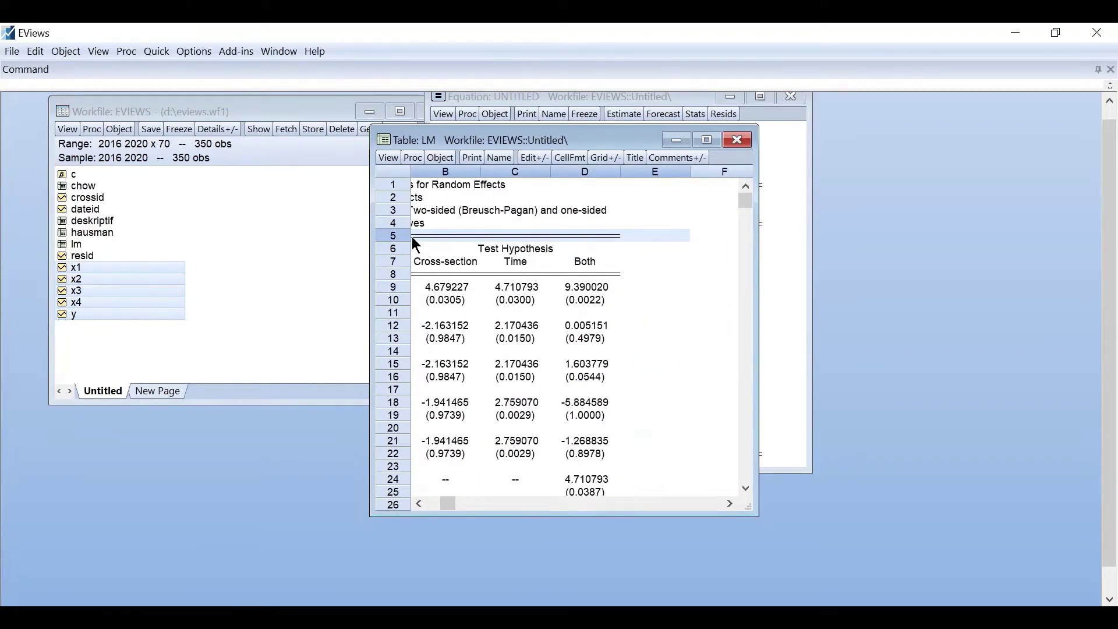
pyautogui.hotkey('shift', 'Down')
pyautogui.hotkey('shift', 'Down')
pyautogui.hotkey('shift', 'Down')
pyautogui.hotkey('shift', 'Down')
pyautogui.hotkey('shift', 'Down')
pyautogui.hotkey('shift', 'Down')
pyautogui.hotkey('shift', 'Down')
pyautogui.hotkey('shift', 'Down')
pyautogui.hotkey('shift', 'Down')
pyautogui.hotkey('shift', 'Down')
pyautogui.hotkey('shift', 'Down')
pyautogui.hotkey('shift', 'Down')
pyautogui.hotkey('shift', 'Down')
pyautogui.hotkey('shift', 'Down')
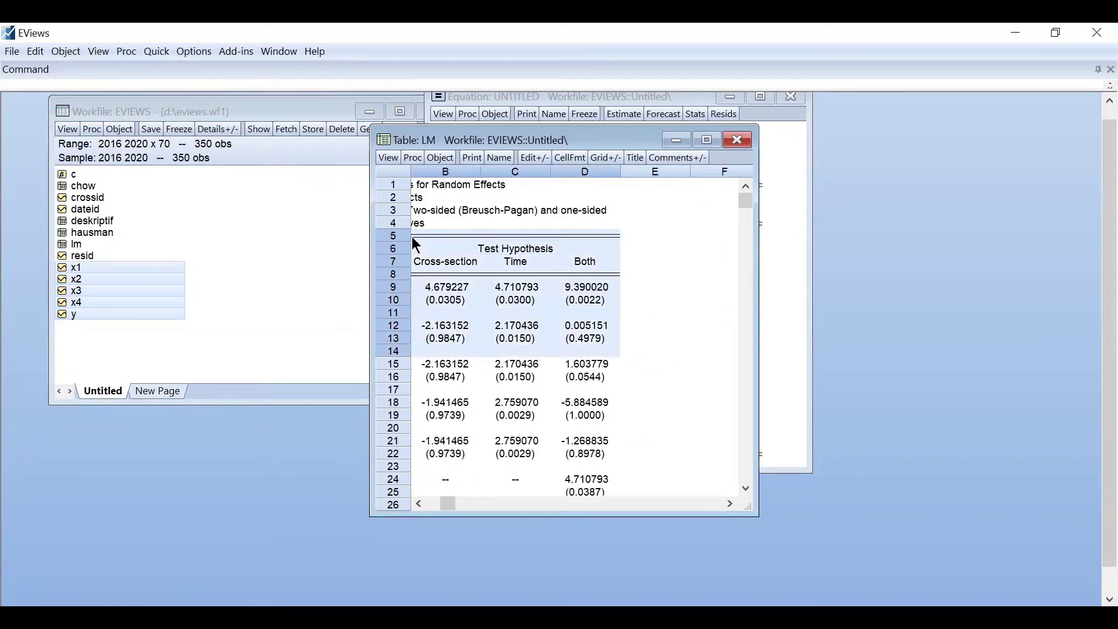
pyautogui.hotkey('shift', 'Down')
pyautogui.hotkey('shift', 'Down')
pyautogui.hotkey('shift', 'Down')
pyautogui.hotkey('shift', 'Down')
pyautogui.hotkey('shift', 'Down')
pyautogui.hotkey('shift', 'Down')
pyautogui.hotkey('shift', 'Down')
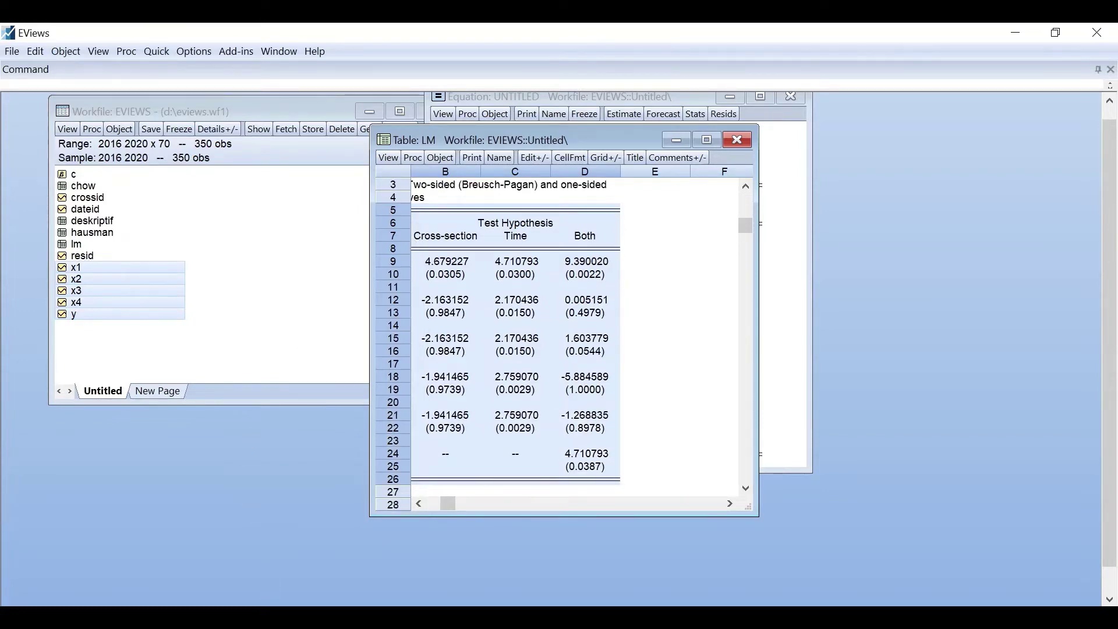
# Step: Switch to Word and paste the copied test results as a picture under the Uji Lagrange Multiplier subheading
pyautogui.click(253, 617)
pyautogui.rightClick(358, 468)
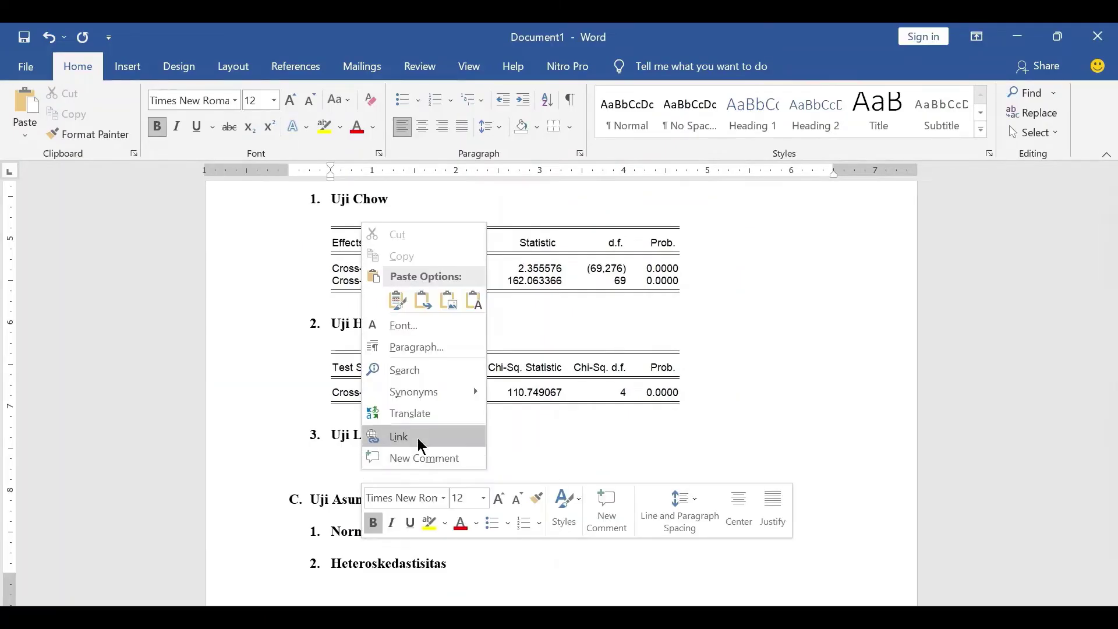
pyautogui.click(449, 300)
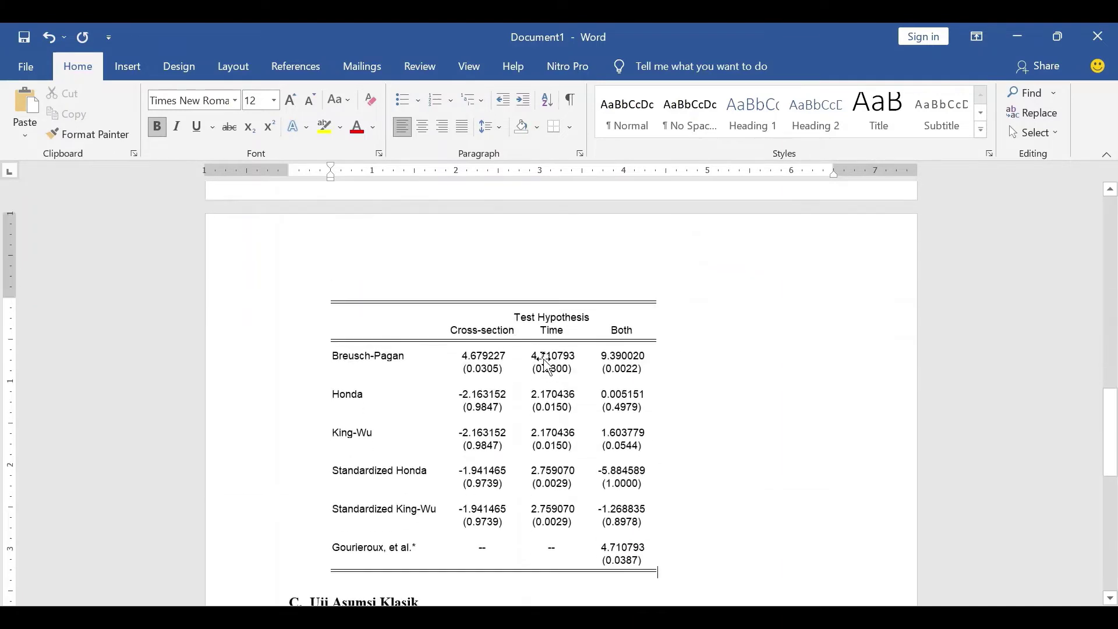
# Step: Write the conclusion "Nilai prob < 0.05 maka model fixed." on the empty line below the Uji Chow table
pyautogui.scroll(-2, 498, 434)
pyautogui.scroll(5, 498, 433)
pyautogui.scroll(-5, 498, 434)
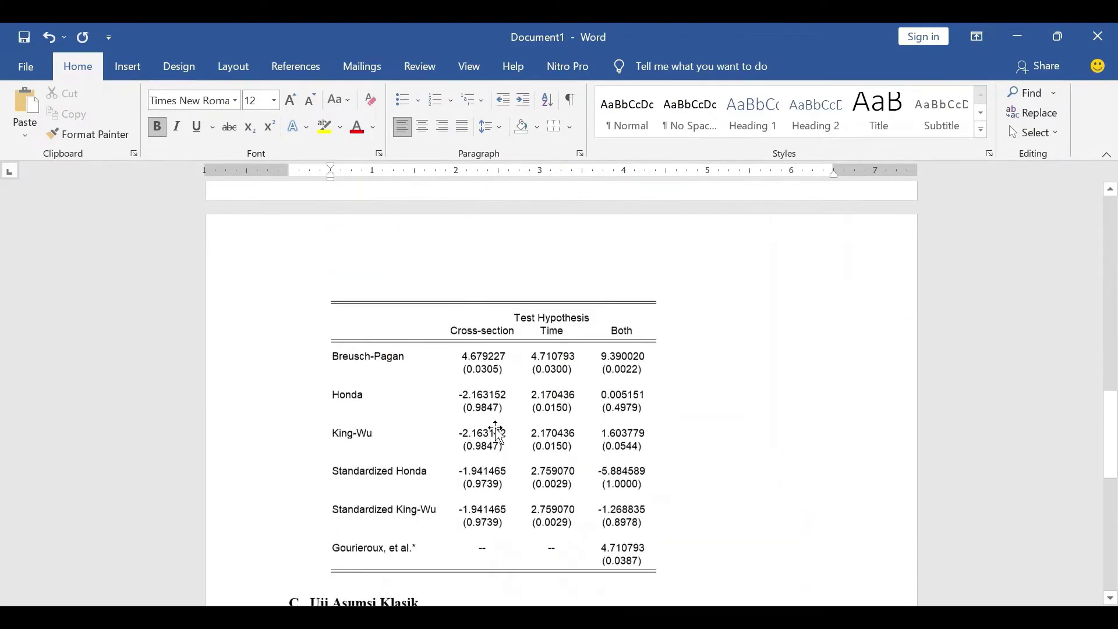
pyautogui.scroll(-5, 498, 434)
pyautogui.scroll(7, 498, 434)
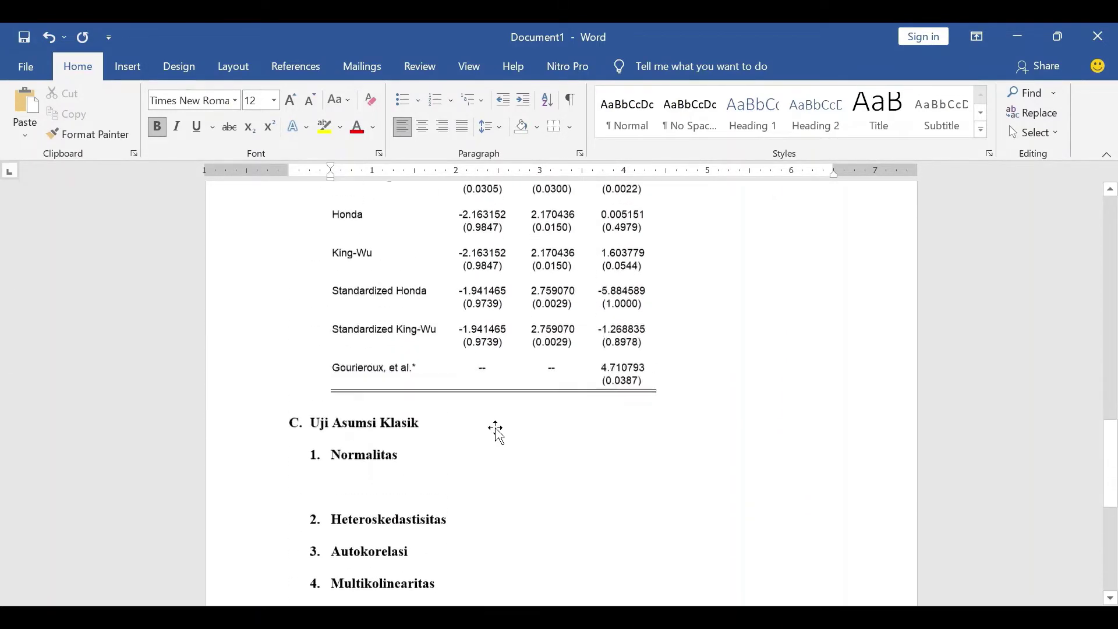
pyautogui.scroll(8, 496, 431)
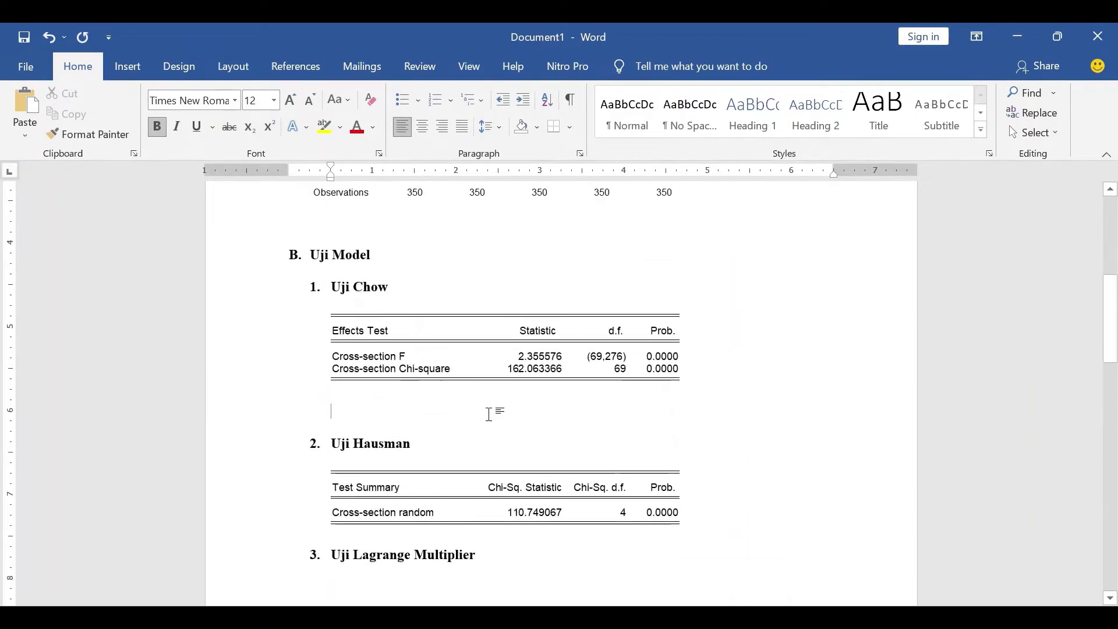
pyautogui.click(413, 403)
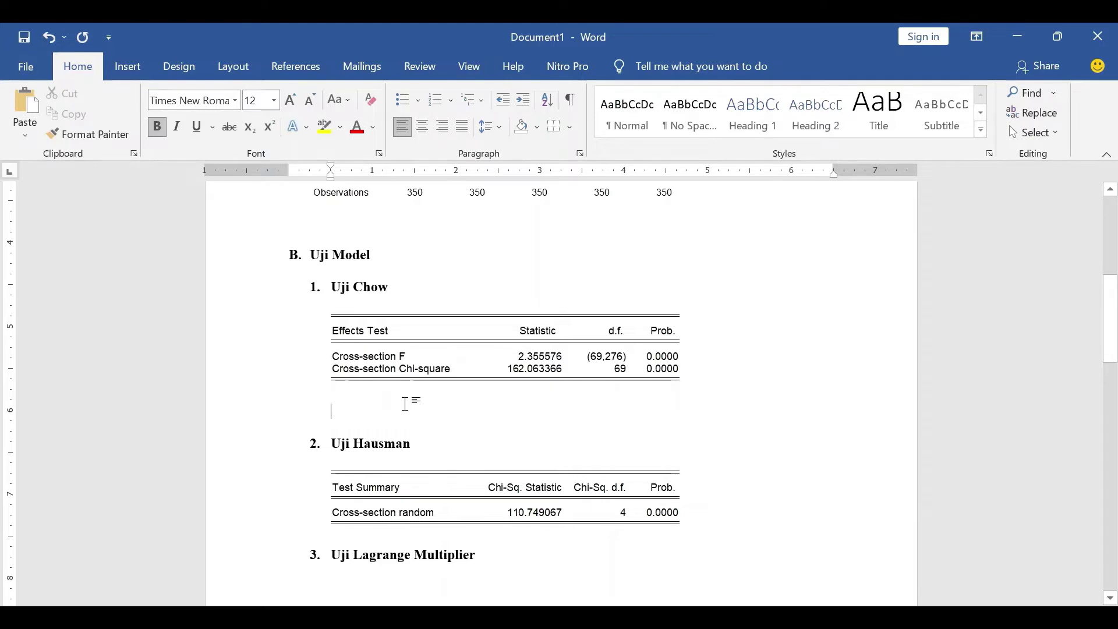
pyautogui.write('nilai ')
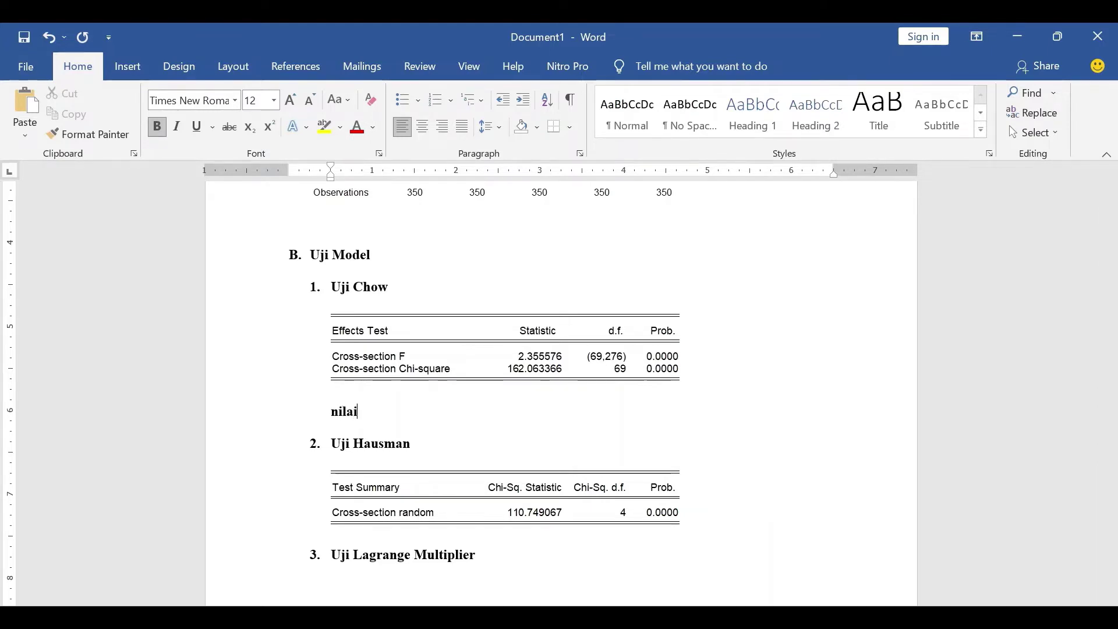
pyautogui.write('prob')
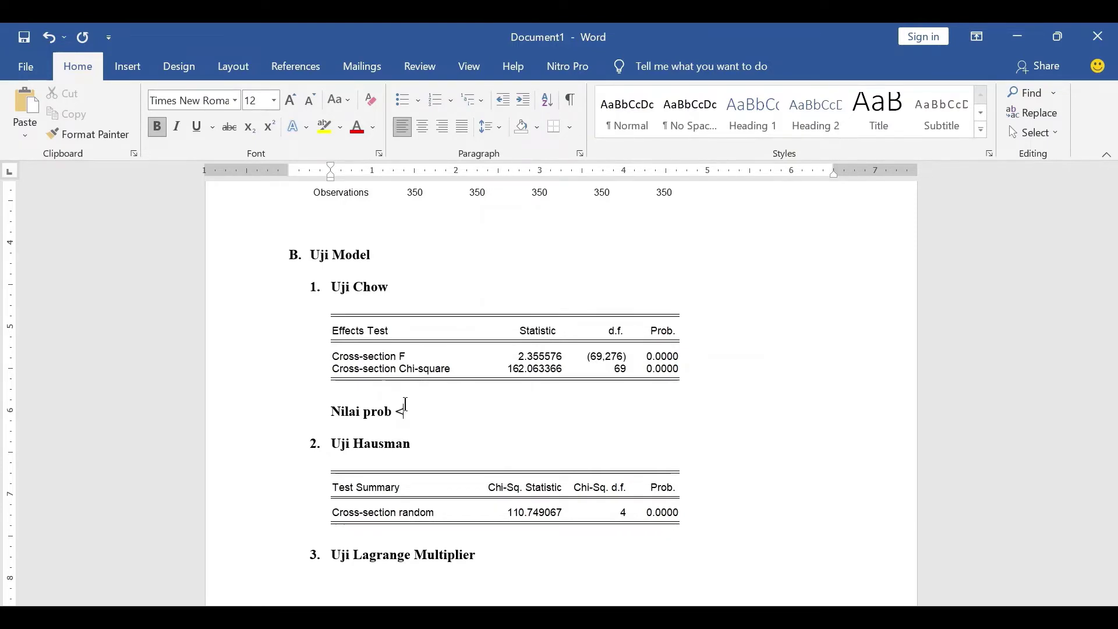
pyautogui.write('< 0.')
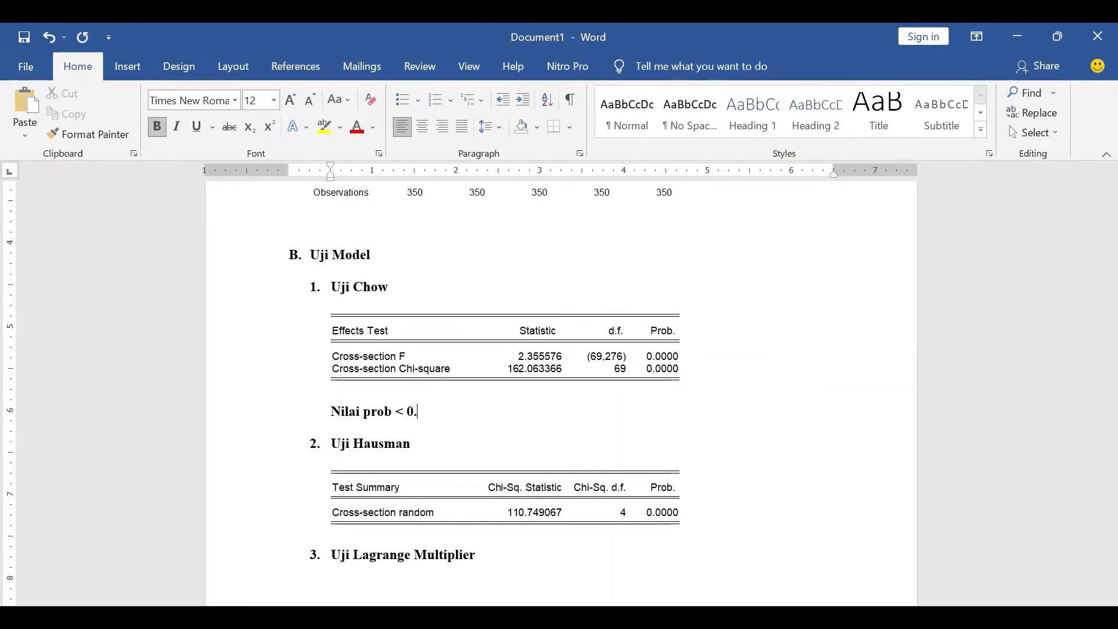
pyautogui.write('05')
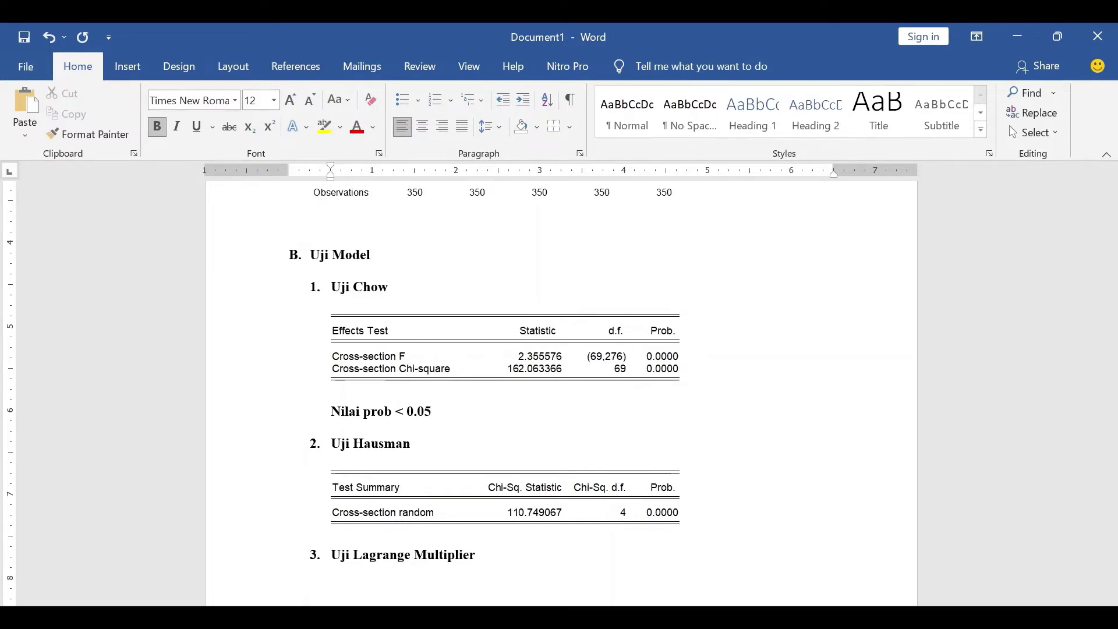
pyautogui.write(' maka')
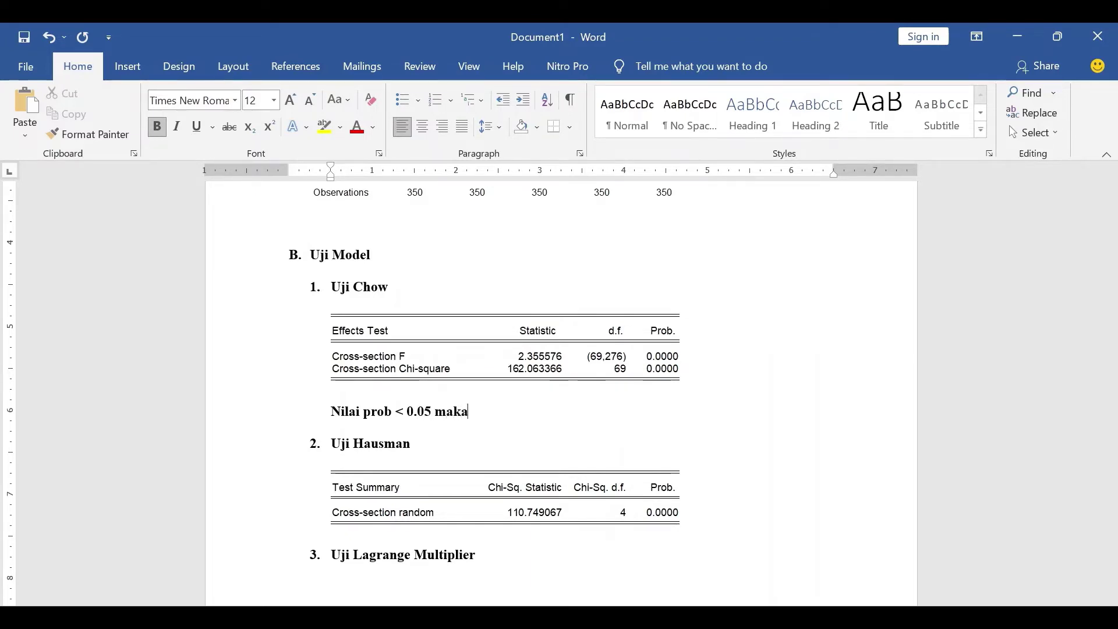
pyautogui.write('model fixed')
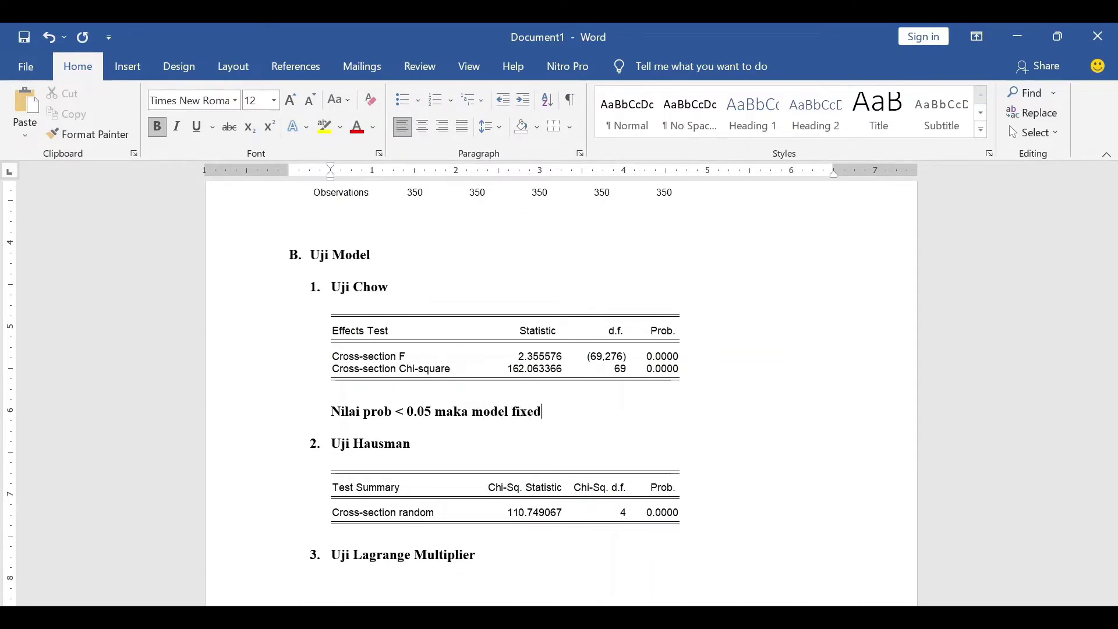
pyautogui.write('.')
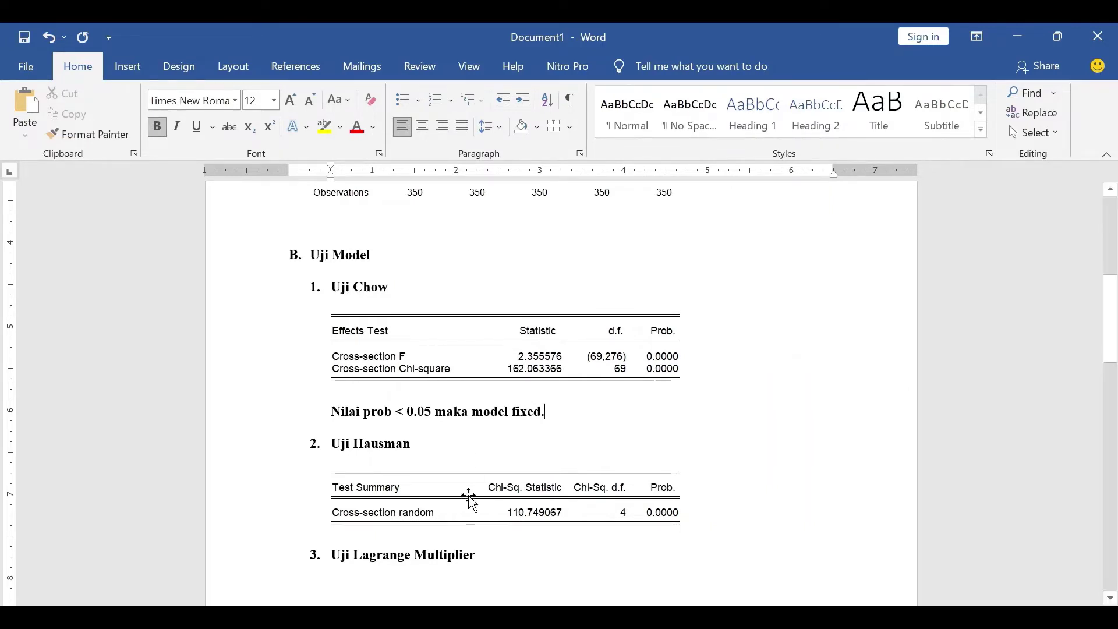
# Step: Add a line below the Uji Hausman table reading "Nilai prob < 0.05 maka adalah fixed model."
pyautogui.click(704, 516)
pyautogui.press('Return')
pyautogui.scroll(-2, 706, 487)
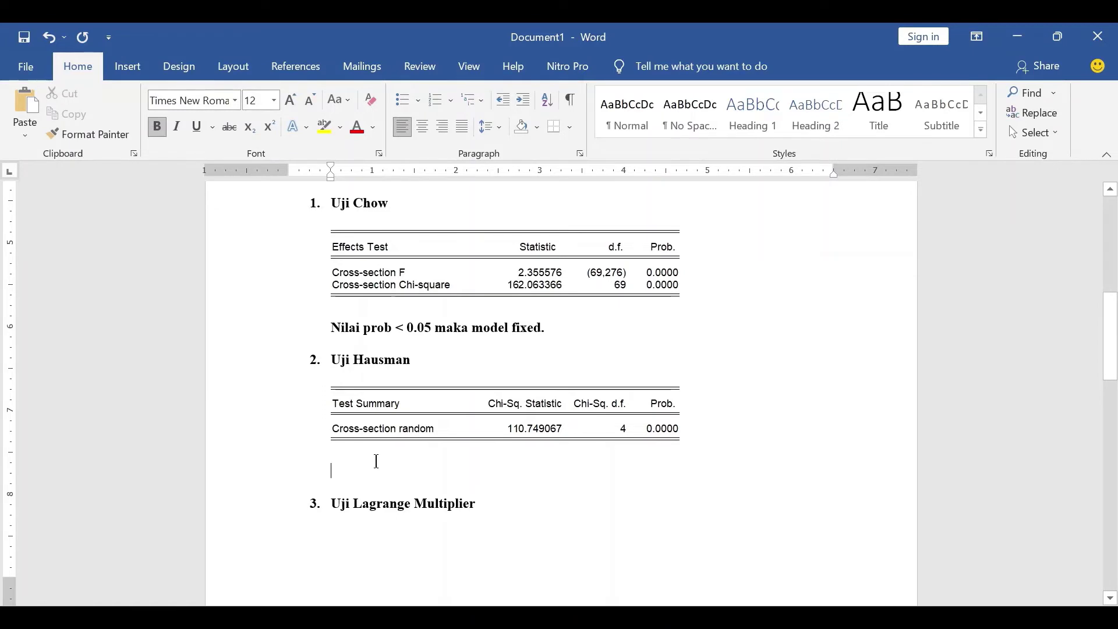
pyautogui.write('nila')
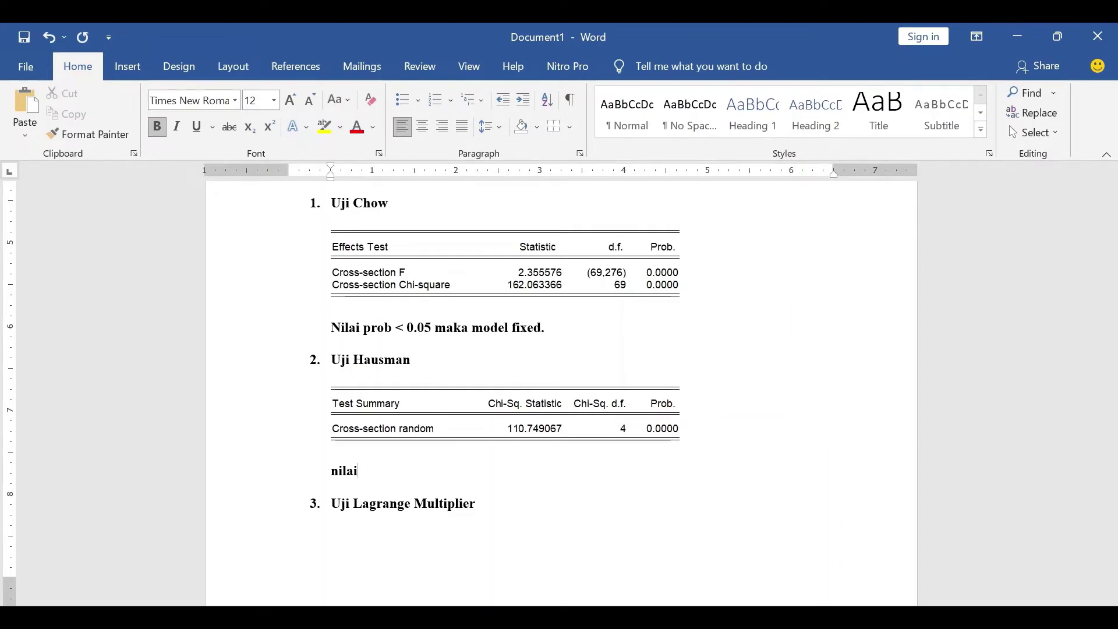
pyautogui.write('i')
pyautogui.write(' pro')
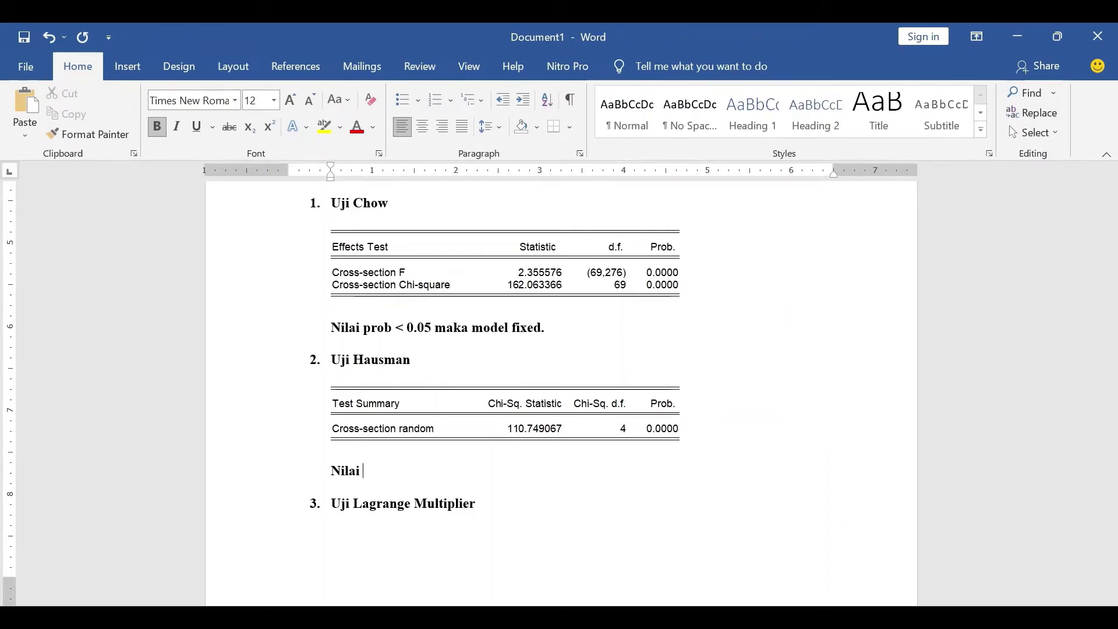
pyautogui.write('b')
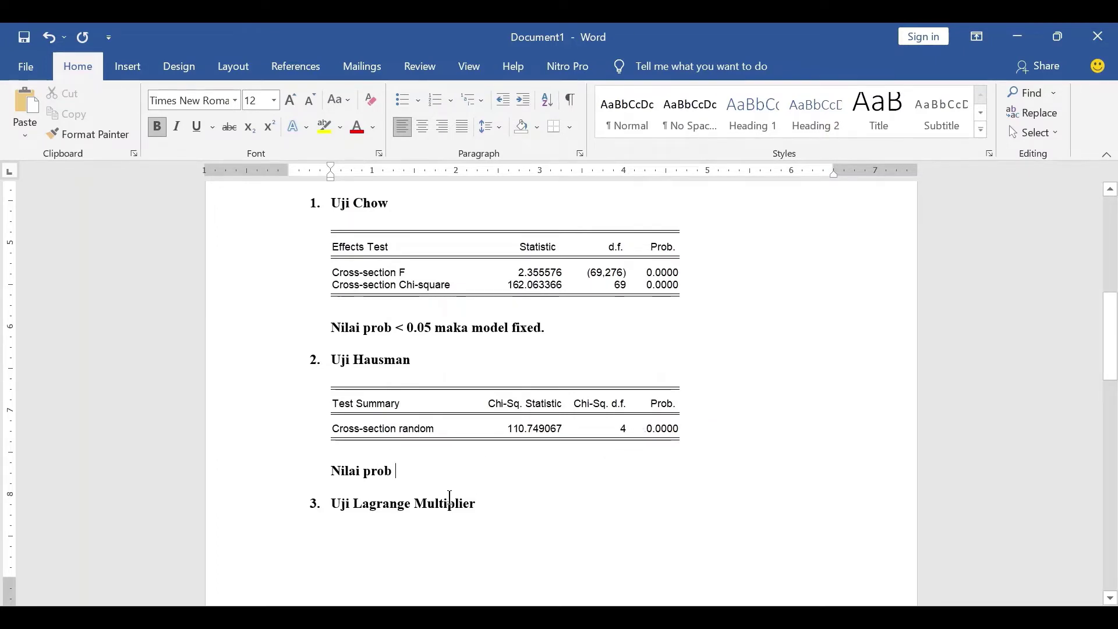
pyautogui.write(' <')
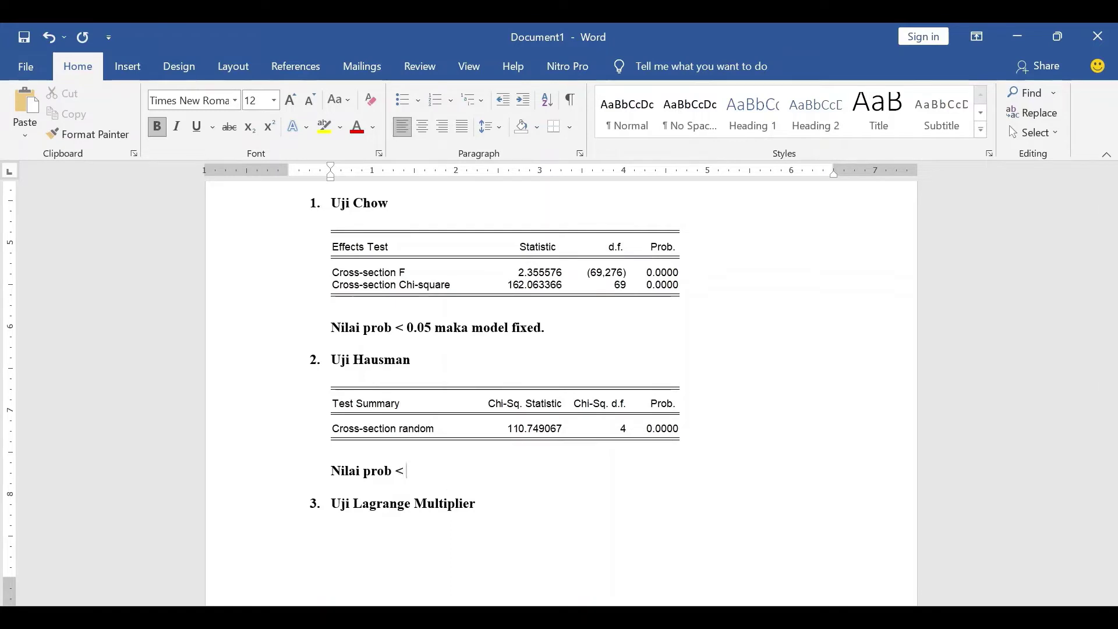
pyautogui.write(' 0.05 maka ')
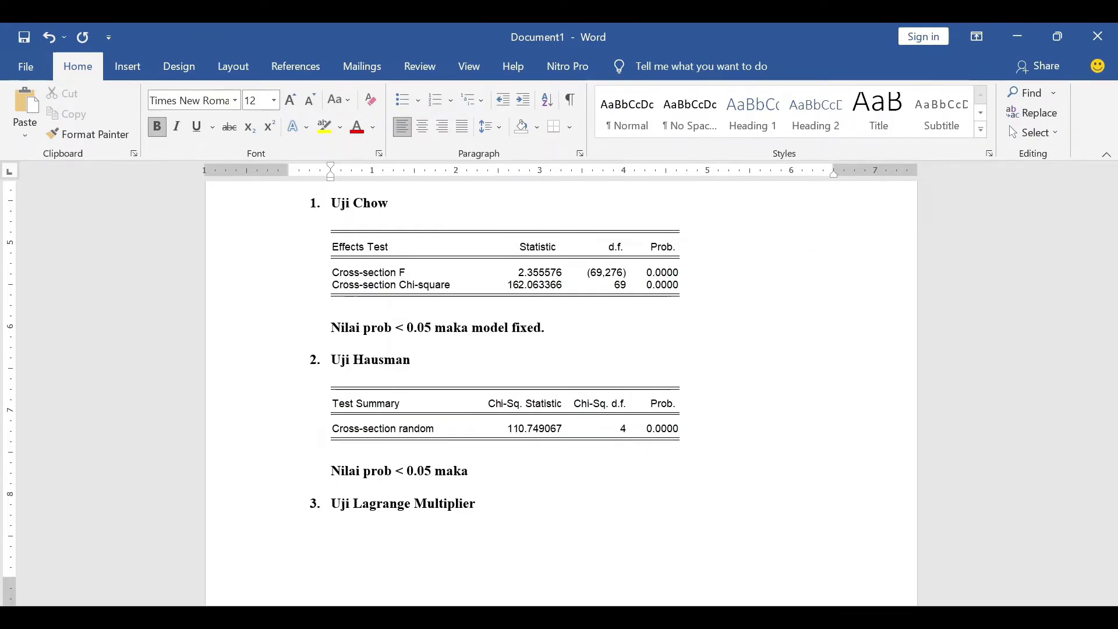
pyautogui.write('adalah ')
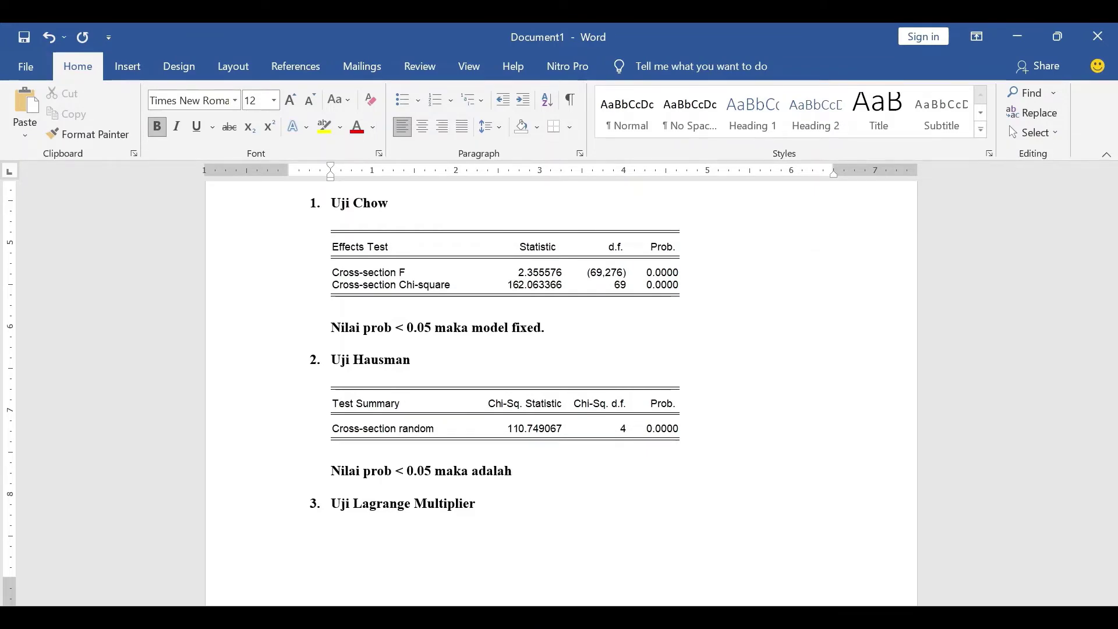
pyautogui.write('fixed model.')
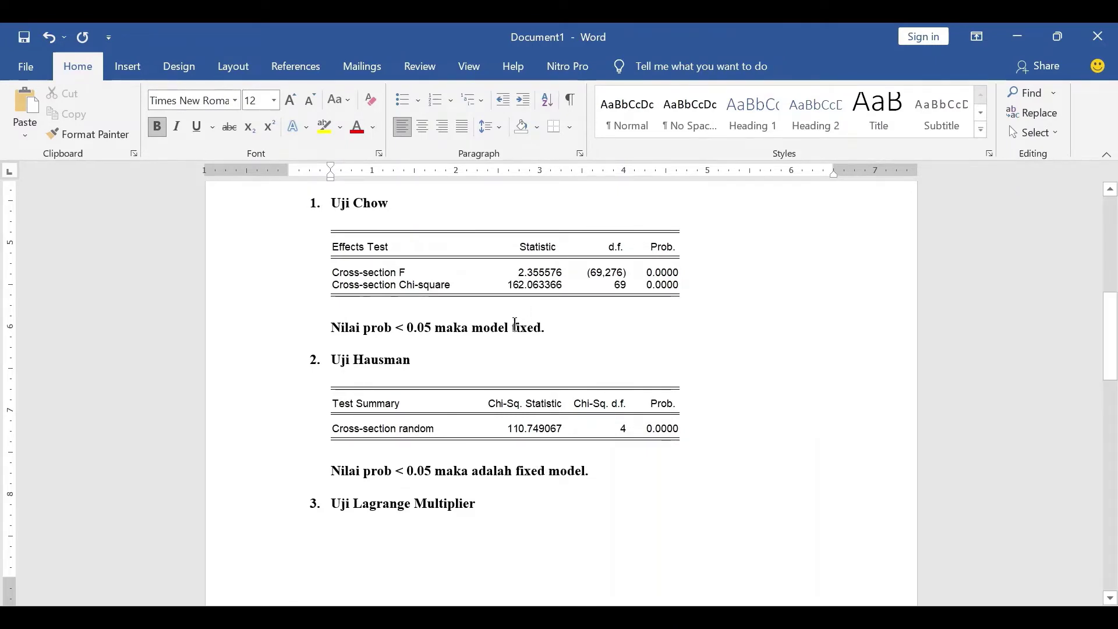
# Step: Compare the model named in the Chow and Hausman conclusions and review the Uji Lagrange Multiplier subheading
pyautogui.doubleClick(515, 325)
pyautogui.moveTo(514, 470); pyautogui.dragTo(545, 472)
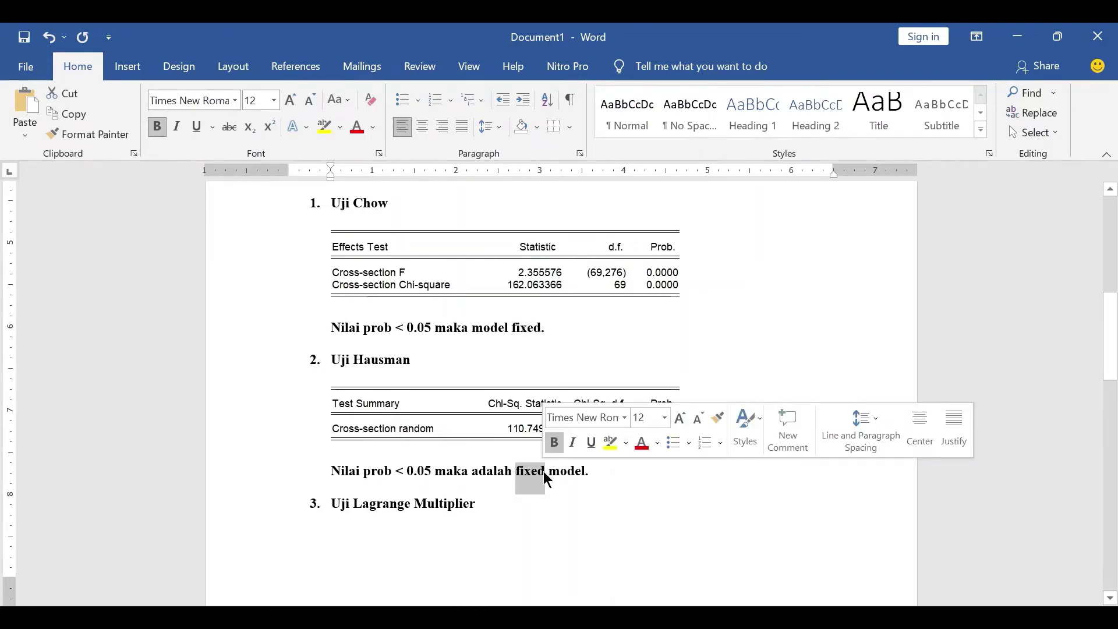
pyautogui.click(548, 471)
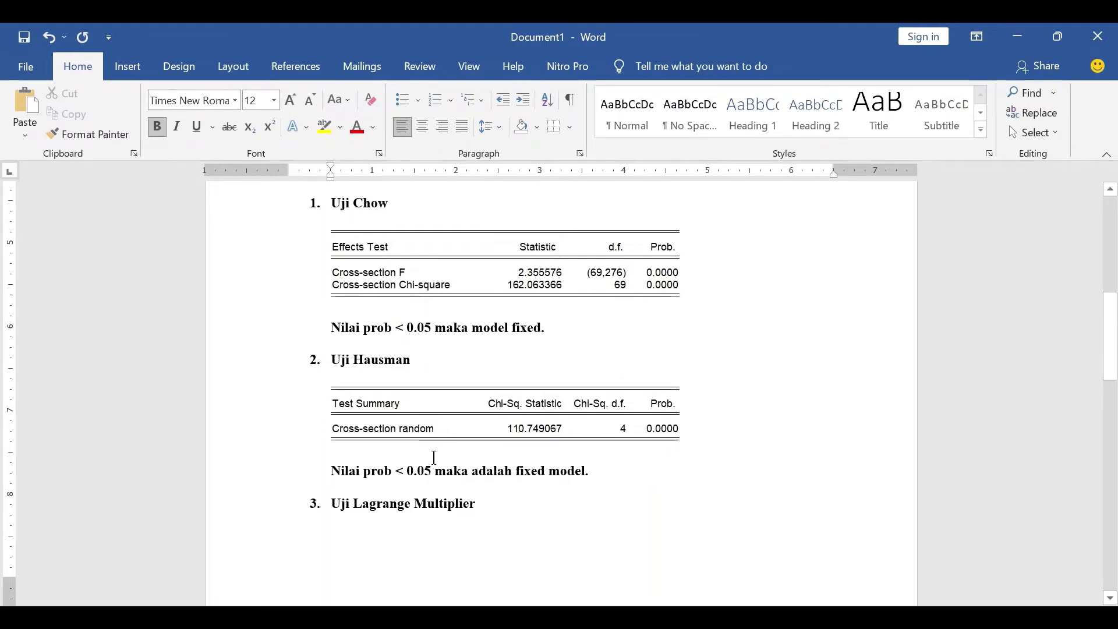
pyautogui.moveTo(510, 326); pyautogui.dragTo(541, 329)
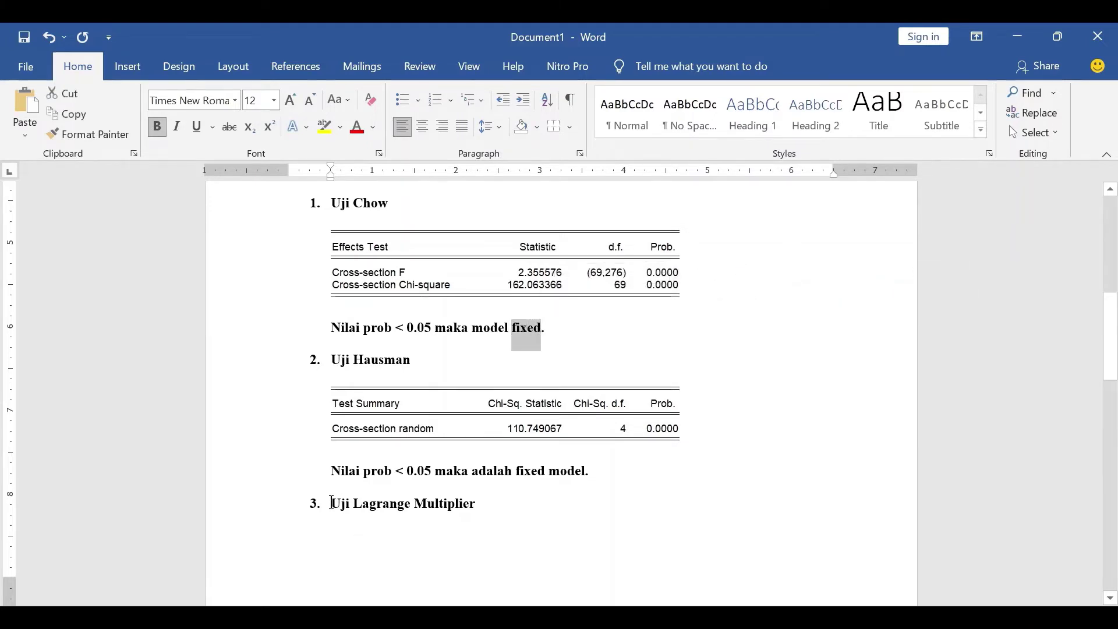
pyautogui.moveTo(332, 504); pyautogui.dragTo(487, 523)
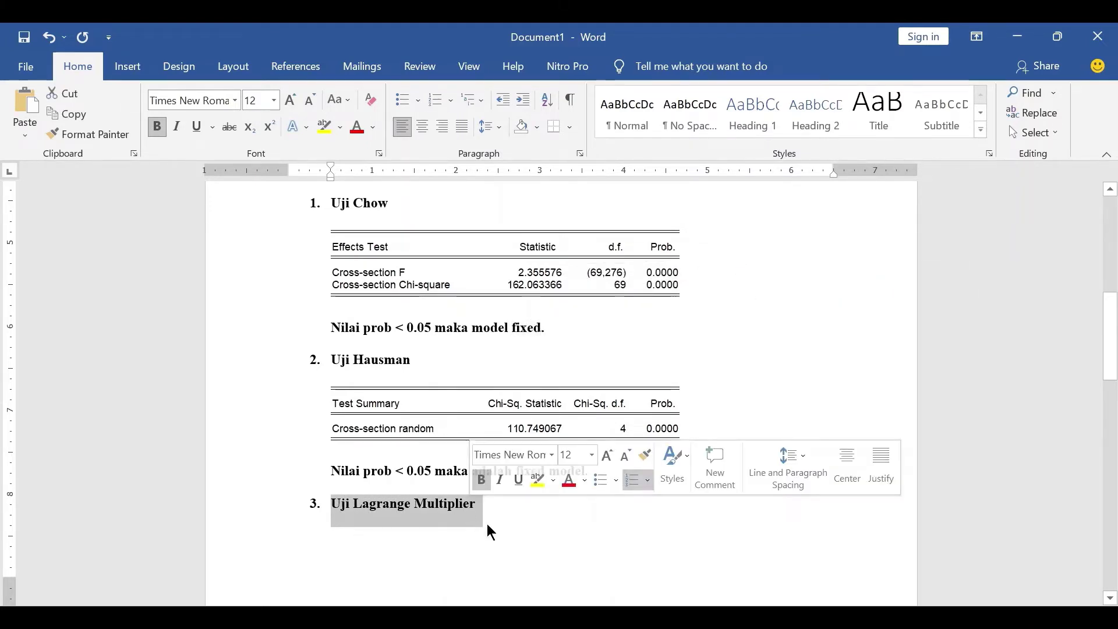
pyautogui.click(479, 515)
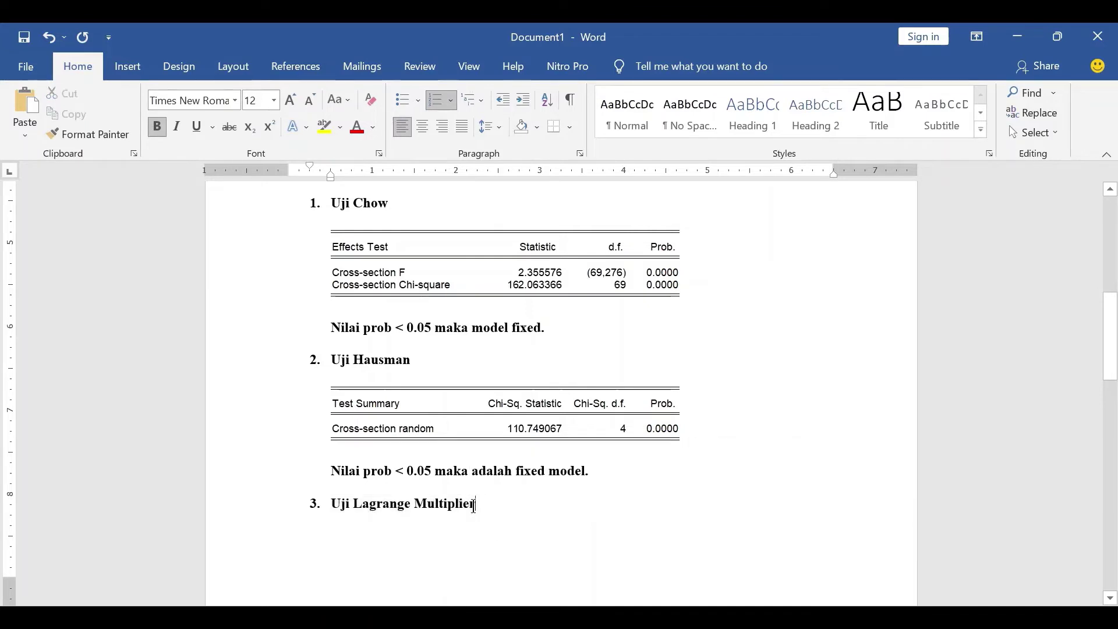
# Step: Reword the Uji Chow conclusion so it reads "Nilai prob < 0.05 maka fixed model."
pyautogui.scroll(-3, 489, 444)
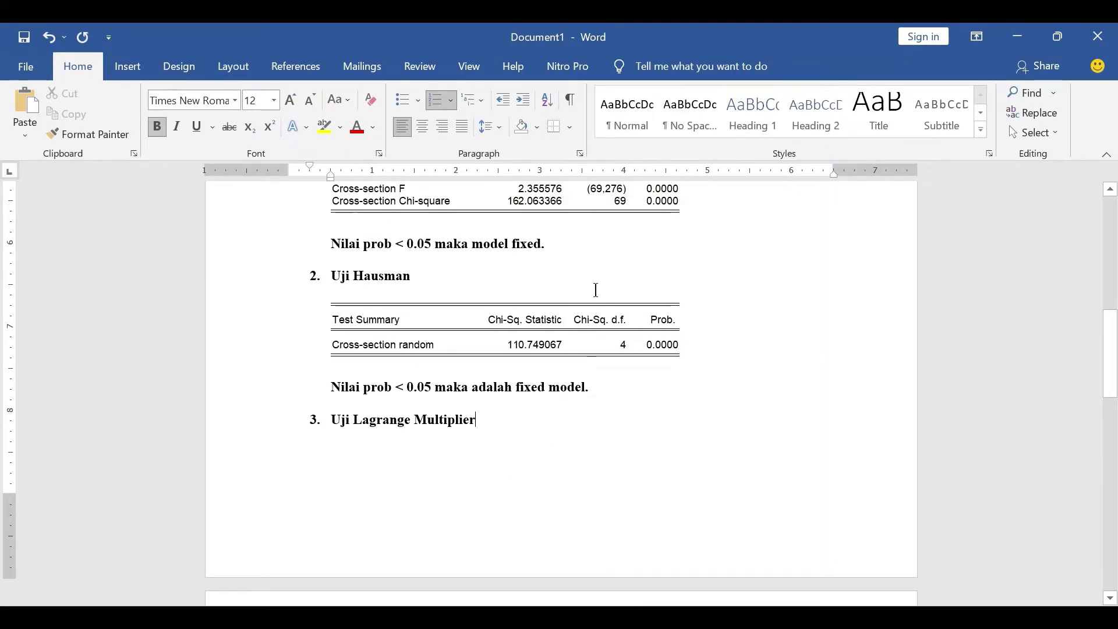
pyautogui.moveTo(510, 244); pyautogui.dragTo(540, 243)
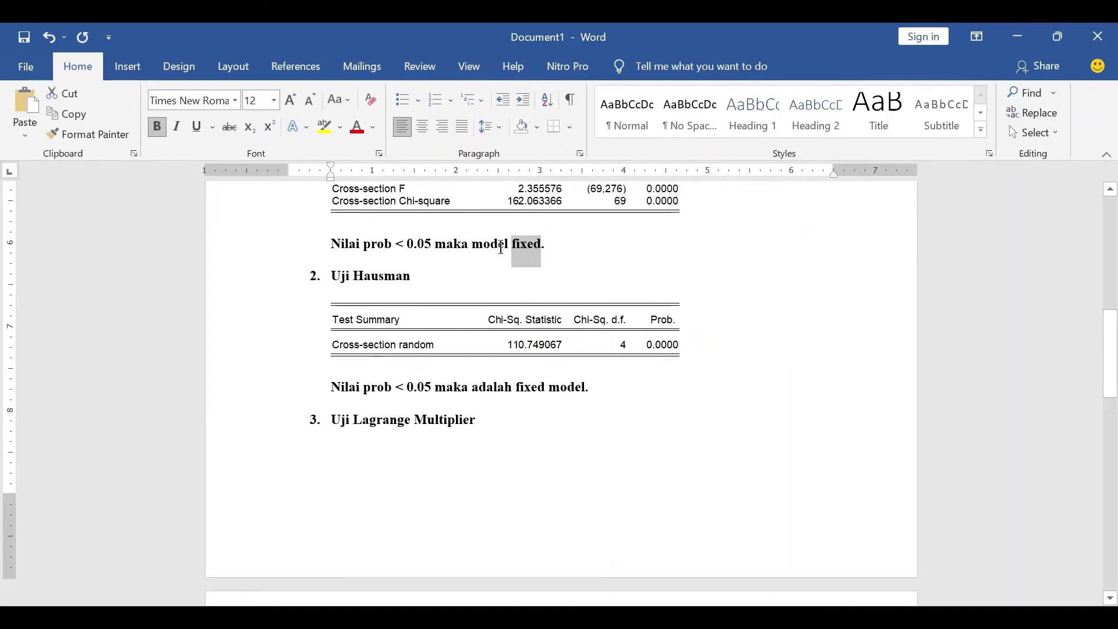
pyautogui.moveTo(533, 245); pyautogui.dragTo(473, 244)
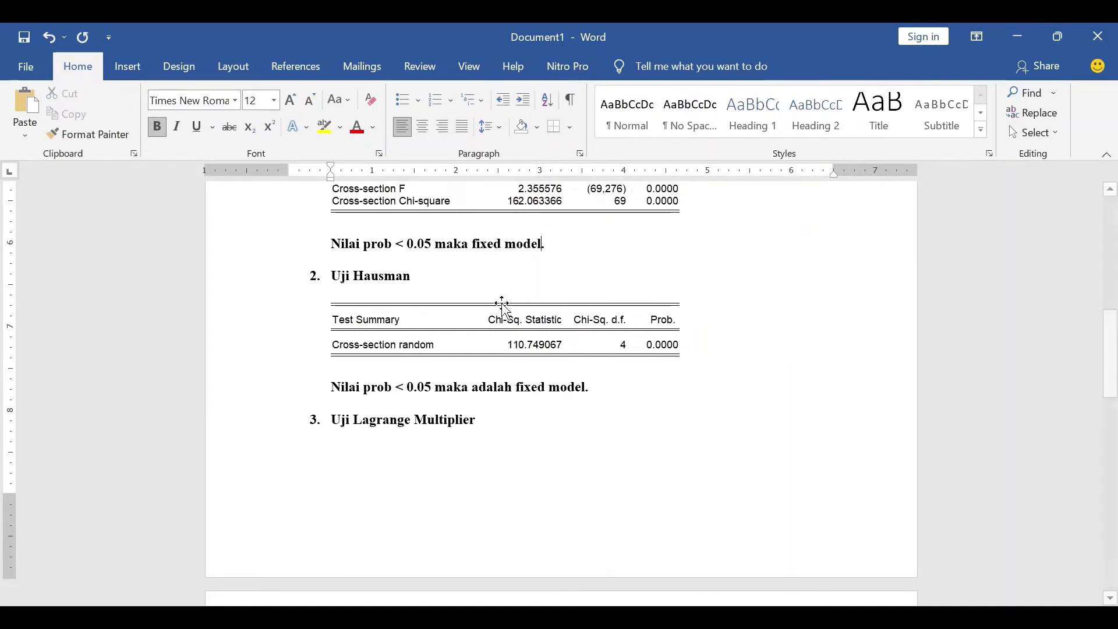
# Step: Add a line below the Lagrange Multiplier results table and begin writing the test's conclusion there, starting with "n"
pyautogui.scroll(3, 429, 330)
pyautogui.scroll(-4, 429, 329)
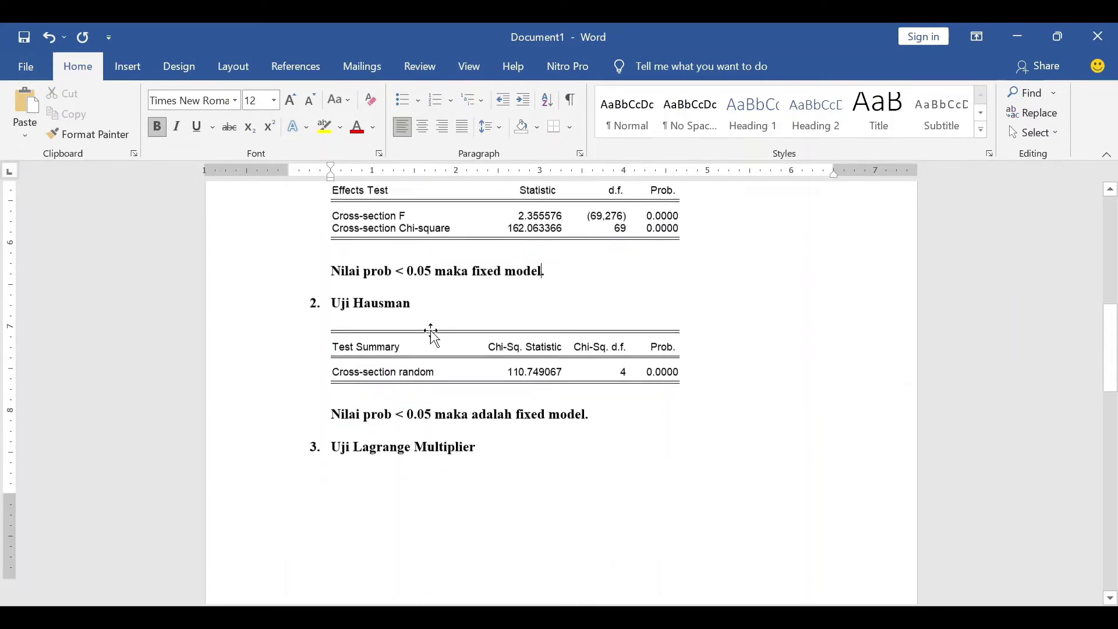
pyautogui.scroll(-8, 431, 331)
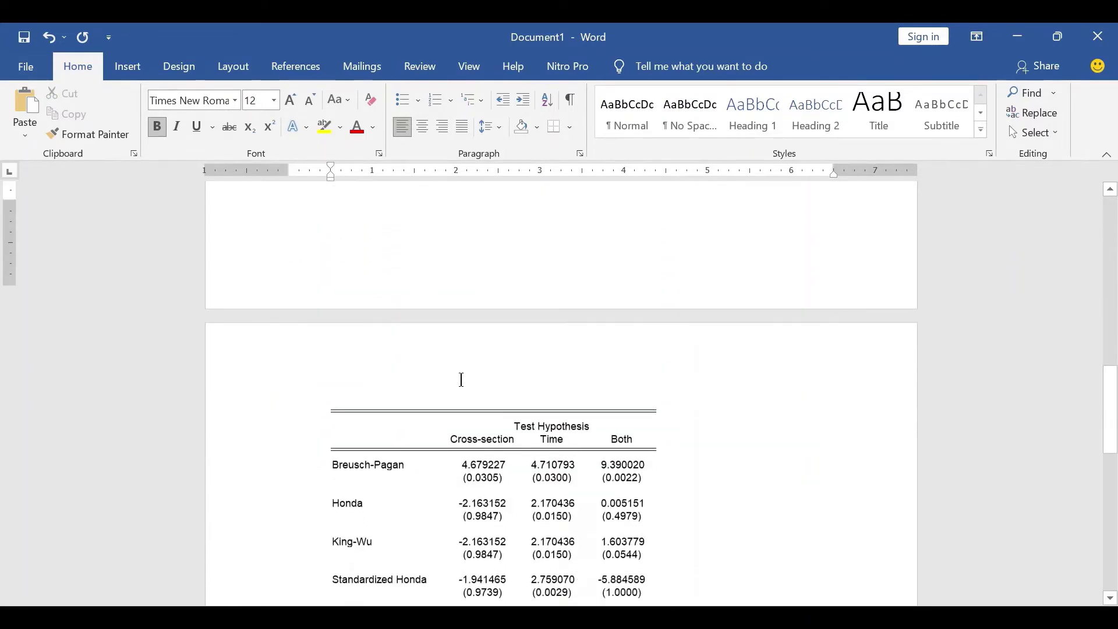
pyautogui.scroll(-2, 462, 373)
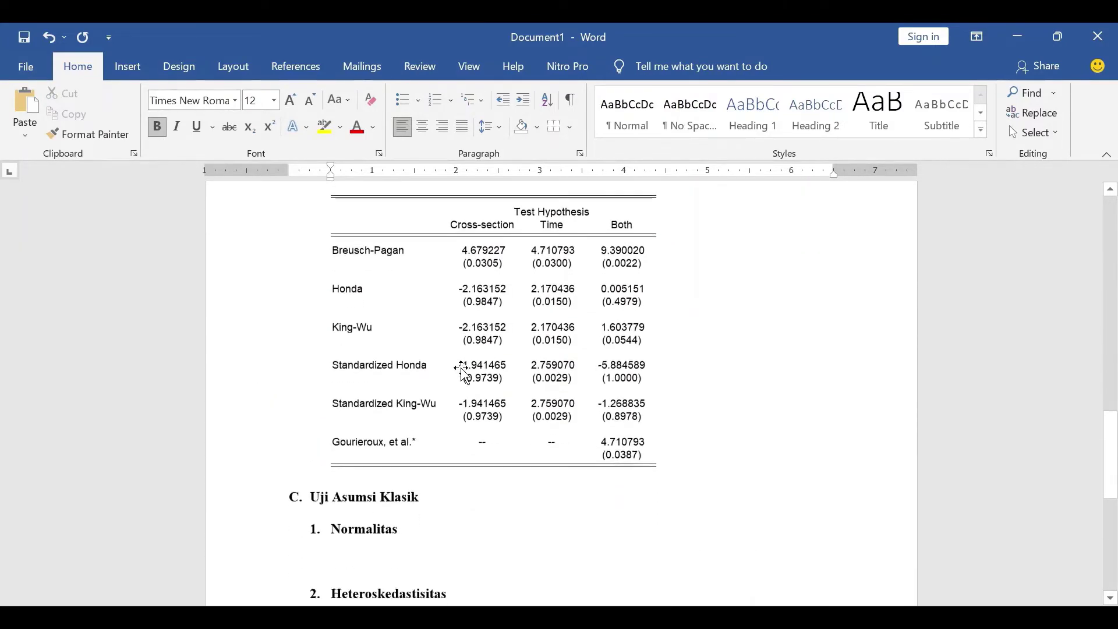
pyautogui.click(679, 438)
pyautogui.press('Return')
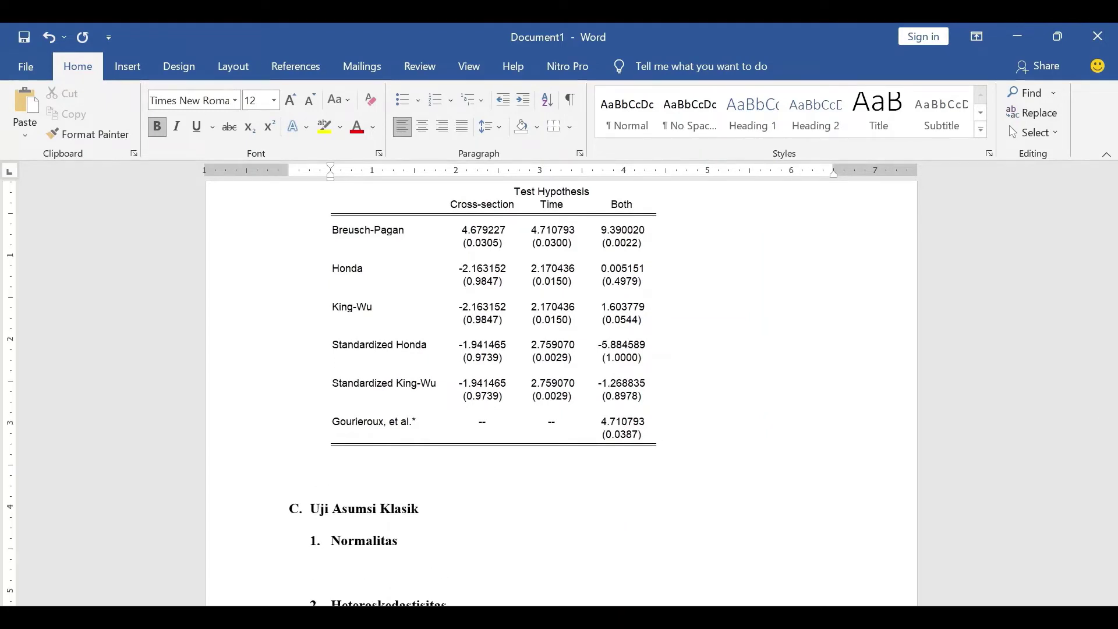
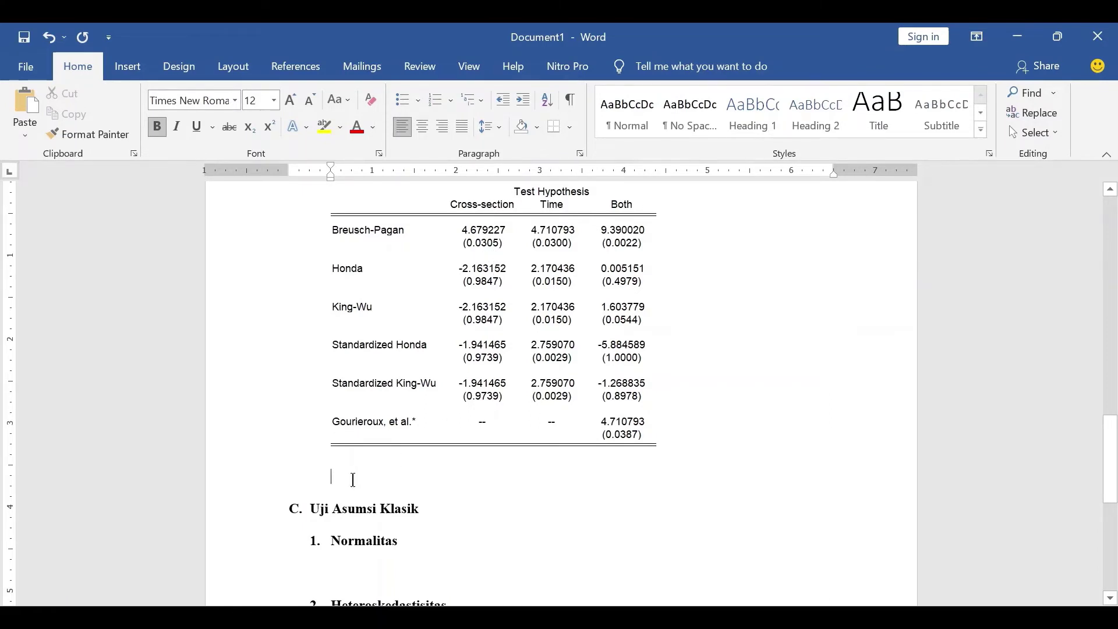
pyautogui.write('n')
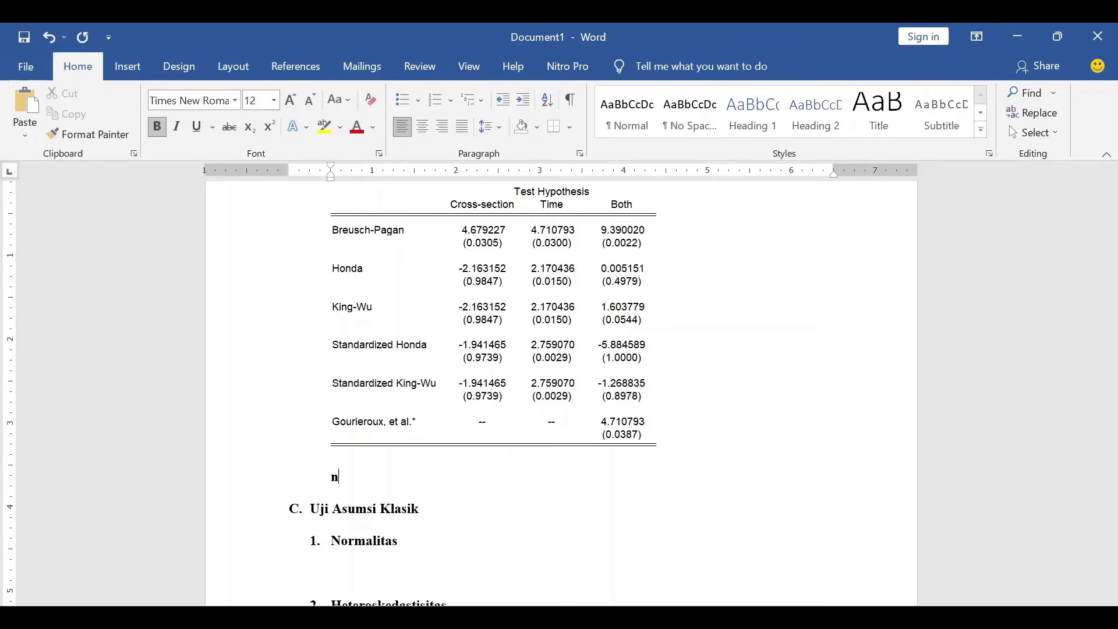
# Step: Write the interpretation "Nilai cross section breusch pagan < 0.05 maka random model." below the Lagrange Multiplier test table
pyautogui.write('ilai ')
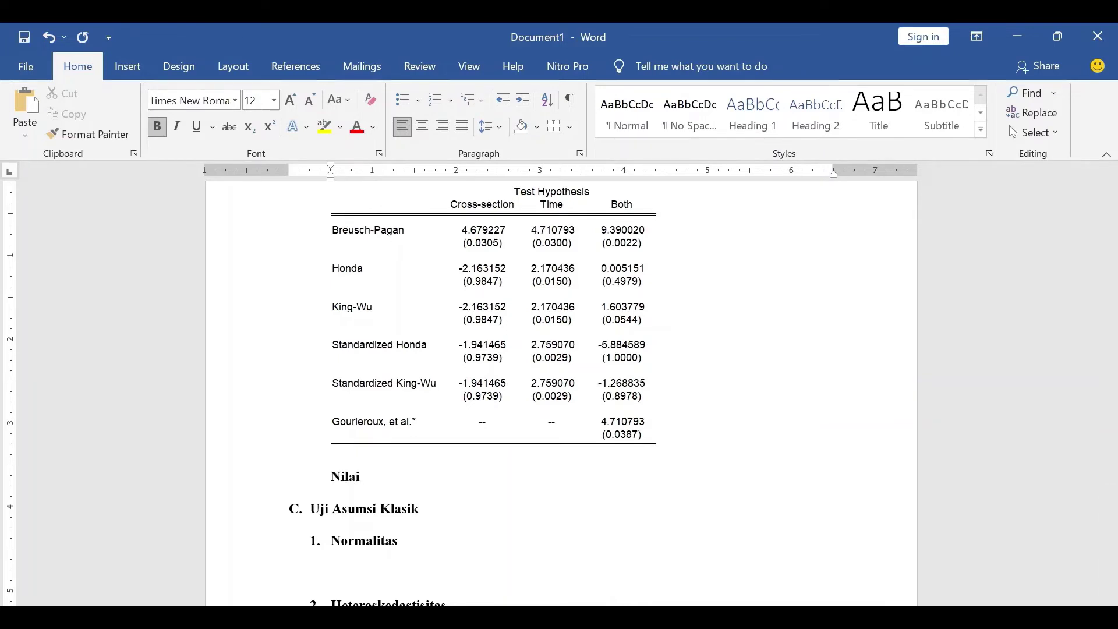
pyautogui.write('cross se')
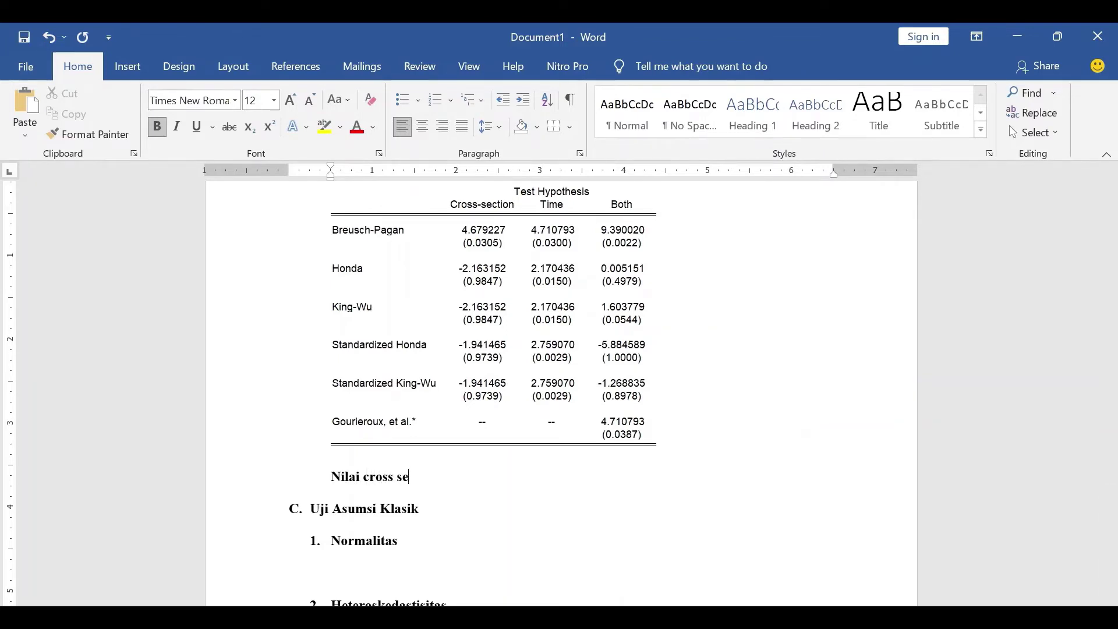
pyautogui.write('ction ')
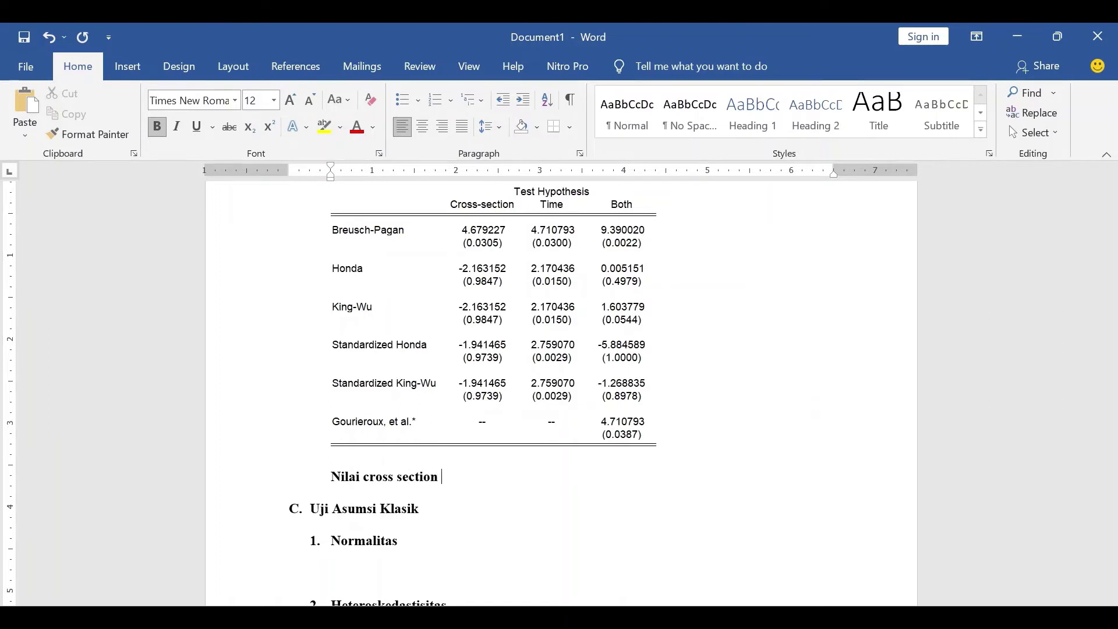
pyautogui.write('breu')
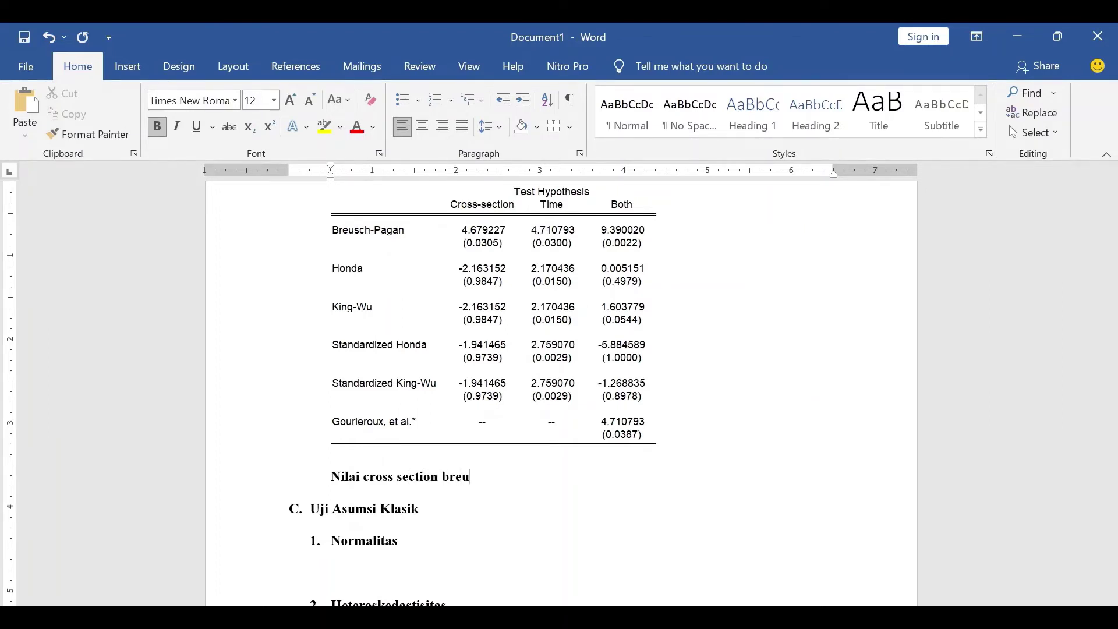
pyautogui.write('sch pagan')
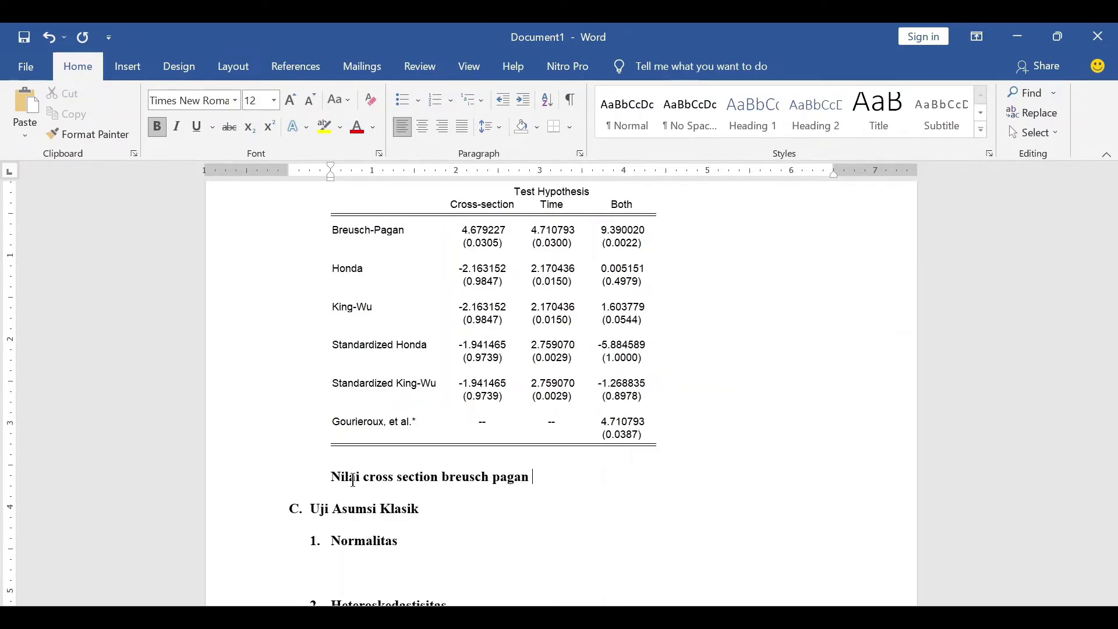
pyautogui.write(' < 0.05 maka')
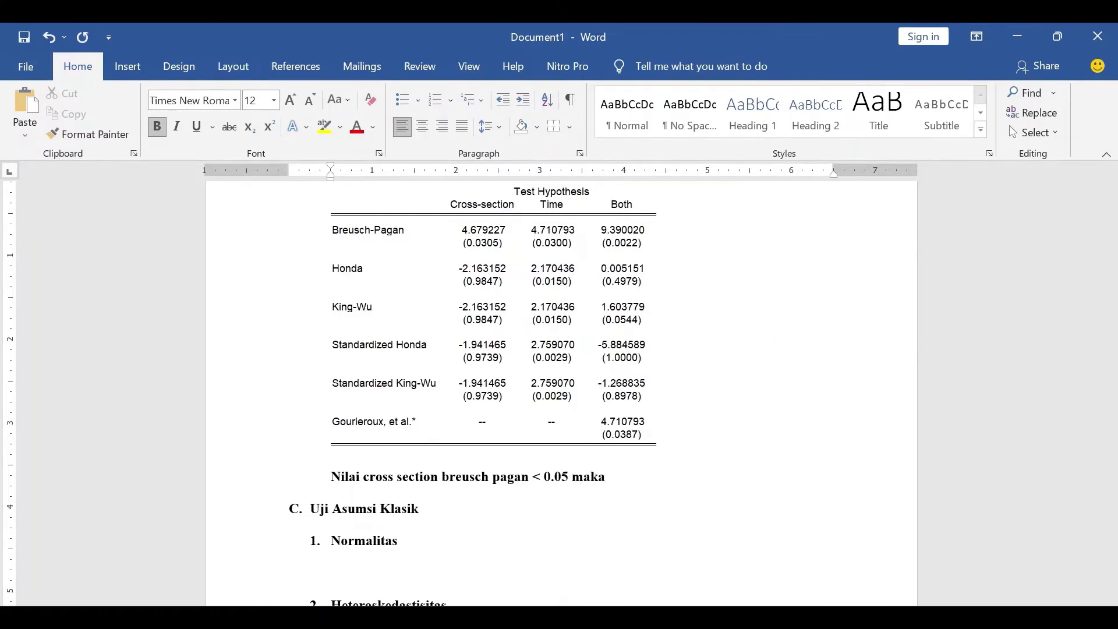
pyautogui.write(' ra')
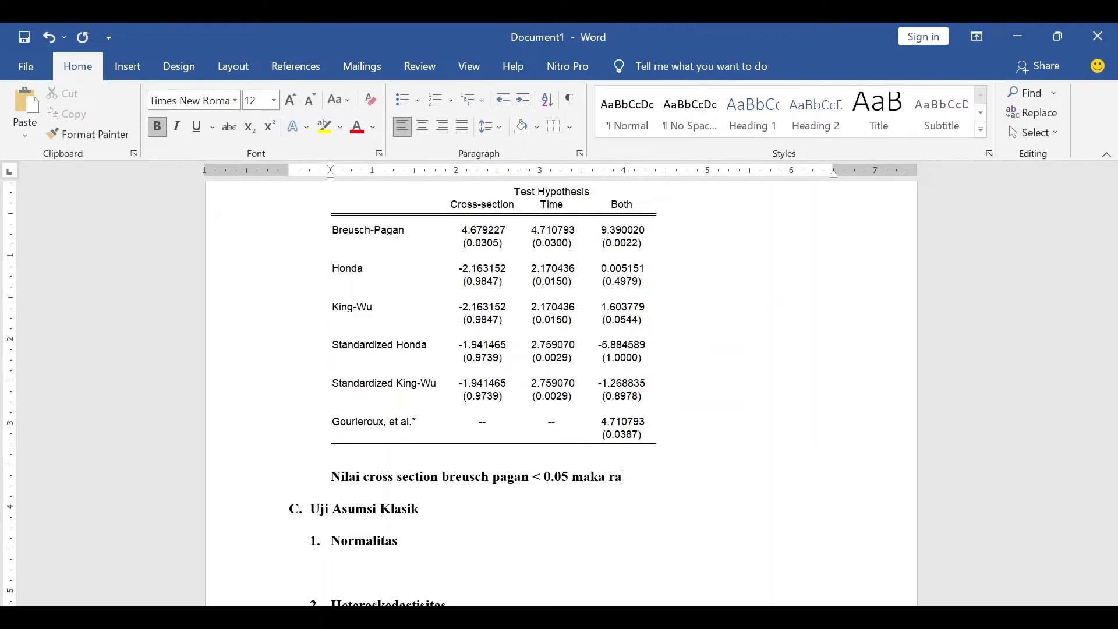
pyautogui.write('ndom model.')
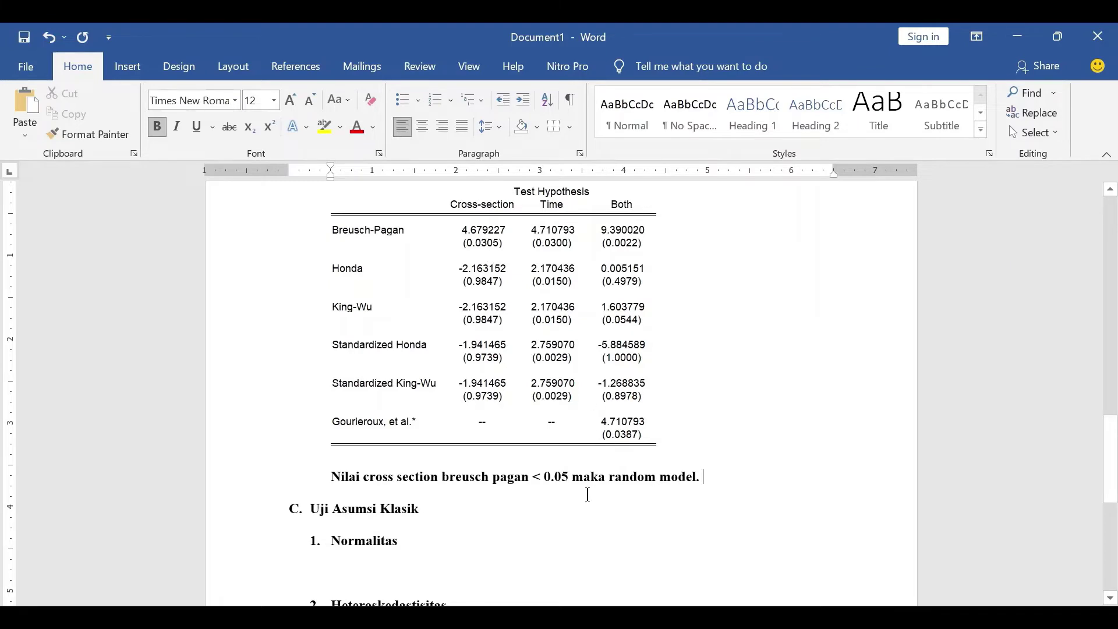
# Step: Insert the probability value 0.0305 before "< 0.05" in the Breusch-Pagan interpretation sentence
pyautogui.click(534, 477)
pyautogui.write('0.03')
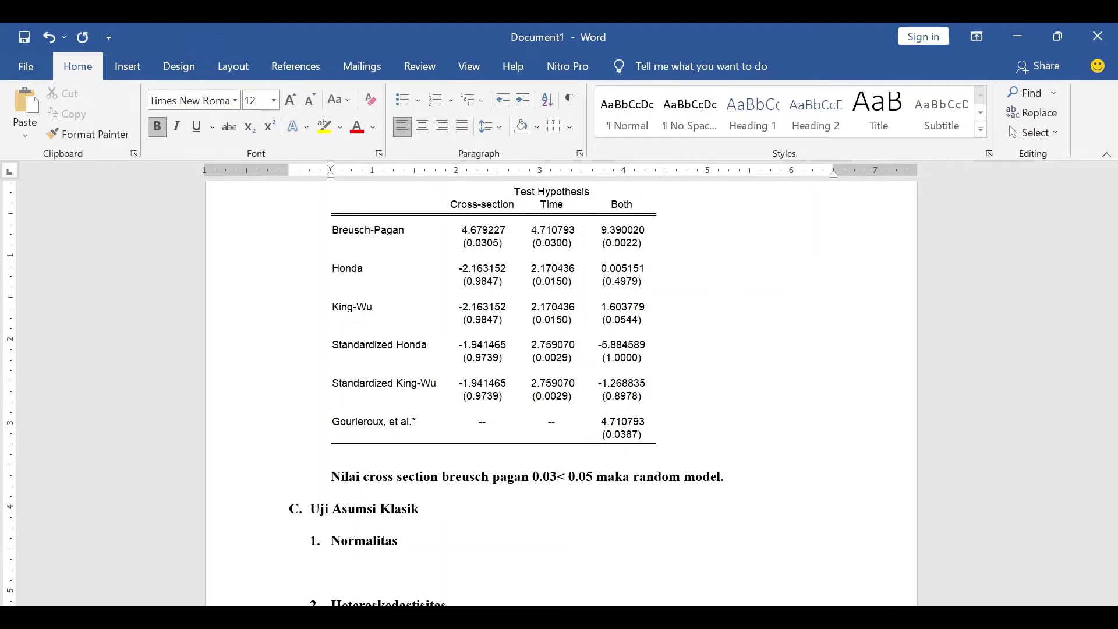
pyautogui.write('05')
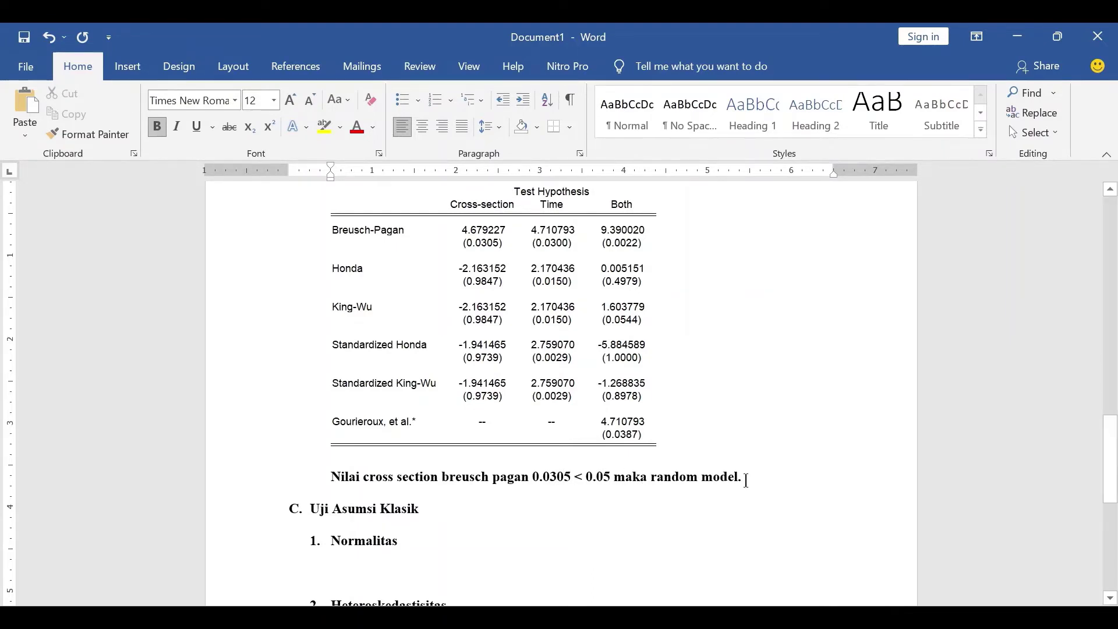
# Step: Review the Chow and Hausman interpretations and add the line "Kesimpulan menggunakan fixed model." below the Breusch-Pagan sentence
pyautogui.scroll(5, 656, 449)
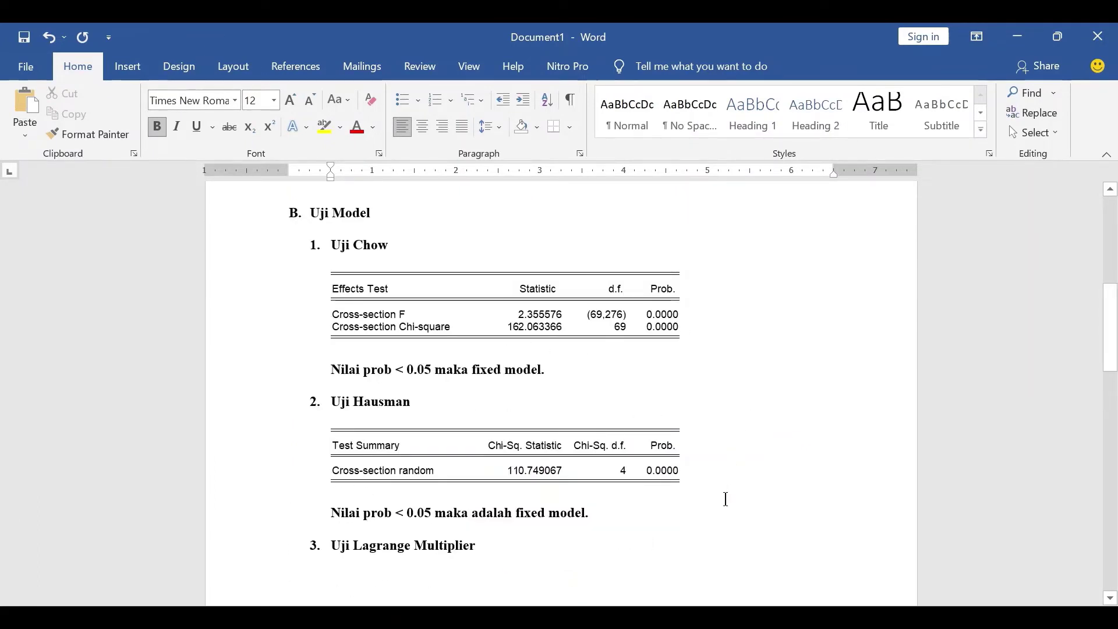
pyautogui.scroll(-3, 725, 499)
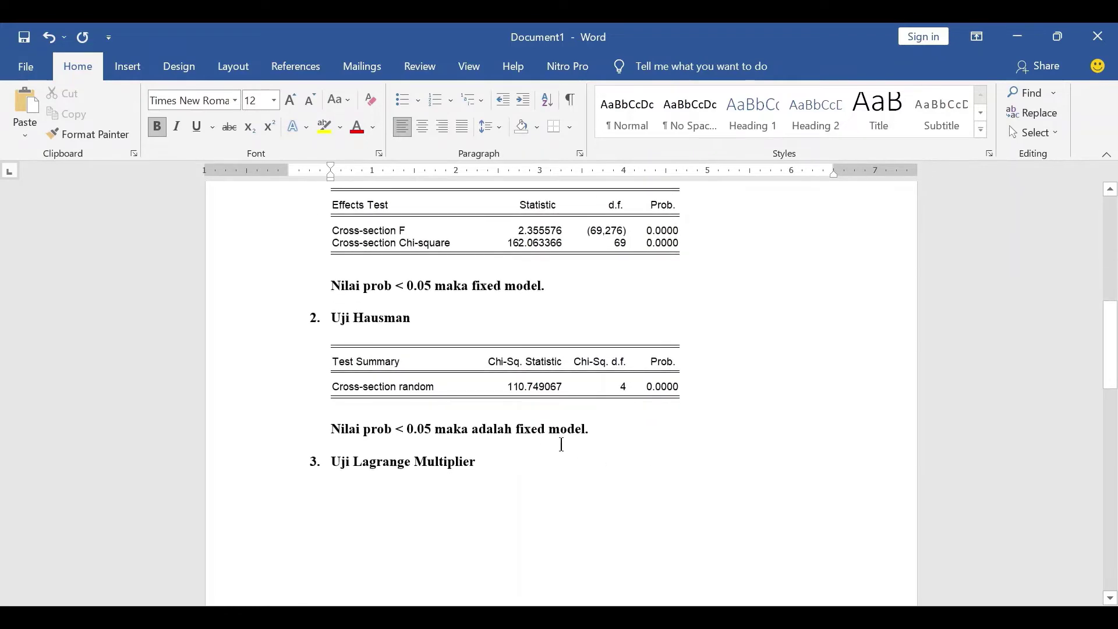
pyautogui.scroll(-20, 531, 435)
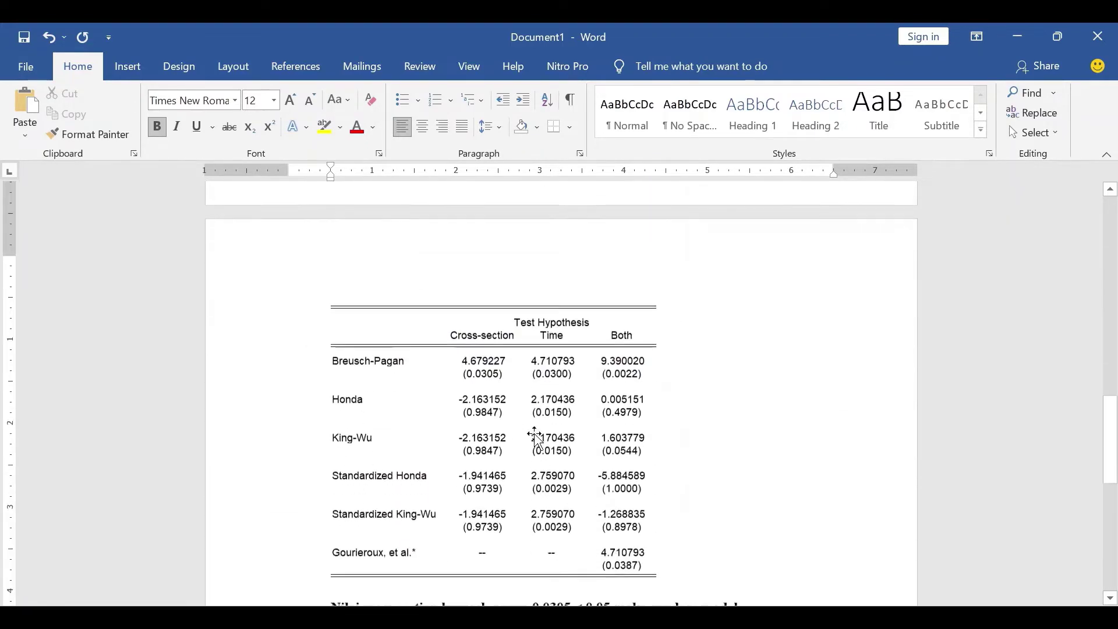
pyautogui.click(765, 396)
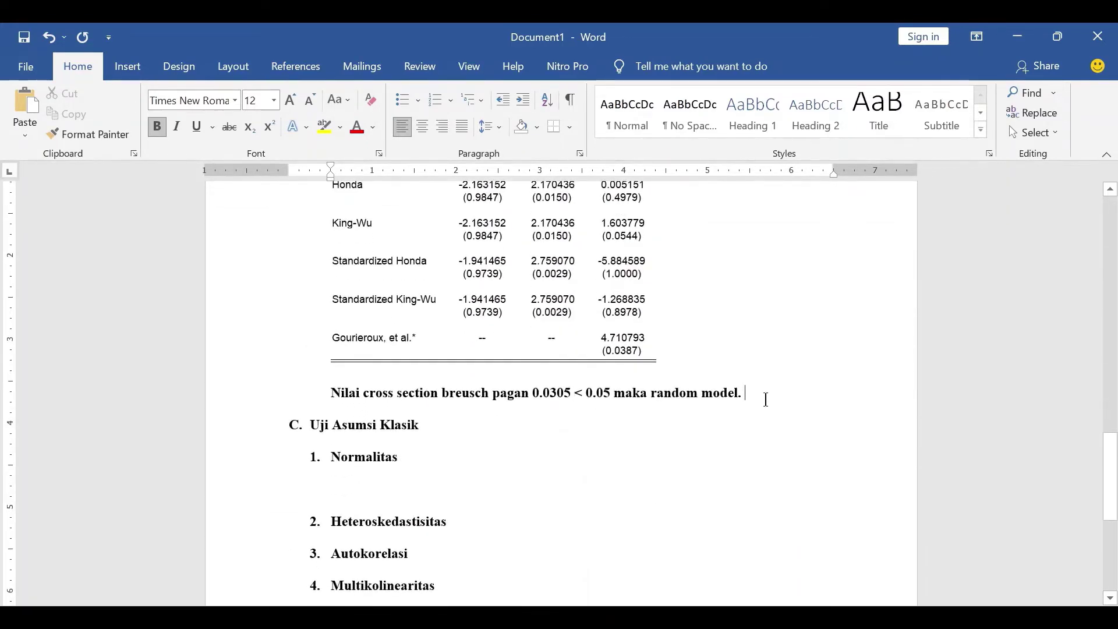
pyautogui.press('Return')
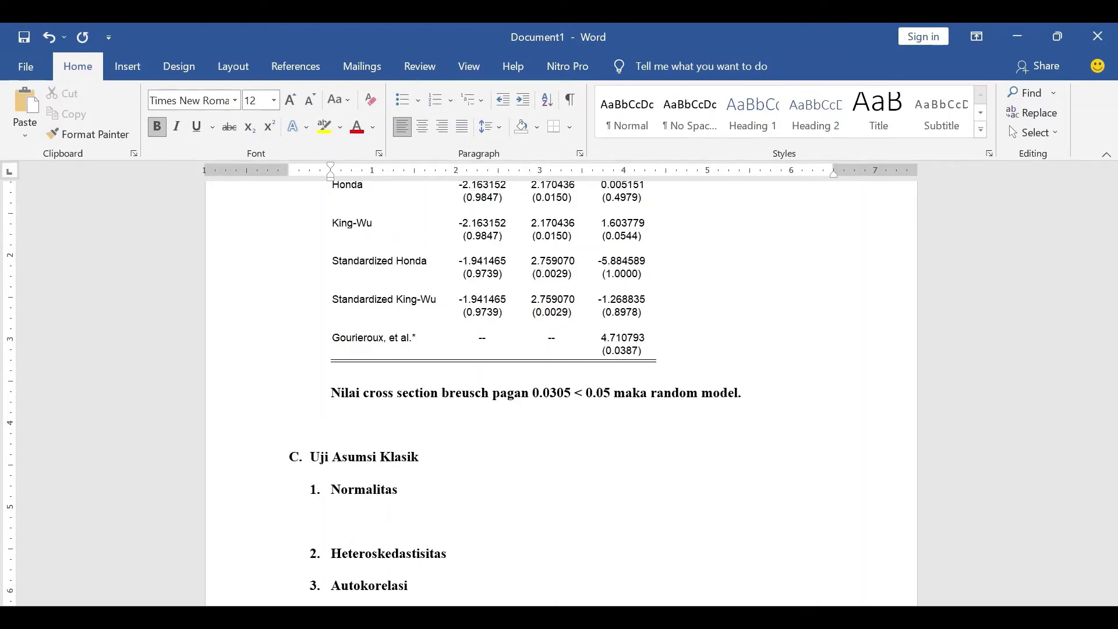
pyautogui.write('simpulan')
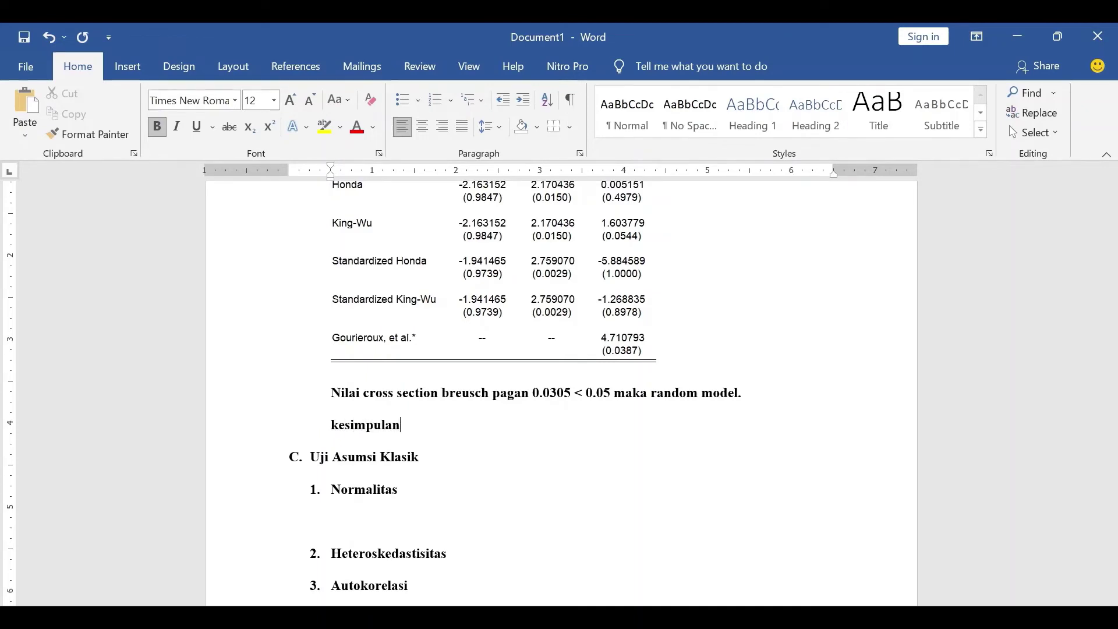
pyautogui.write(' mengg')
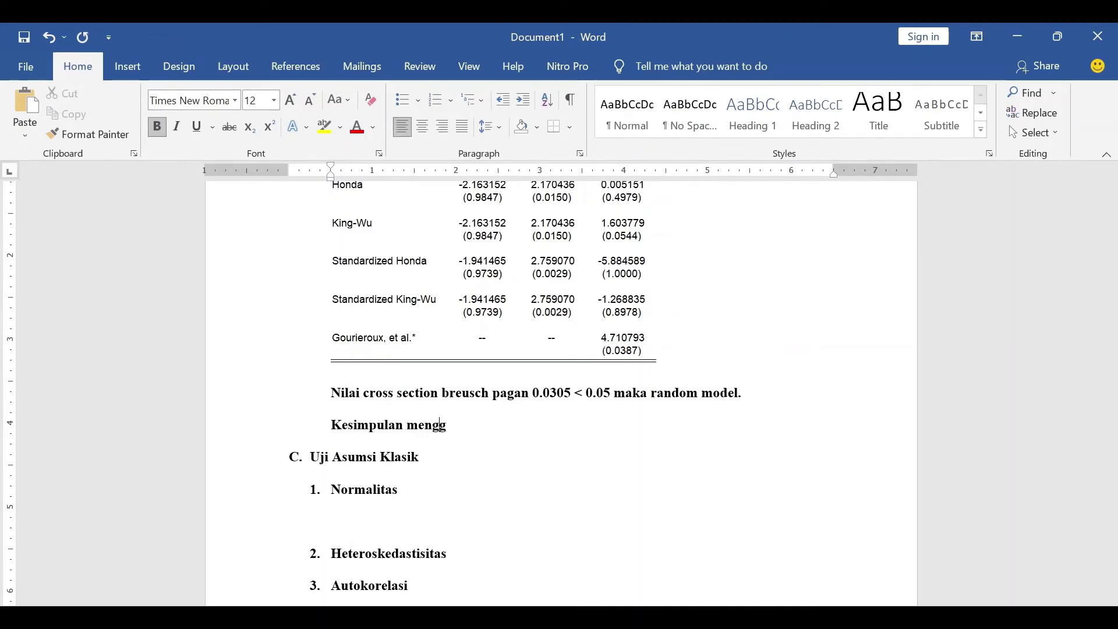
pyautogui.write('unakan ')
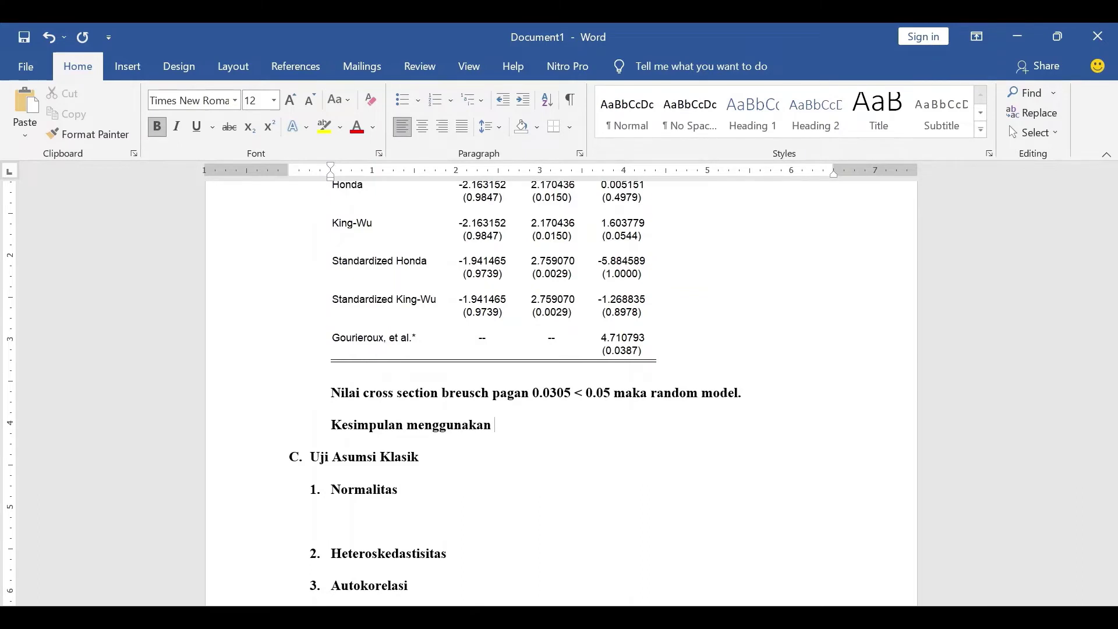
pyautogui.write('fixed model.')
# Step: Highlight "fixed model" in the conclusion line in yellow and place the cursor in the blank line under Normalitas
pyautogui.moveTo(494, 425); pyautogui.dragTo(565, 425)
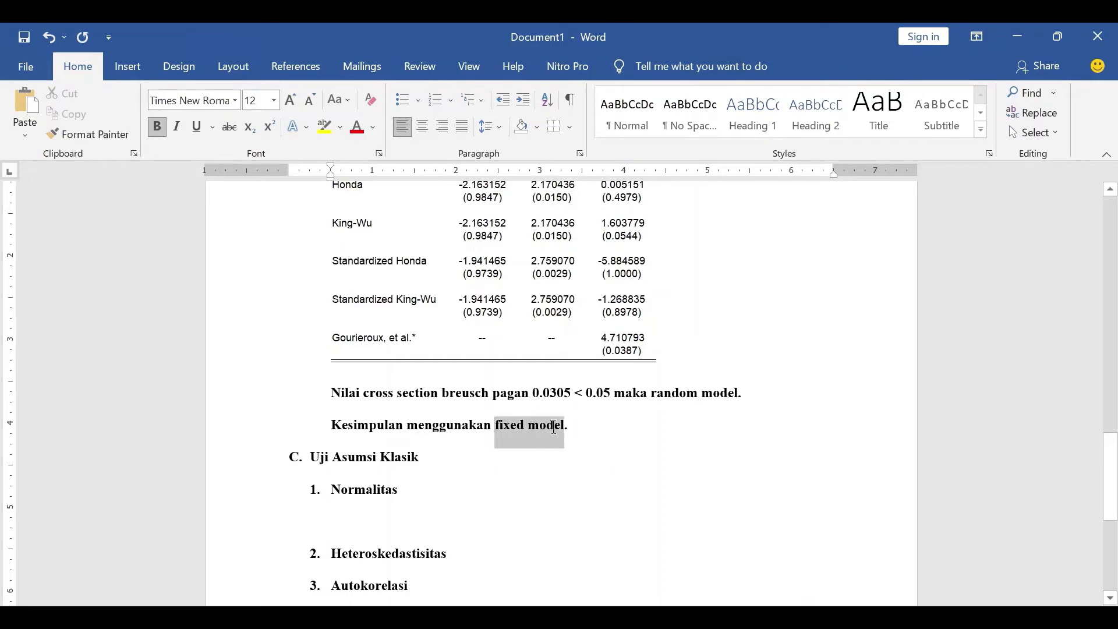
pyautogui.click(324, 126)
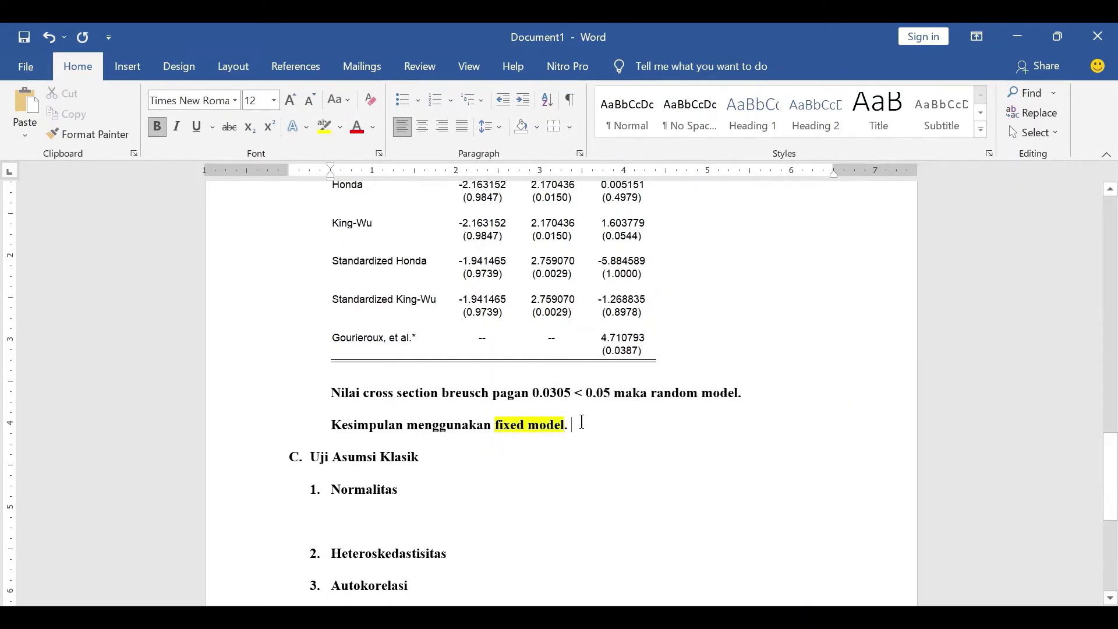
pyautogui.scroll(-3, 584, 434)
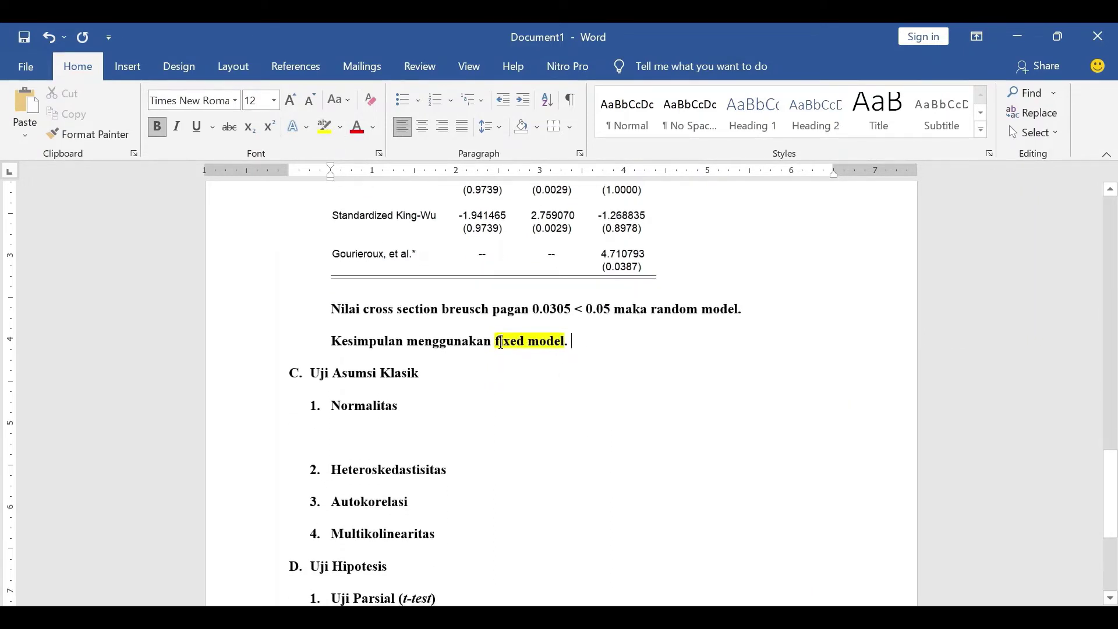
pyautogui.moveTo(496, 341); pyautogui.dragTo(570, 370)
pyautogui.click(579, 342)
pyautogui.click(367, 445)
# Step: Switch to EViews and open the series y, x1, x2, x3 and x4 together as an equation
pyautogui.hotkey('alt', 'Tab')
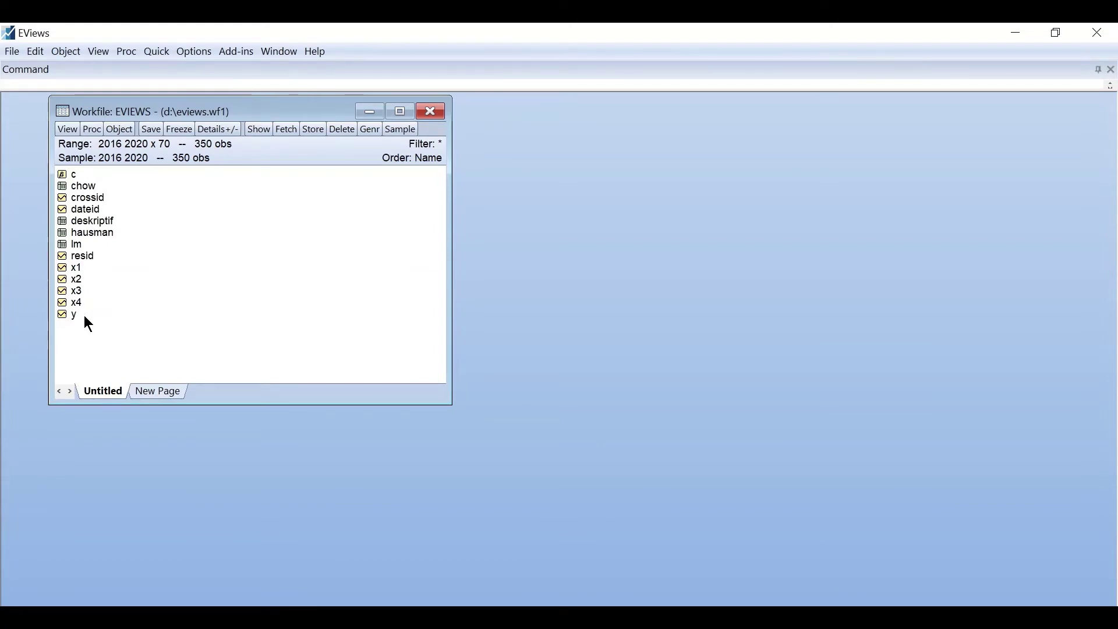
pyautogui.click(83, 316)
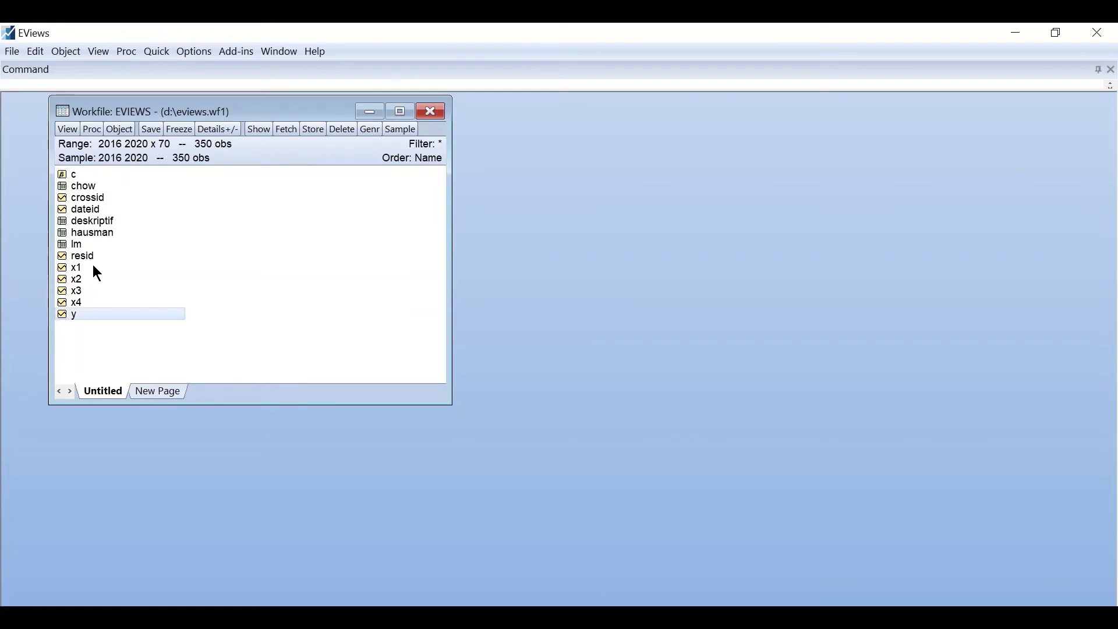
pyautogui.moveTo(93, 263); pyautogui.dragTo(94, 302)
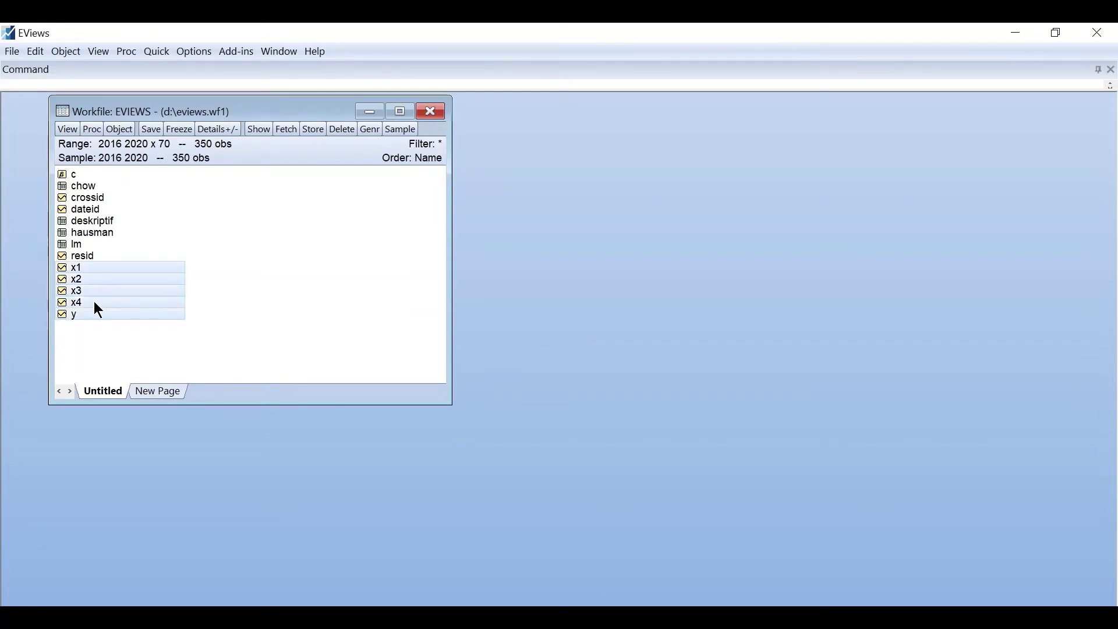
pyautogui.rightClick(160, 277)
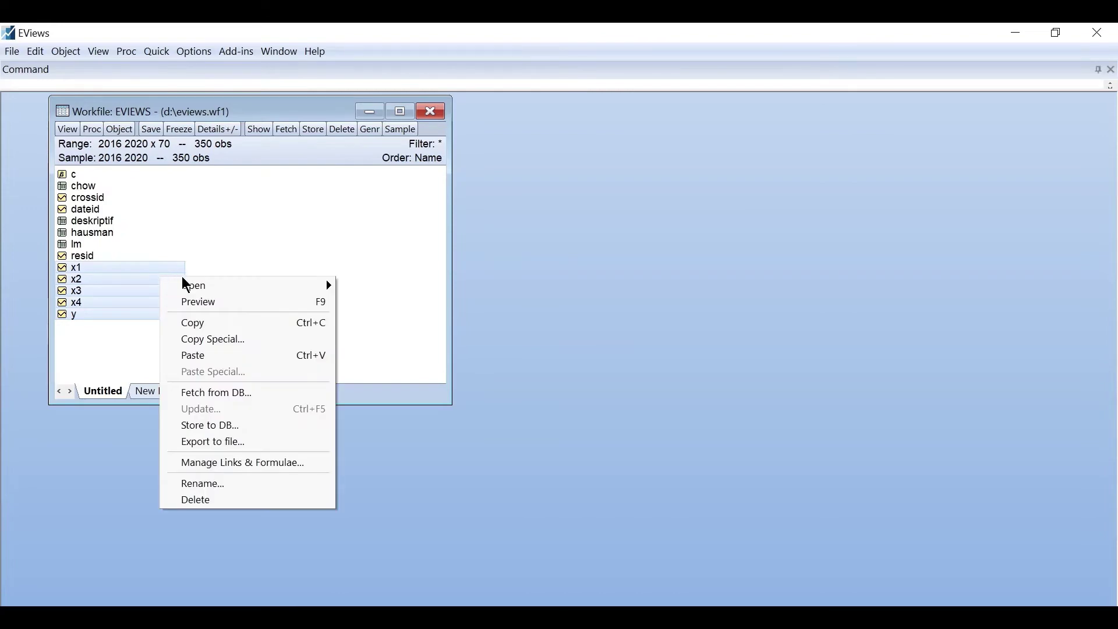
pyautogui.moveTo(344, 285)
pyautogui.click(373, 301)
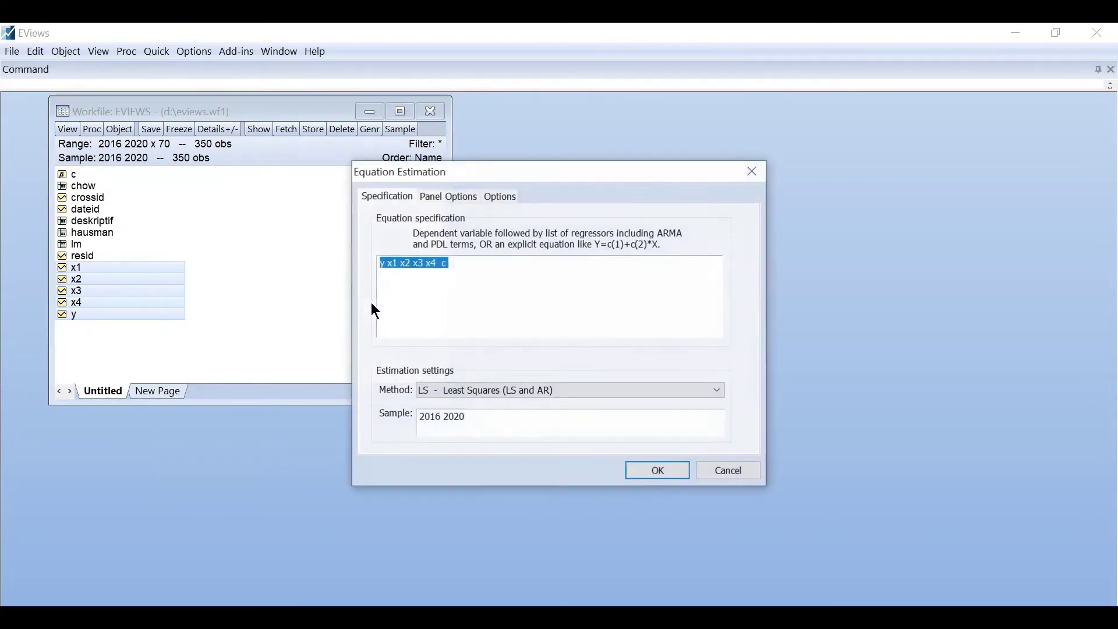
# Step: Set the cross-section effects of the equation to Fixed
pyautogui.click(458, 196)
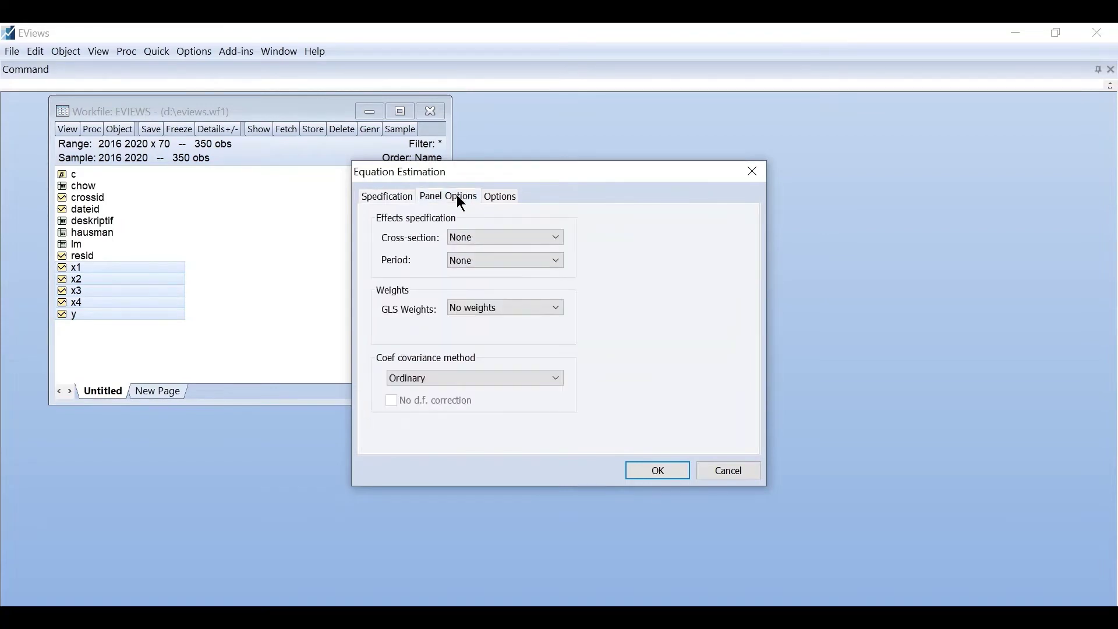
pyautogui.click(482, 236)
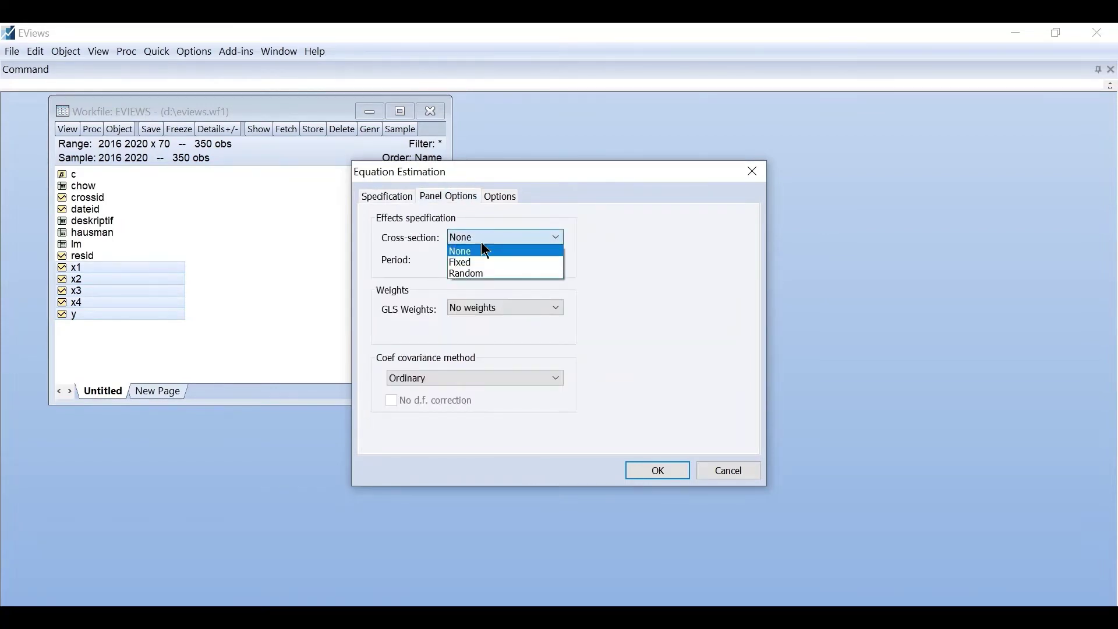
pyautogui.click(483, 262)
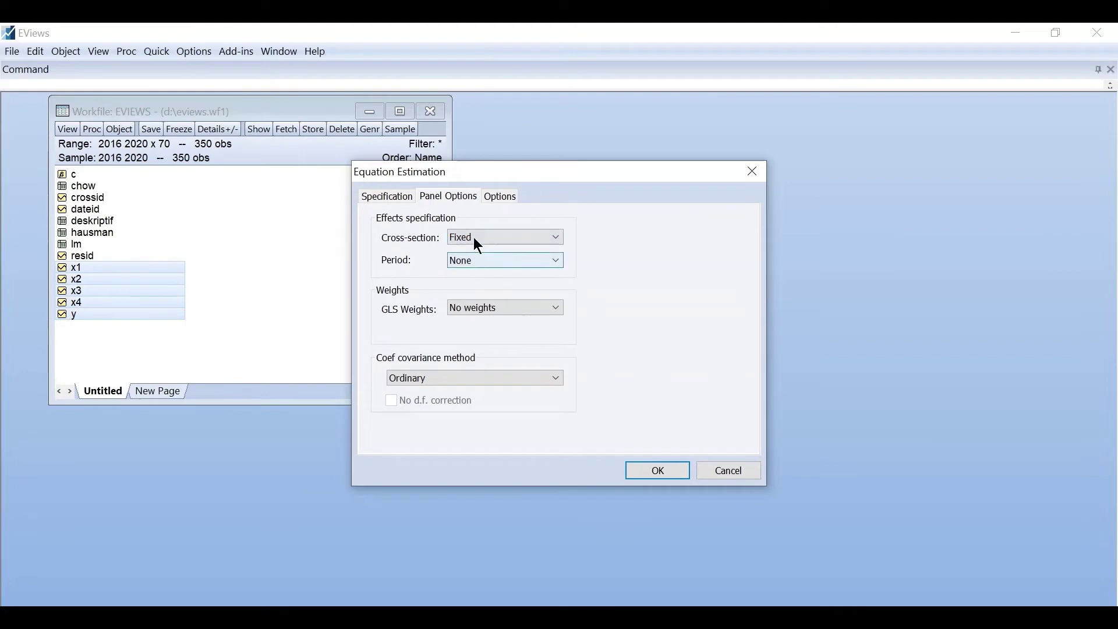
# Step: Move the constant c directly after y in the specification, giving y c x1 x2 x3 x4, and estimate the equation
pyautogui.click(391, 198)
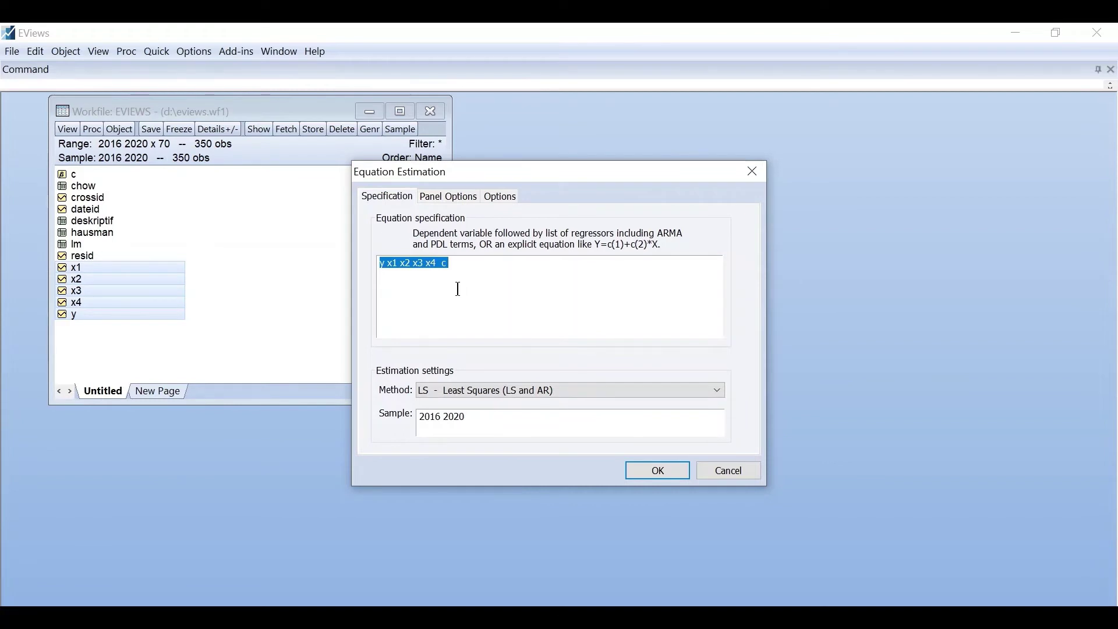
pyautogui.click(442, 265)
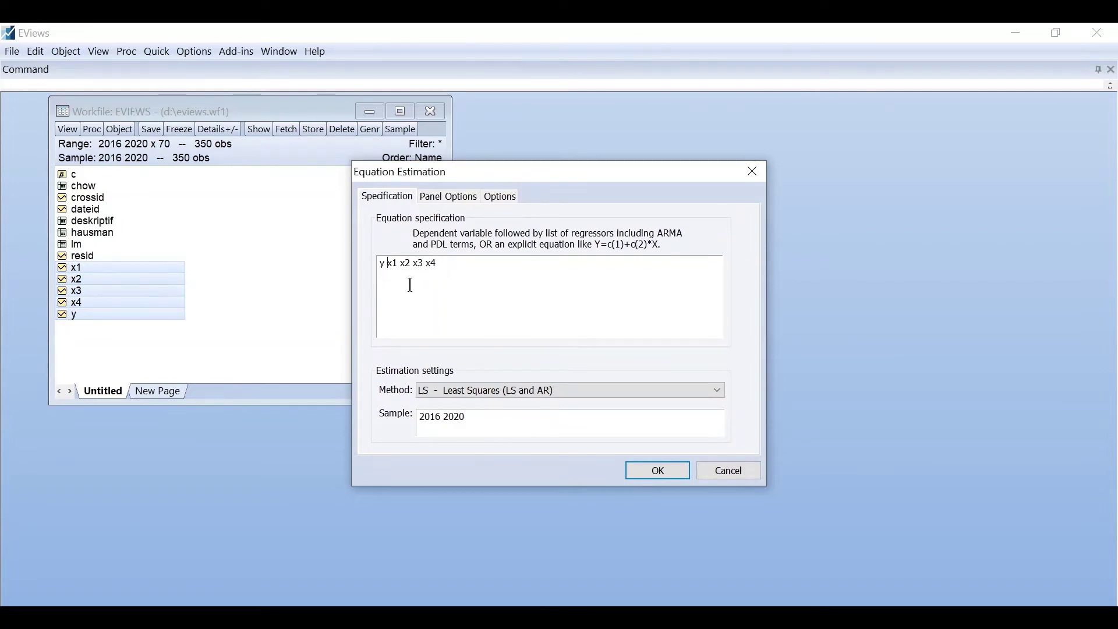
pyautogui.click(389, 263)
pyautogui.write('c')
pyautogui.click(634, 474)
# Step: Move the equation output window up and enlarge it until all regression statistics fit inside
pyautogui.moveTo(541, 266); pyautogui.dragTo(584, 100)
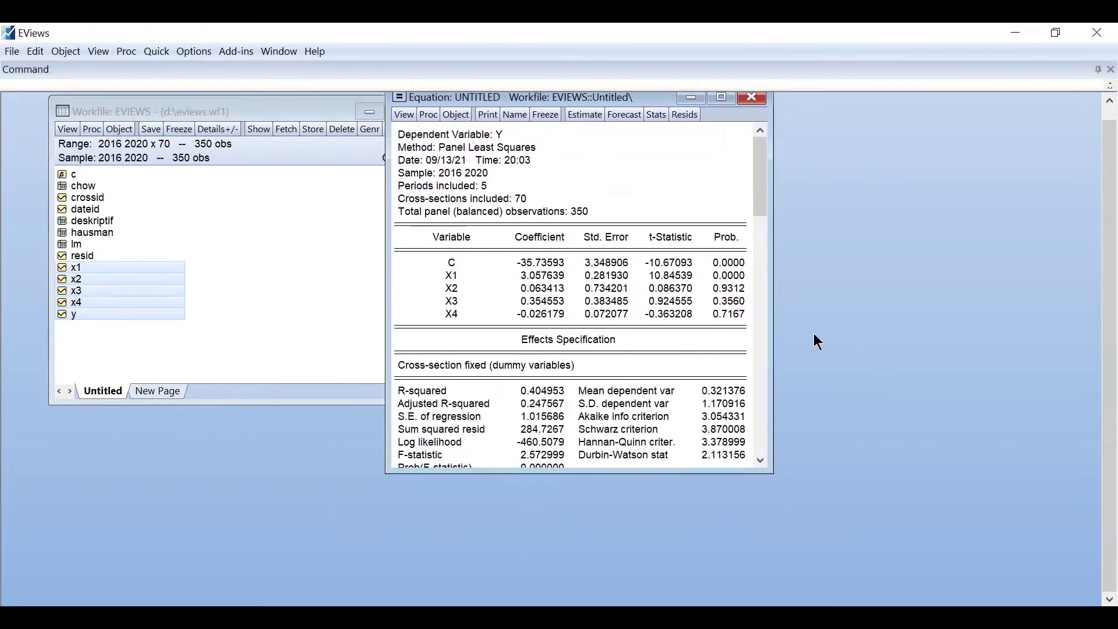
pyautogui.moveTo(772, 323); pyautogui.dragTo(779, 324)
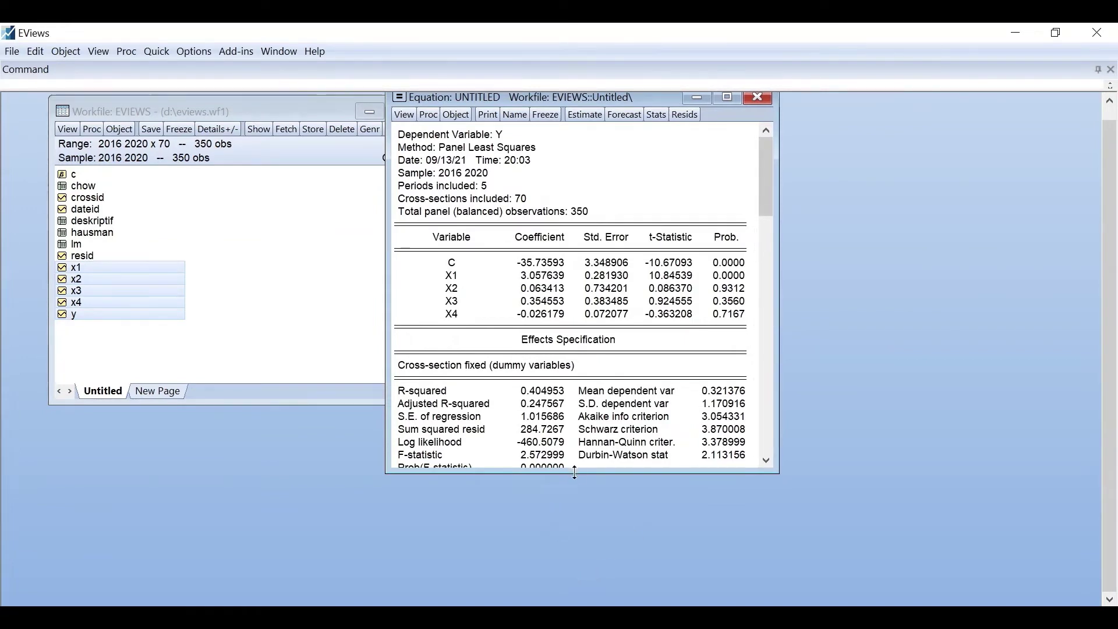
pyautogui.moveTo(570, 469); pyautogui.dragTo(581, 504)
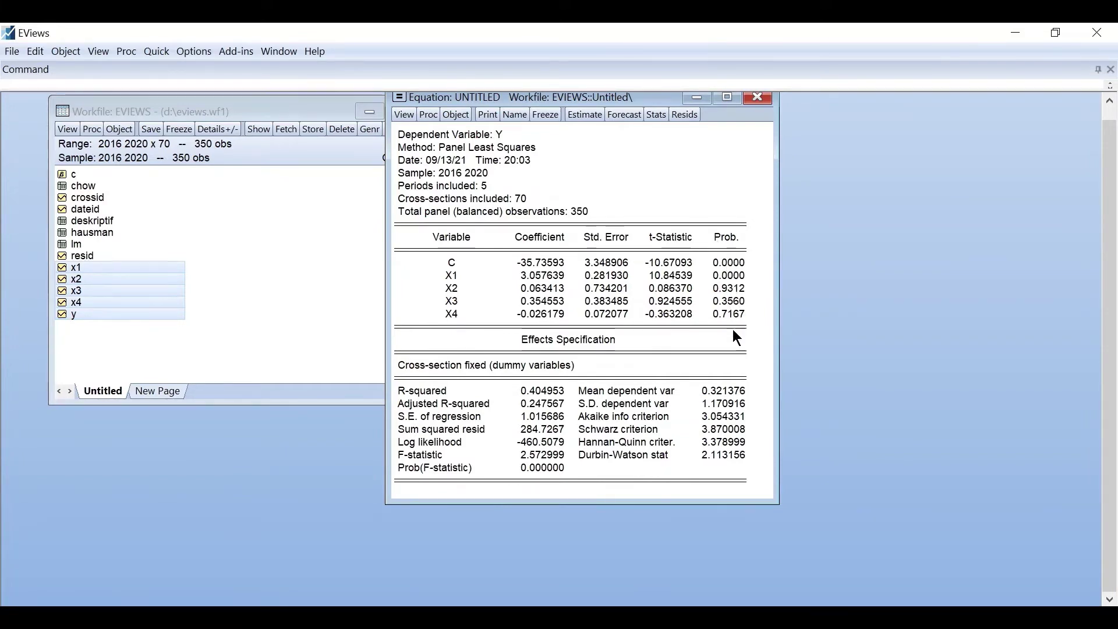
# Step: Select and copy the coefficient table in the equation output, from the Variable header row through the X4 row
pyautogui.click(398, 223)
pyautogui.hotkey('shift', 'Down')
pyautogui.hotkey('shift', 'Down')
pyautogui.hotkey('shift', 'Down')
pyautogui.hotkey('shift', 'Down')
pyautogui.hotkey('shift', 'Down')
pyautogui.hotkey('shift', 'Down')
pyautogui.hotkey('shift', 'Down')
pyautogui.hotkey('shift', 'Down')
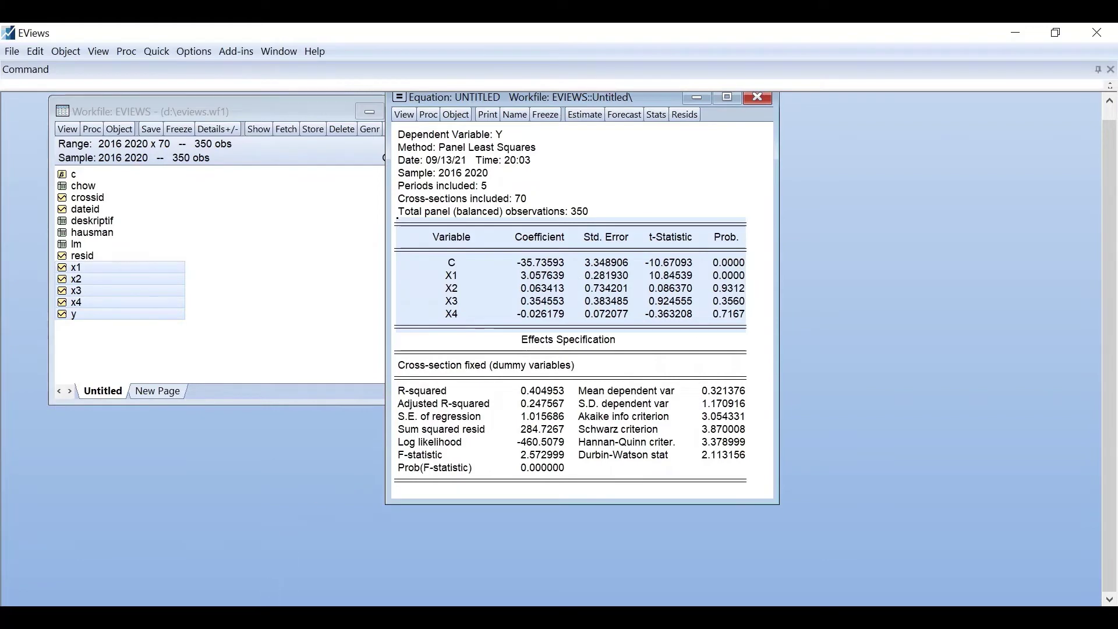
# Step: Switch to Word and paste the coefficient table as a picture on a new line under "Uji Parsial (t-test)"
pyautogui.click(362, 618)
pyautogui.scroll(-5, 381, 452)
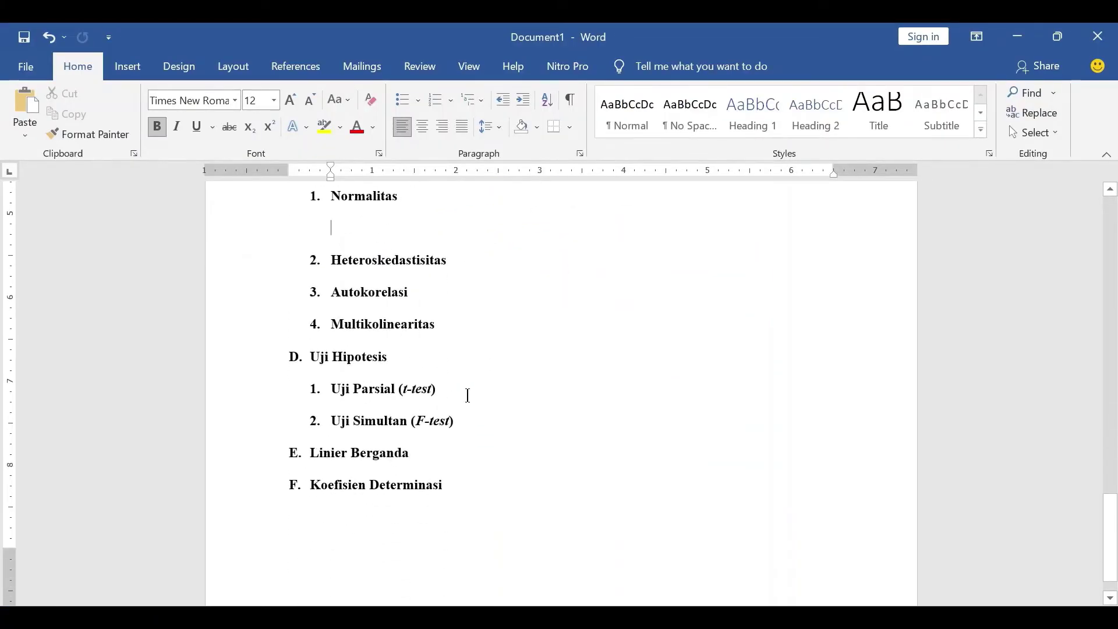
pyautogui.click(466, 391)
pyautogui.press('Return')
pyautogui.press('BackSpace')
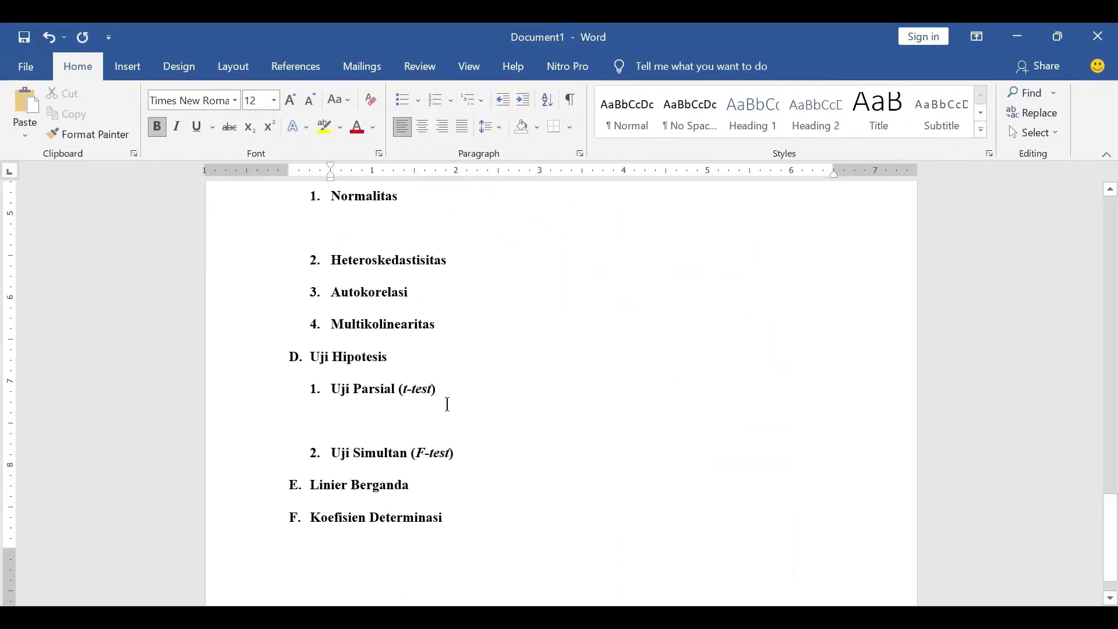
pyautogui.rightClick(340, 416)
pyautogui.click(431, 246)
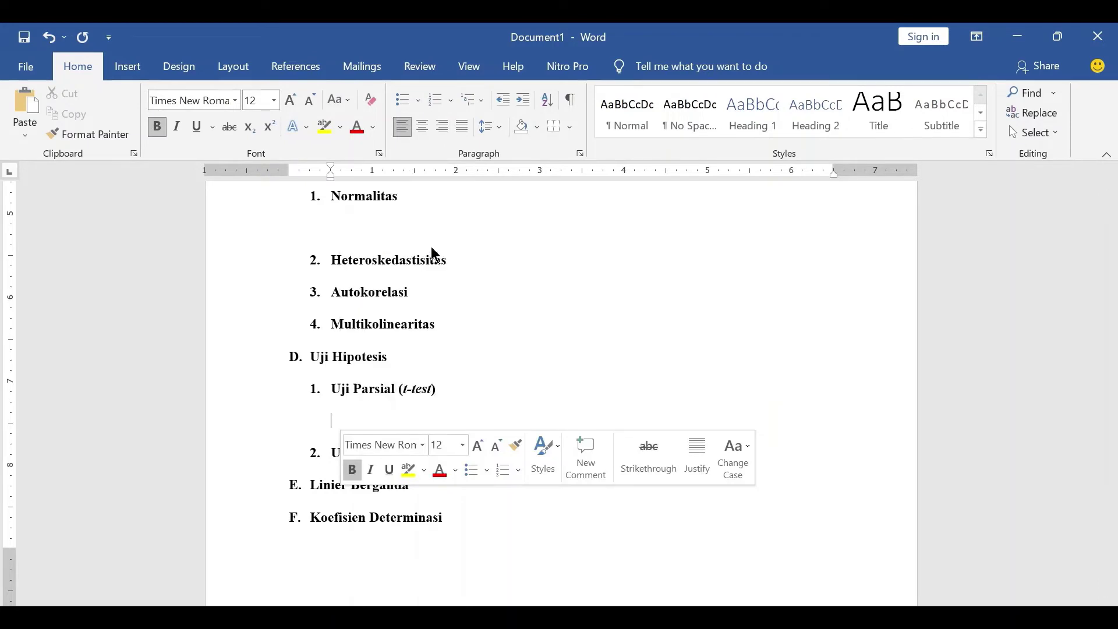
# Step: Paste the same coefficient table as a picture on the blank line under the "Linier Berganda" heading
pyautogui.scroll(3, 454, 501)
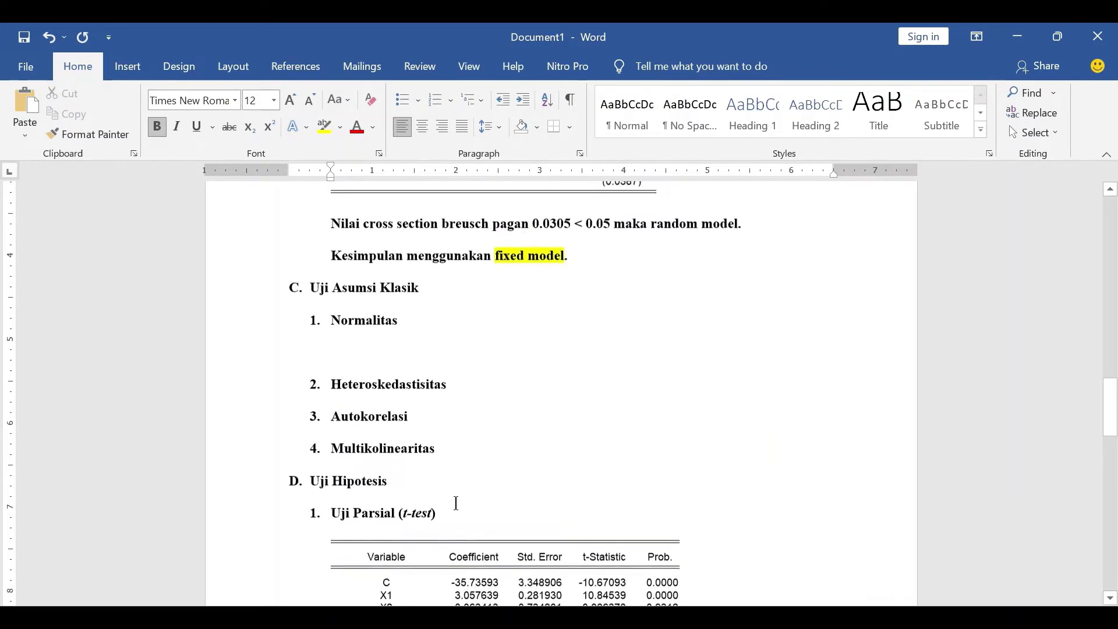
pyautogui.scroll(-3, 454, 502)
pyautogui.scroll(-5, 383, 414)
pyautogui.click(383, 414)
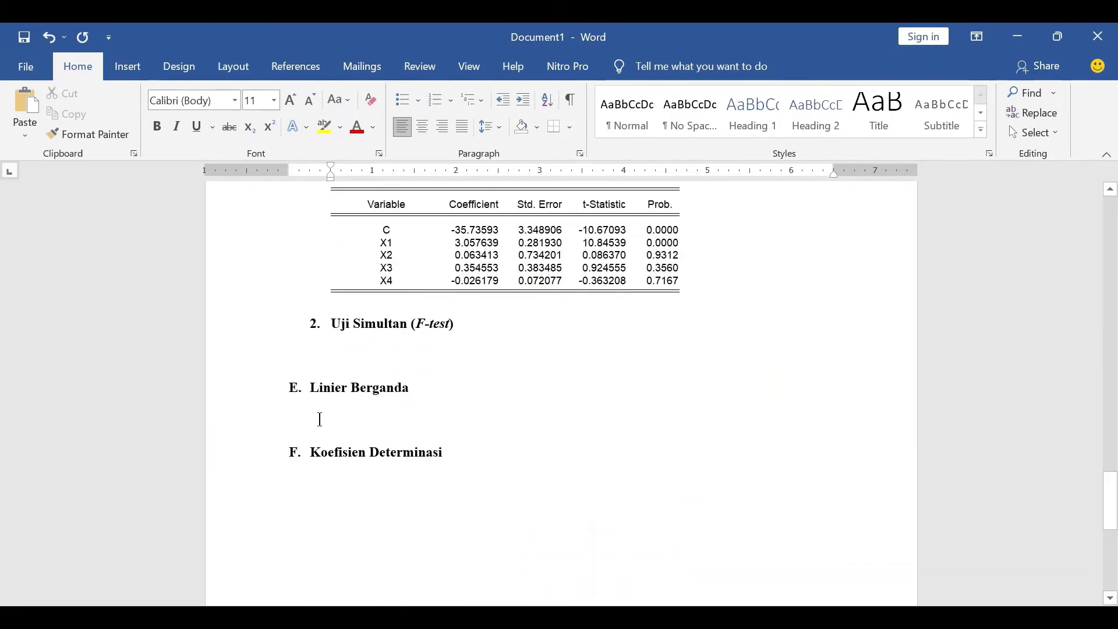
pyautogui.click(319, 420)
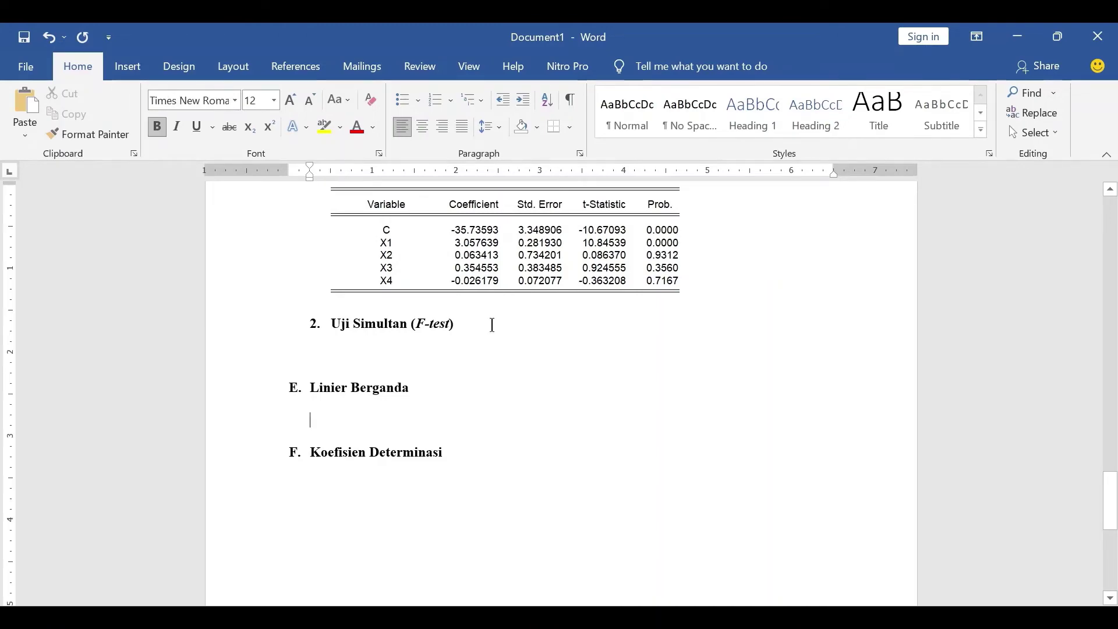
pyautogui.click(355, 618)
pyautogui.rightClick(319, 421)
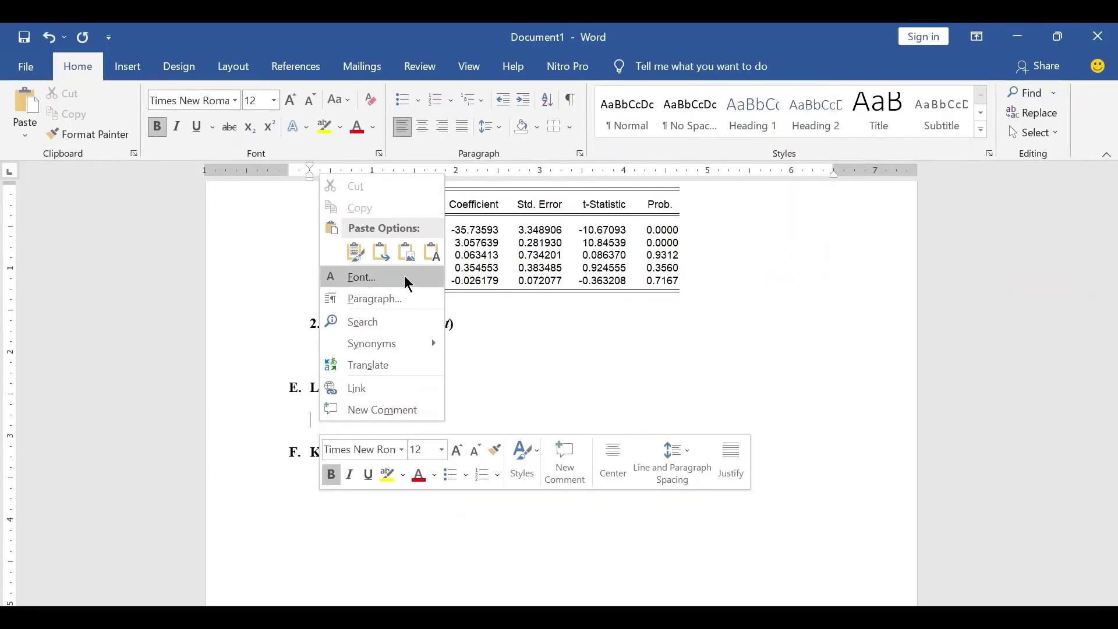
pyautogui.click(406, 253)
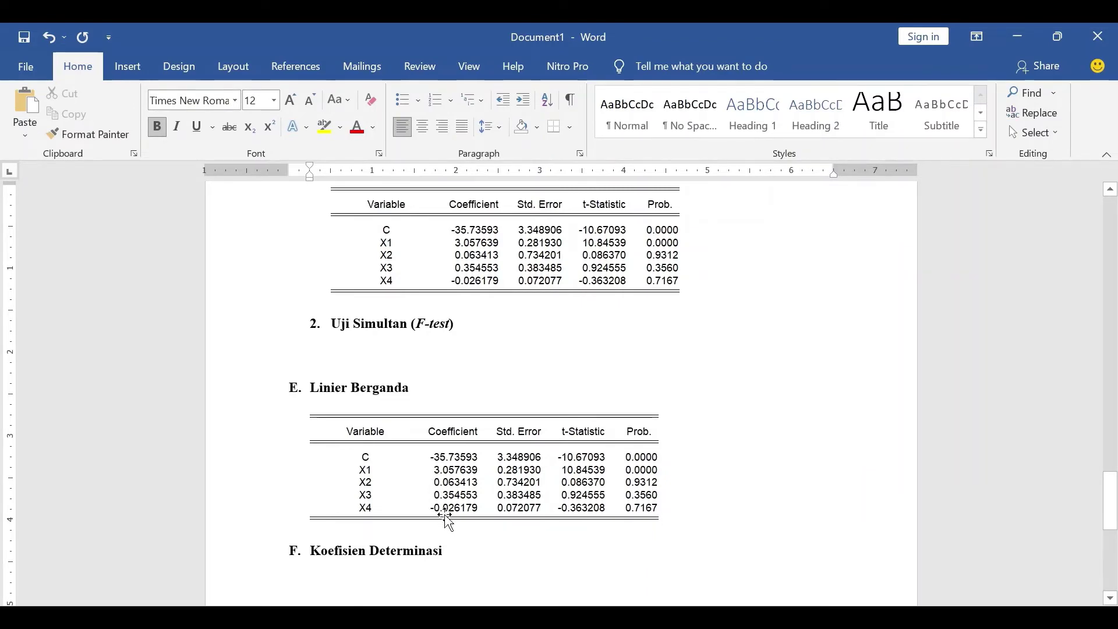
# Step: Switch to EViews and copy the block of regression statistics from R-squared through Prob(F-statistic)
pyautogui.hotkey('alt', 'Tab')
pyautogui.click(398, 380)
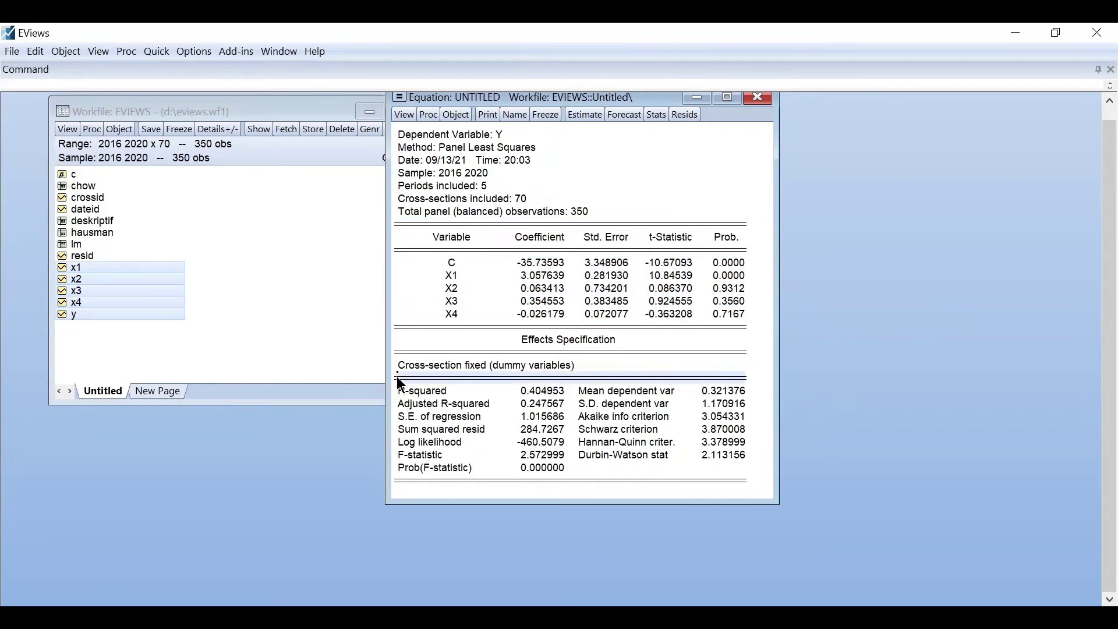
pyautogui.hotkey('shift', 'Down')
pyautogui.hotkey('shift', 'Down')
pyautogui.hotkey('shift', 'Down')
pyautogui.hotkey('shift', 'Down')
pyautogui.hotkey('shift', 'Down')
pyautogui.hotkey('shift', 'Down')
pyautogui.hotkey('shift', 'Down')
pyautogui.hotkey('shift', 'Down')
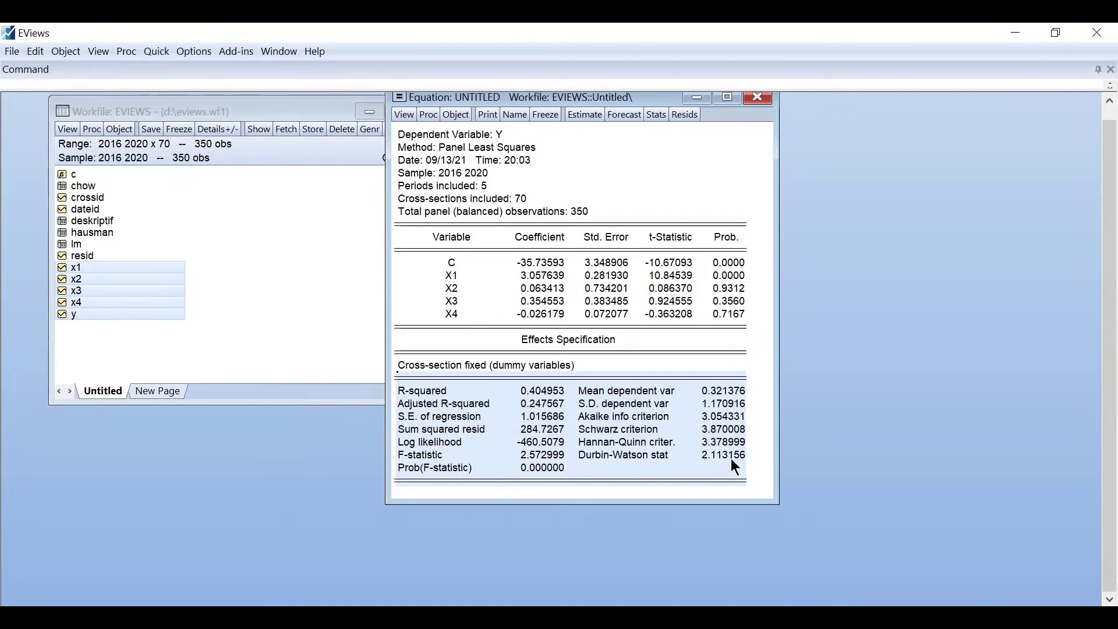
# Step: Switch to Word and paste the regression statistics as a picture under "Uji Simultan (F-test)"
pyautogui.hotkey('alt', 'Tab')
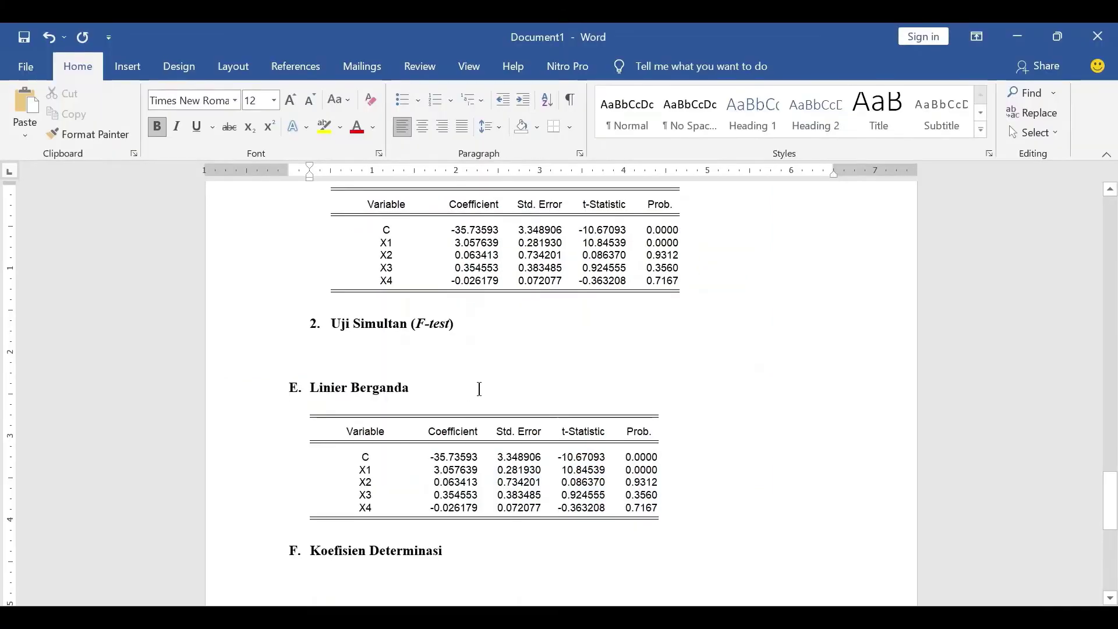
pyautogui.click(345, 347)
pyautogui.rightClick(354, 357)
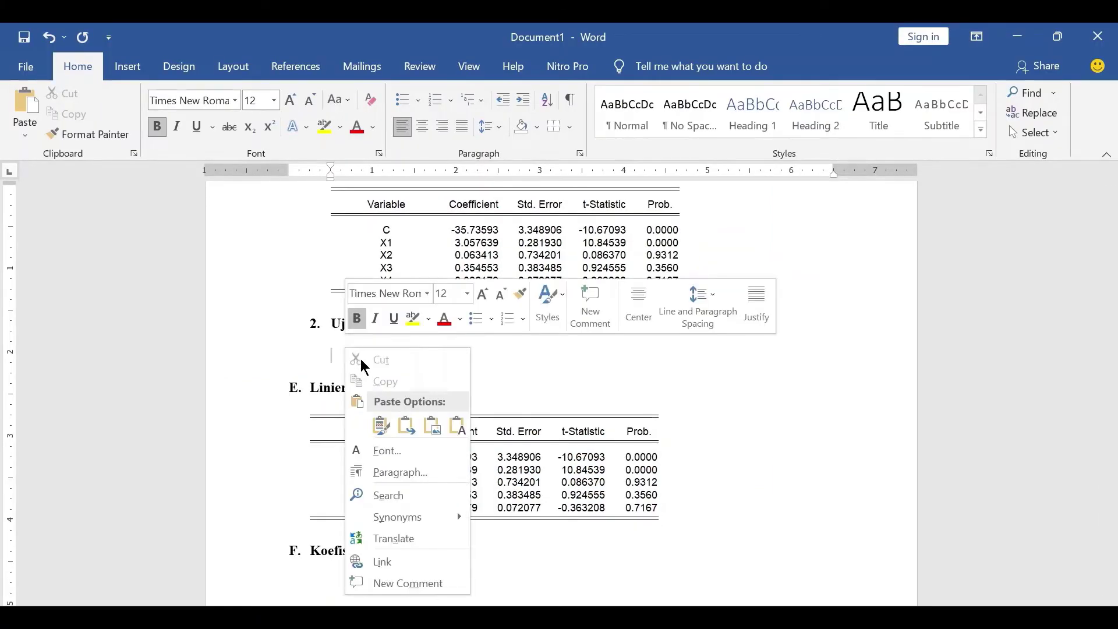
pyautogui.click(431, 424)
# Step: Paste the regression statistics as a picture on the line under the "Koefisien Determinasi" heading
pyautogui.scroll(-5, 474, 392)
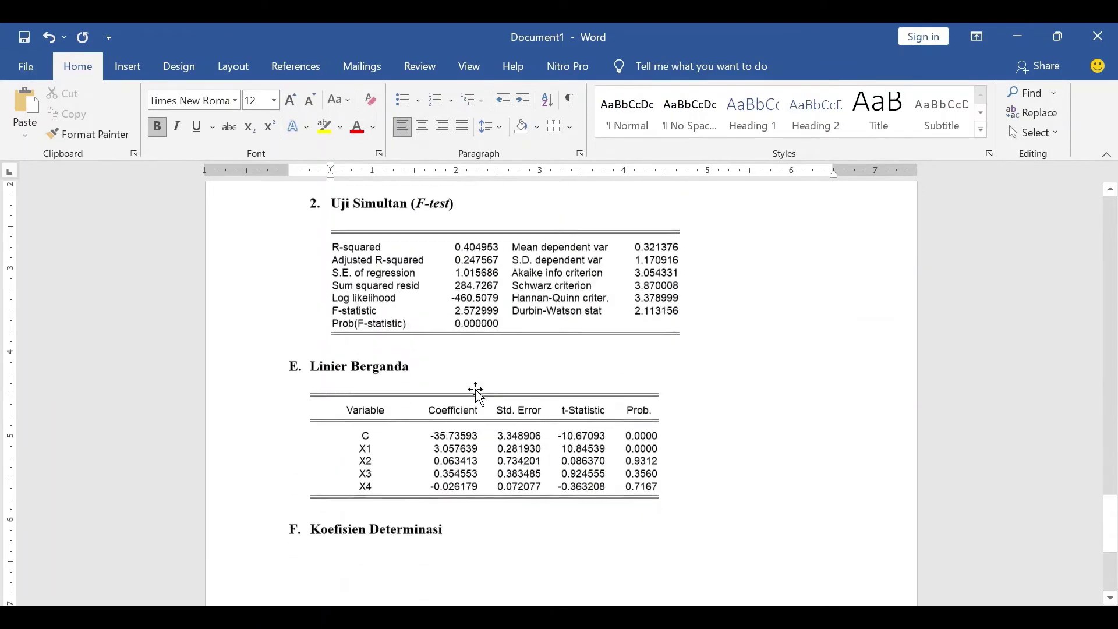
pyautogui.click(323, 383)
pyautogui.rightClick(326, 386)
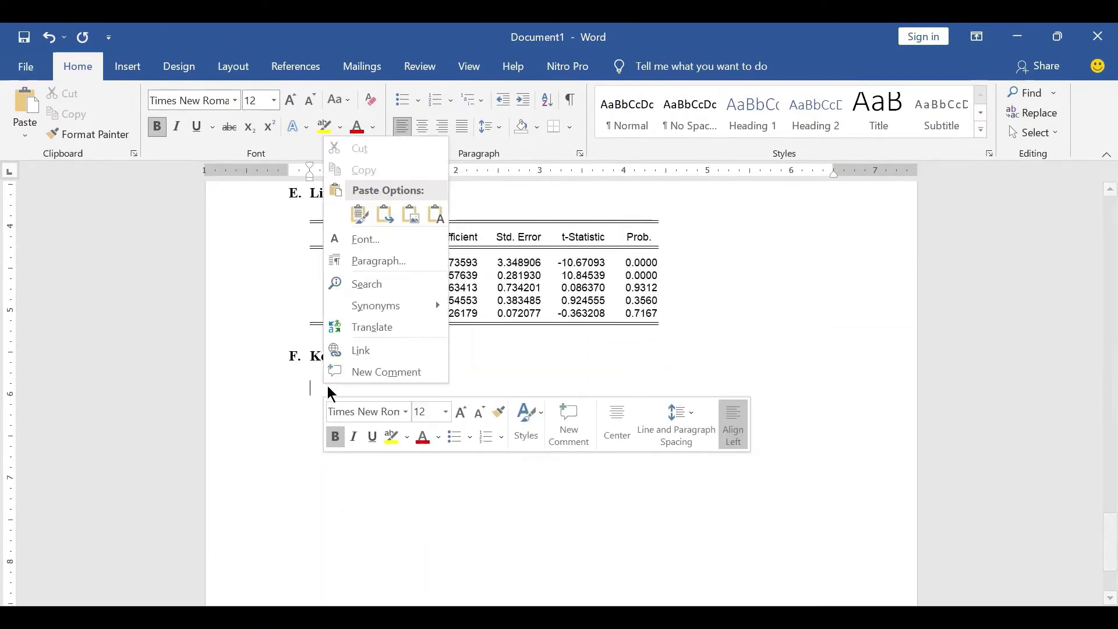
pyautogui.click(410, 215)
# Step: Paste the regression statistics as a picture under the "Autokorelasi" heading in the classical assumption section
pyautogui.scroll(15, 515, 352)
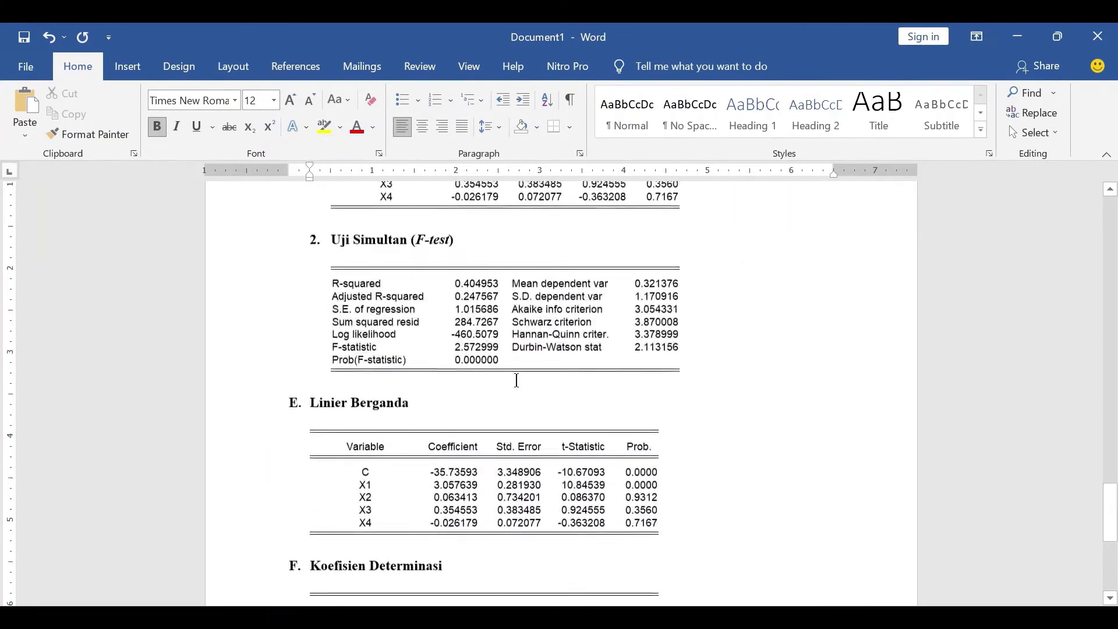
pyautogui.scroll(3, 515, 352)
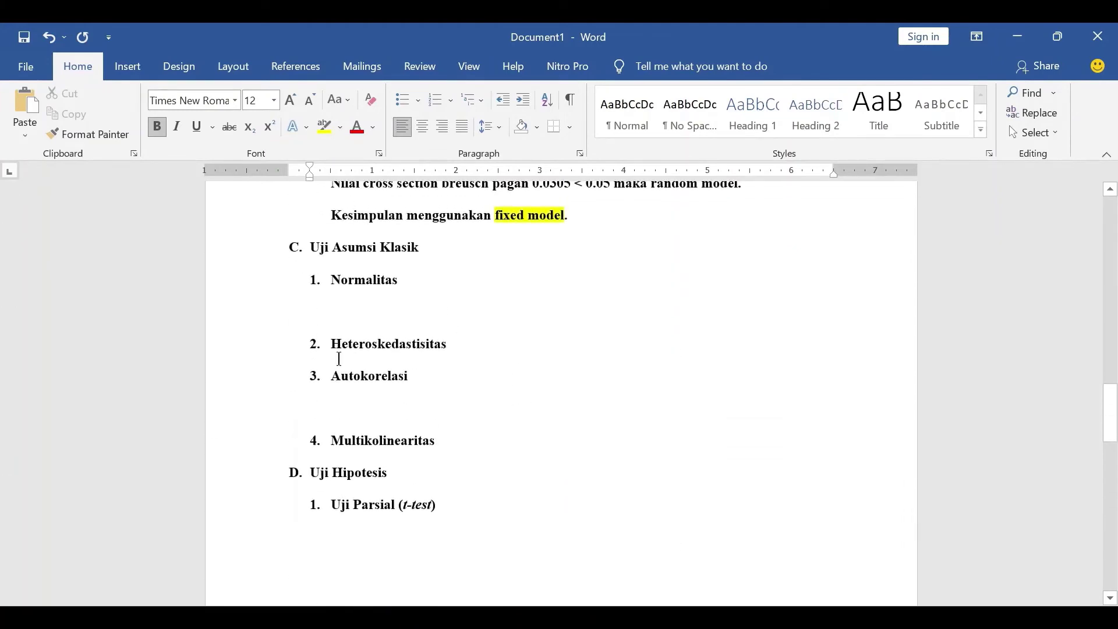
pyautogui.click(347, 406)
pyautogui.rightClick(351, 407)
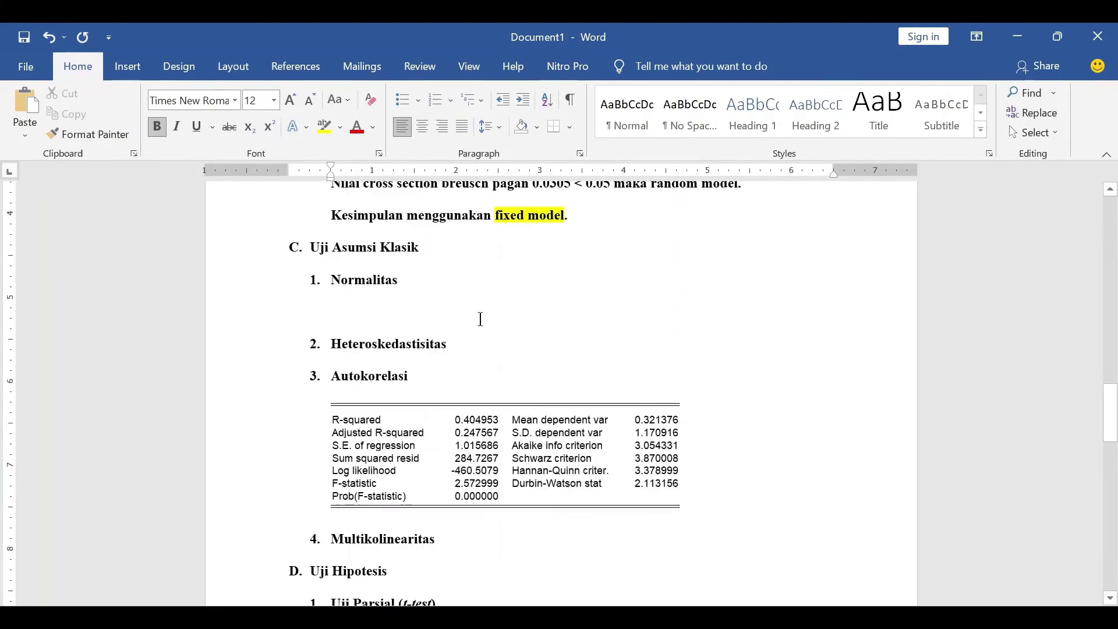
pyautogui.click(438, 239)
# Step: Switch to EViews, freeze the equation output as a table and name it parsial
pyautogui.hotkey('alt', 'Tab')
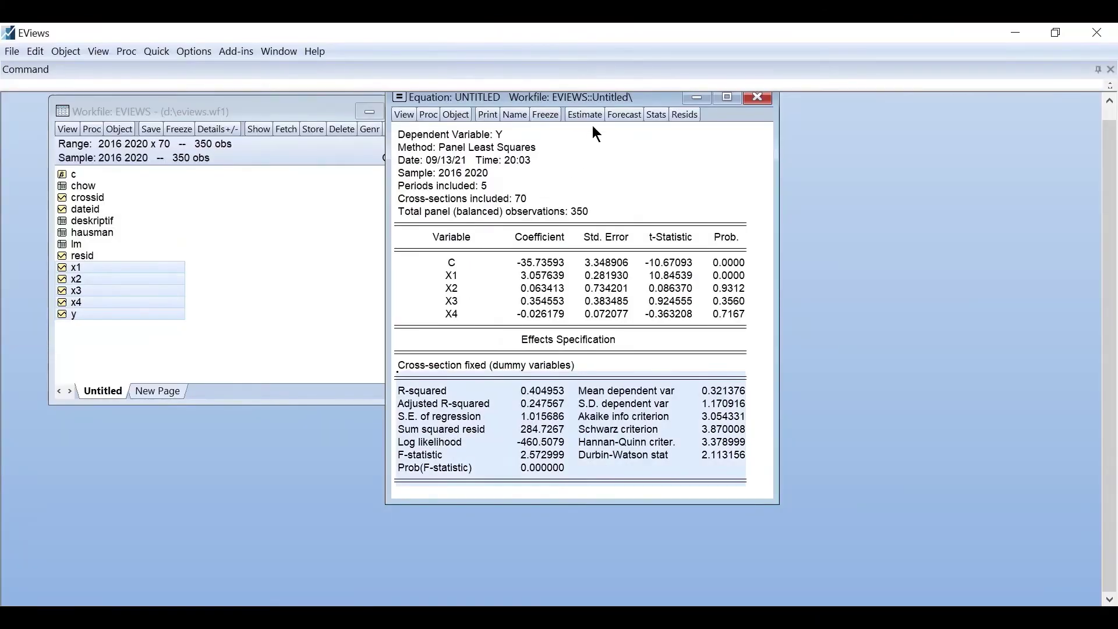
pyautogui.click(545, 114)
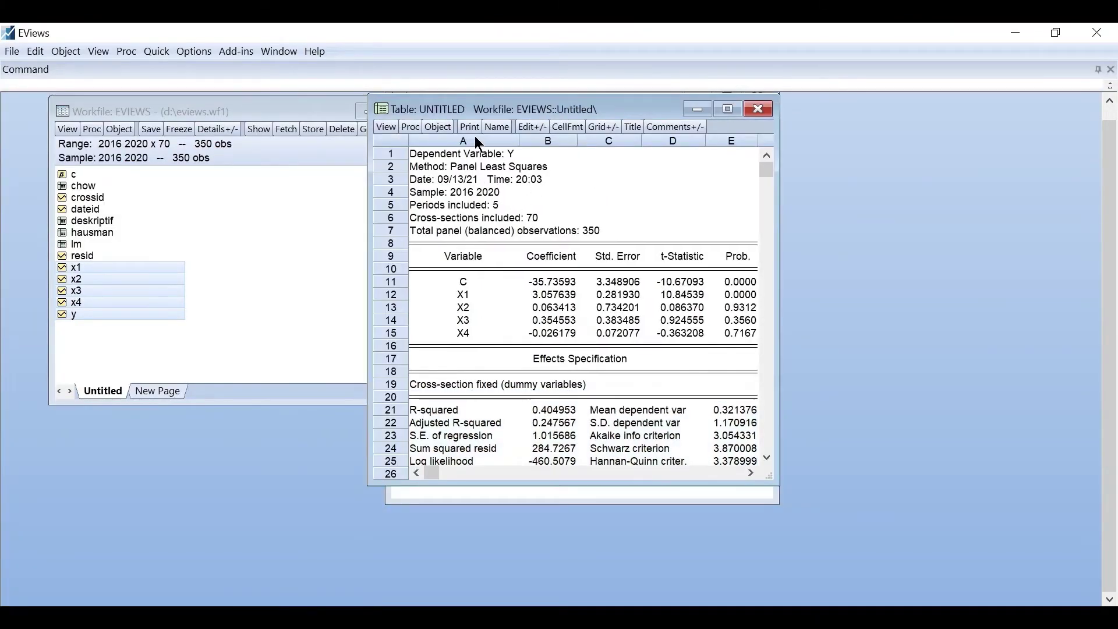
pyautogui.click(492, 128)
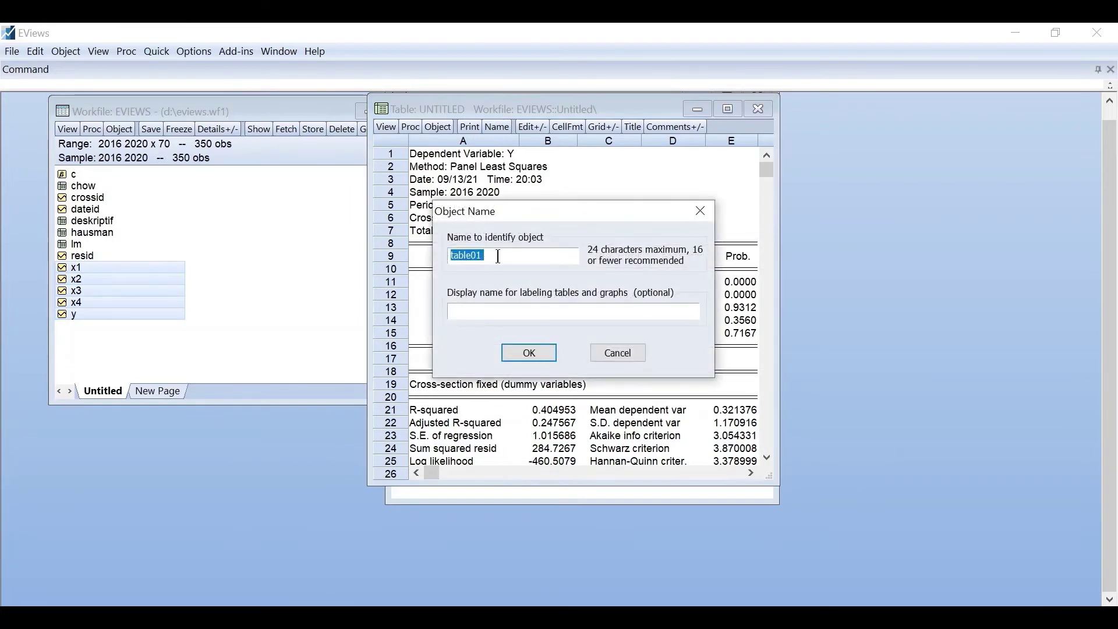
pyautogui.write('parsial')
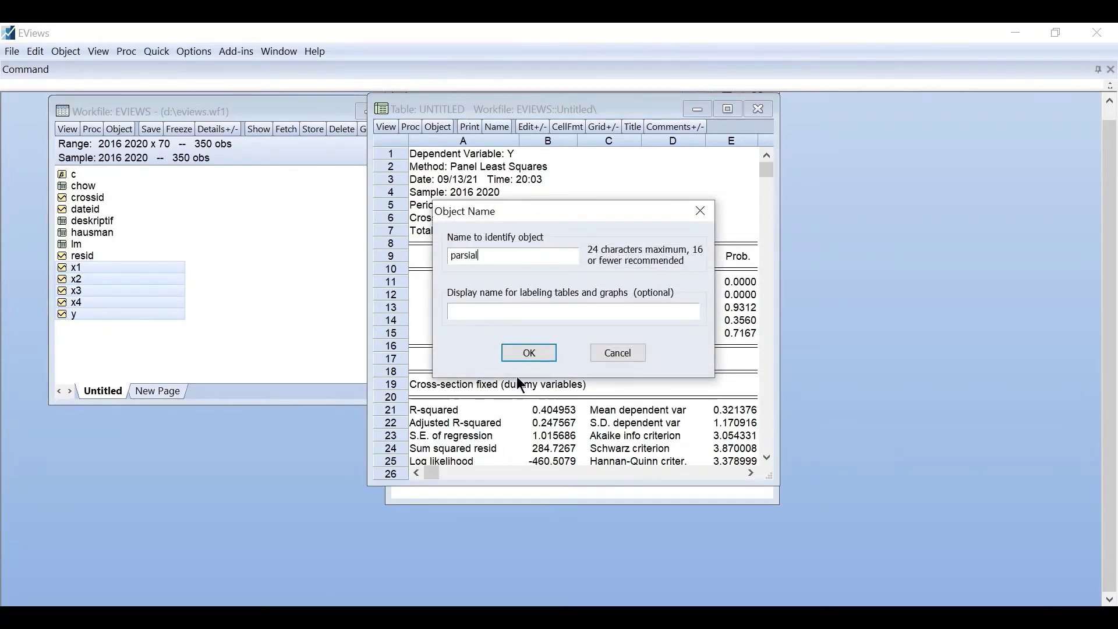
pyautogui.click(530, 351)
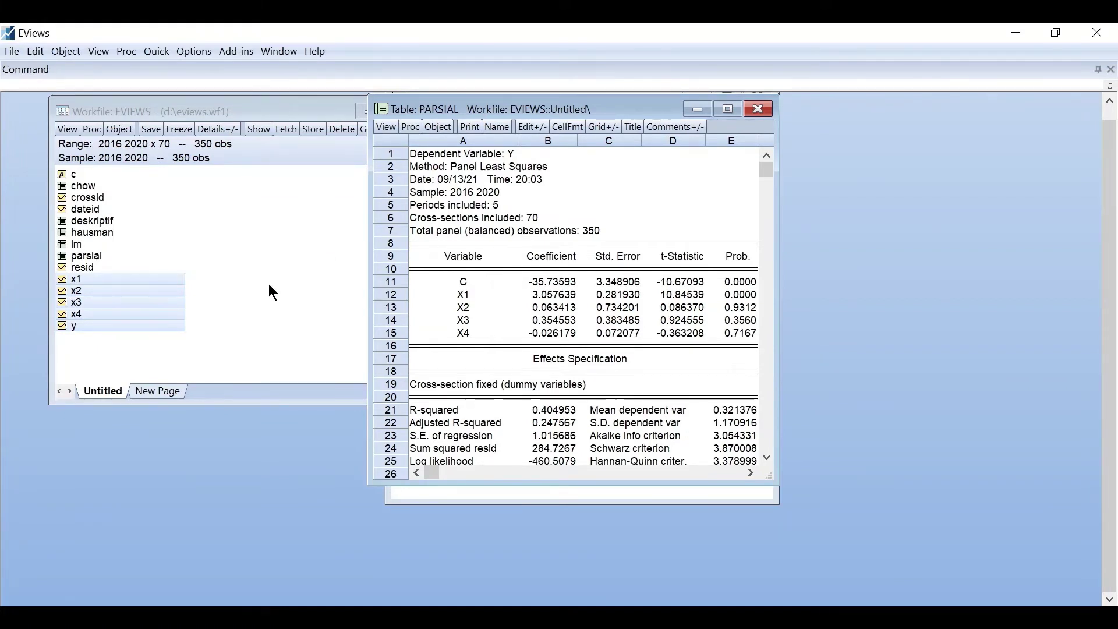
# Step: Close the parsial table and delete the untitled equation
pyautogui.click(768, 116)
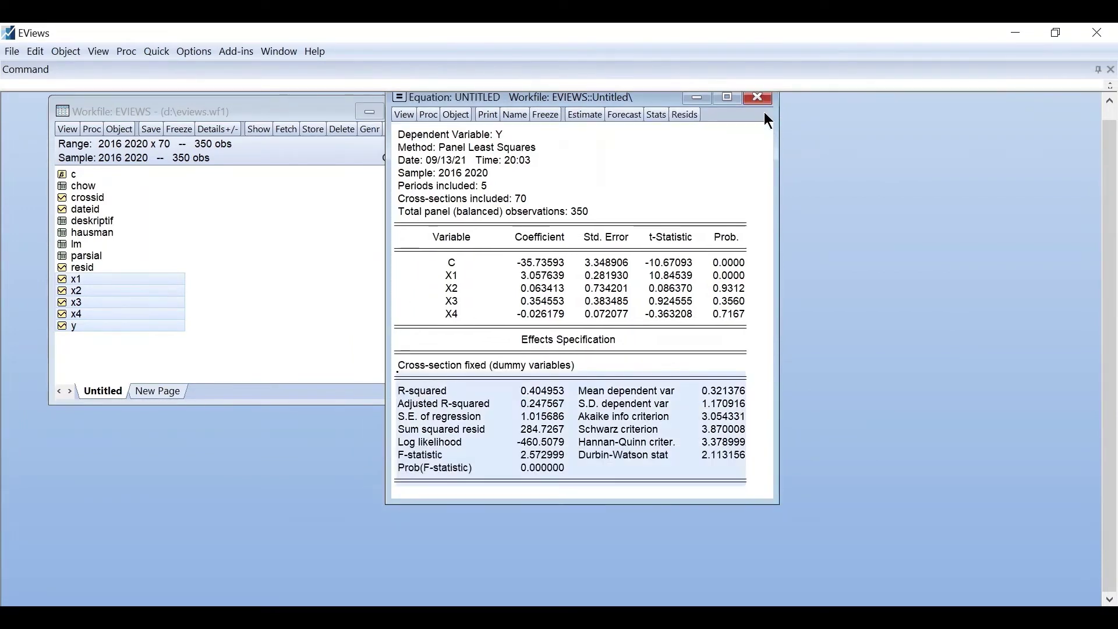
pyautogui.click(757, 97)
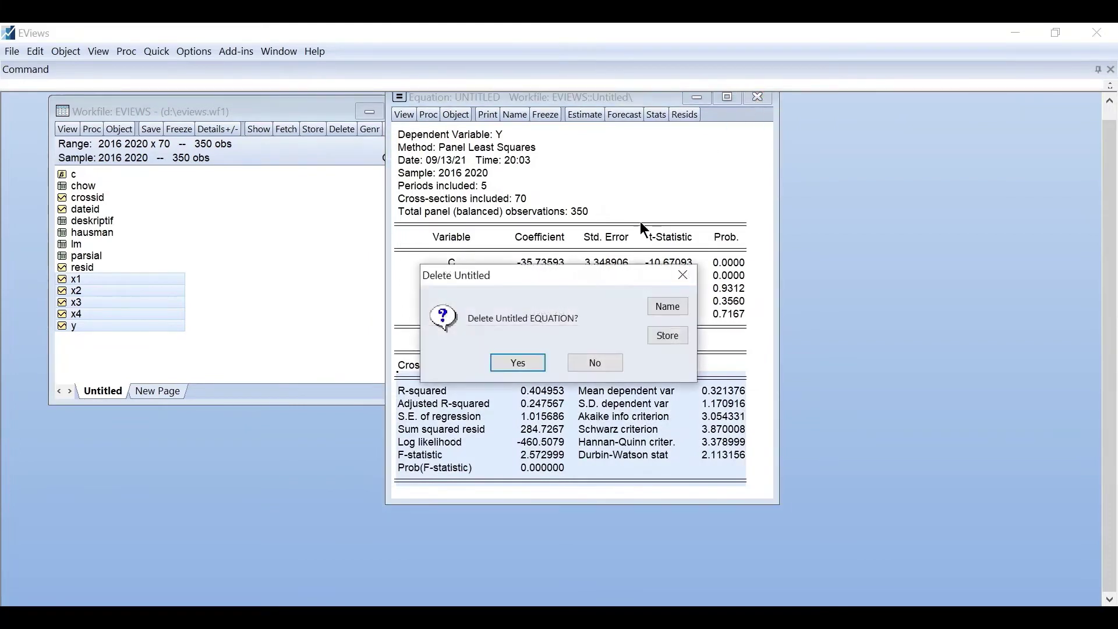
pyautogui.click(520, 366)
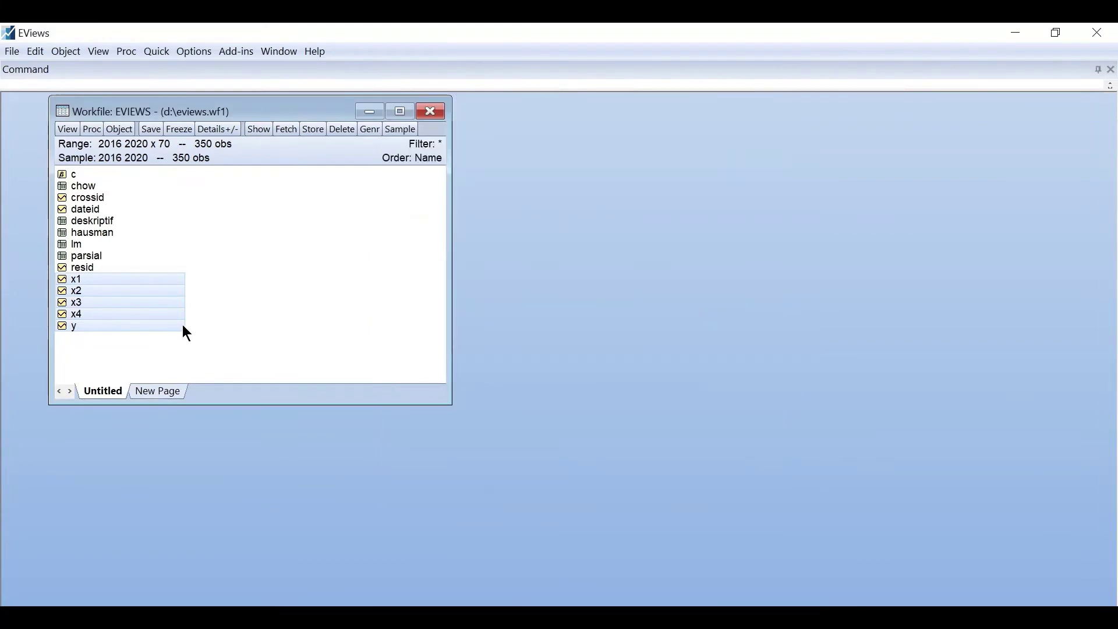
# Step: Open the selected series y and x1 to x4 as an equation and set its cross-section effects to Fixed
pyautogui.rightClick(126, 310)
pyautogui.moveTo(200, 319)
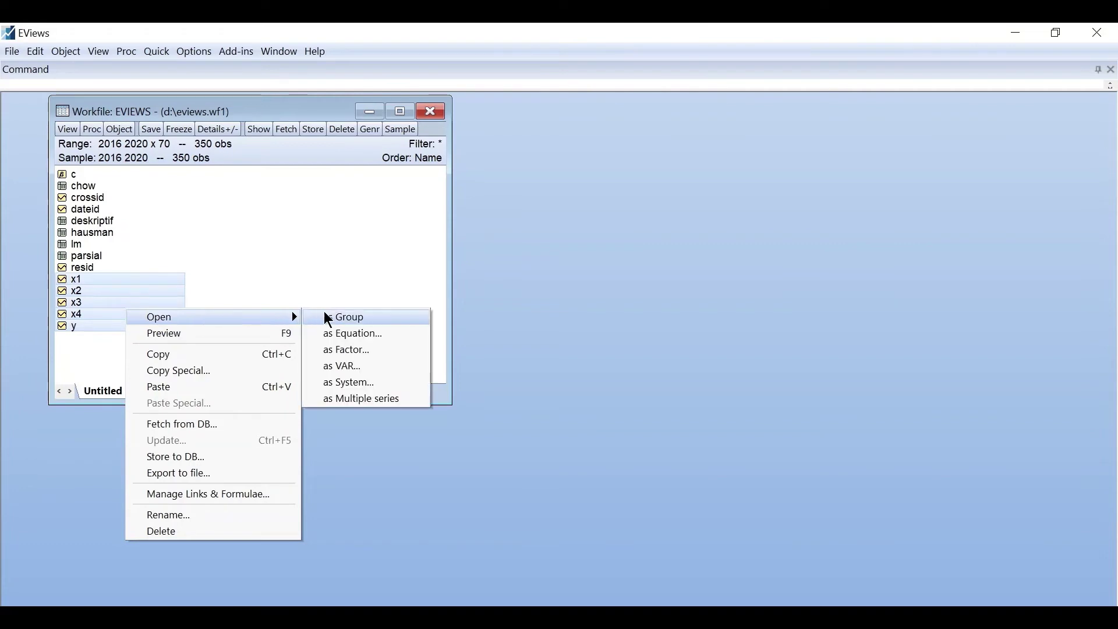
pyautogui.click(404, 333)
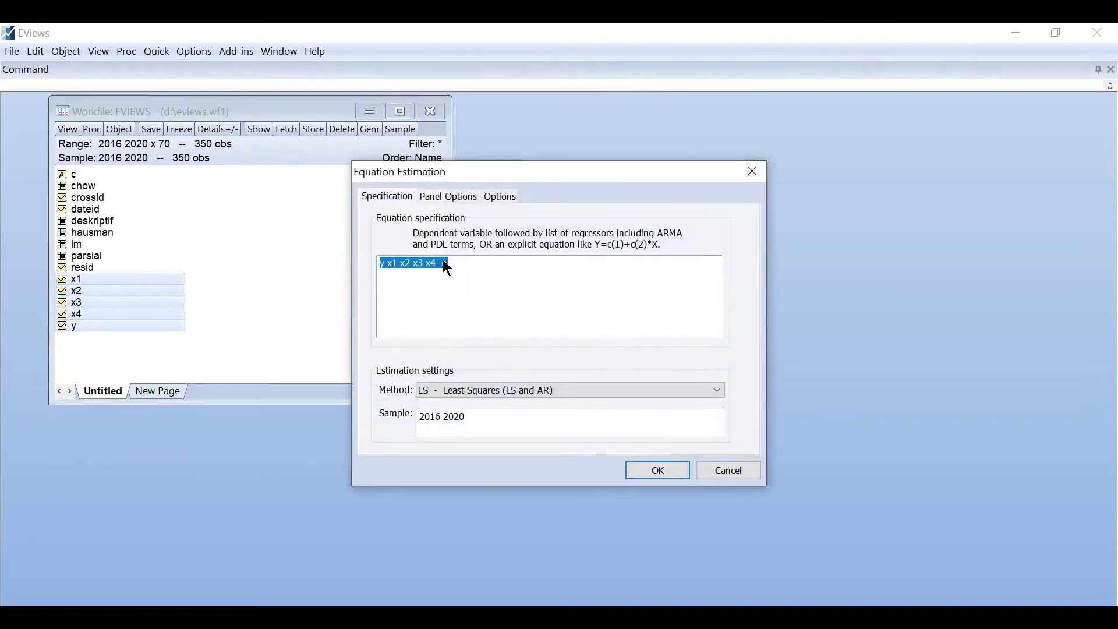
pyautogui.click(441, 198)
pyautogui.click(460, 236)
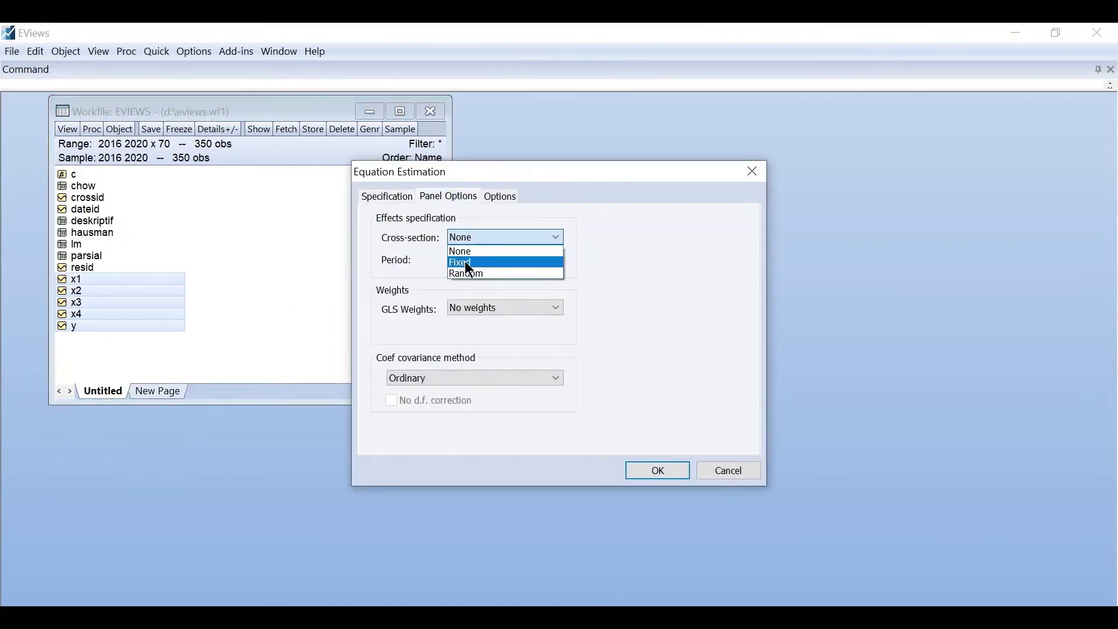
pyautogui.click(466, 261)
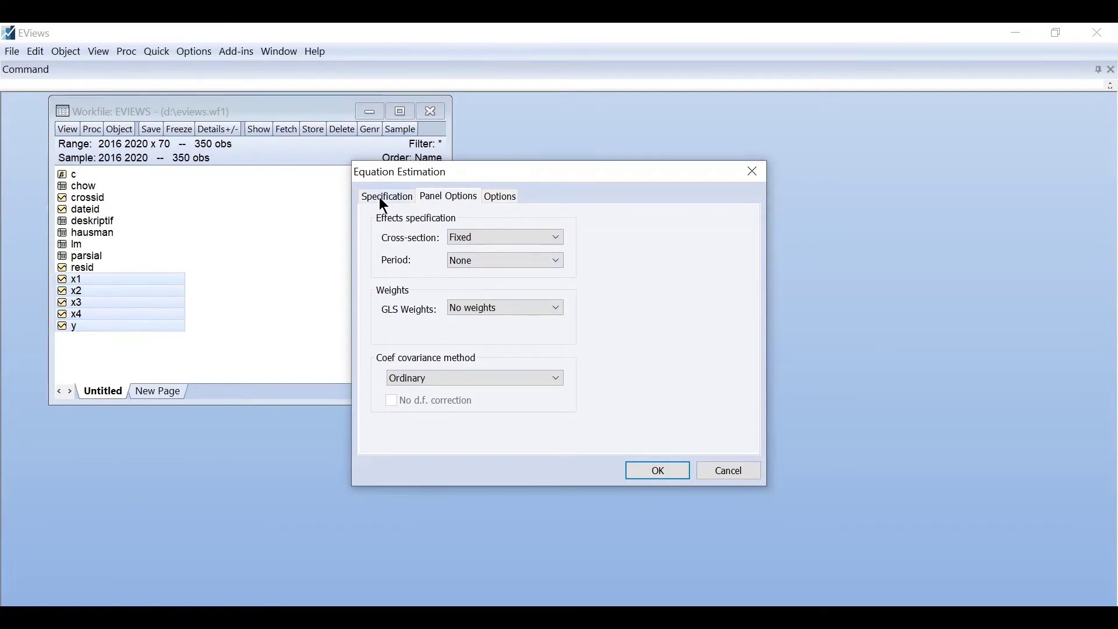
# Step: Change the equation specification to y c x1 x2 x3 x4, estimate it, and move the output window up
pyautogui.click(382, 197)
pyautogui.click(452, 266)
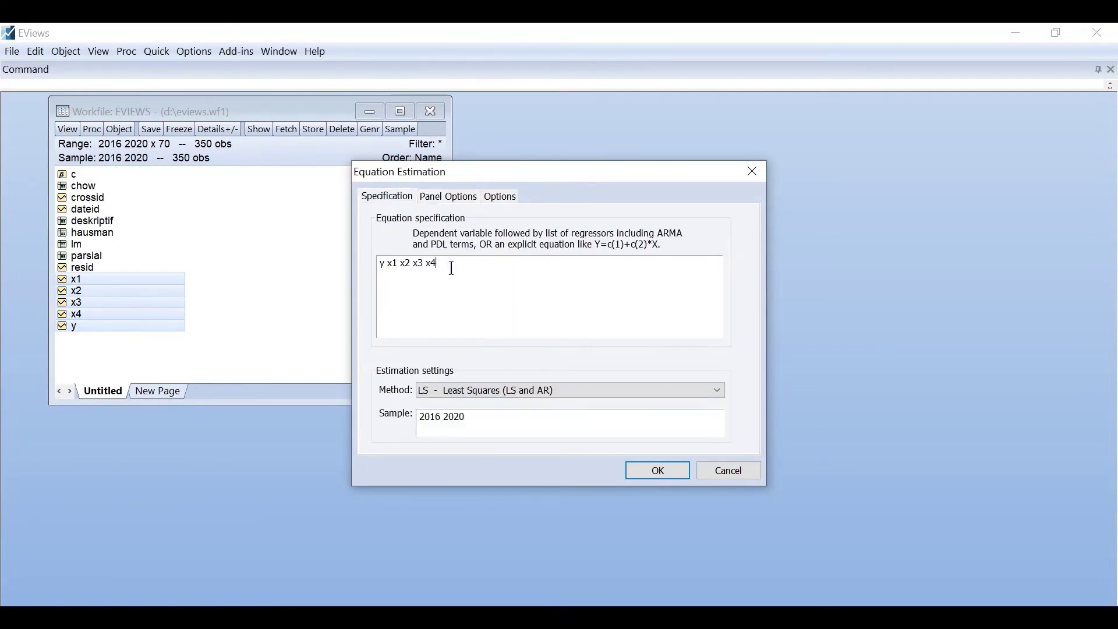
pyautogui.click(390, 265)
pyautogui.write('c')
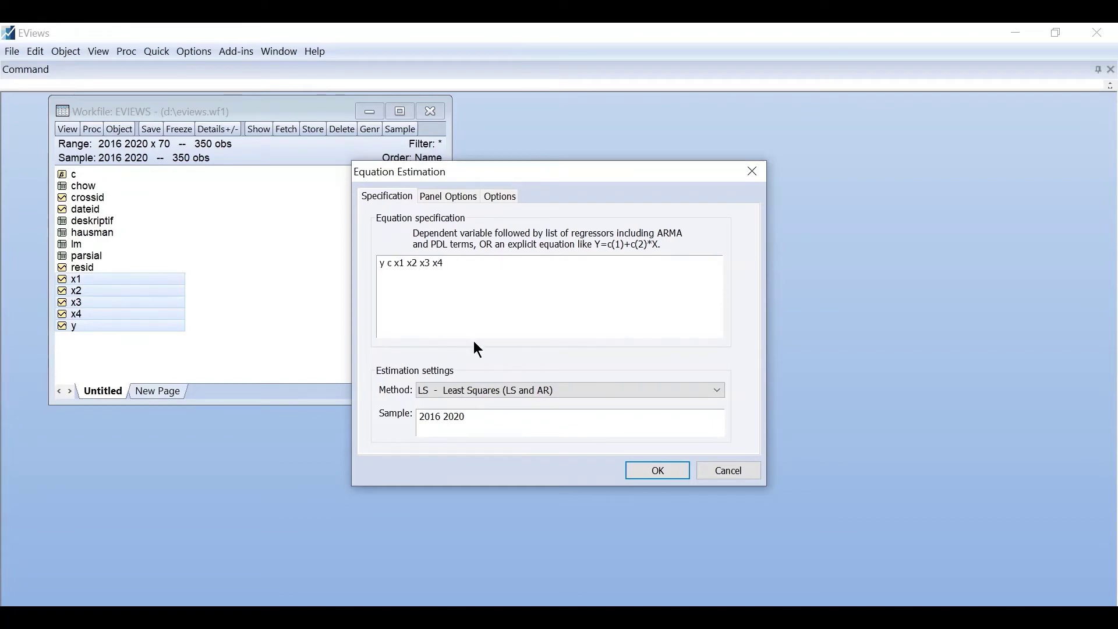
pyautogui.click(647, 466)
pyautogui.moveTo(598, 136); pyautogui.dragTo(629, 102)
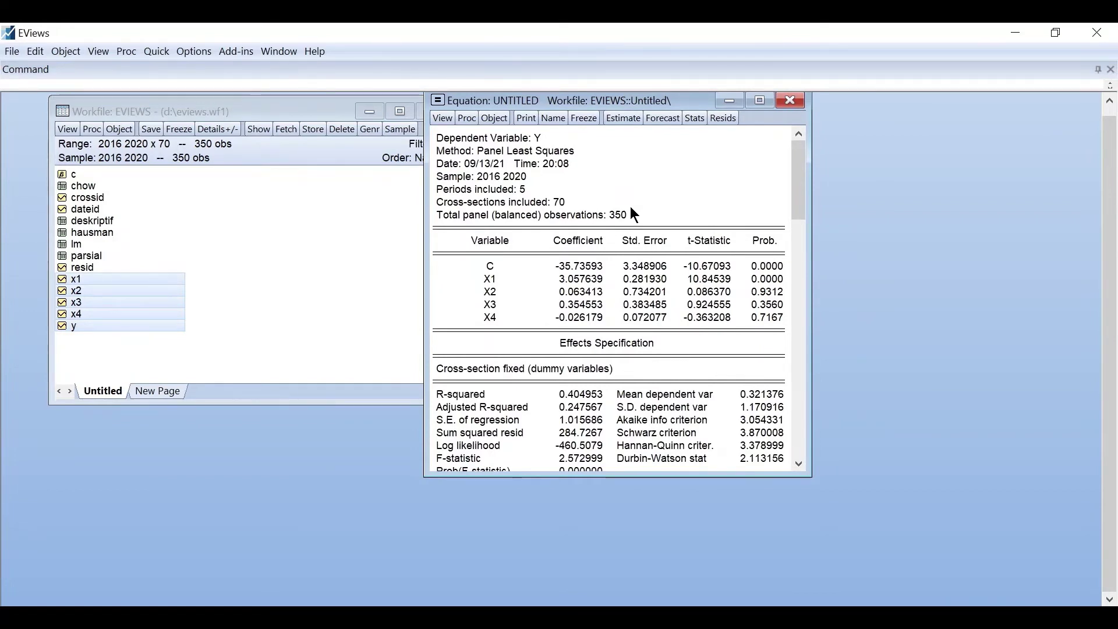
# Step: Run the histogram normality test on the residuals of the fixed-effects equation
pyautogui.click(443, 118)
pyautogui.moveTo(480, 210)
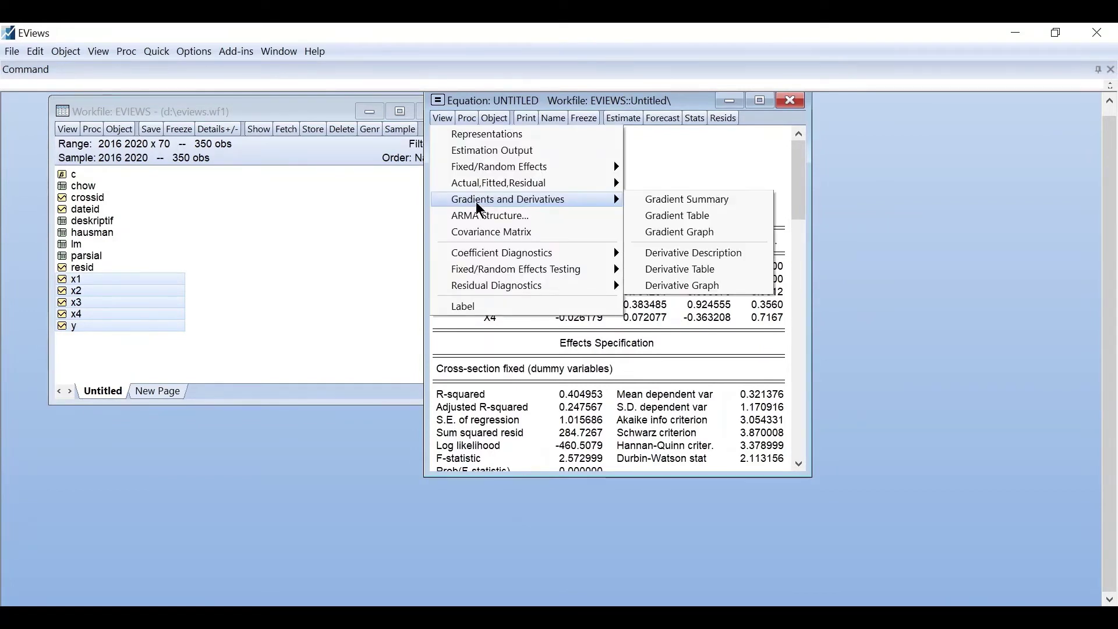
pyautogui.moveTo(512, 285)
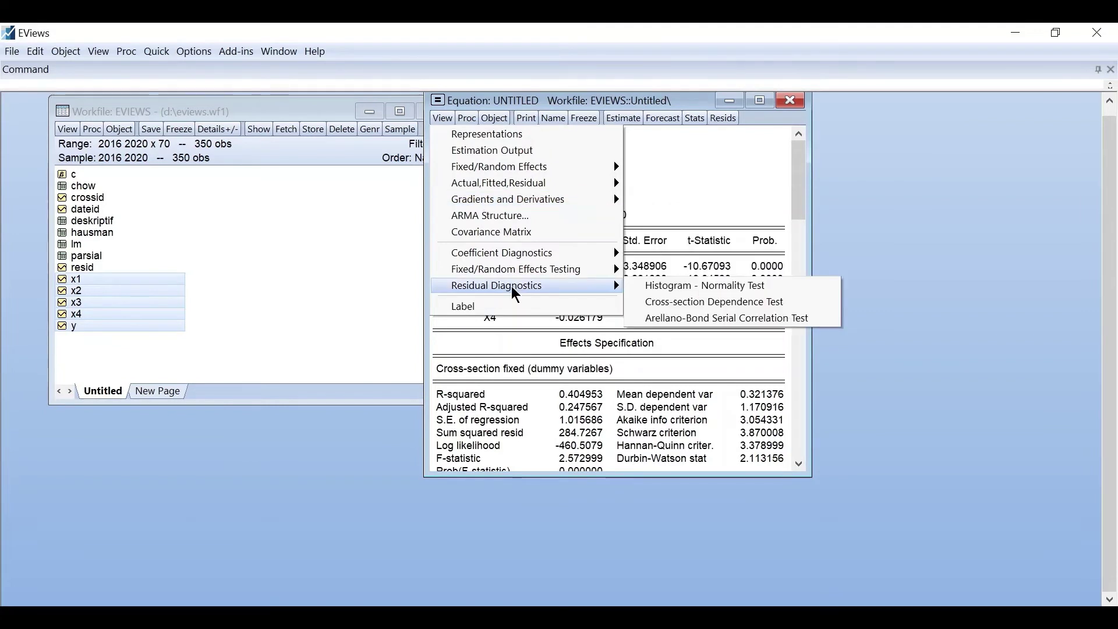
pyautogui.click(669, 287)
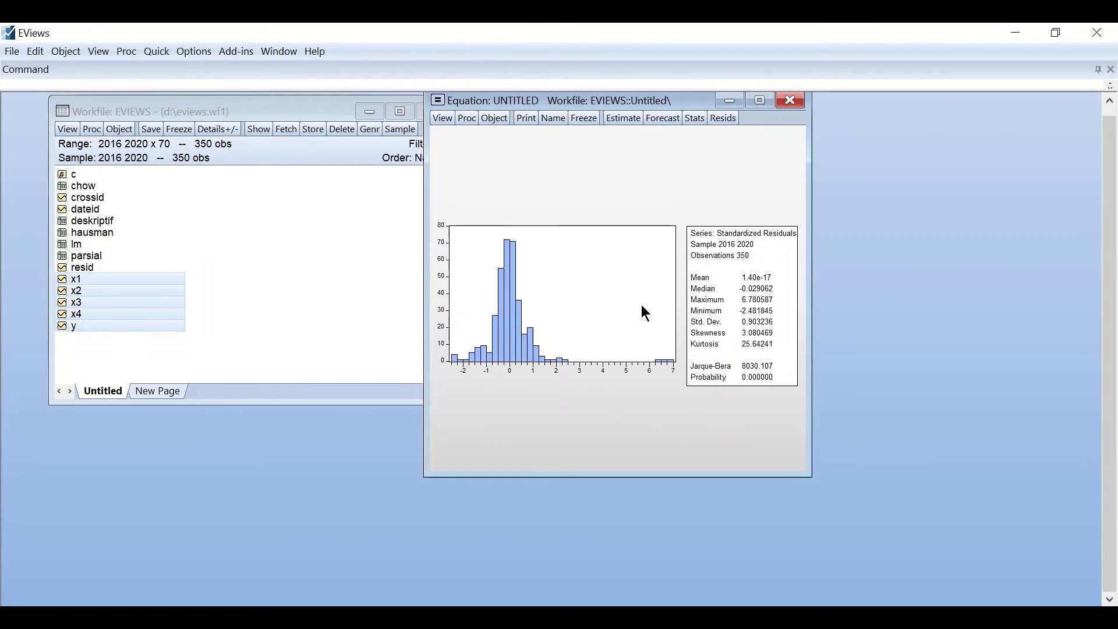
# Step: Copy the residual histogram, switch to Word and paste it under the Normalitas heading
pyautogui.click(597, 318)
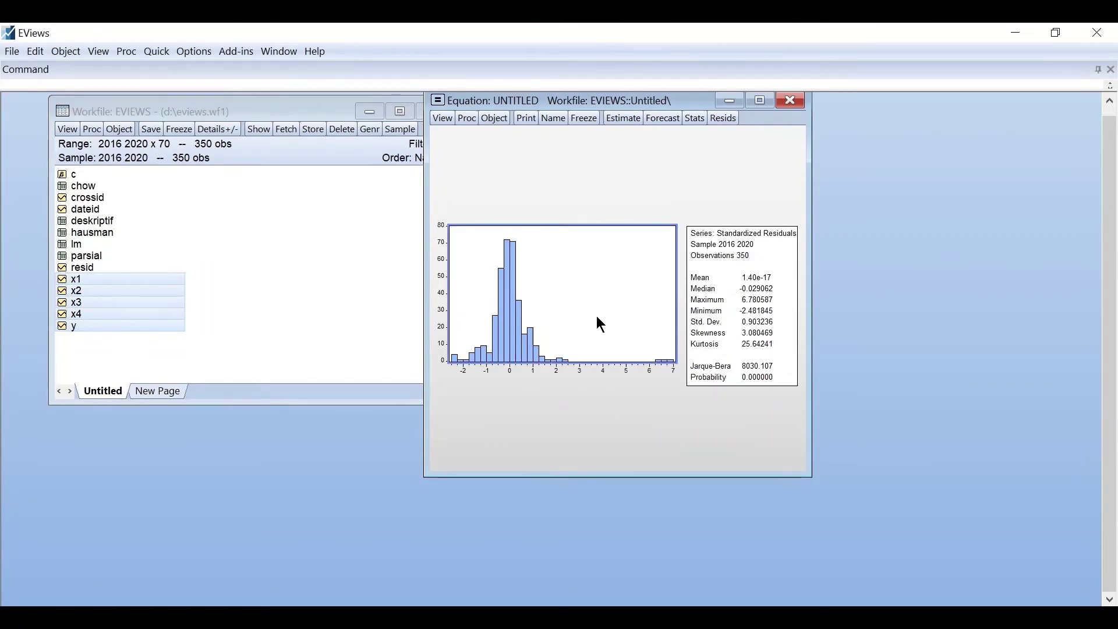
pyautogui.hotkey('alt', 'Tab')
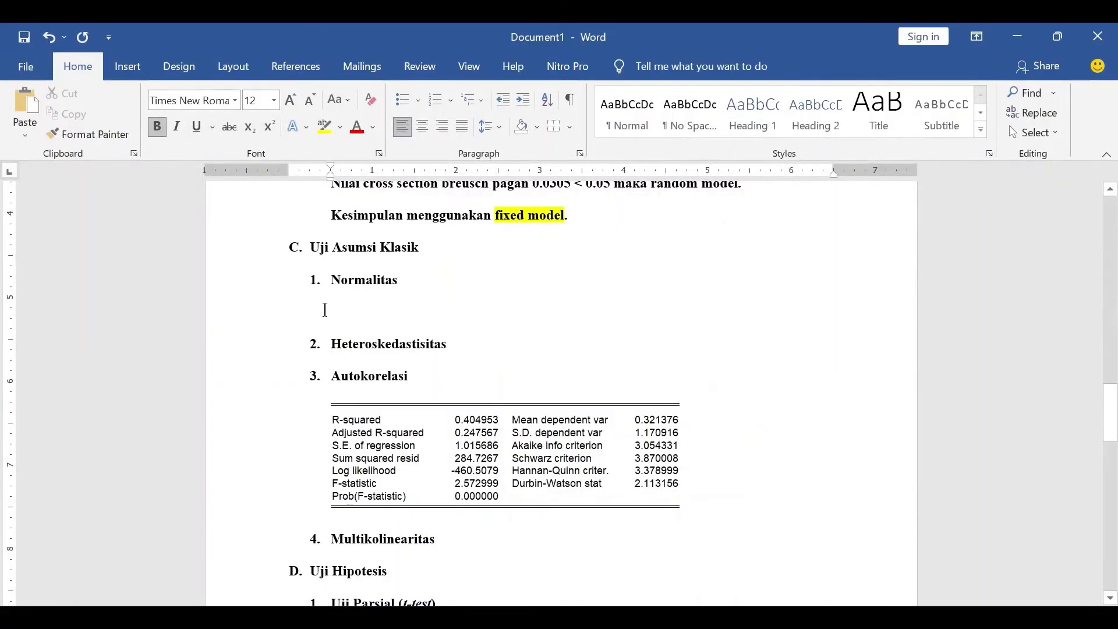
pyautogui.rightClick(337, 311)
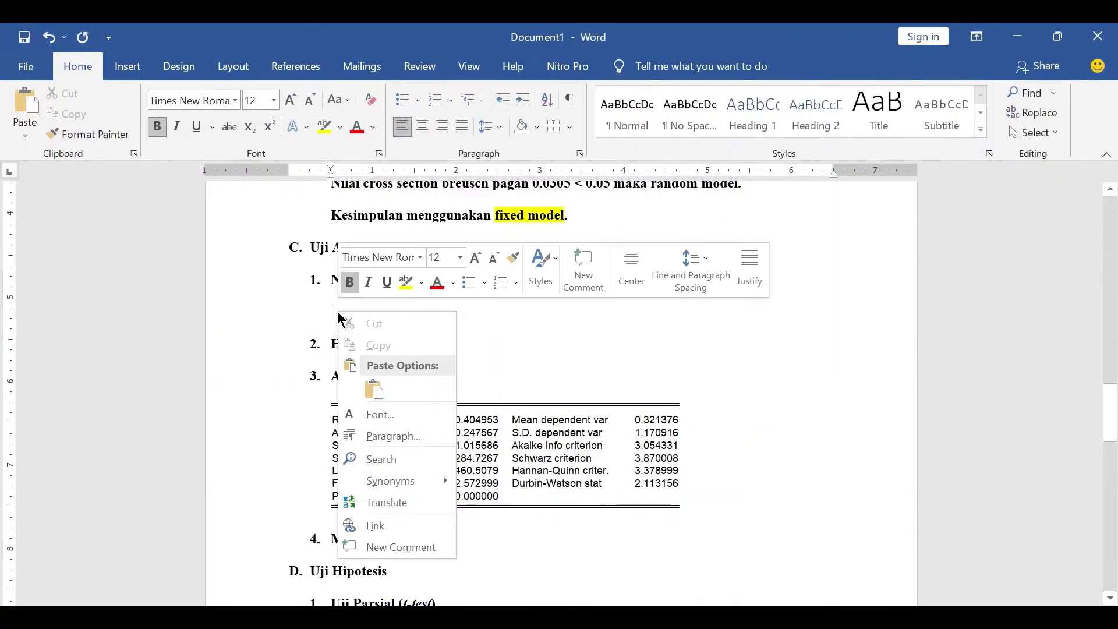
pyautogui.click(386, 386)
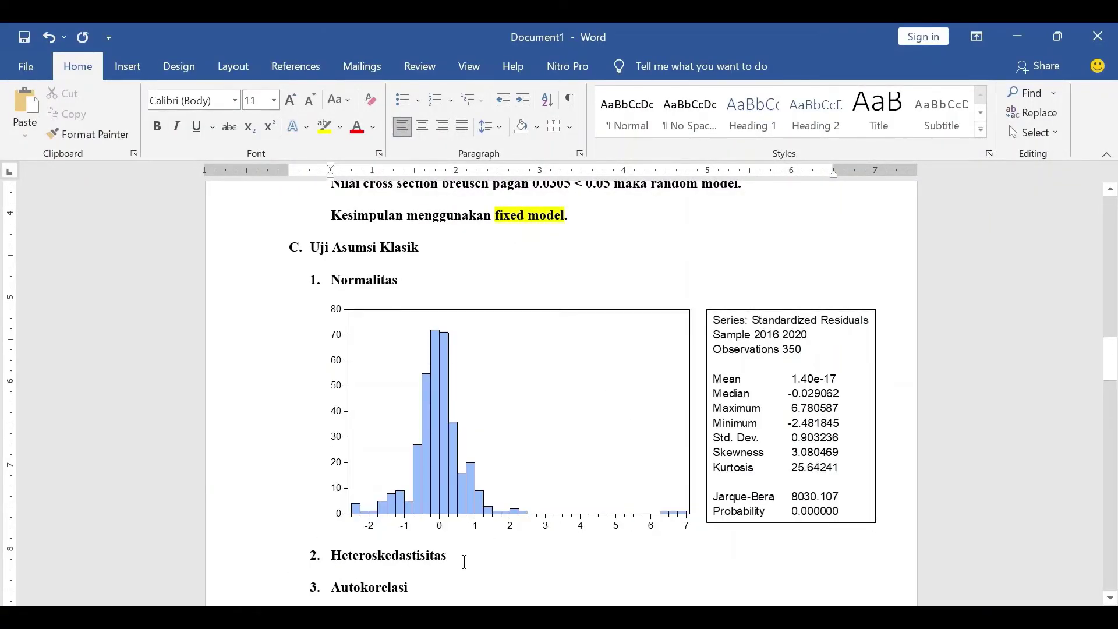
pyautogui.scroll(-4, 464, 562)
# Step: Switch to EViews, freeze the histogram as a graph named normalitas, and close the graph and the untitled equation
pyautogui.hotkey('alt', 'Tab')
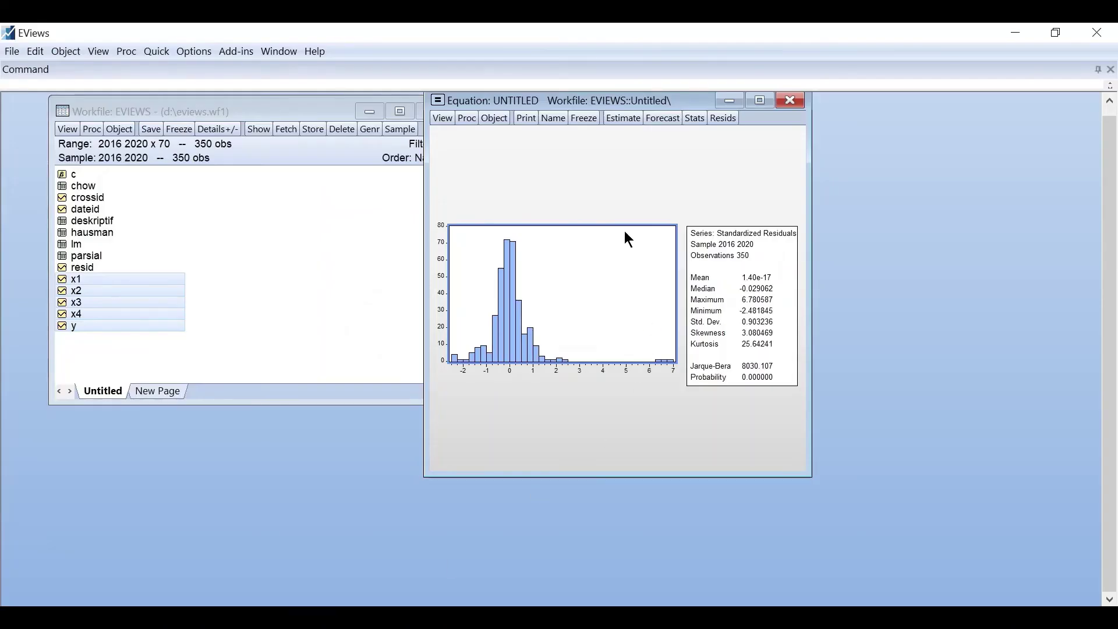
pyautogui.click(584, 118)
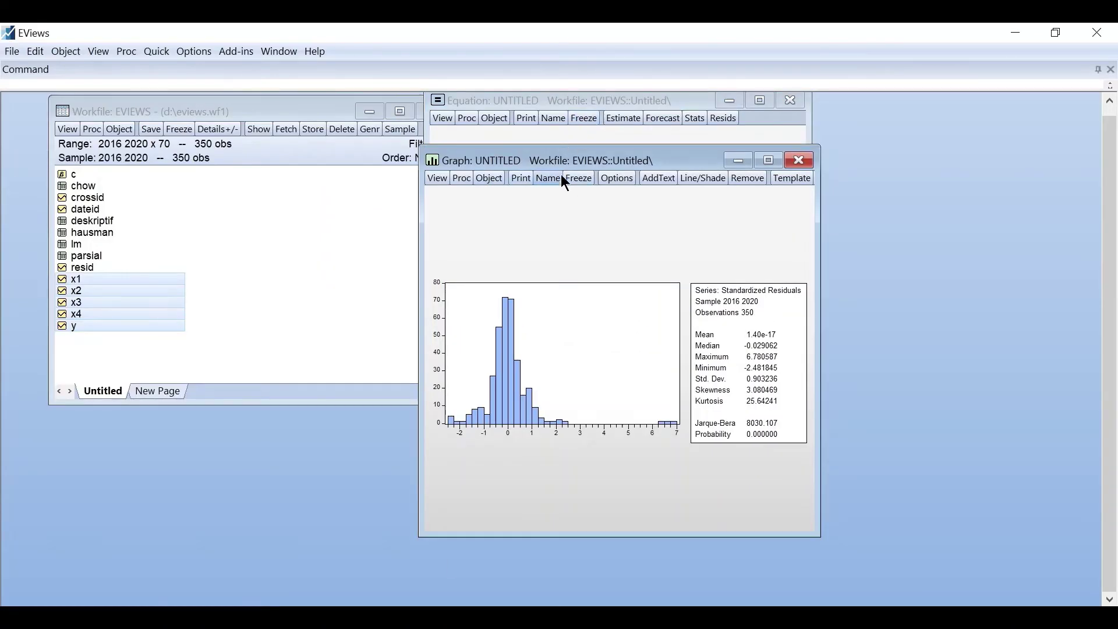
pyautogui.click(544, 180)
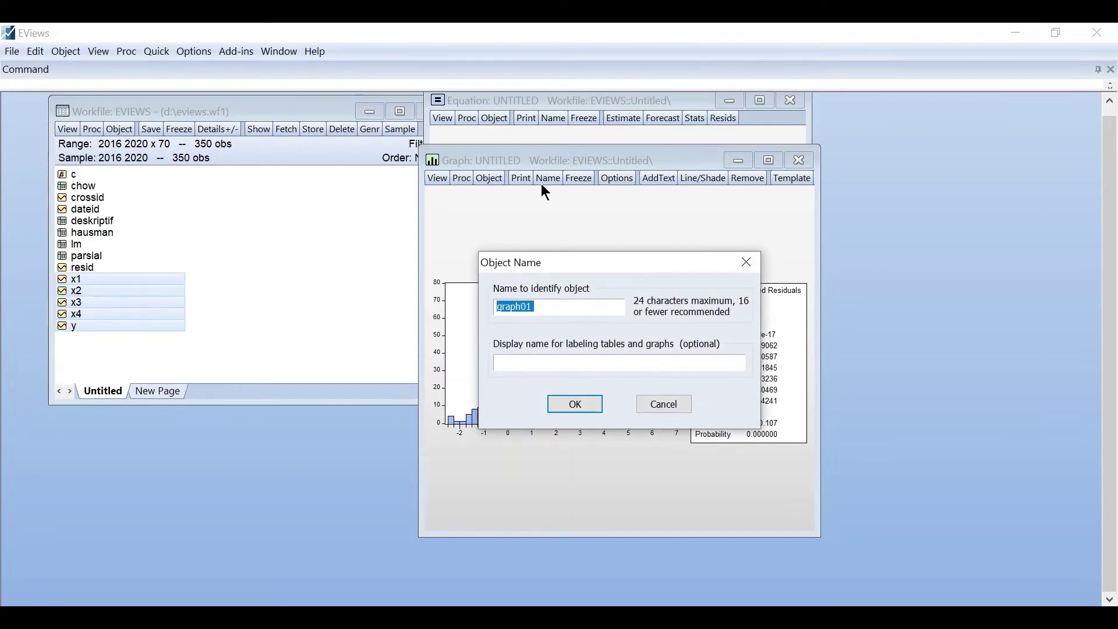
pyautogui.write('normalitas')
pyautogui.click(568, 403)
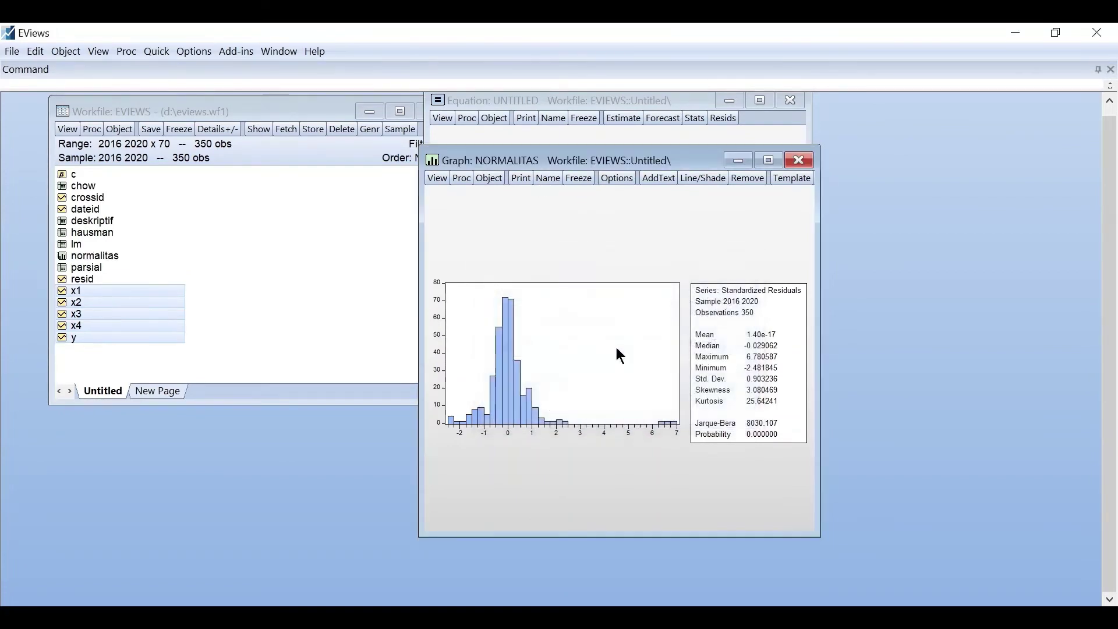
pyautogui.click(802, 159)
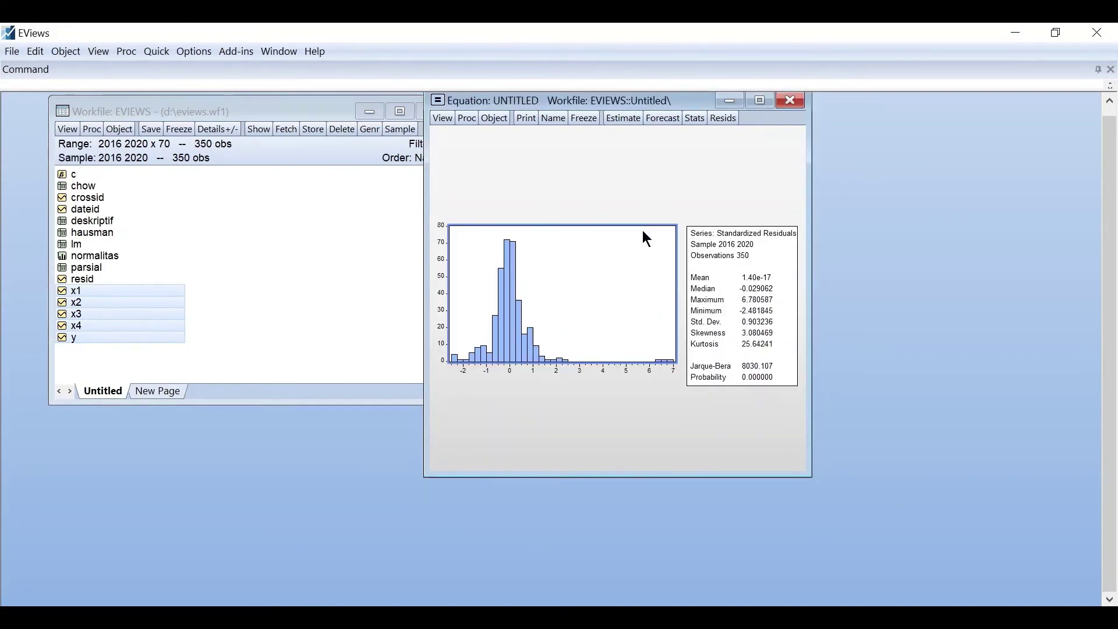
pyautogui.hotkey('ctrl', 'F4')
# Step: Open the selected series x1 to x4 and y as an equation and set its specification to y c x1 x2 x3 x4
pyautogui.rightClick(138, 319)
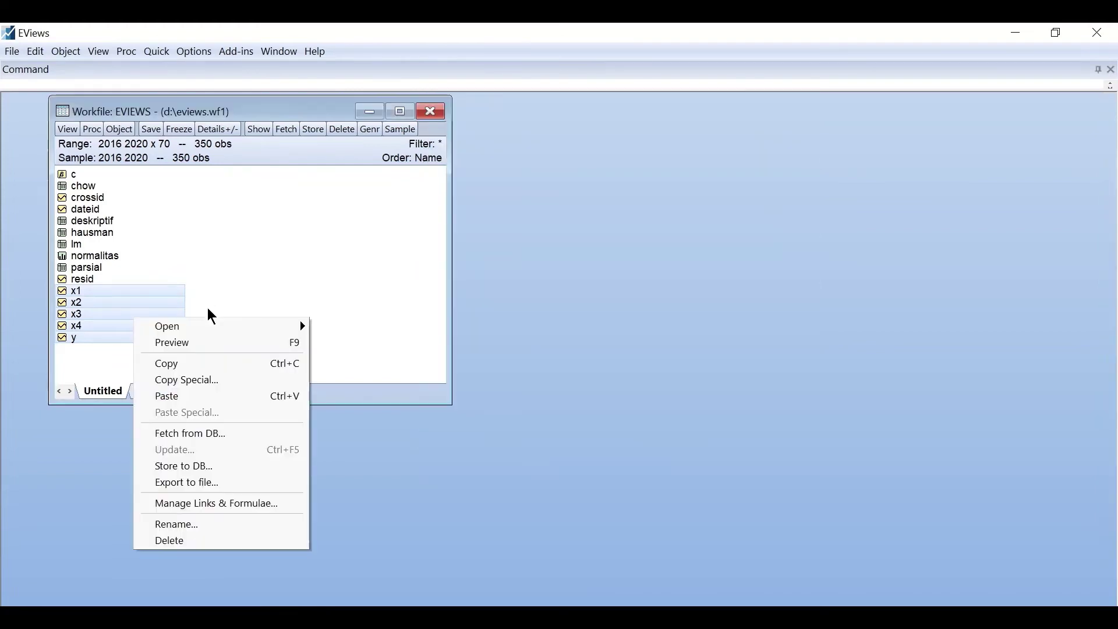
pyautogui.moveTo(252, 330)
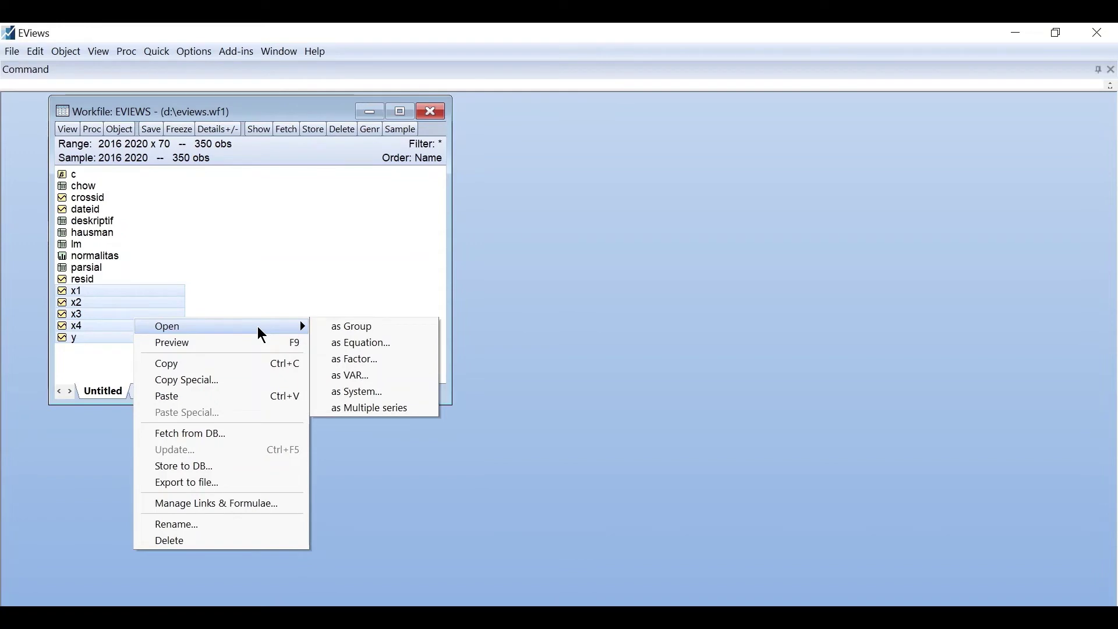
pyautogui.click(351, 343)
pyautogui.click(477, 270)
pyautogui.press('BackSpace')
pyautogui.press('BackSpace')
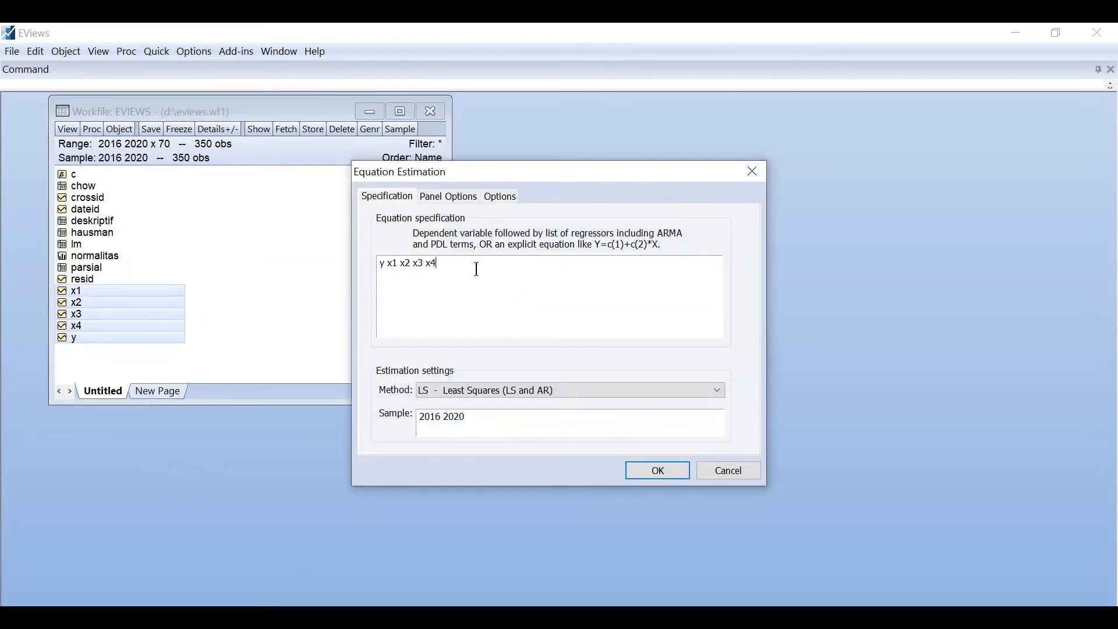
pyautogui.click(389, 265)
pyautogui.write('c')
# Step: Set the equation's cross-section effects to Fixed, estimate it, and move the output window up
pyautogui.click(433, 203)
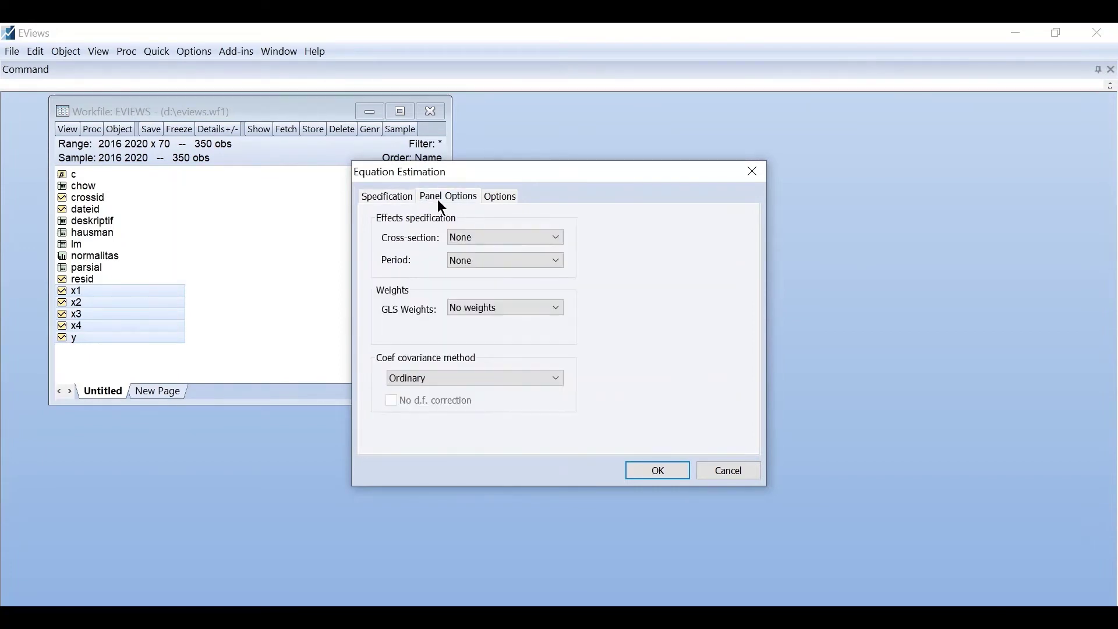
pyautogui.click(474, 236)
pyautogui.click(484, 260)
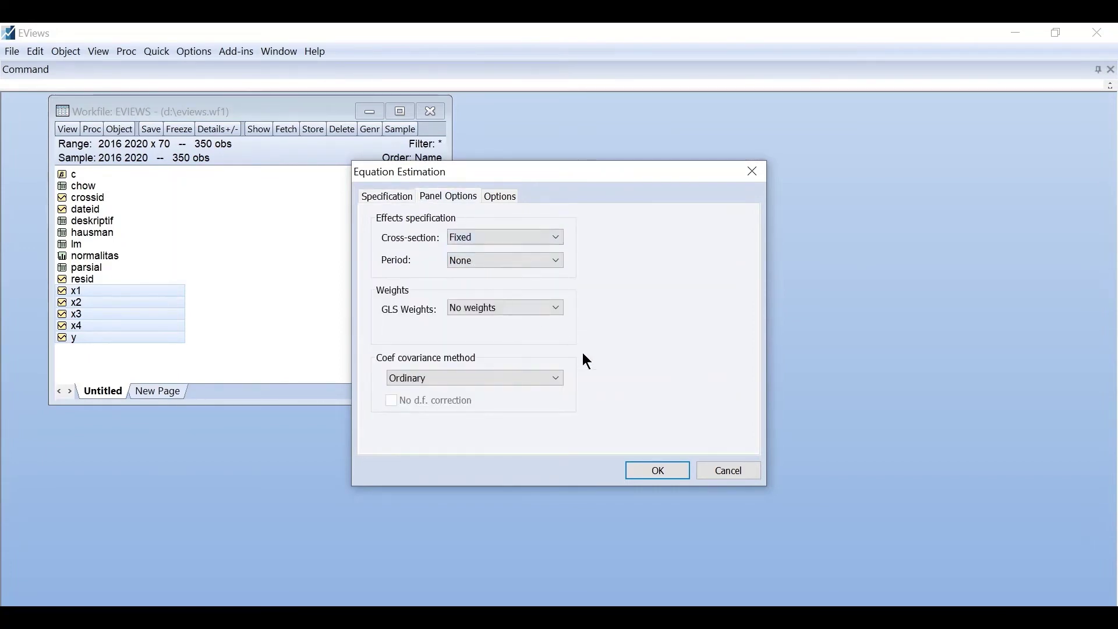
pyautogui.click(646, 474)
pyautogui.moveTo(574, 184); pyautogui.dragTo(534, 133)
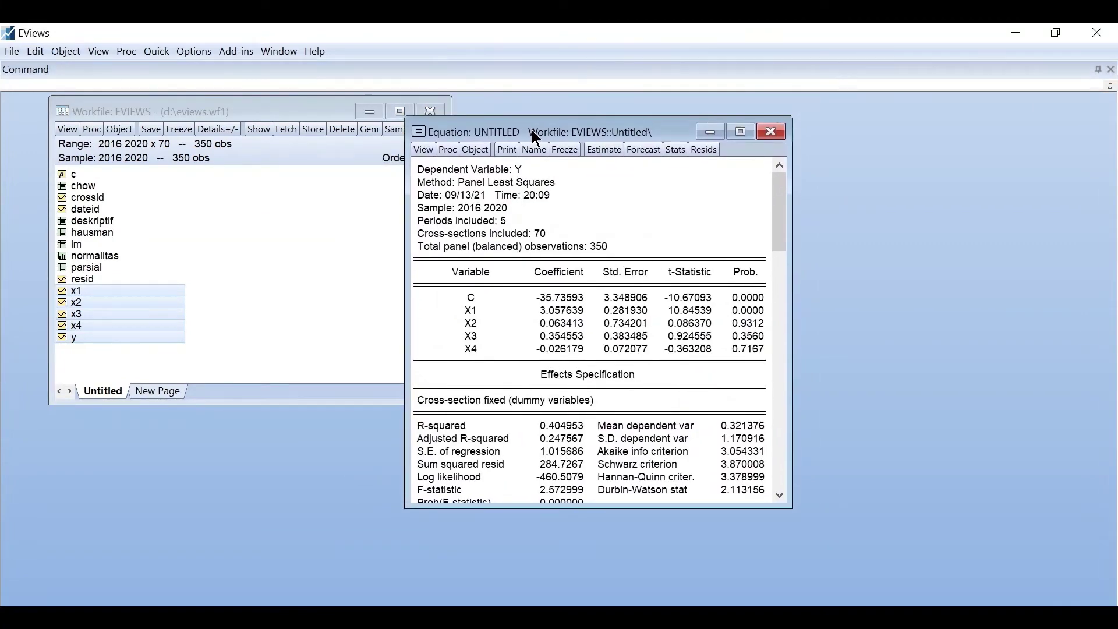
# Step: Show the equation's Actual, Fitted, Residual Graph for the heteroskedasticity check
pyautogui.click(422, 150)
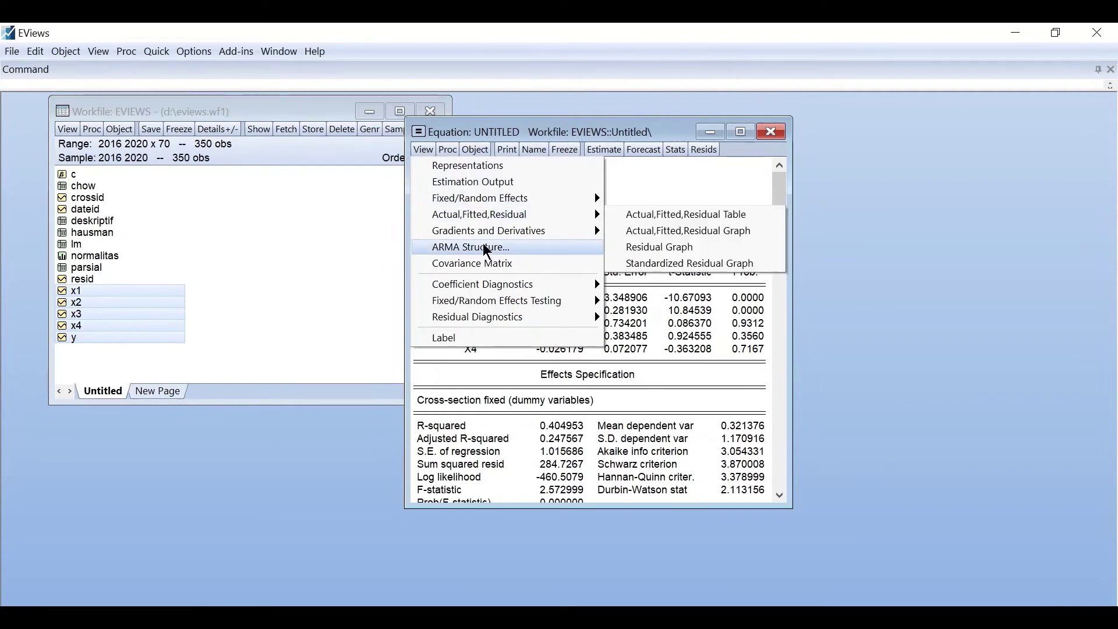
pyautogui.moveTo(489, 214)
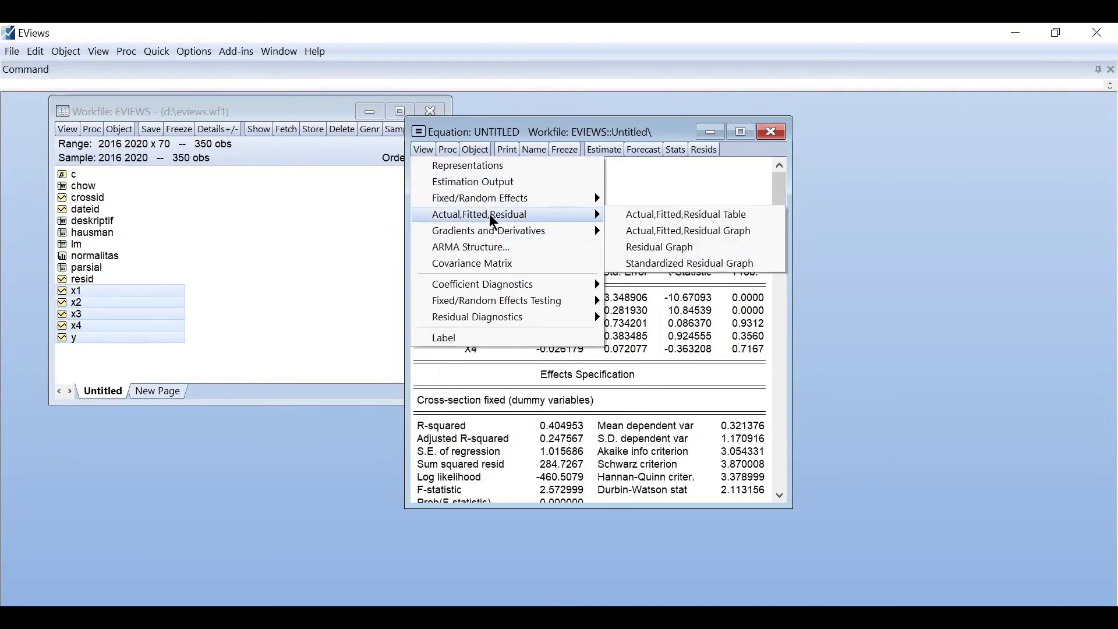
pyautogui.click(645, 237)
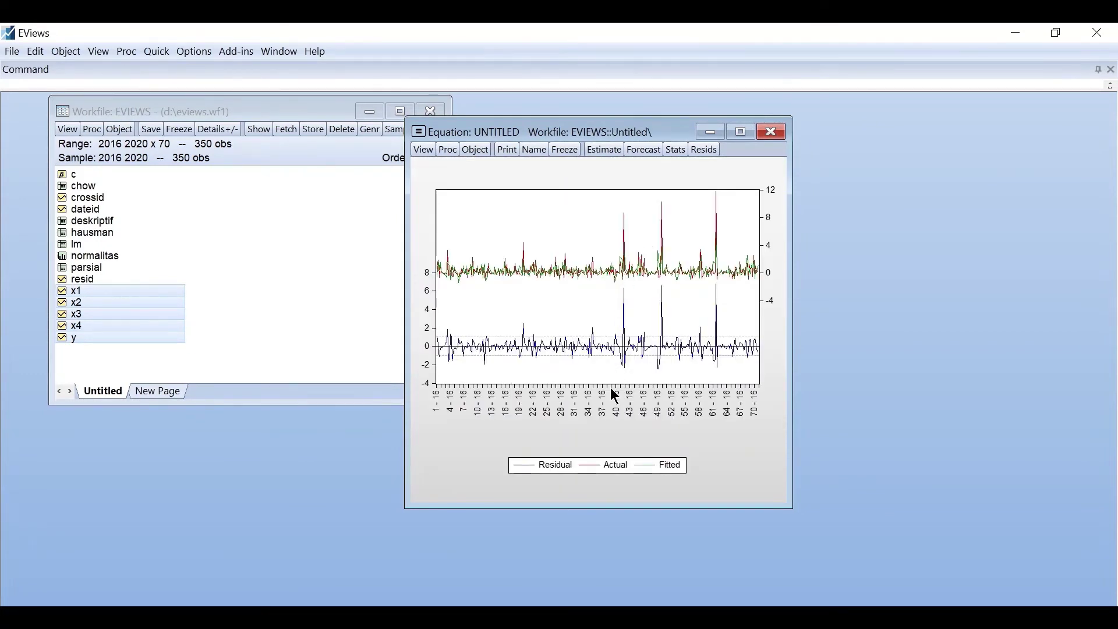
# Step: Copy the residual graph, switch to Word and paste it on a new line under the Heteroskedastisitas heading
pyautogui.click(565, 288)
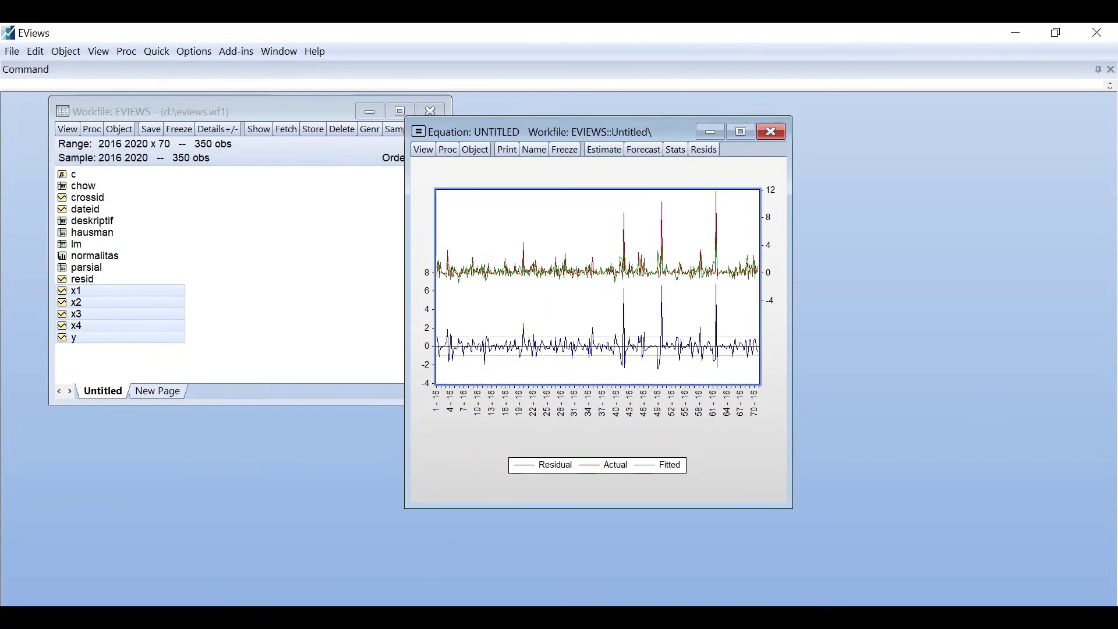
pyautogui.hotkey('alt', 'Tab')
pyautogui.click(477, 348)
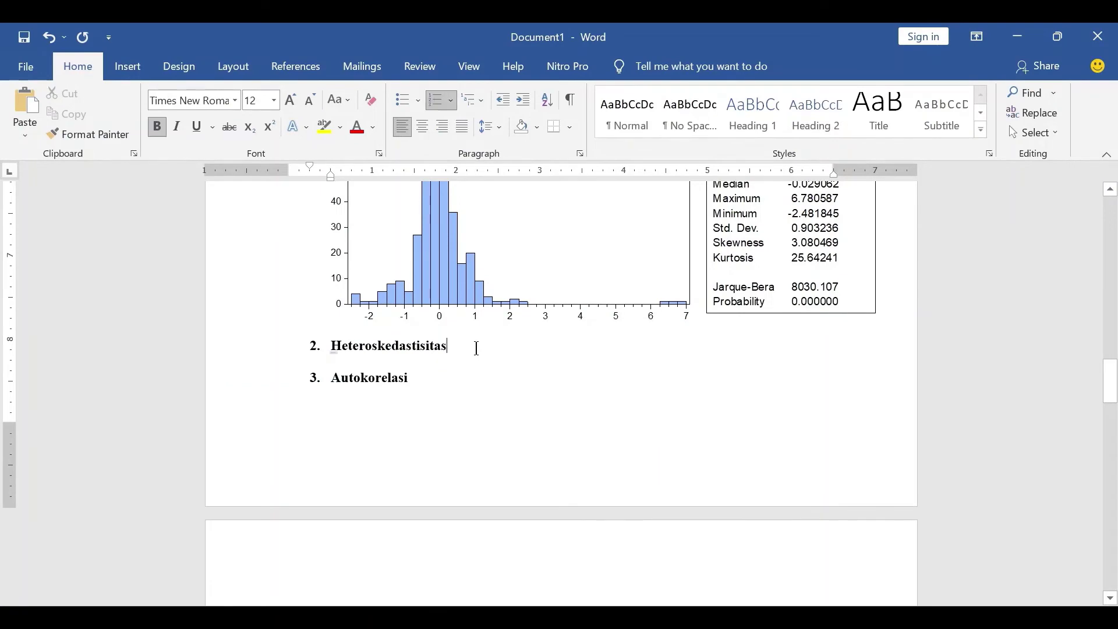
pyautogui.press('Return')
pyautogui.rightClick(370, 379)
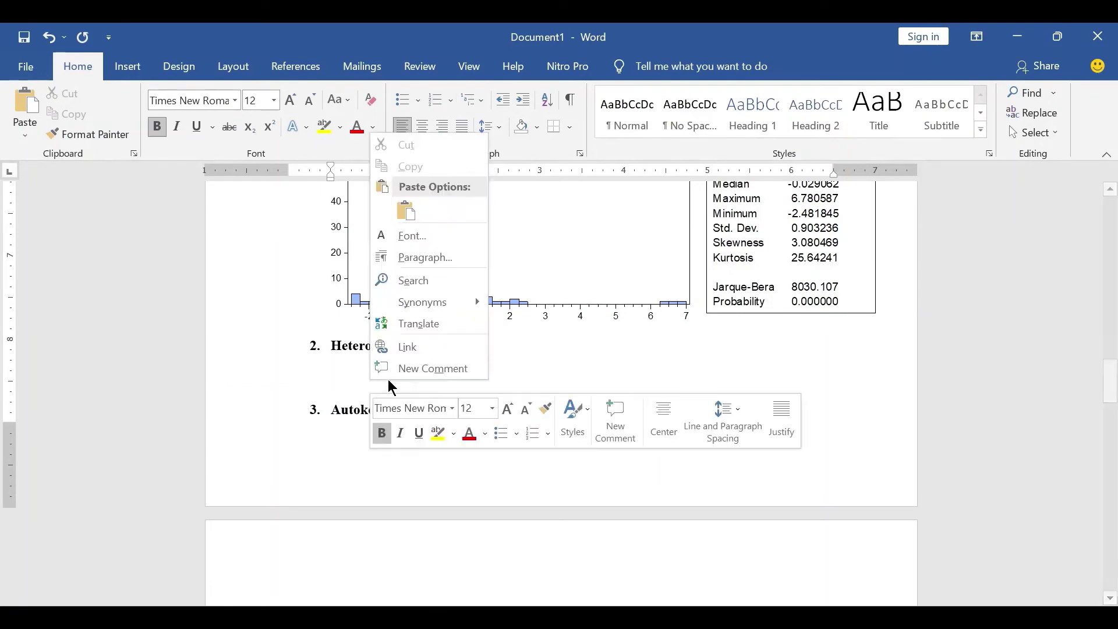
pyautogui.click(413, 218)
pyautogui.scroll(-5, 530, 336)
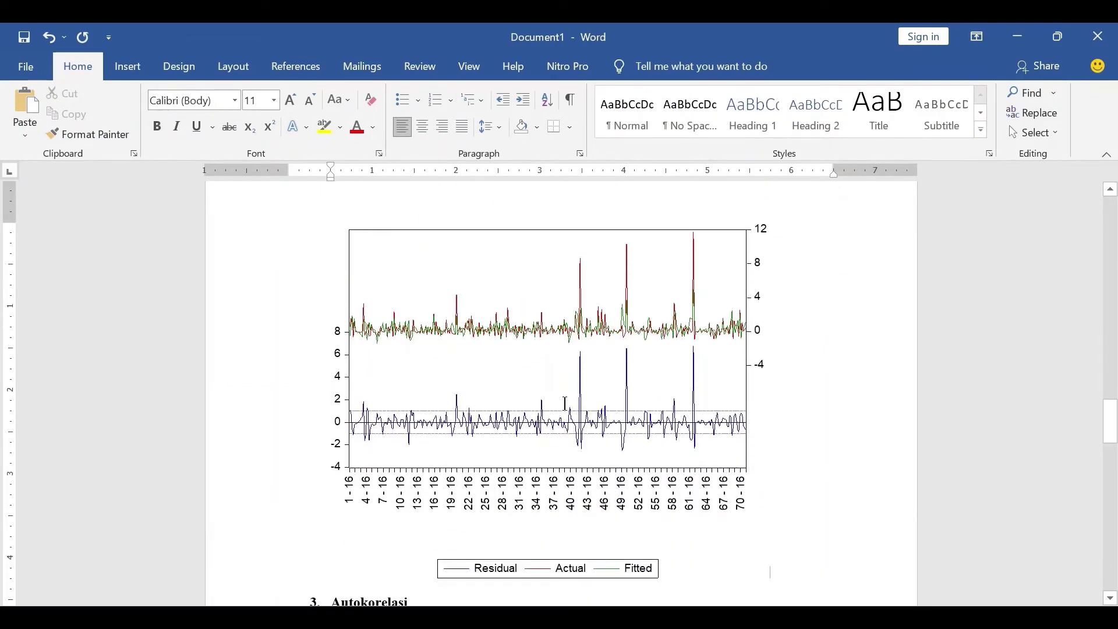
# Step: Switch to EViews, freeze the residual plot as a graph named heteros, and close the graph and the untitled equation
pyautogui.hotkey('alt', 'Tab')
pyautogui.click(564, 149)
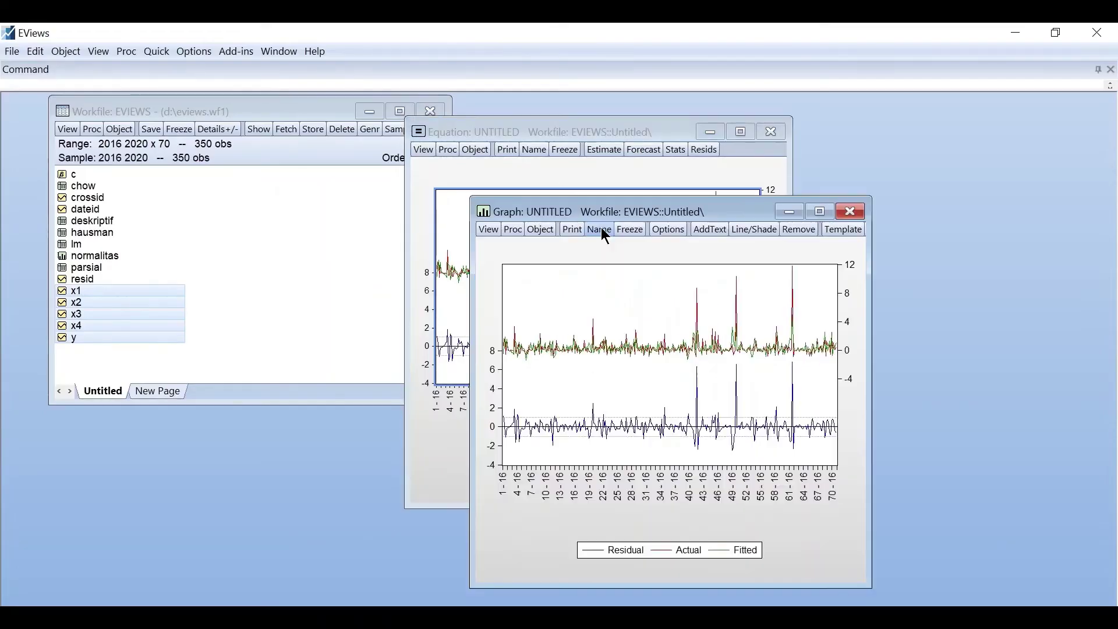
pyautogui.click(601, 229)
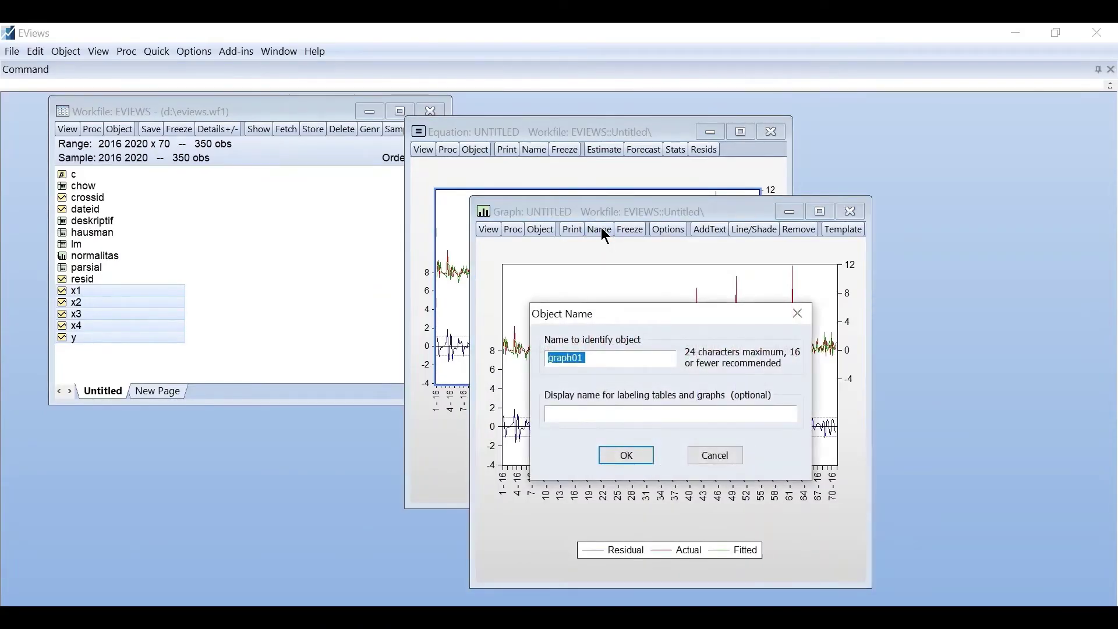
pyautogui.write('heteroskedi')
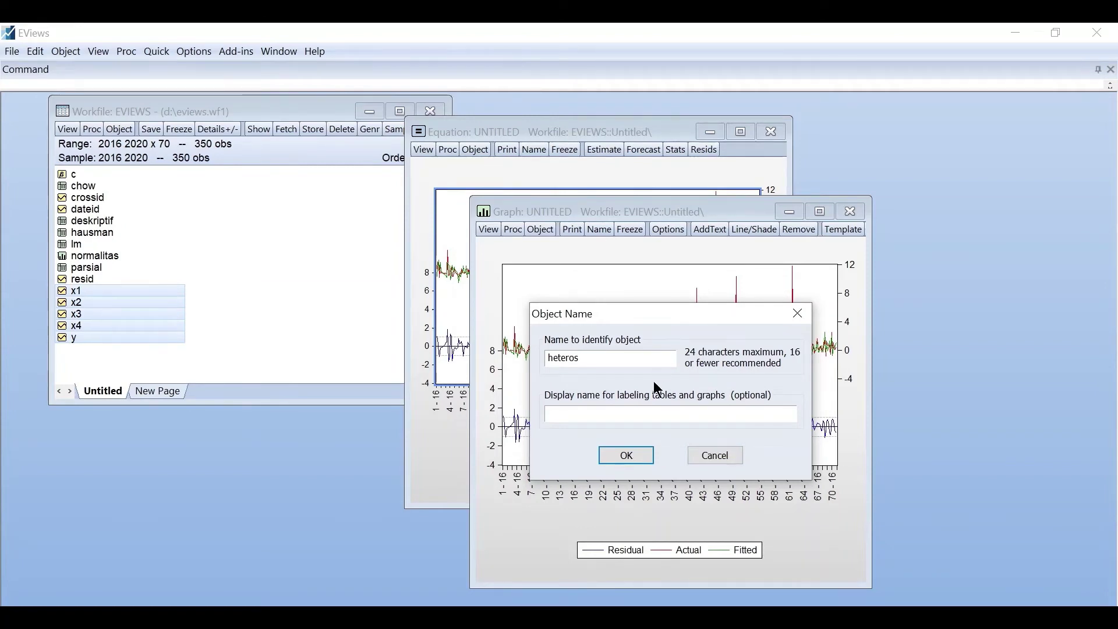
pyautogui.click(626, 455)
pyautogui.click(851, 212)
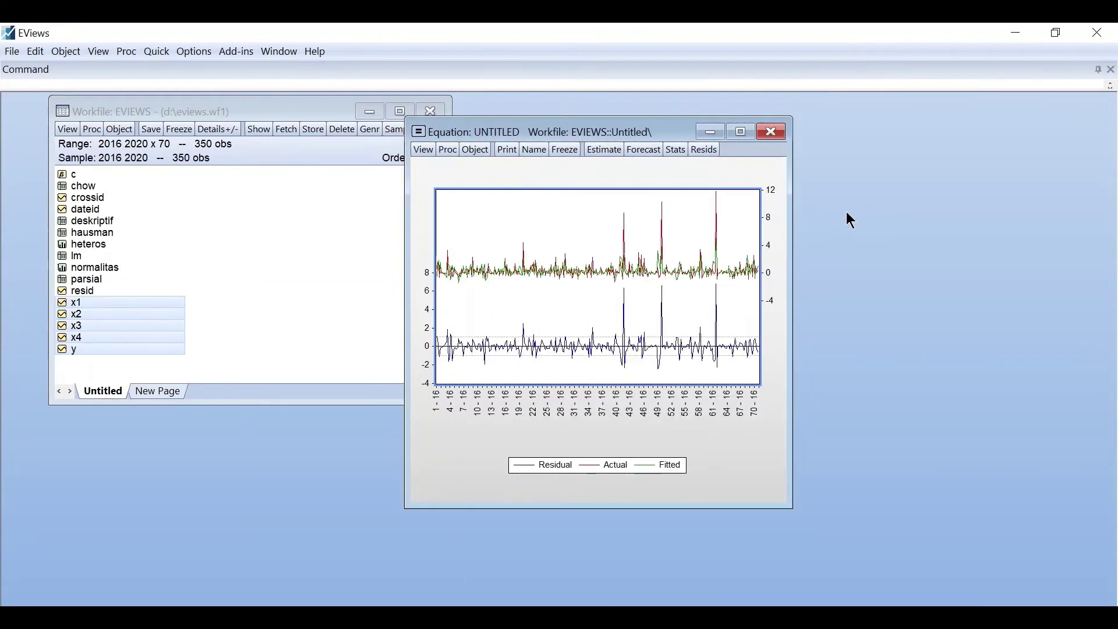
pyautogui.click(772, 132)
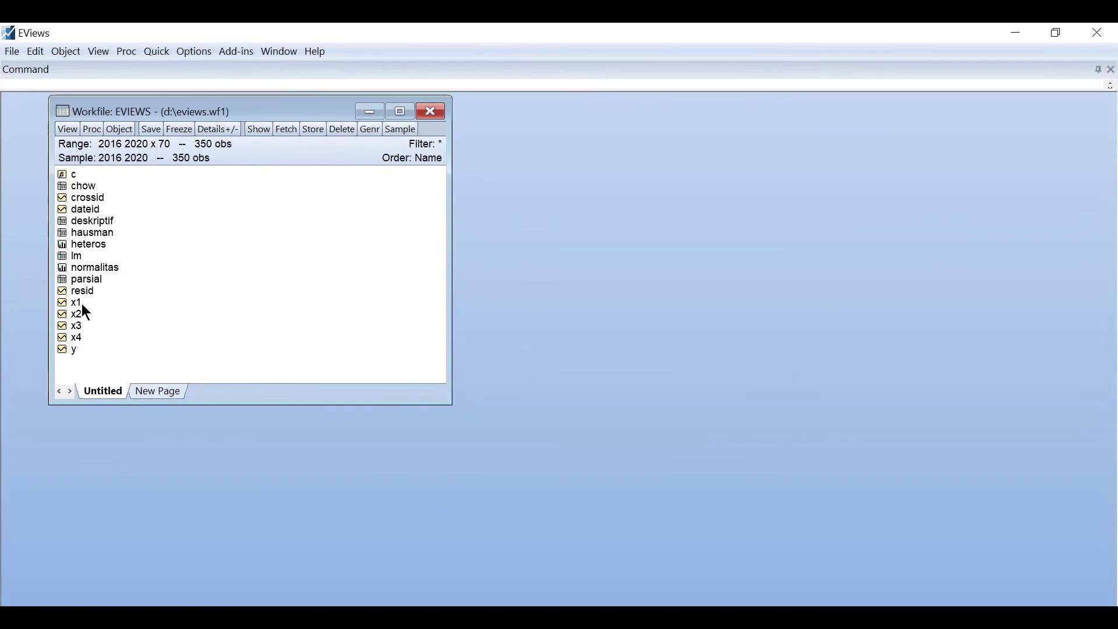
# Step: Create a group correlation matrix of x1, x2, x3, x4 and y, then reposition and widen its window to fit all columns
pyautogui.moveTo(78, 304); pyautogui.dragTo(78, 349)
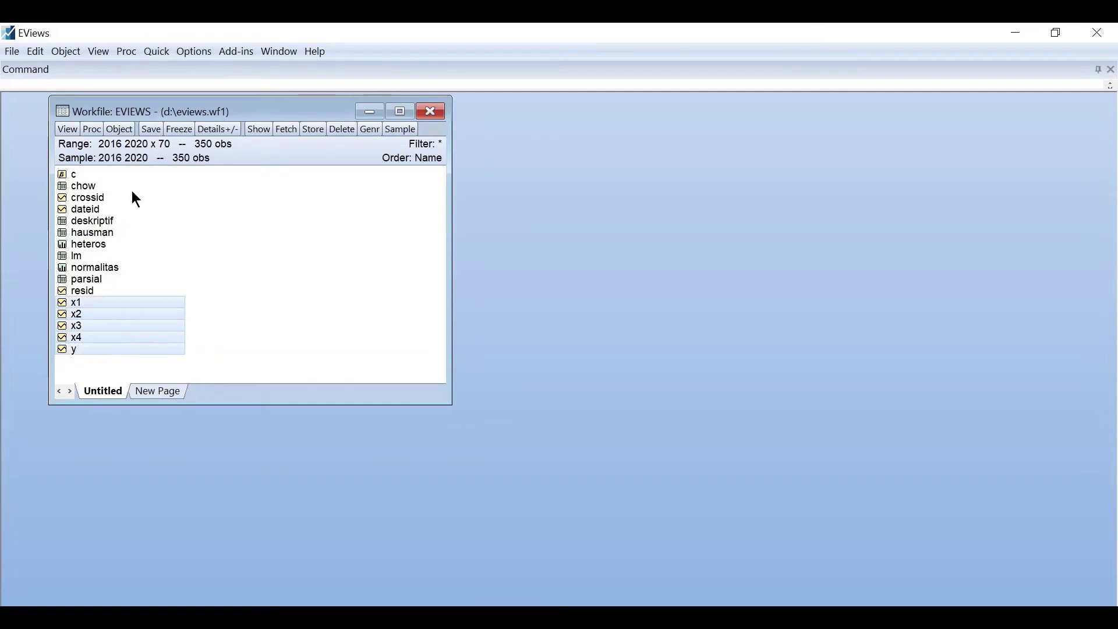
pyautogui.click(160, 54)
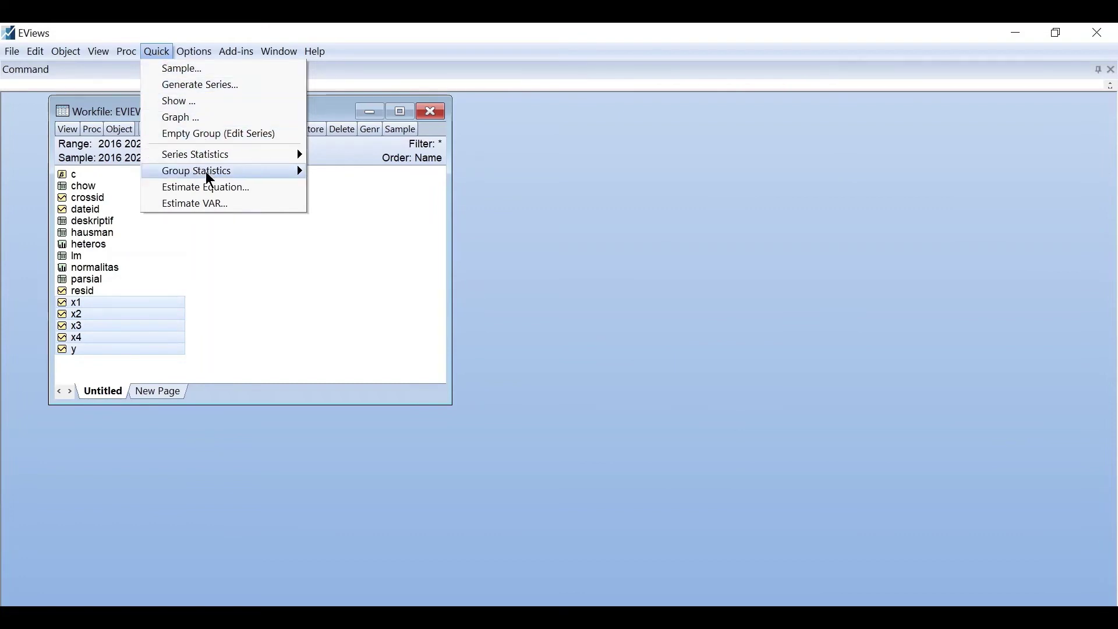
pyautogui.moveTo(205, 171)
pyautogui.moveTo(354, 173)
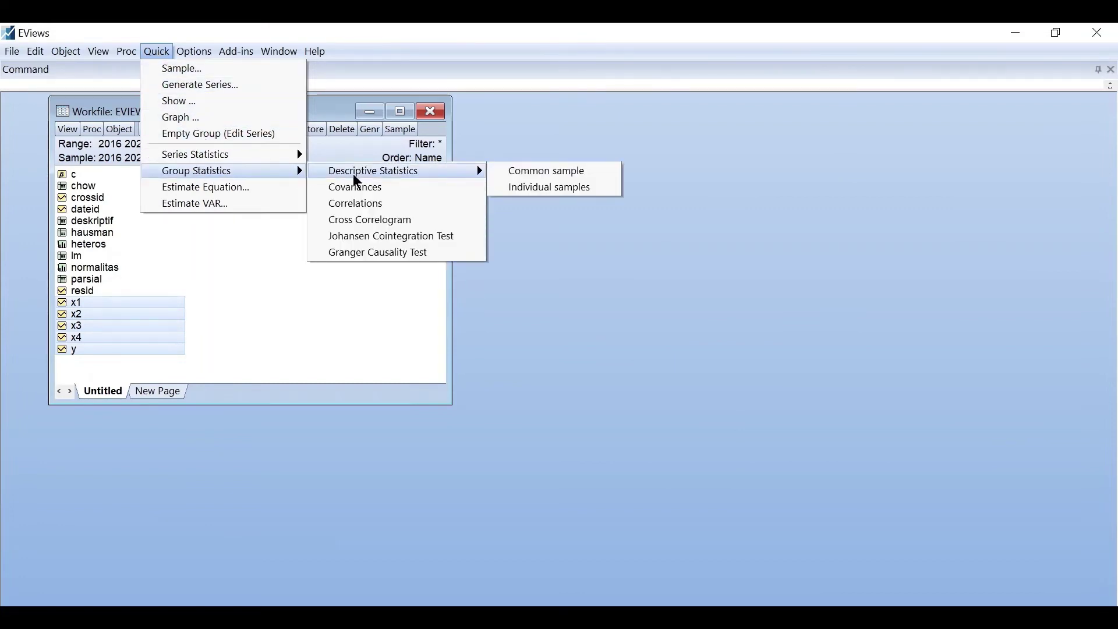
pyautogui.click(359, 203)
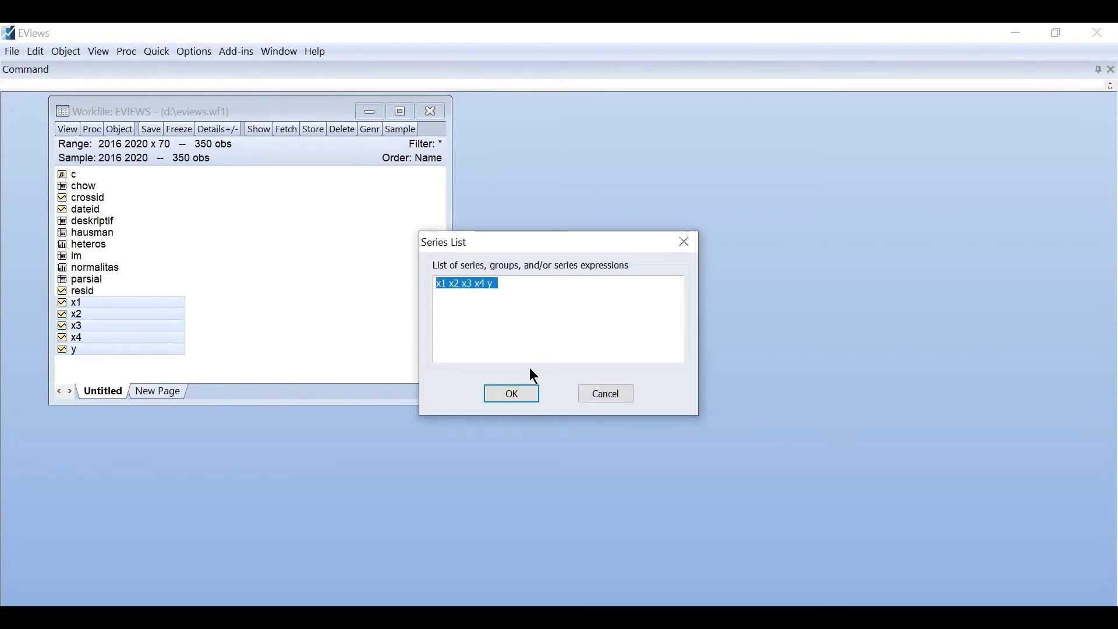
pyautogui.click(522, 394)
pyautogui.moveTo(646, 236); pyautogui.dragTo(422, 127)
pyautogui.moveTo(695, 282); pyautogui.dragTo(723, 281)
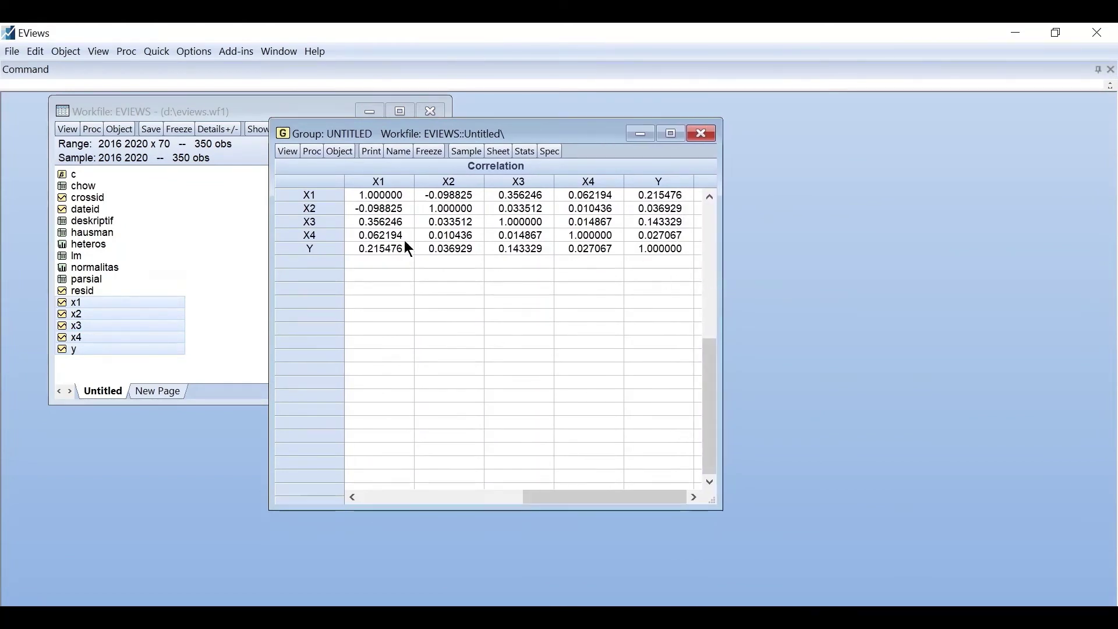
# Step: Freeze the group's correlation matrix as a table and name it multikol
pyautogui.click(430, 151)
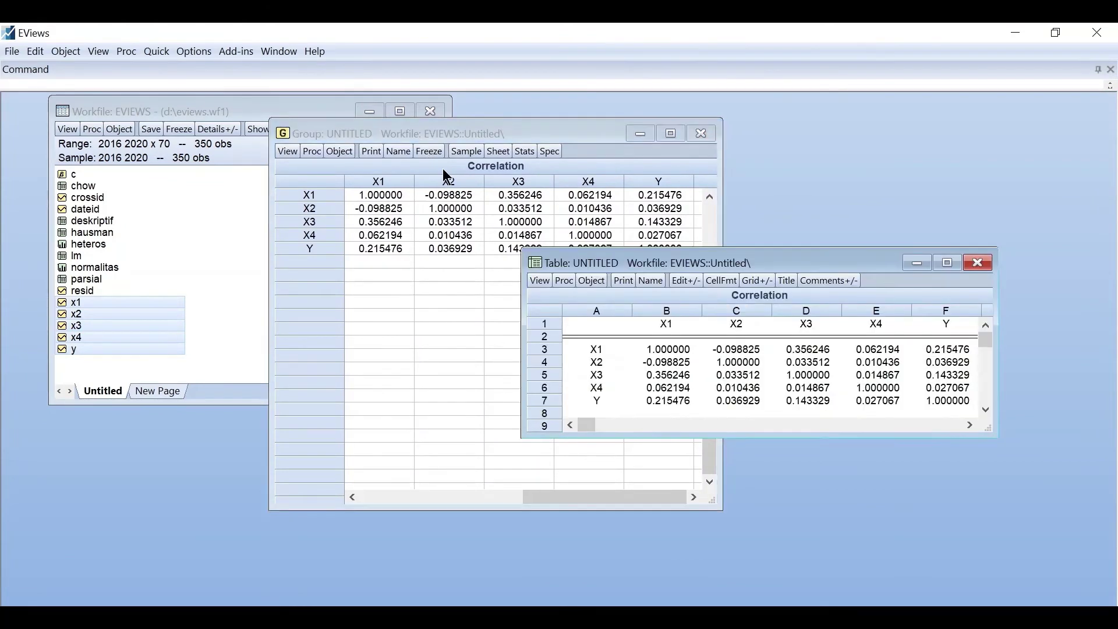
pyautogui.click(648, 284)
pyautogui.write('multikol')
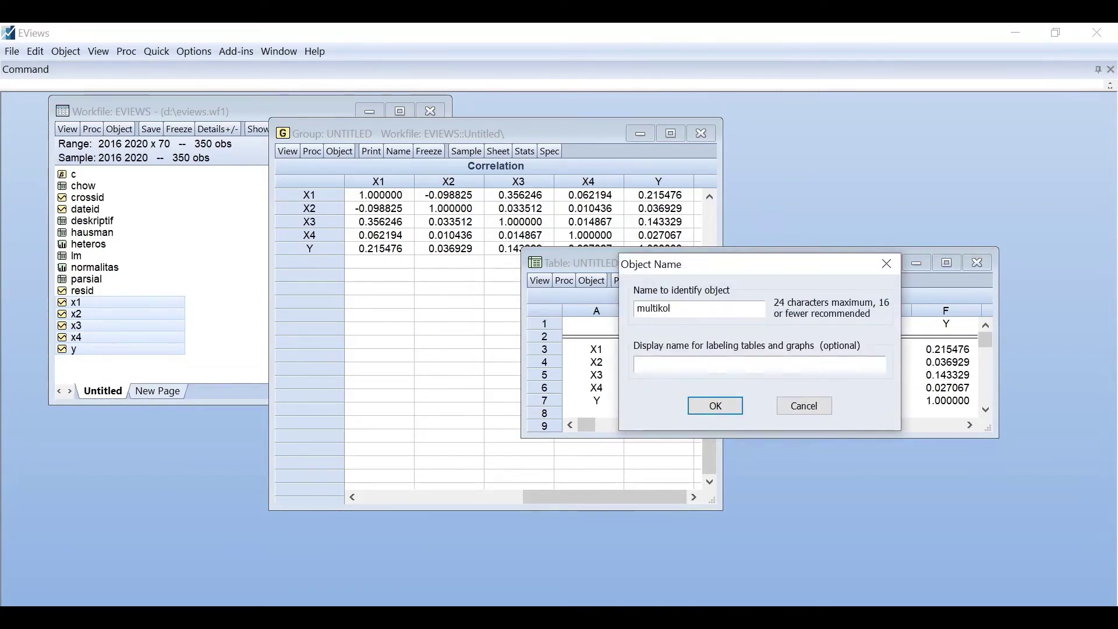
pyautogui.click(718, 410)
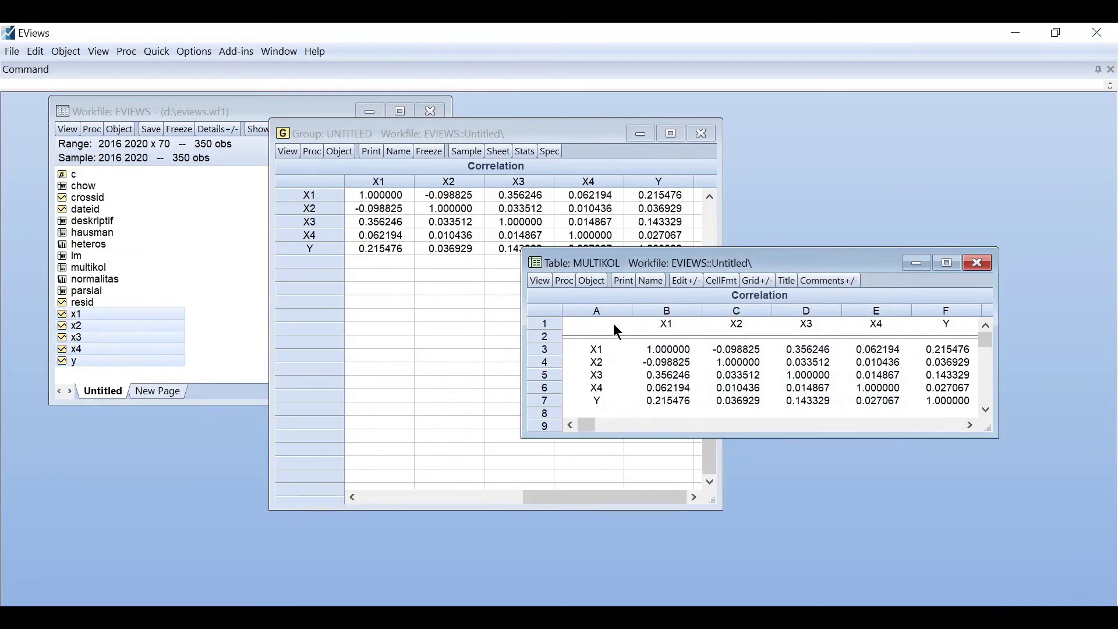
# Step: Select and copy the whole correlation table in multikol, from cell A1 through F7
pyautogui.click(570, 327)
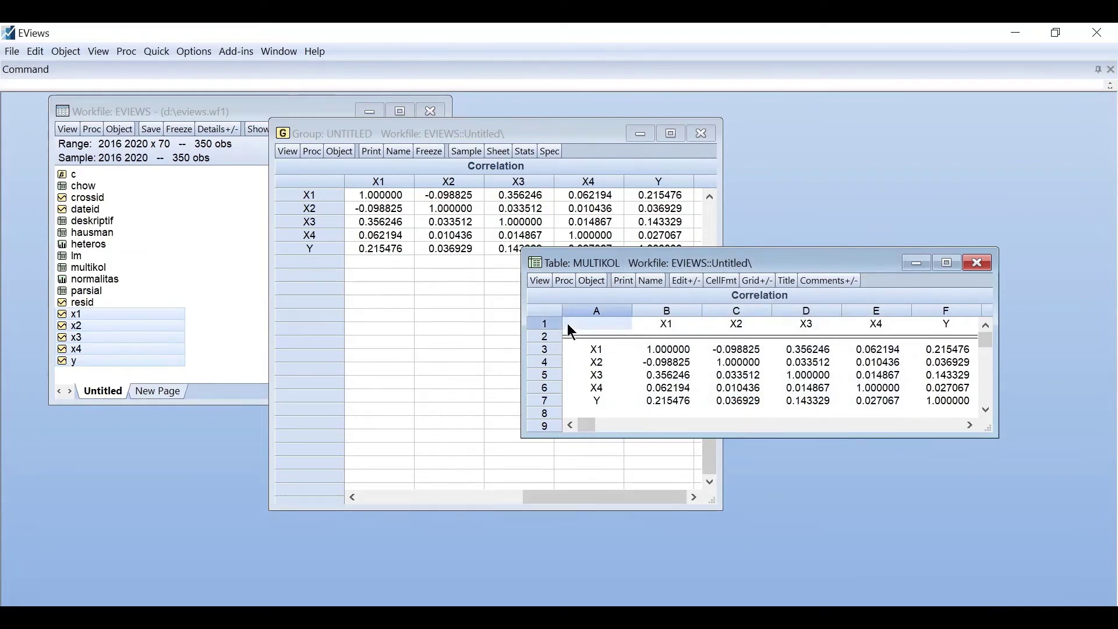
pyautogui.hotkey('shift', 'Right')
pyautogui.hotkey('shift', 'Right')
pyautogui.hotkey('shift', 'Right')
pyautogui.hotkey('shift', 'Right')
pyautogui.hotkey('shift', 'Right')
pyautogui.hotkey('shift', 'Right')
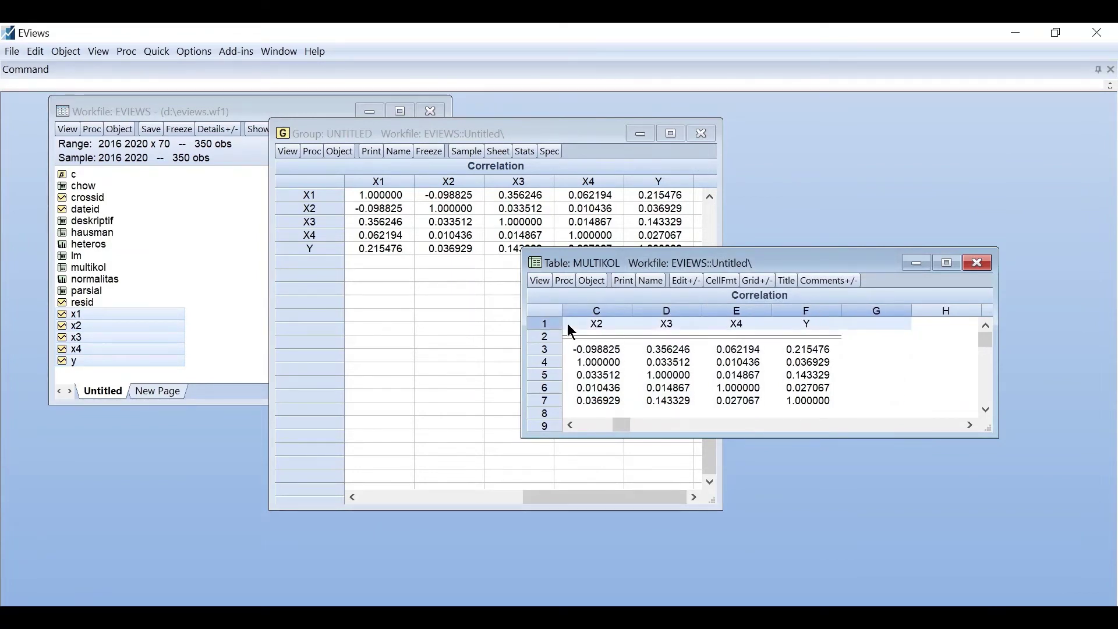
pyautogui.hotkey('shift', 'Left')
pyautogui.hotkey('shift', 'Down')
pyautogui.hotkey('shift', 'Down')
pyautogui.hotkey('shift', 'Down')
pyautogui.hotkey('shift', 'Down')
pyautogui.hotkey('shift', 'Down')
pyautogui.hotkey('shift', 'Down')
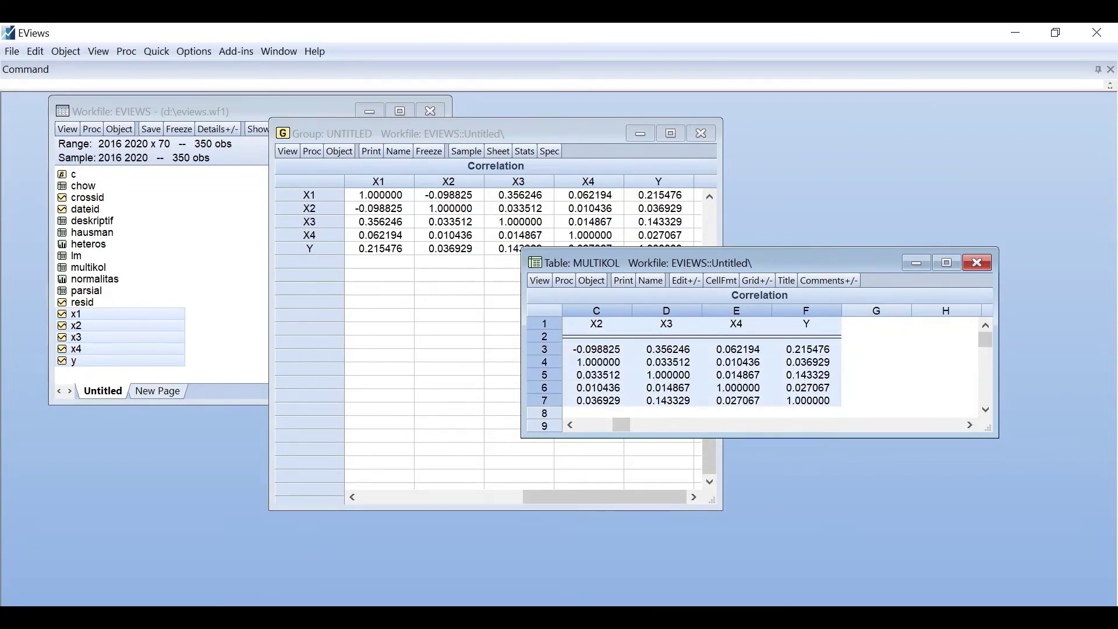
# Step: Switch to Word and paste the correlation table on a new unnumbered line under the Multikolinearitas heading
pyautogui.hotkey('alt', 'Tab')
pyautogui.scroll(-5, 491, 481)
pyautogui.click(452, 307)
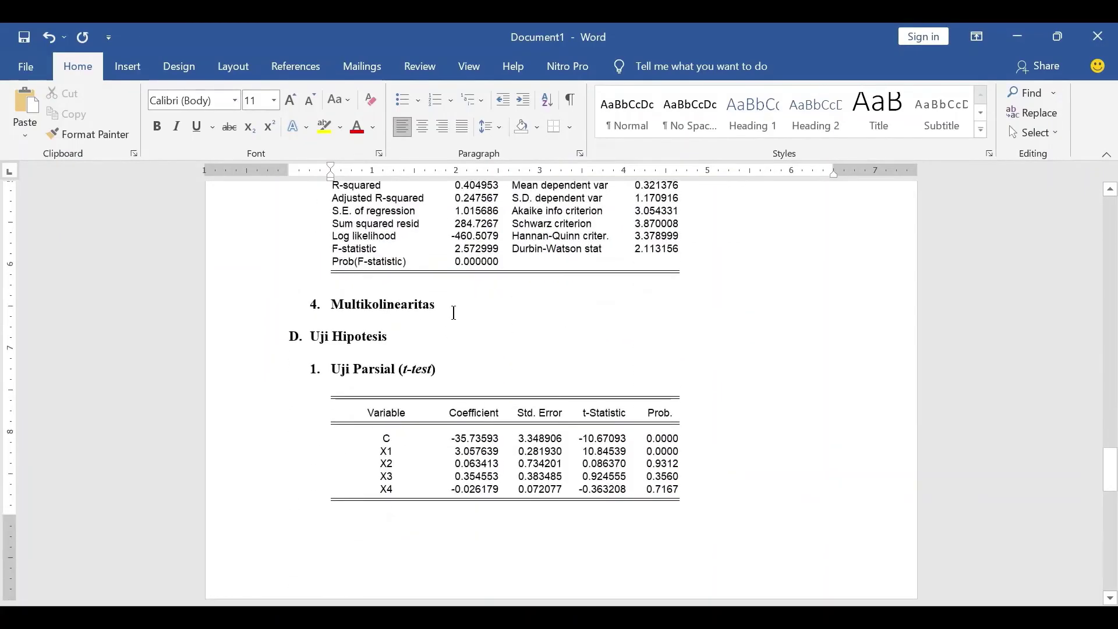
pyautogui.press('Return')
pyautogui.press('BackSpace')
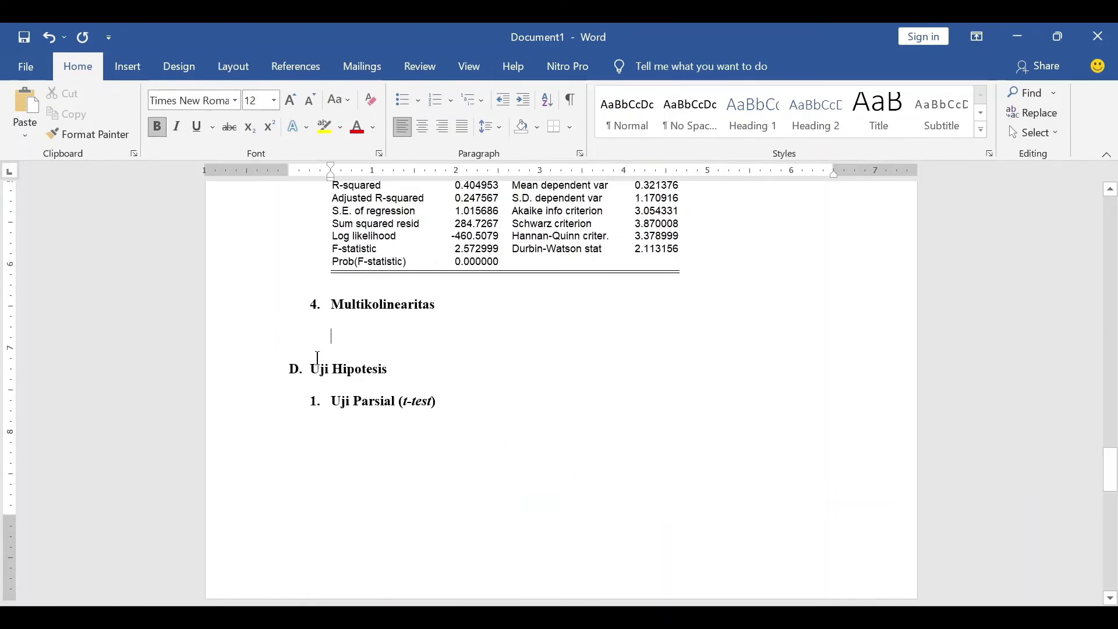
pyautogui.rightClick(355, 334)
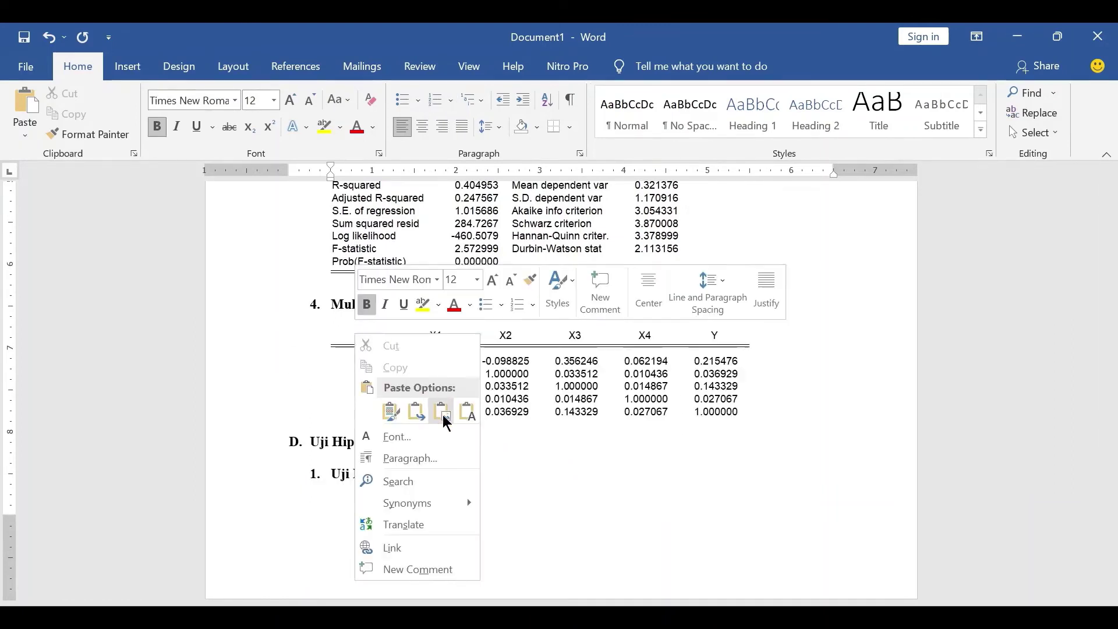
pyautogui.click(422, 410)
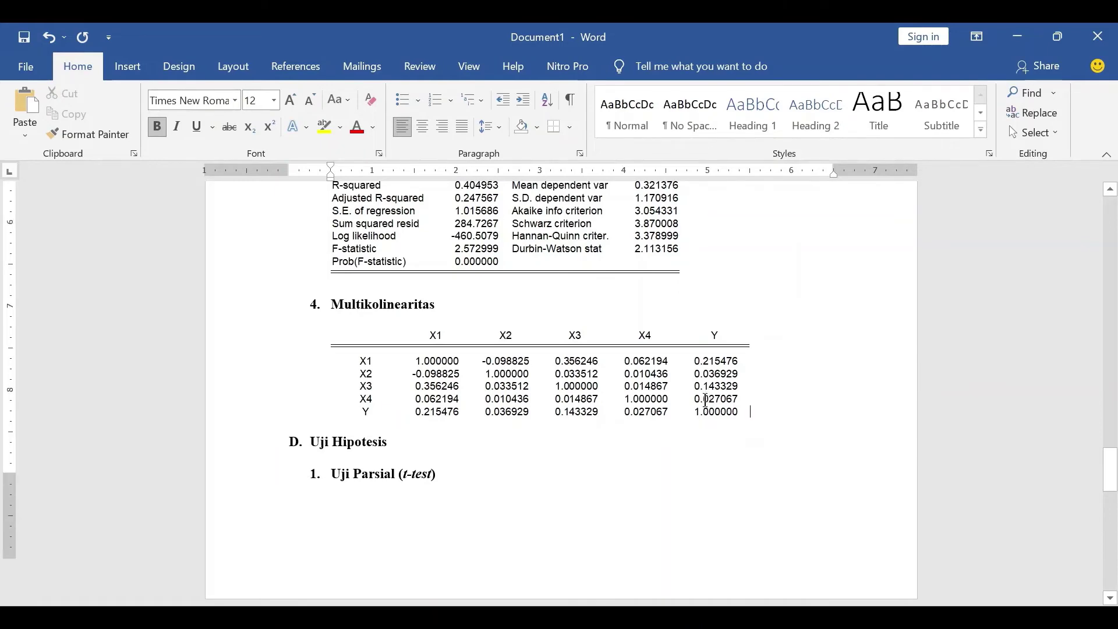
# Step: Review the pasted outputs throughout the report, from the classical assumption tests to Koefisien Determinasi, and return to the Normalitas section
pyautogui.scroll(-1, 703, 401)
pyautogui.scroll(10, 699, 399)
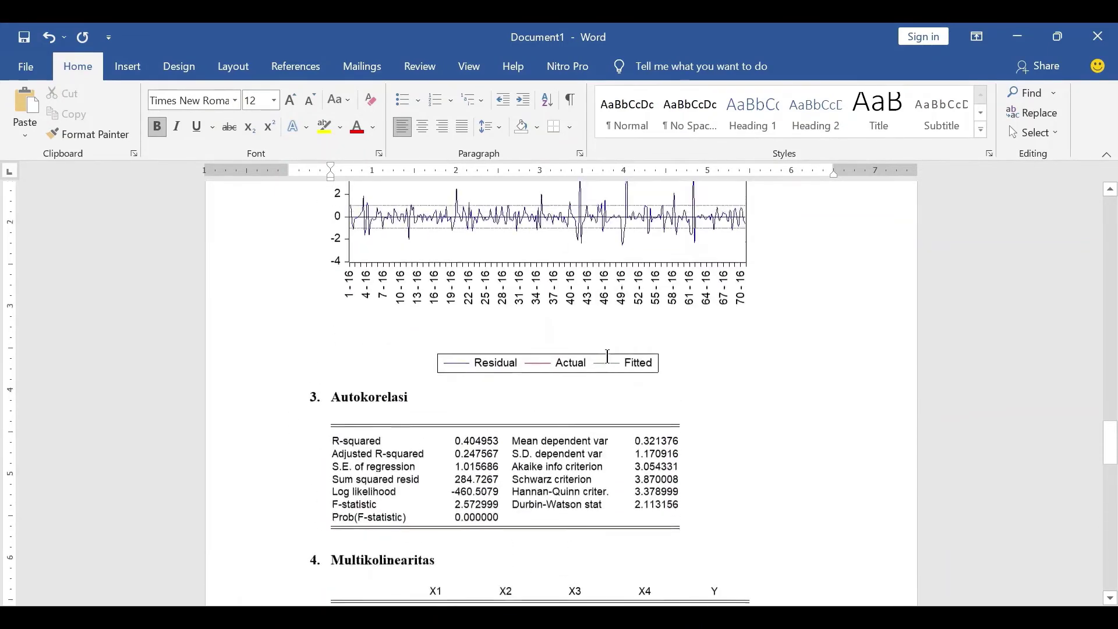
pyautogui.scroll(12, 609, 352)
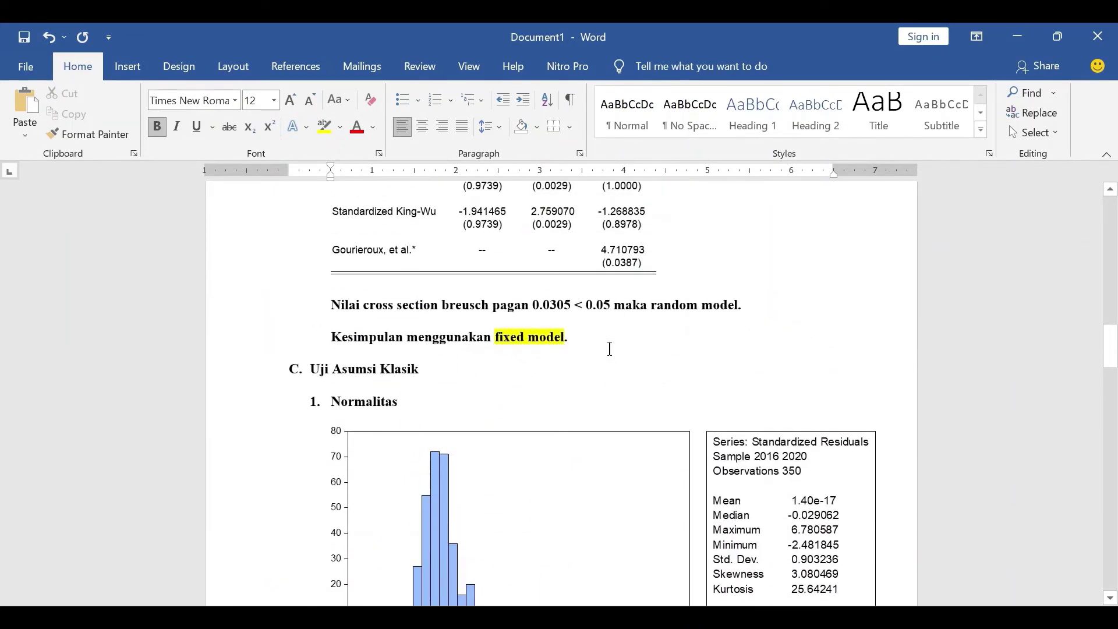
pyautogui.scroll(-12, 604, 366)
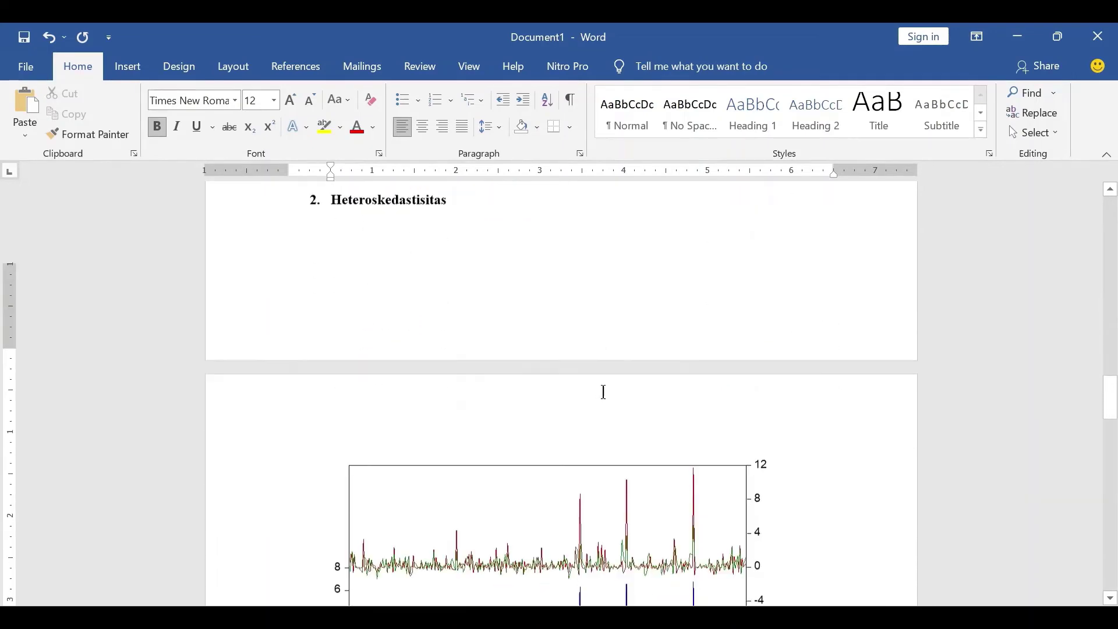
pyautogui.scroll(-8, 603, 392)
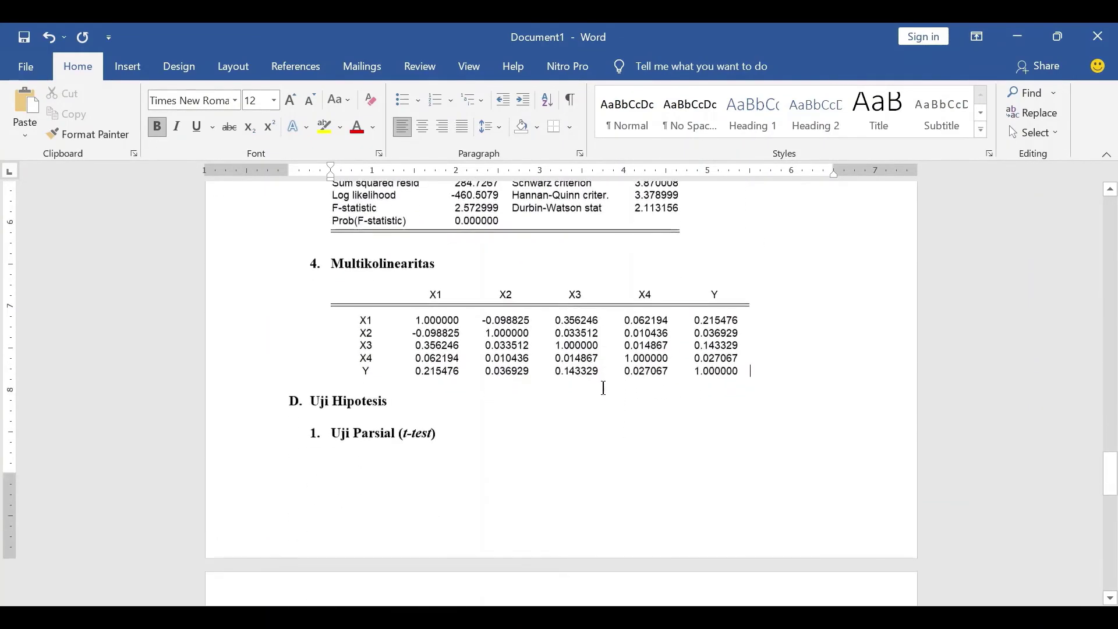
pyautogui.scroll(-6, 604, 388)
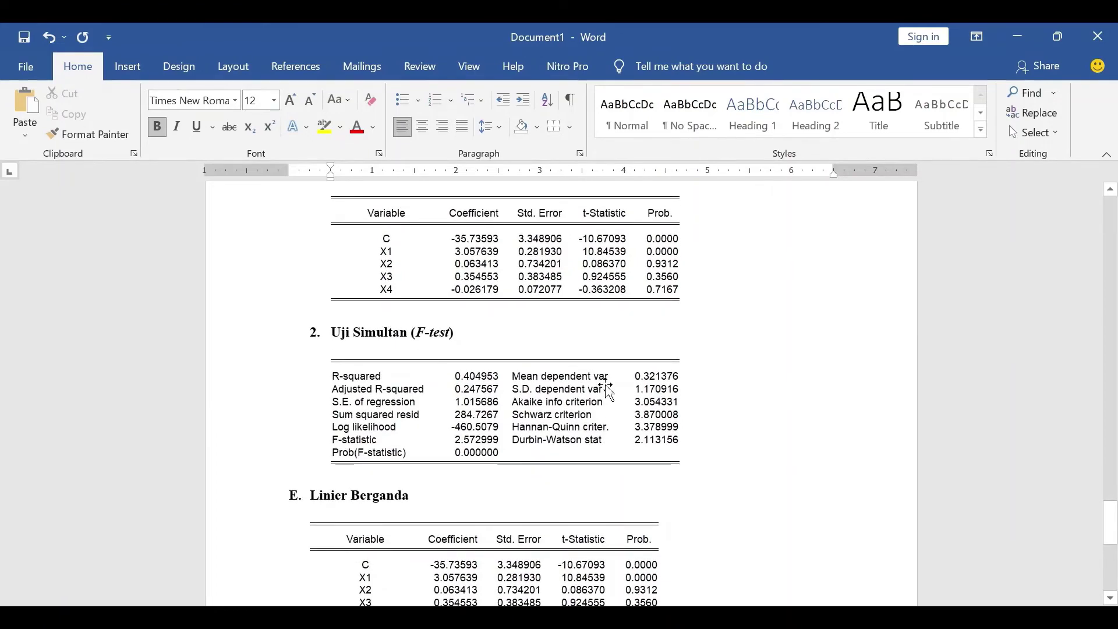
pyautogui.scroll(-6, 605, 387)
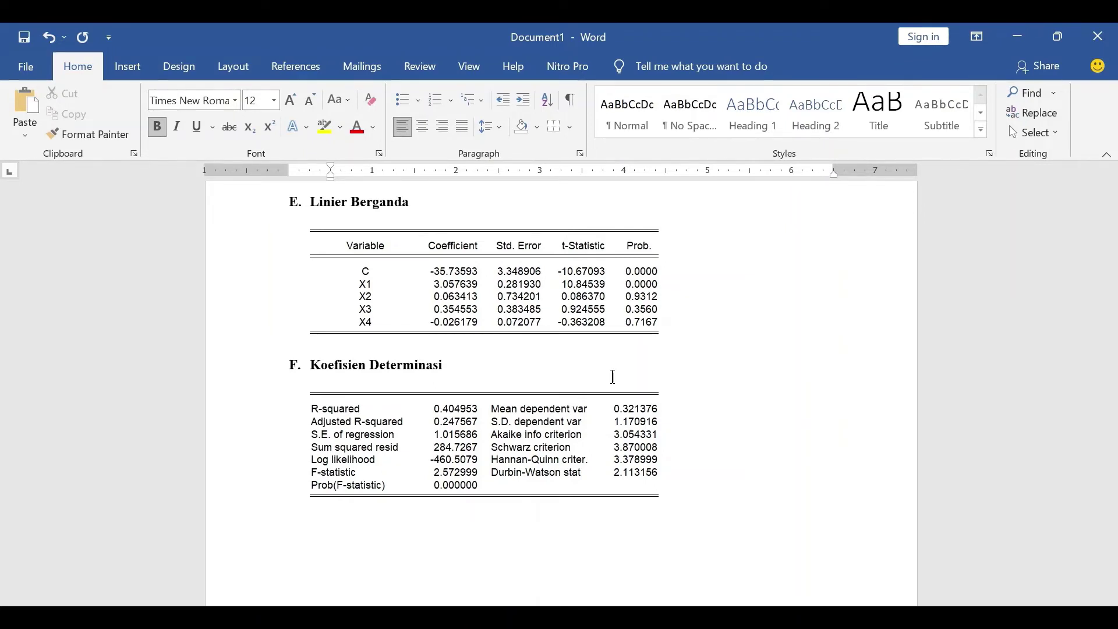
pyautogui.scroll(20, 613, 377)
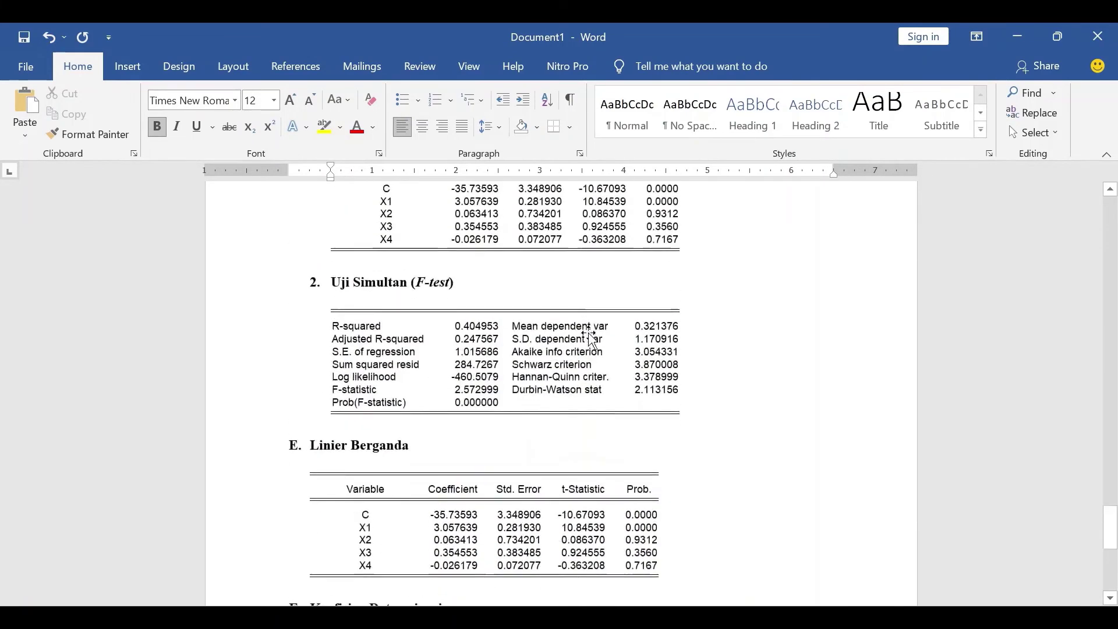
pyautogui.scroll(15, 590, 319)
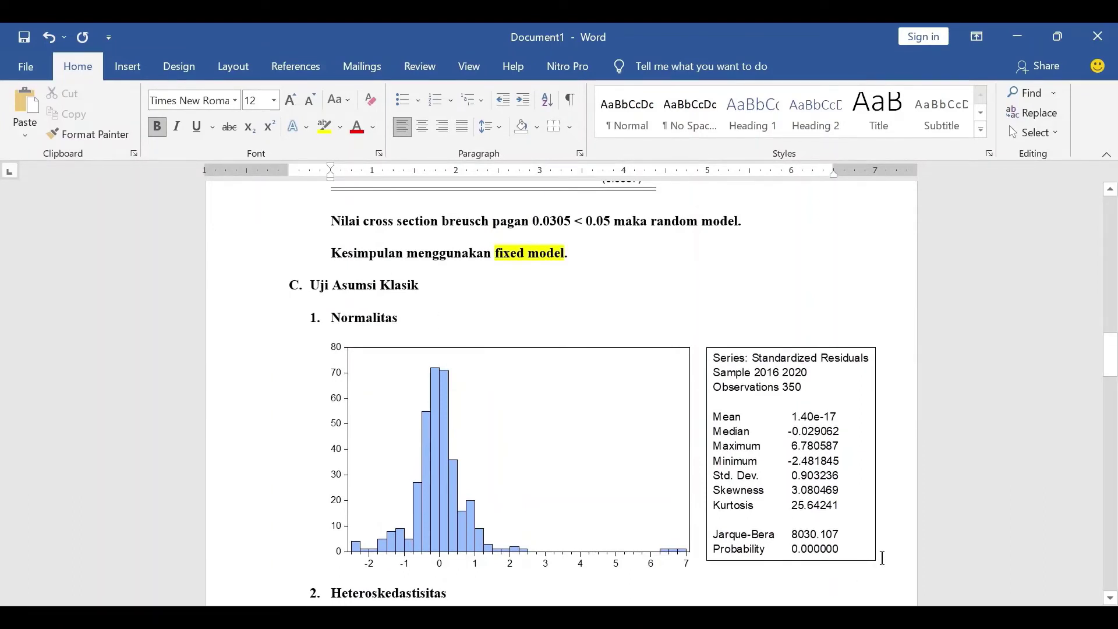
# Step: Add the conclusion "Nilai prob jarque bera 0.0000 < 0.05 maka data tidak normal." on a new line below the Normalitas histogram
pyautogui.click(882, 558)
pyautogui.press('Return')
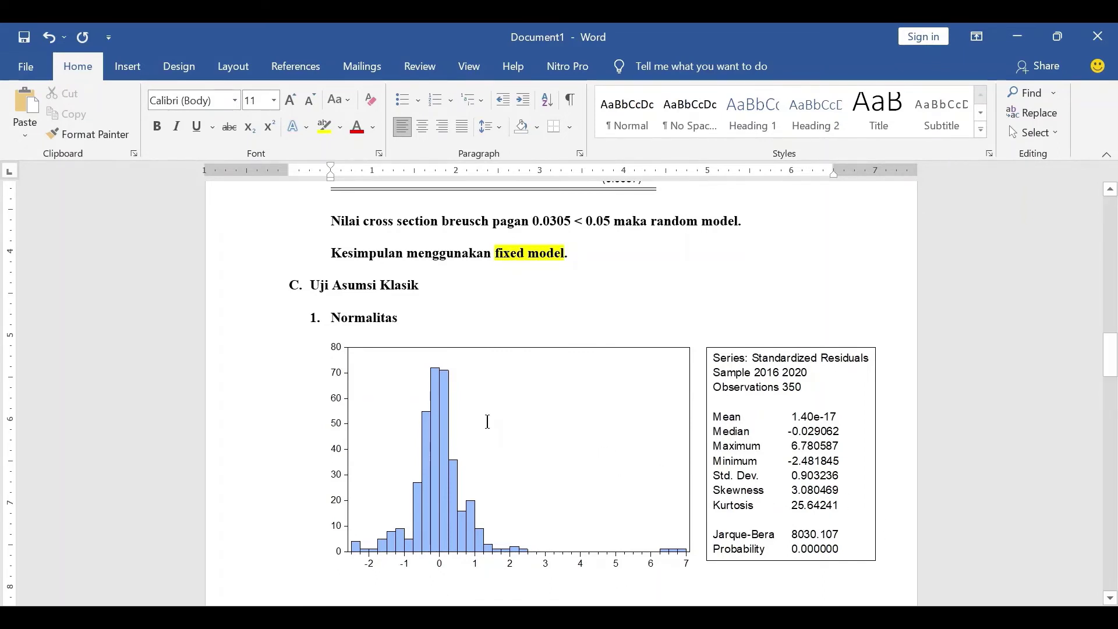
pyautogui.scroll(-2, 487, 419)
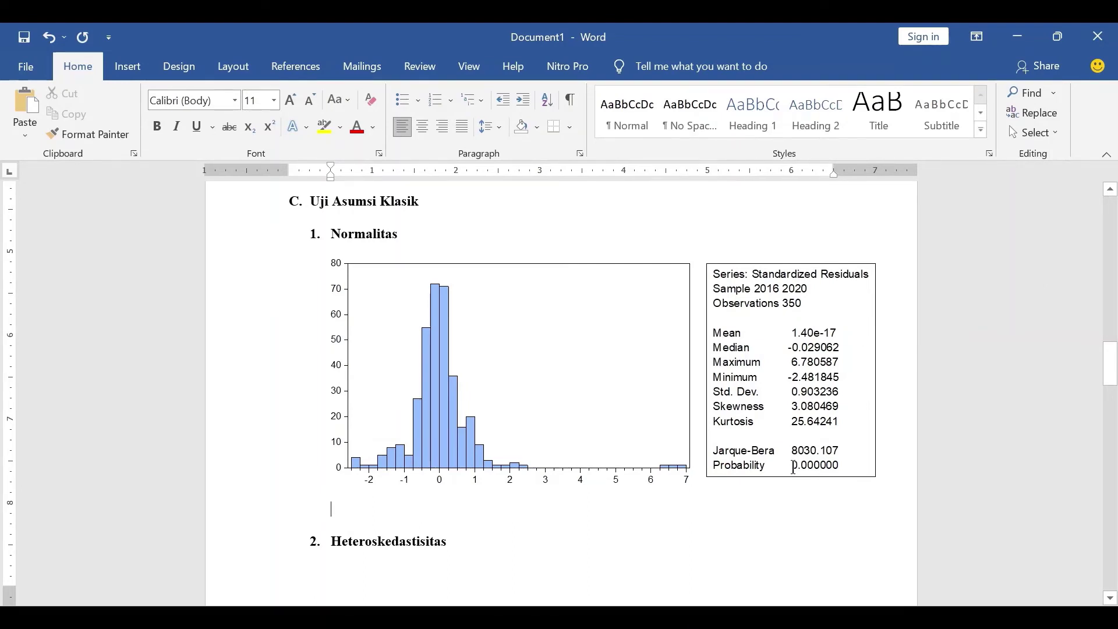
pyautogui.click(801, 467)
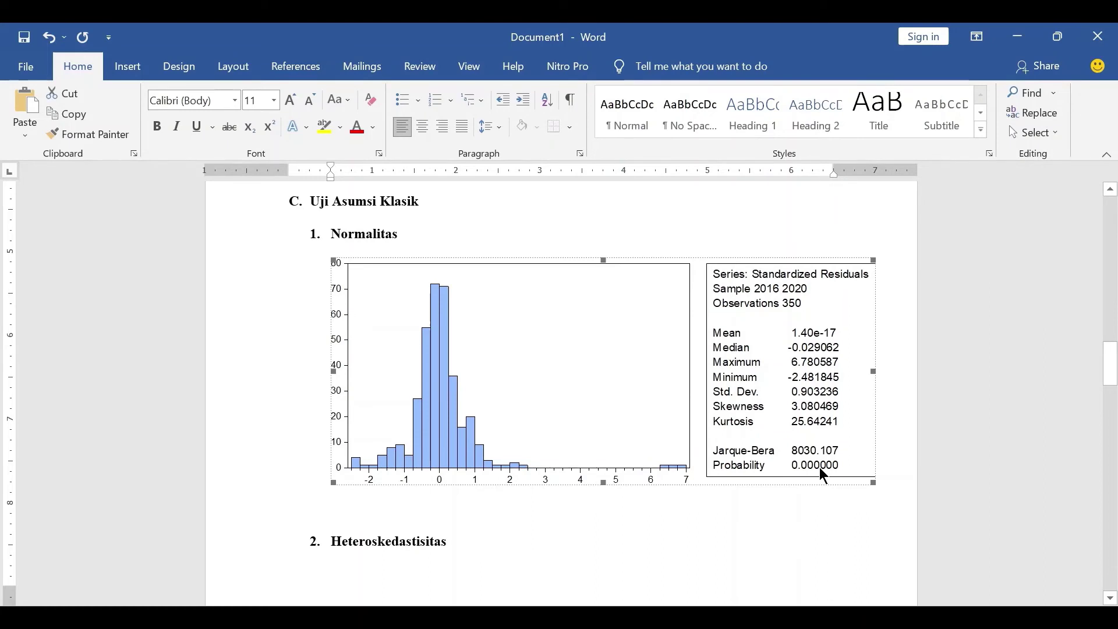
pyautogui.doubleClick(357, 528)
pyautogui.write('Nilai ')
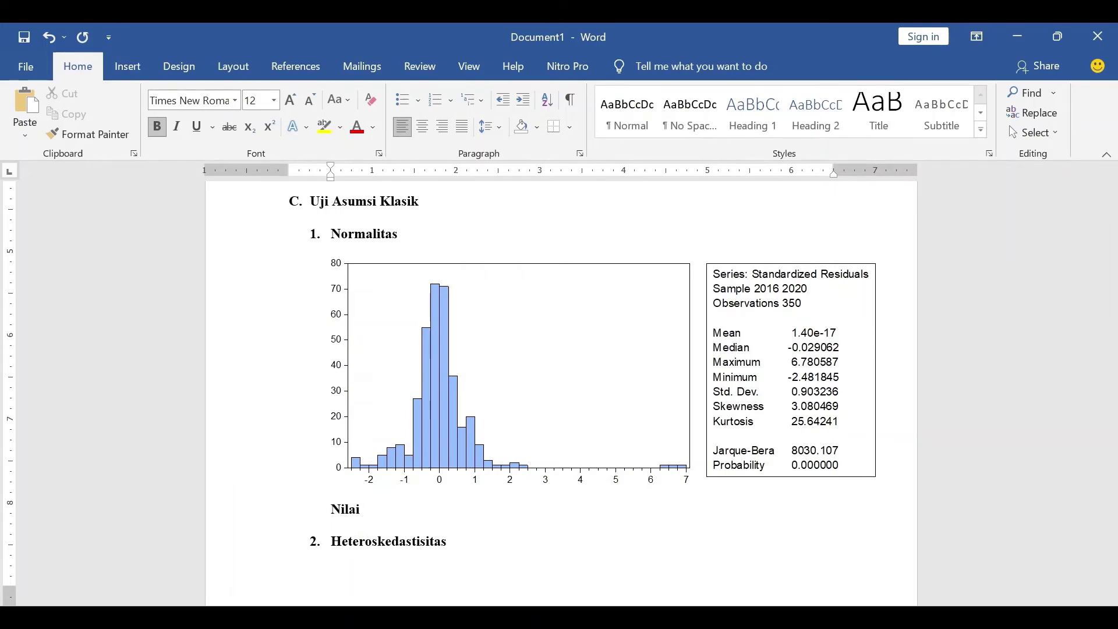
pyautogui.write('prob jarque bera')
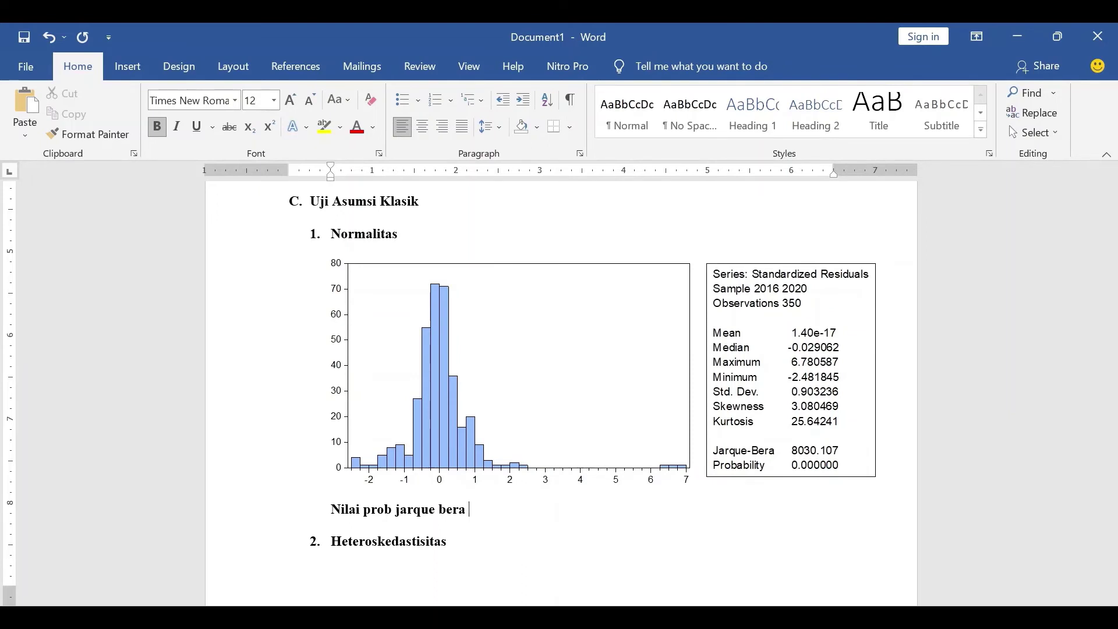
pyautogui.write(' 00')
pyautogui.press('BackSpace')
pyautogui.press('BackSpace')
pyautogui.write('0.0000 < 0.05')
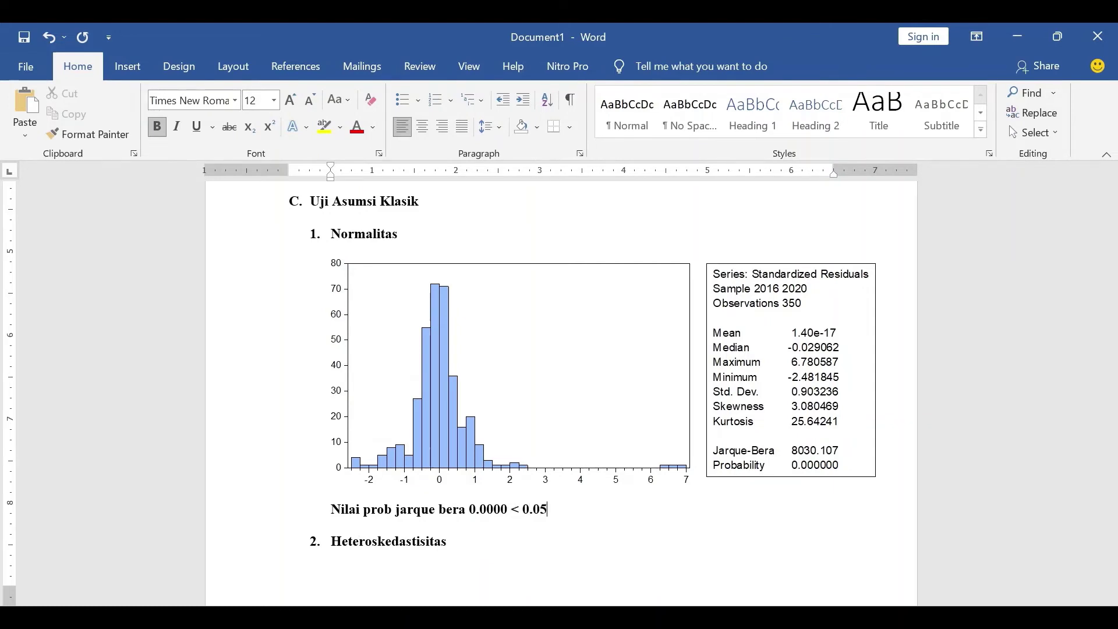
pyautogui.write(' maka data tidak normal')
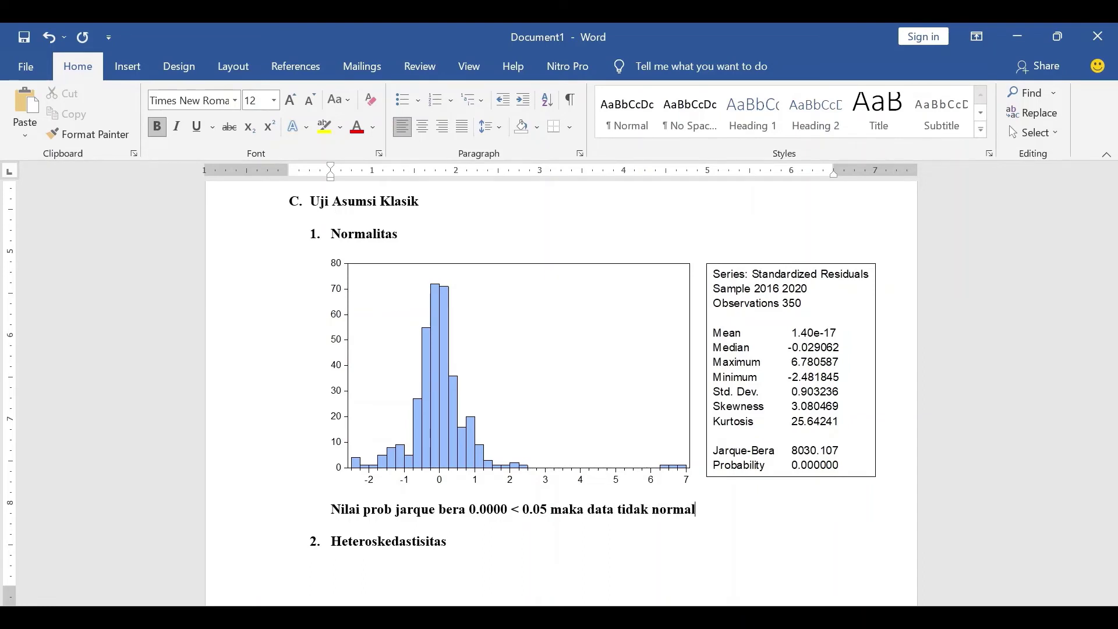
pyautogui.write('.')
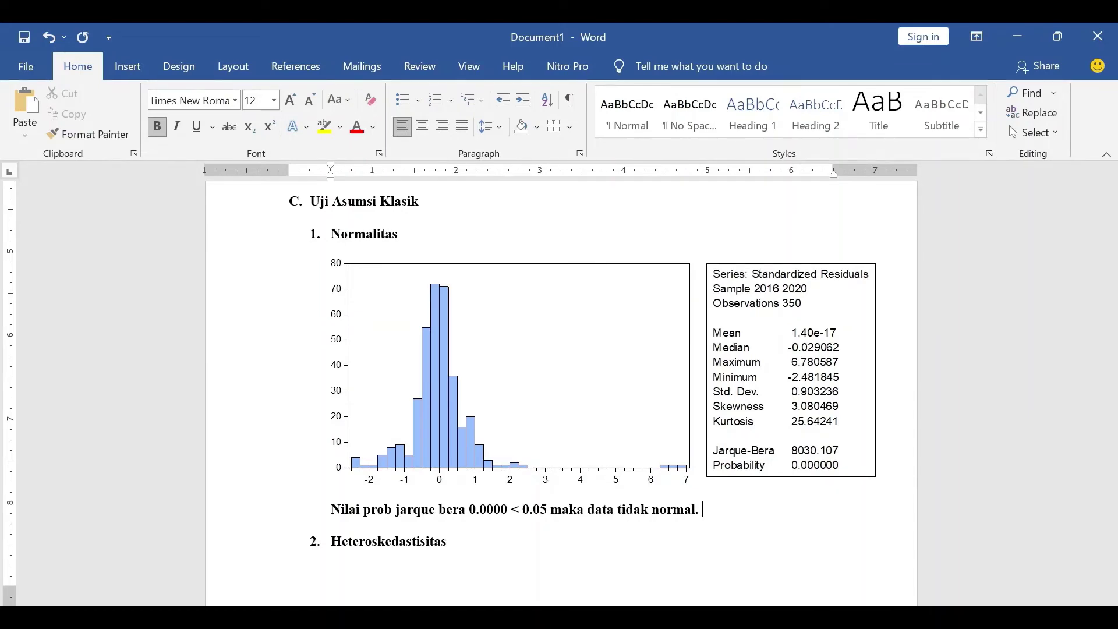
# Step: Add the conclusion "Grafik tidak beraturan berarti bebas heteroskedastisitas." on a new line below the Heteroskedastisitas residual graph
pyautogui.scroll(-5, 411, 527)
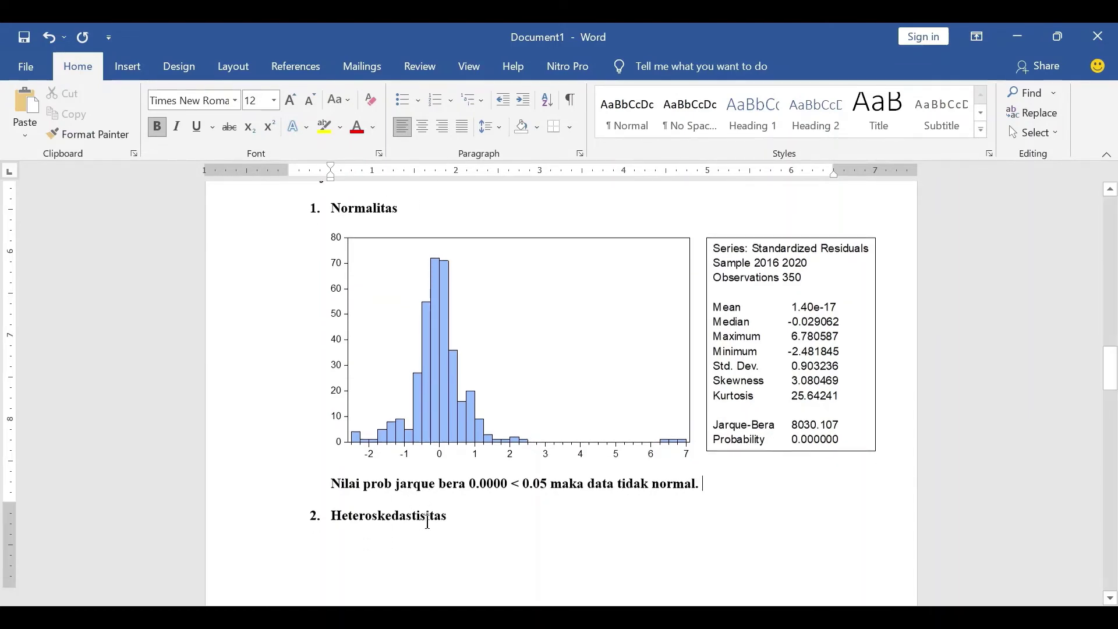
pyautogui.scroll(-4, 432, 518)
pyautogui.scroll(-5, 432, 518)
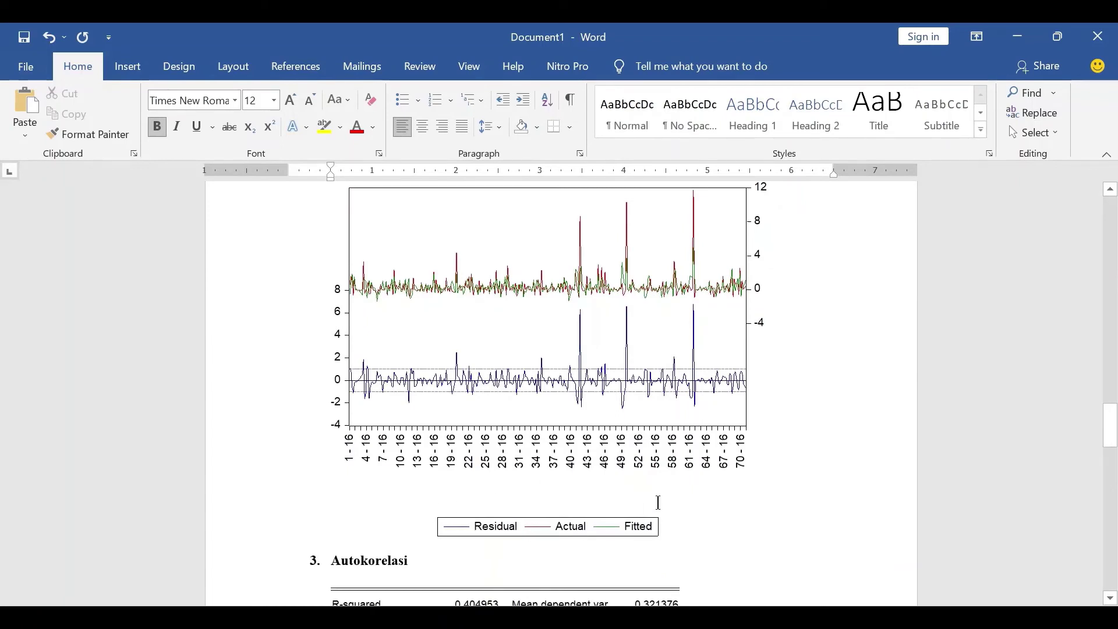
pyautogui.click(761, 525)
pyautogui.click(780, 519)
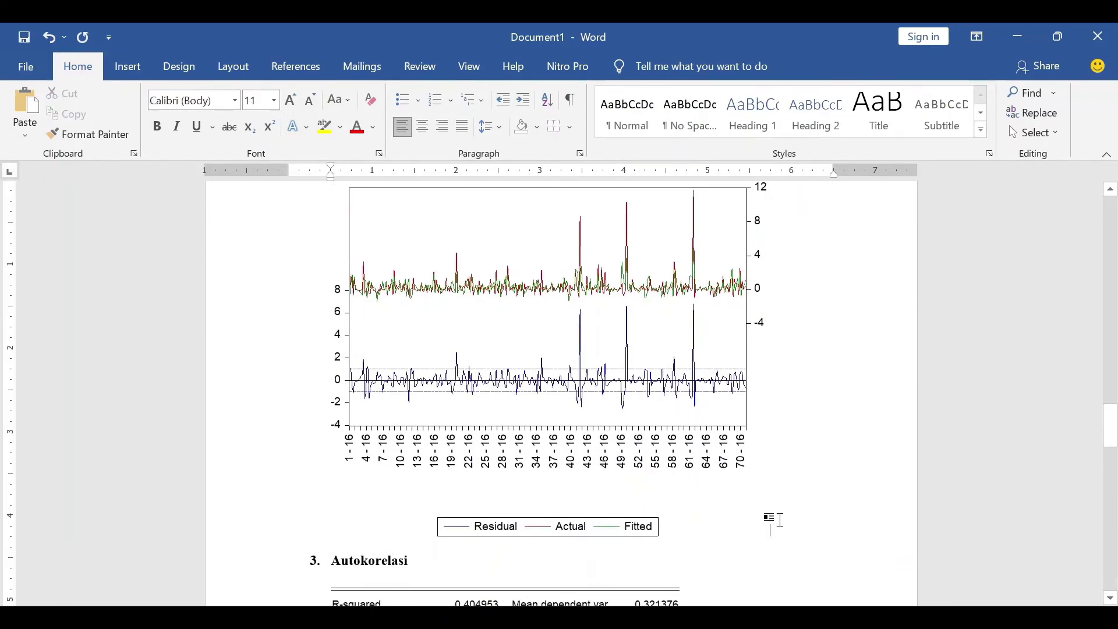
pyautogui.press('Return')
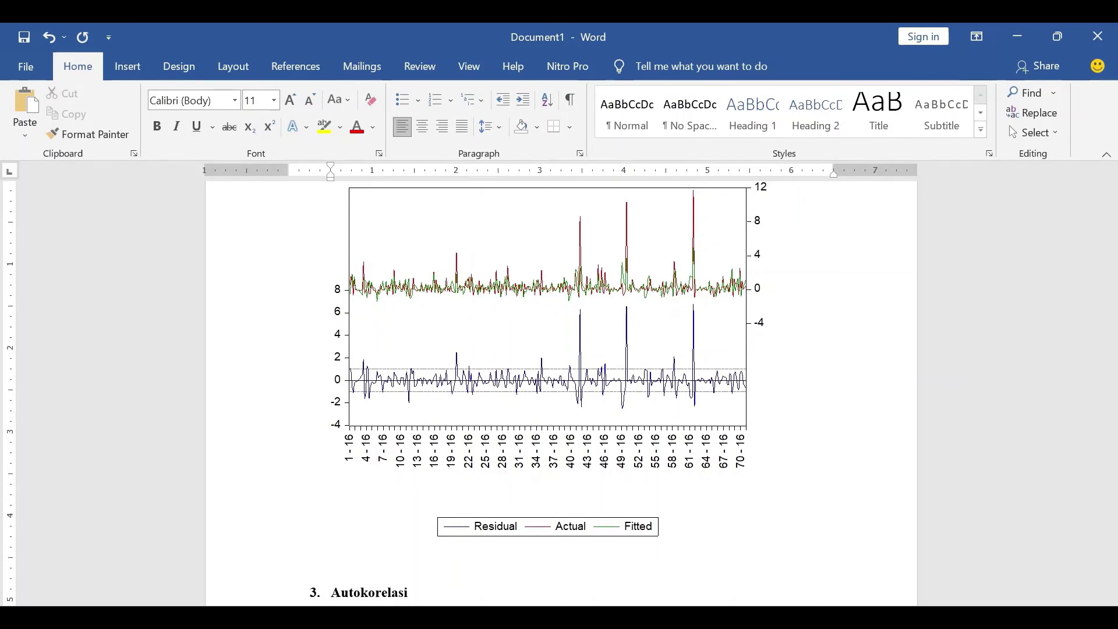
pyautogui.write('grafik ')
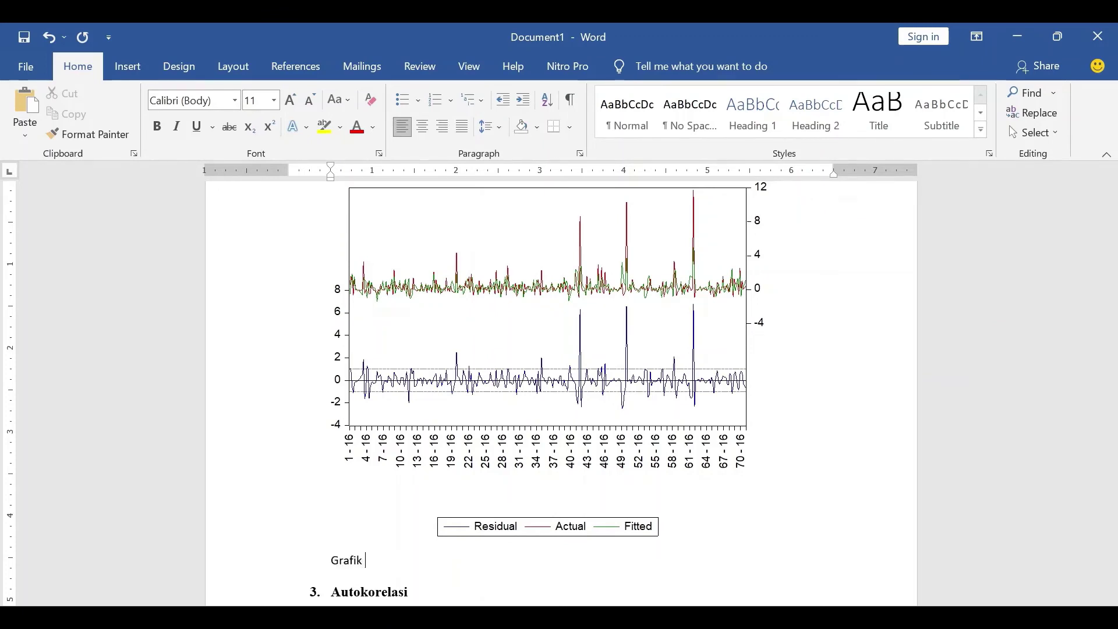
pyautogui.write('tidak beraturan ')
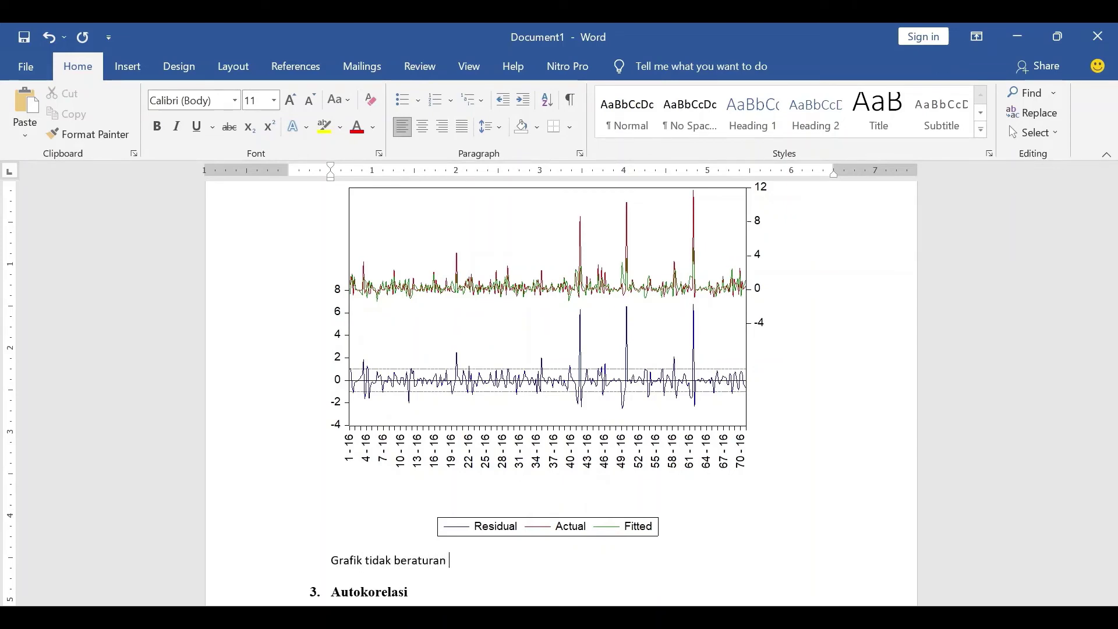
pyautogui.write('berarti beb')
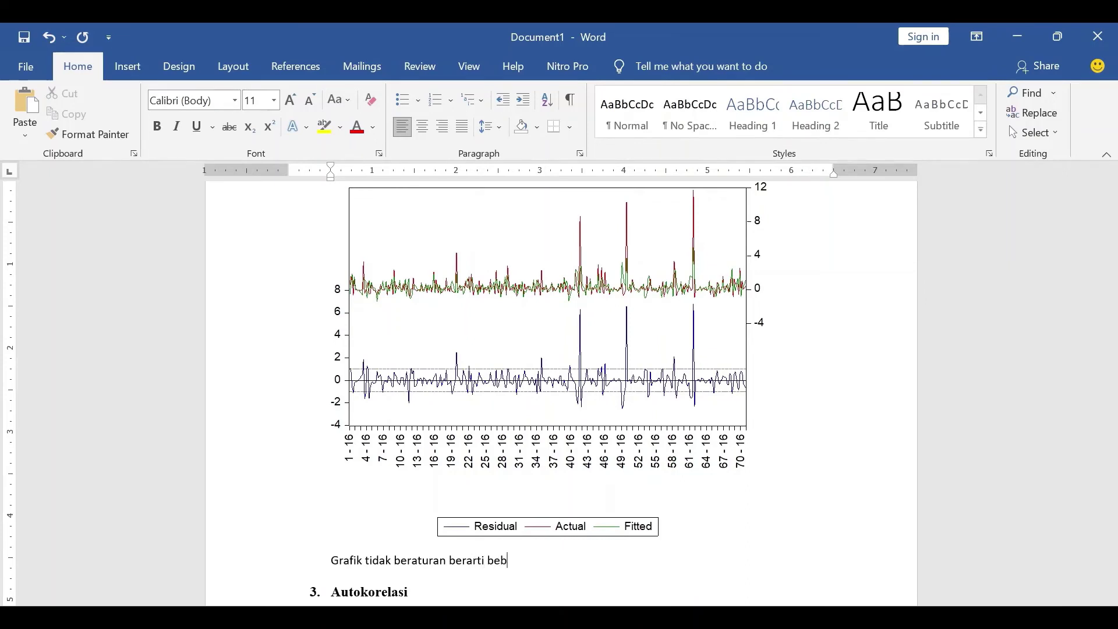
pyautogui.write('as heteroskedastisitas.')
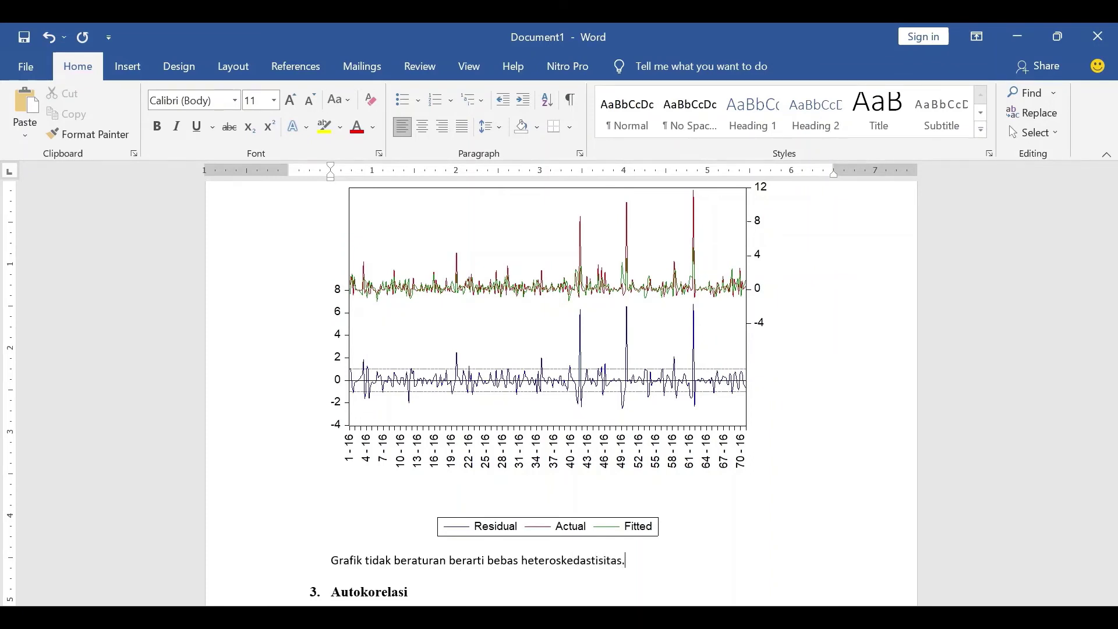
pyautogui.click(571, 353)
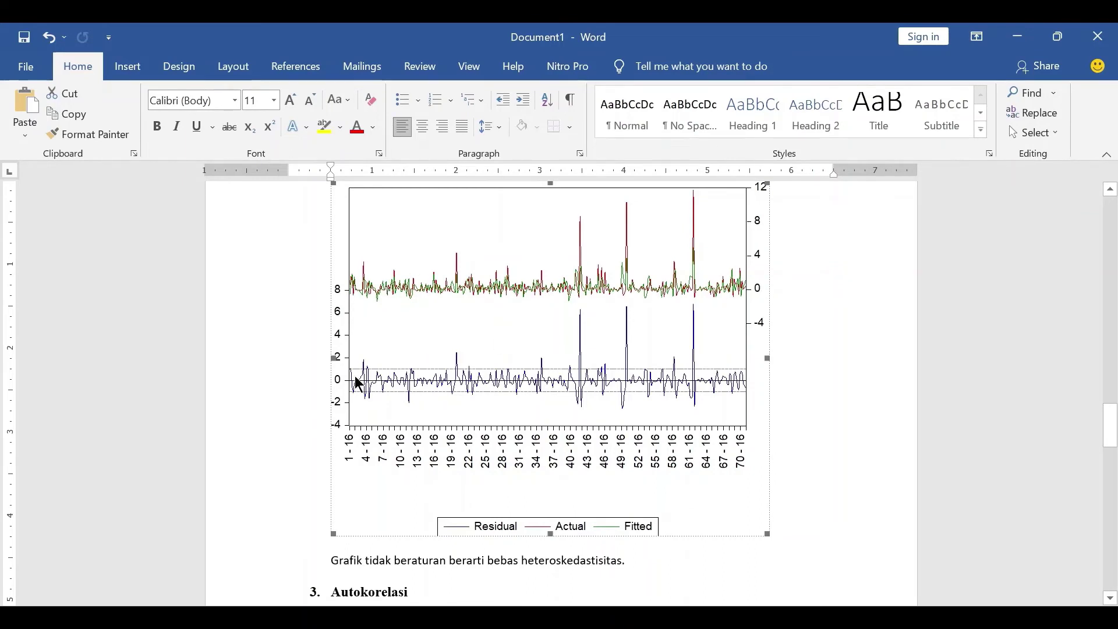
# Step: Add the placeholder line "Kesimpulan" below the regression statistics table in the Autokorelasi section
pyautogui.click(634, 560)
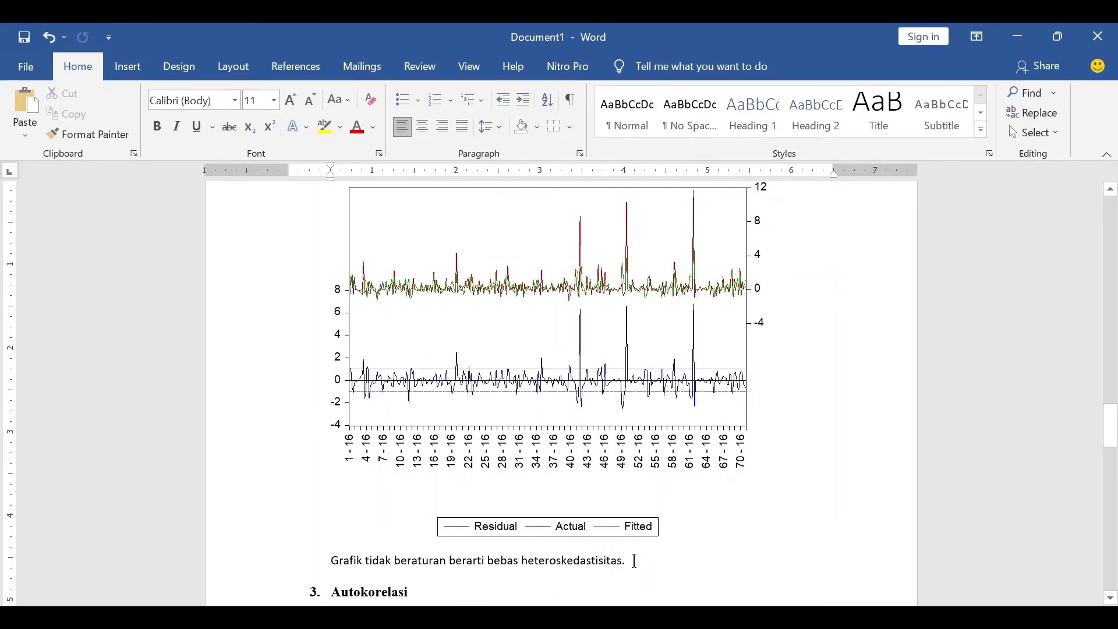
pyautogui.scroll(-2, 635, 548)
pyautogui.scroll(-4, 638, 550)
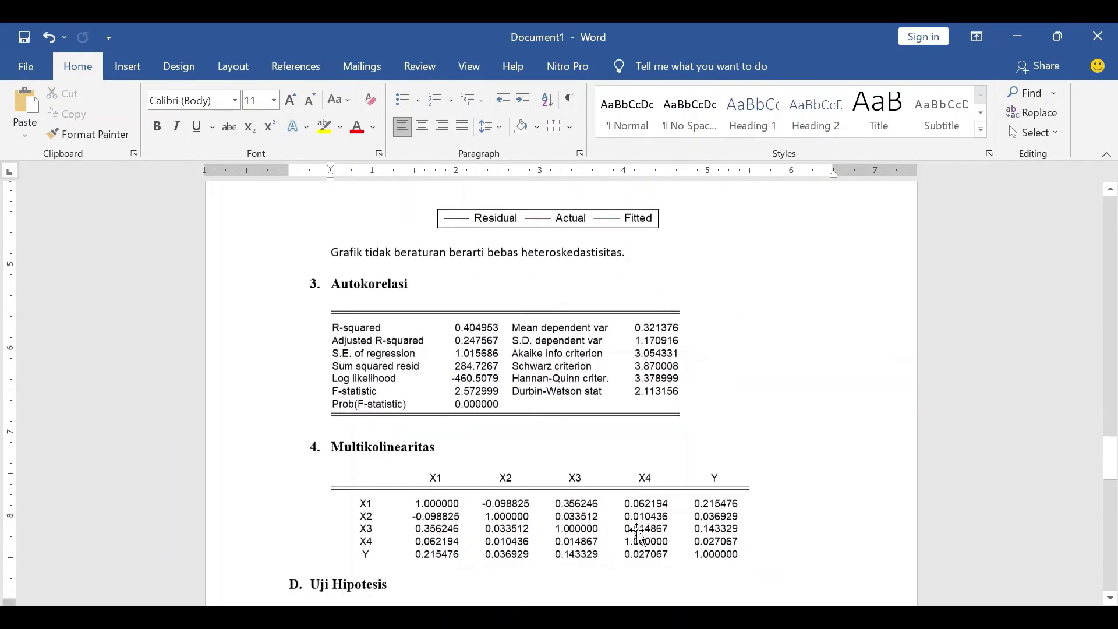
pyautogui.click(752, 484)
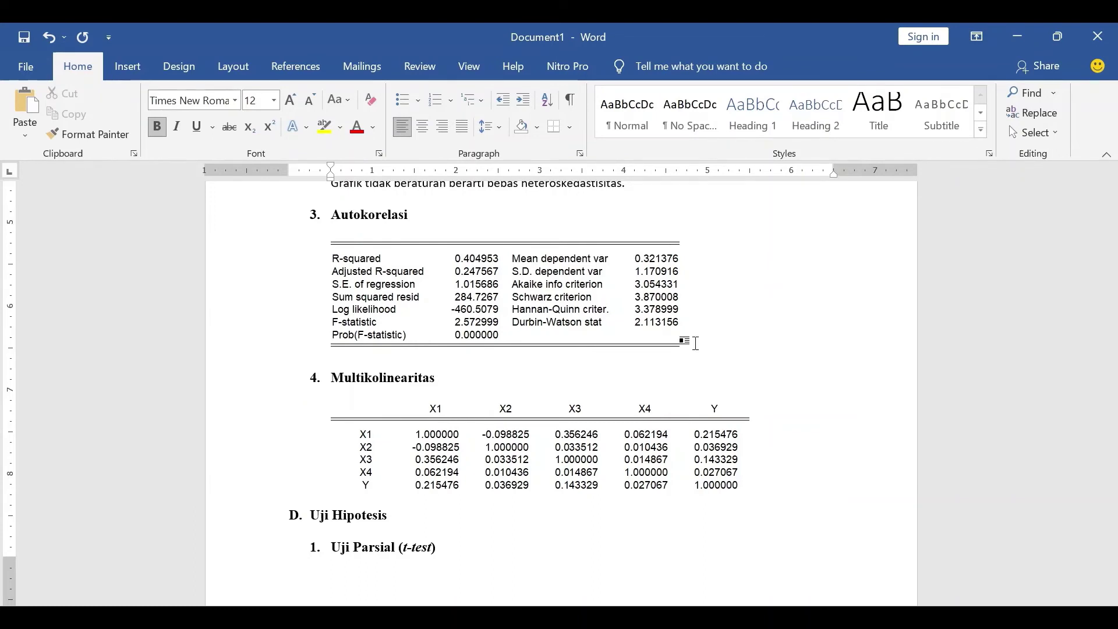
pyautogui.press('Return')
pyautogui.write('kesimpul')
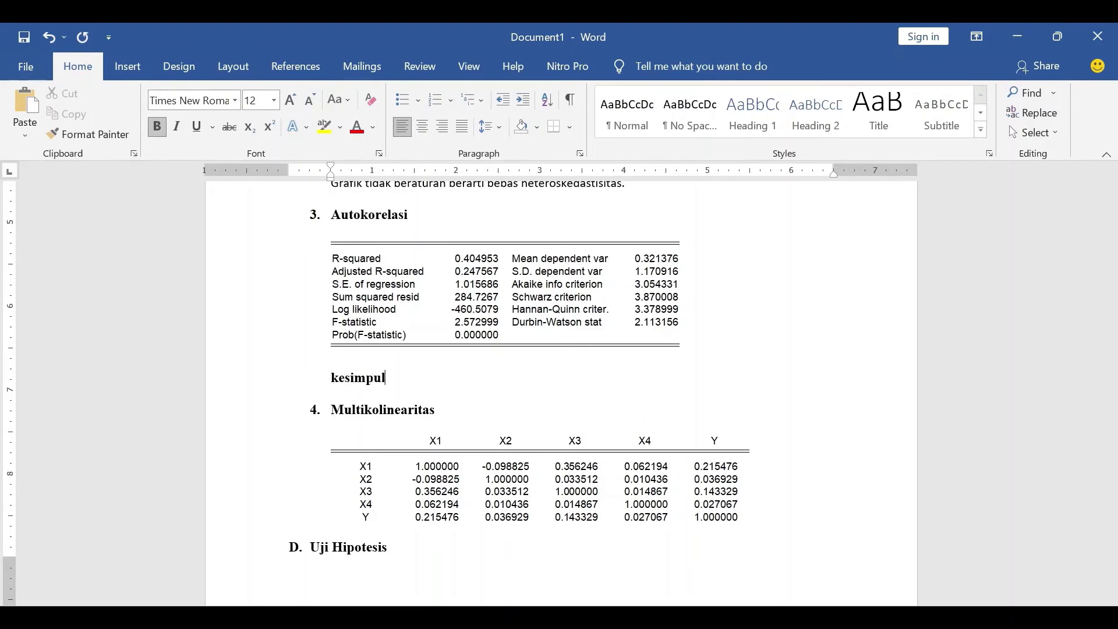
pyautogui.write('an')
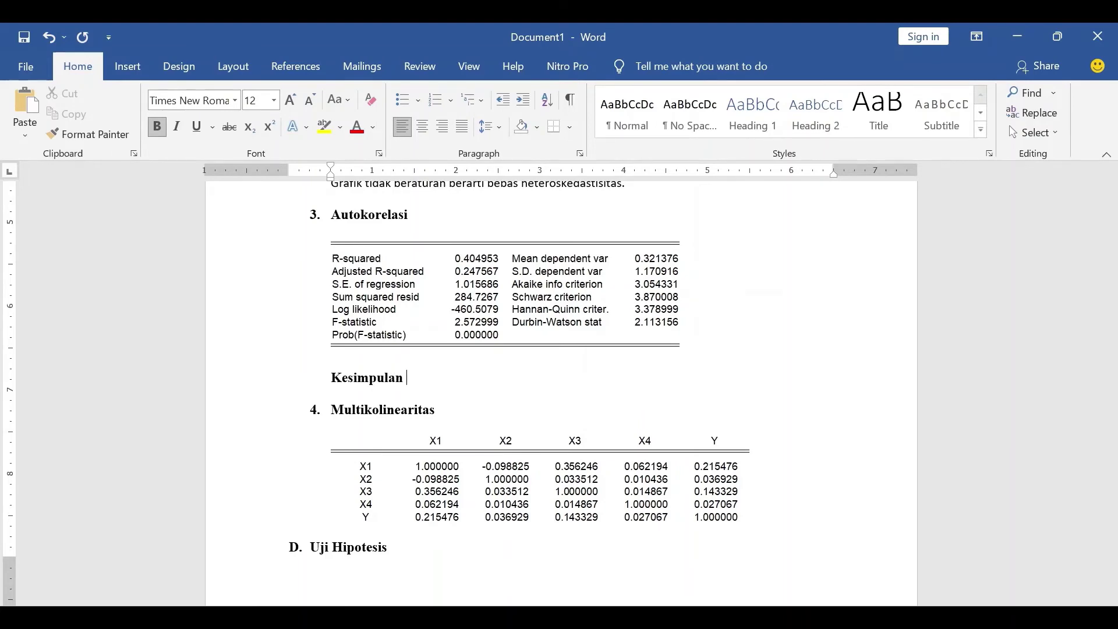
# Step: Add the conclusion "Bebas multikolinearitas." on a new line below the Multikolinearitas correlation table
pyautogui.click(779, 525)
pyautogui.press('Return')
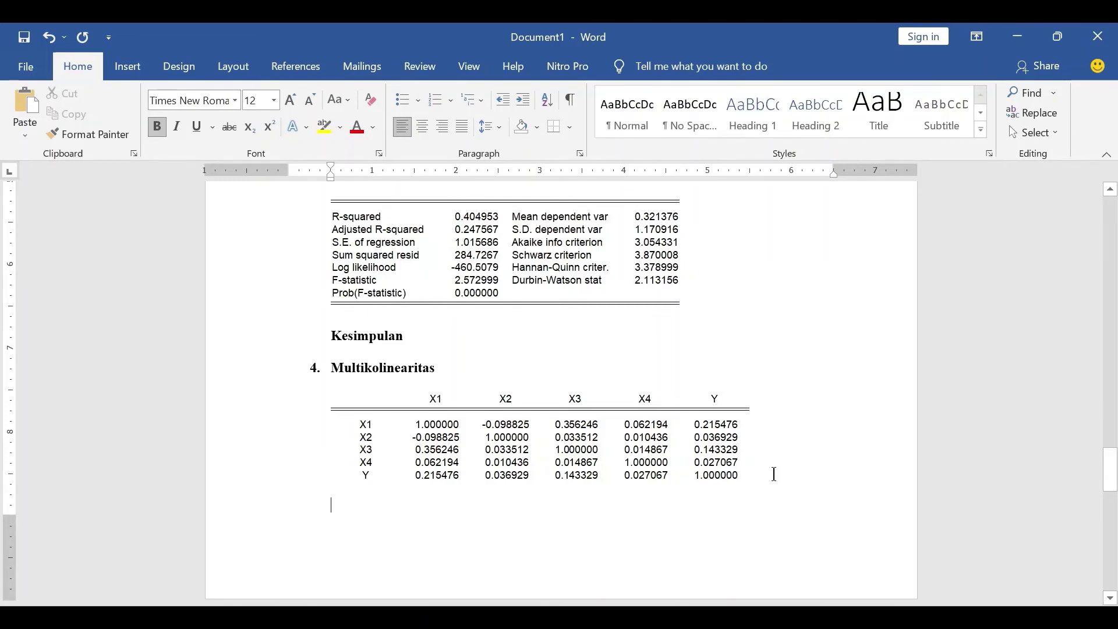
pyautogui.write('Nilai')
pyautogui.press('BackSpace')
pyautogui.press('BackSpace')
pyautogui.press('BackSpace')
pyautogui.press('BackSpace')
pyautogui.press('BackSpace')
pyautogui.press('BackSpace')
pyautogui.write('b')
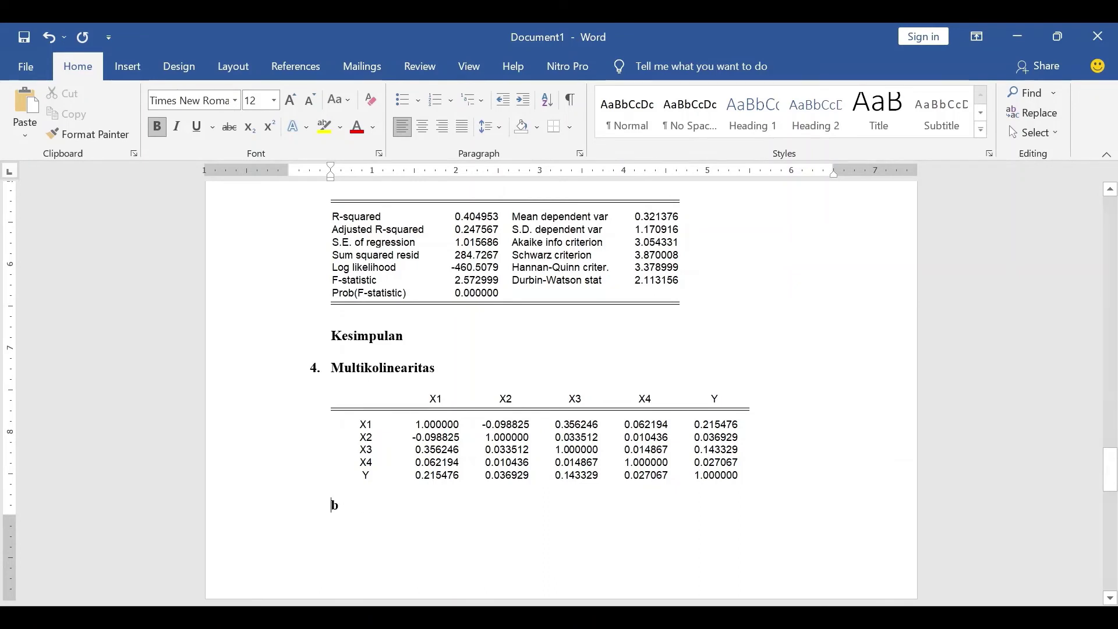
pyautogui.write('ebas multikoli')
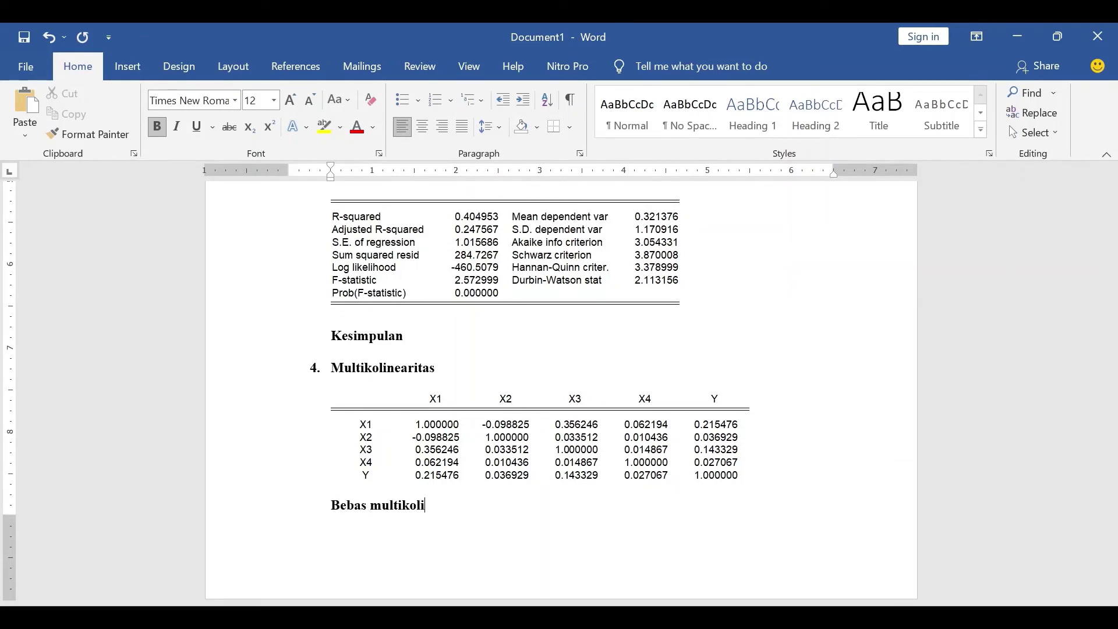
pyautogui.write('nearitas.')
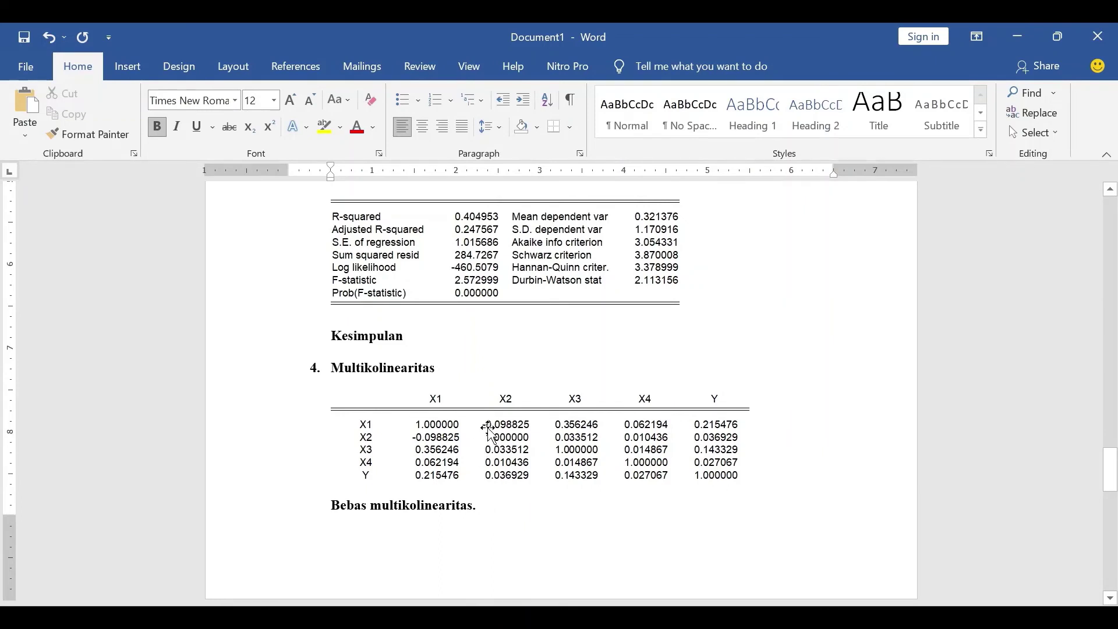
# Step: Below the Uji Parsial table, write "H1: MVE berpengaruh signifikan terhadap stock return" and conclude in Indonesian that it is accepted because prob 0.0000 < 0.05
pyautogui.scroll(-5, 524, 512)
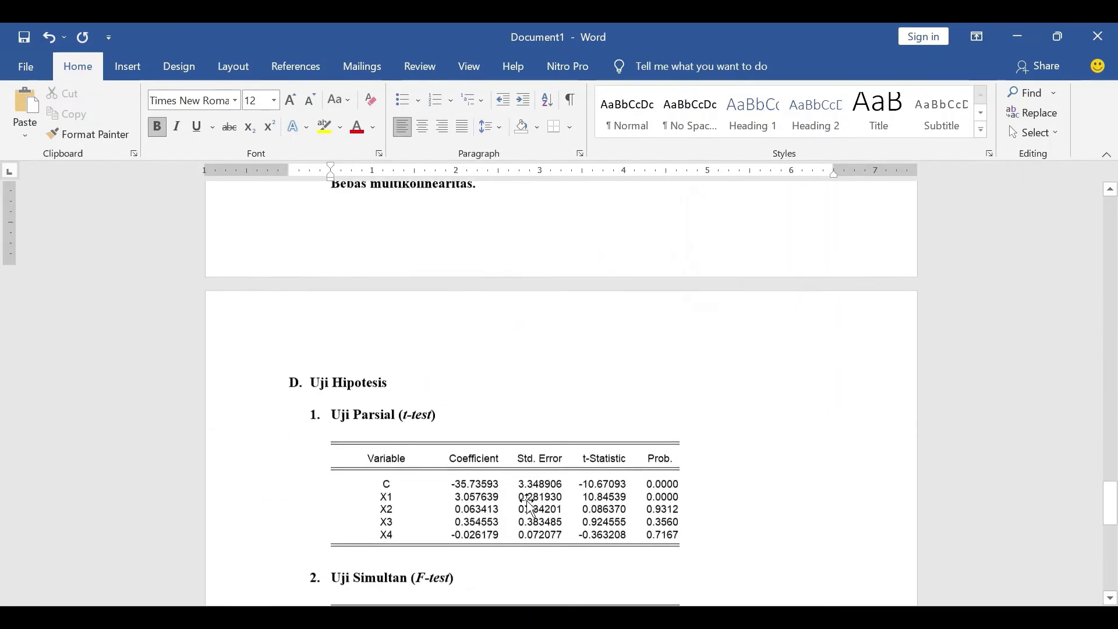
pyautogui.scroll(-2, 530, 507)
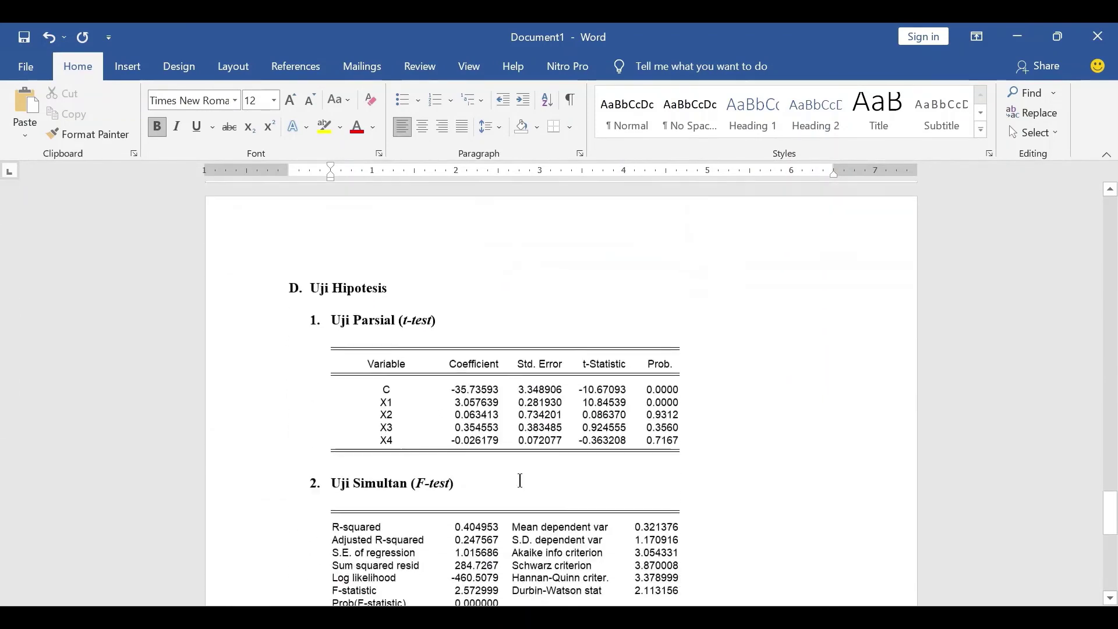
pyautogui.click(699, 445)
pyautogui.press('Return')
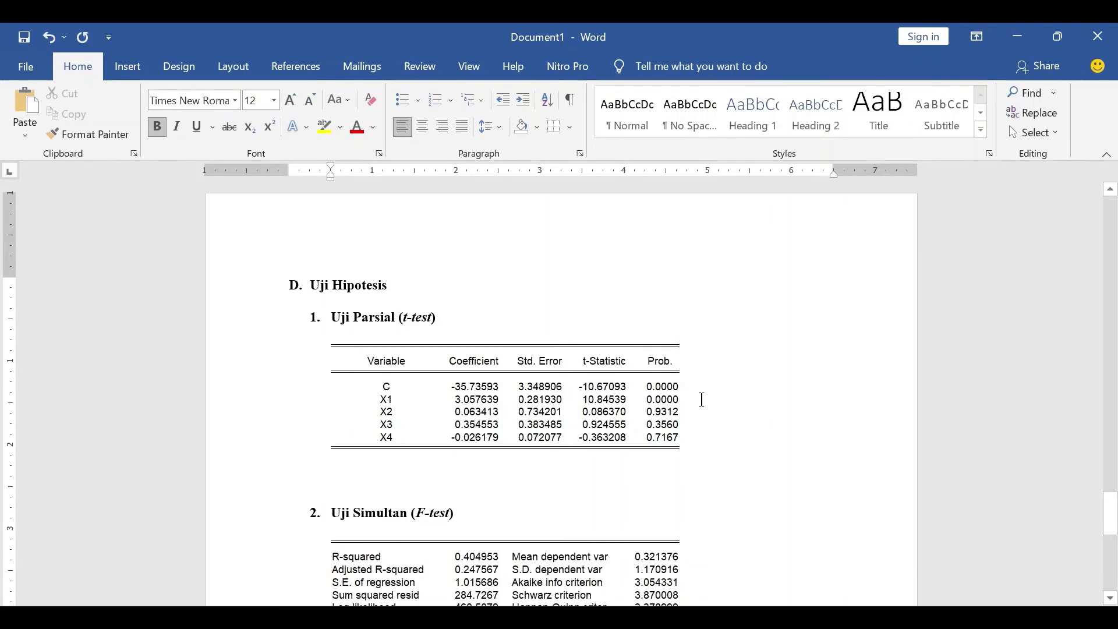
pyautogui.write('H1: MVE berpengaruh signifikan terhadap stock return Karena nilai prob 0.0000 < 0.05 maka kesimpulan hipotesis diterima atau dengan kata lain MVE berpengaruh signifikan terhadap stock return.')
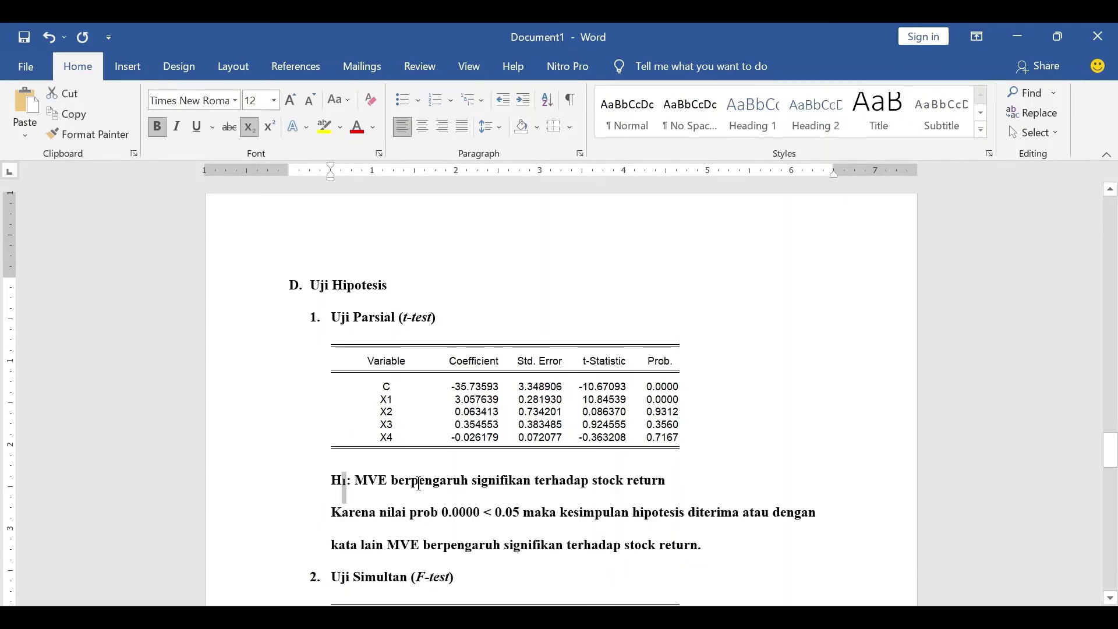
pyautogui.moveTo(356, 484); pyautogui.dragTo(674, 487)
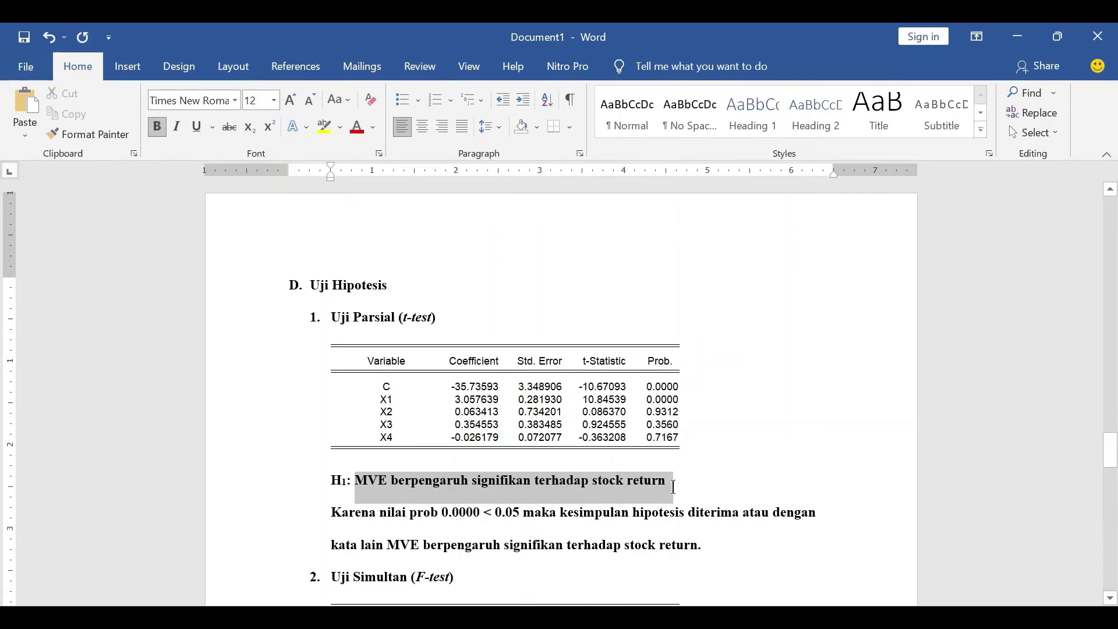
pyautogui.click(654, 420)
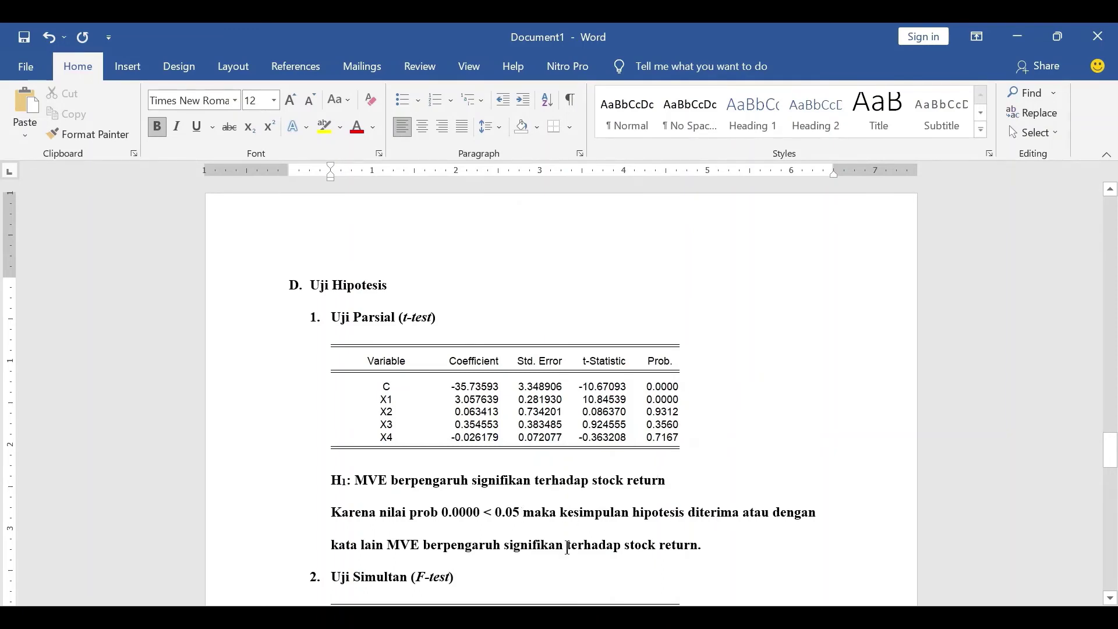
pyautogui.click(524, 541)
pyautogui.scroll(-1, 582, 529)
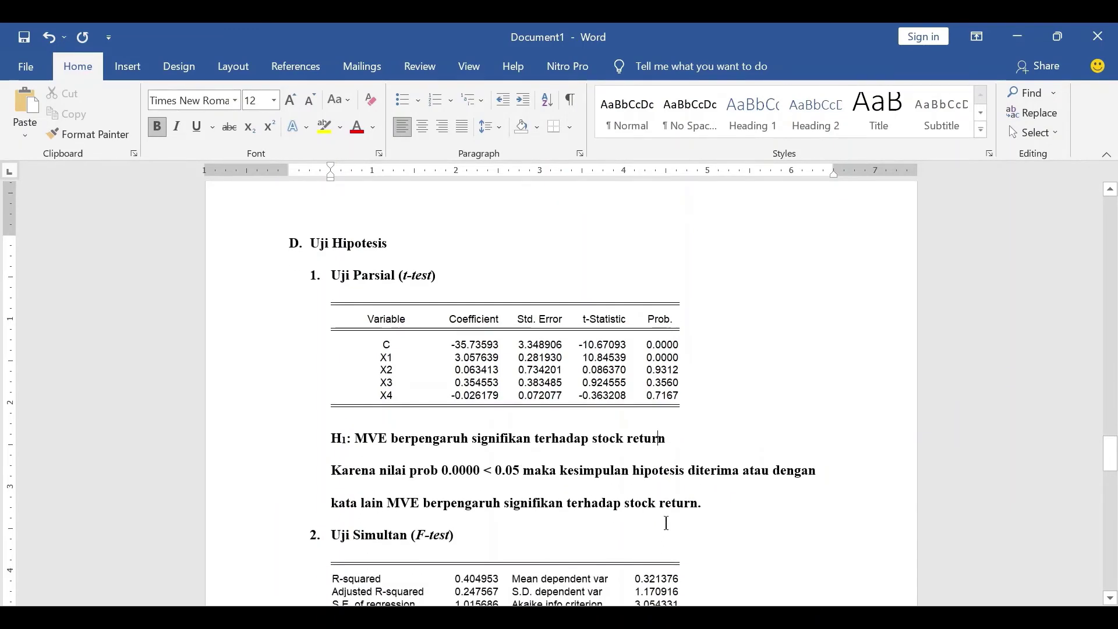
# Step: Add the placeholder line "H2, H3, H4" below the H1 conclusion in the Uji Parsial section
pyautogui.click(722, 506)
pyautogui.press('Return')
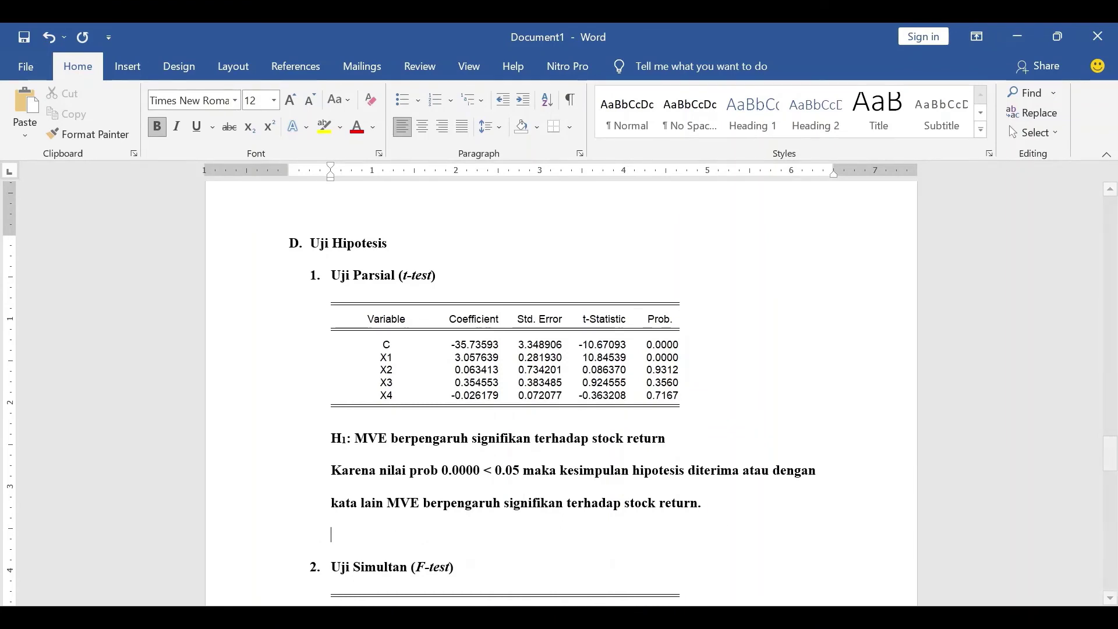
pyautogui.write('H2, H3')
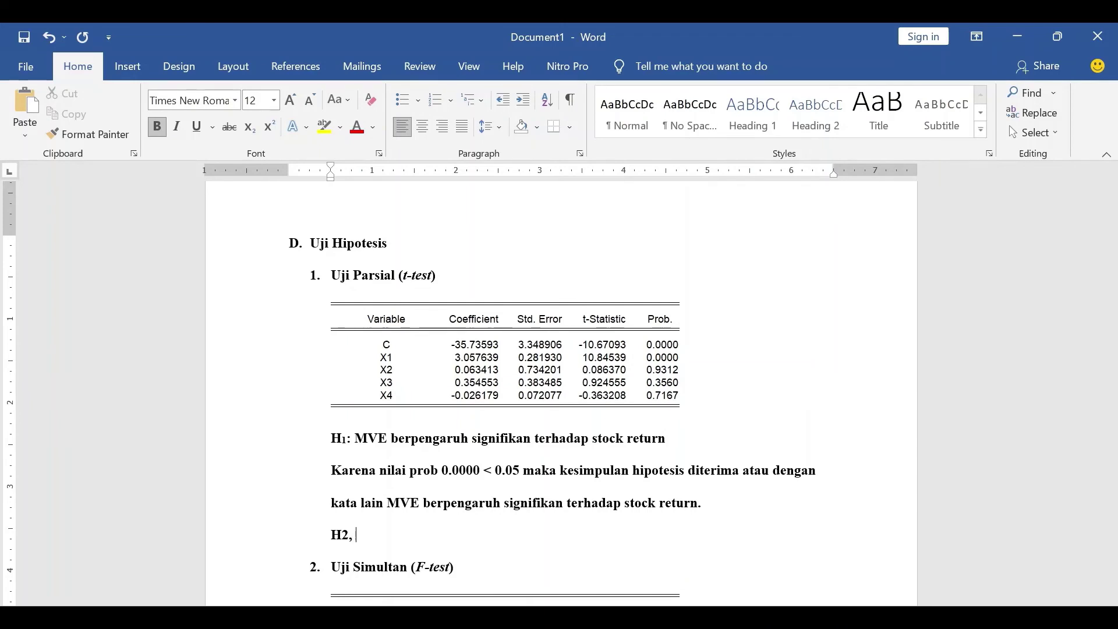
pyautogui.write(', H4')
# Step: Add the conclusion "Nilai prob (F-statistic) 0.0000 < 0.05 maka semua variabel independen berpengaruh secara signifikan terhadap stock return." below the Uji Simultan table
pyautogui.scroll(-5, 737, 513)
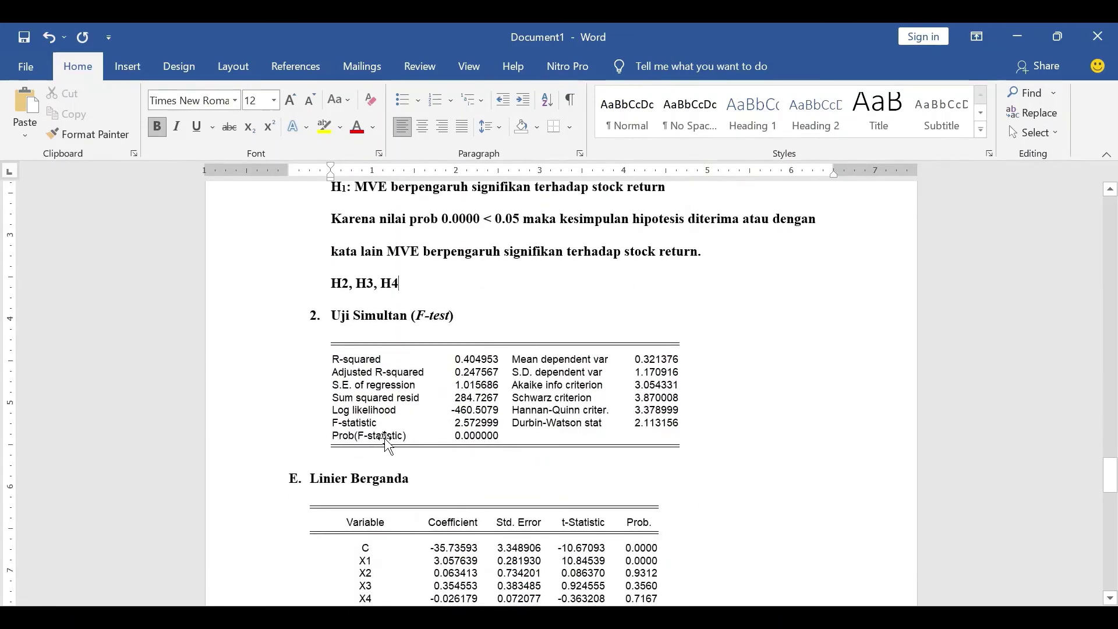
pyautogui.click(679, 443)
pyautogui.press('Return')
pyautogui.write('nilai prob')
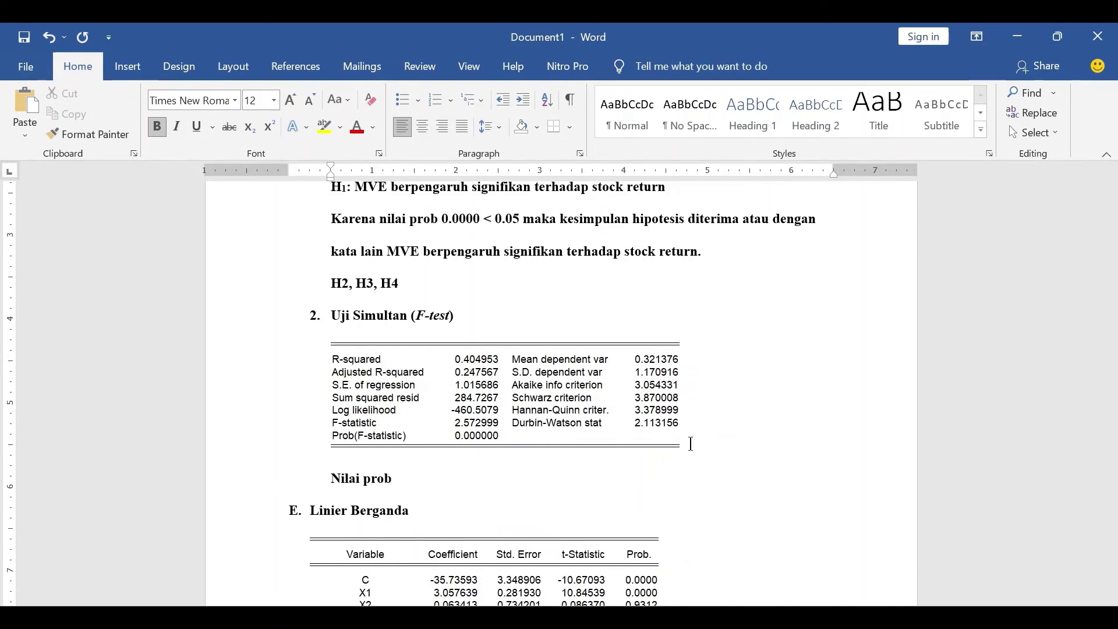
pyautogui.write('(')
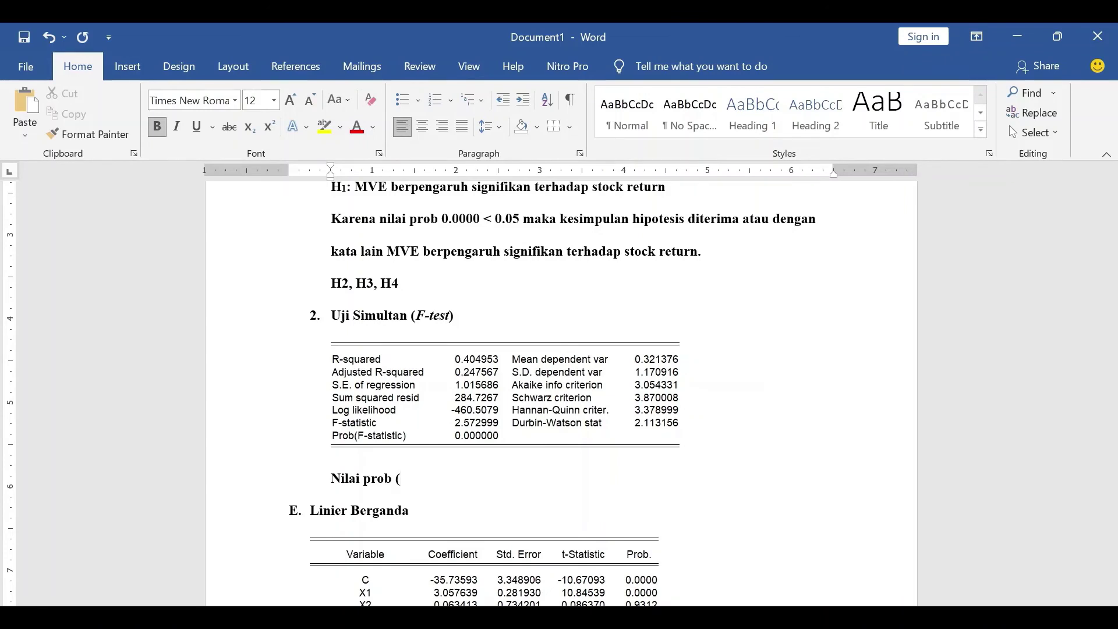
pyautogui.write('F-statistic) ')
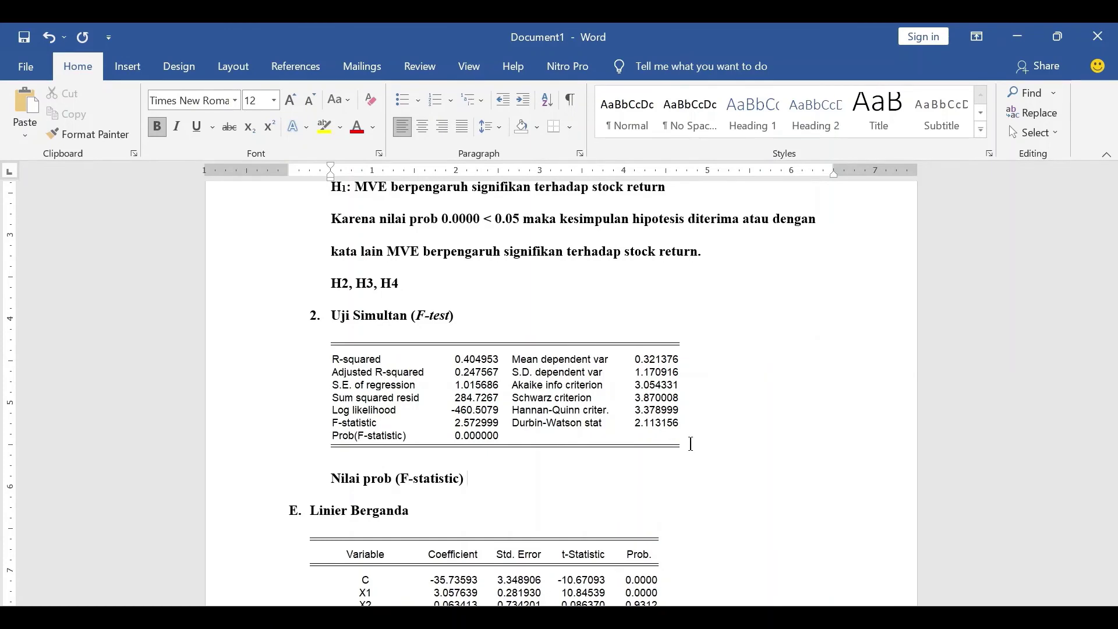
pyautogui.write('0.00')
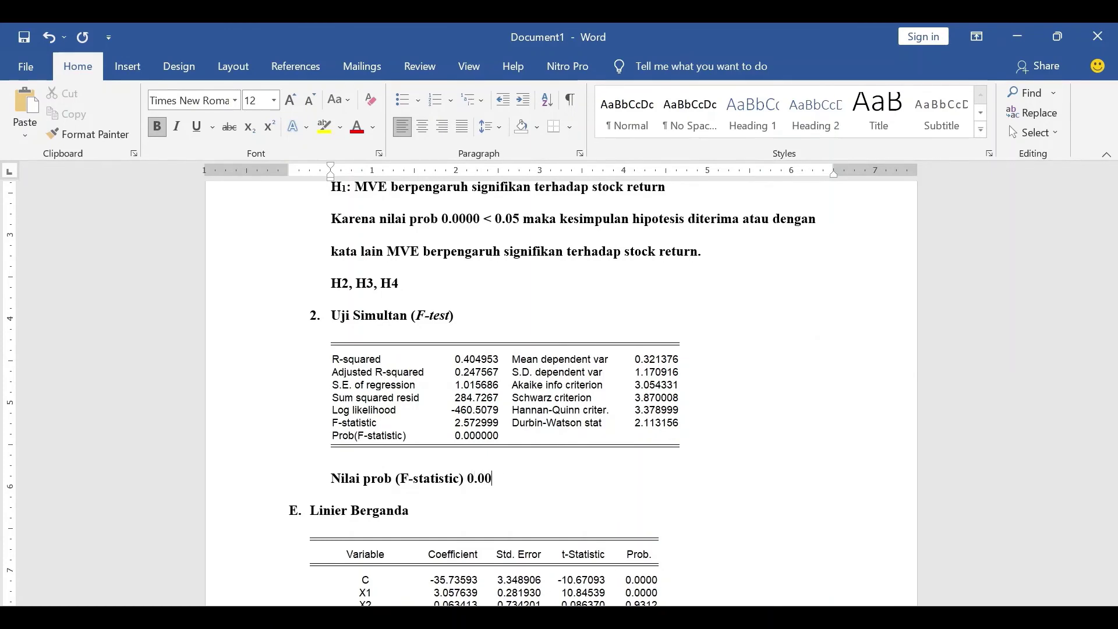
pyautogui.write('00 < 0')
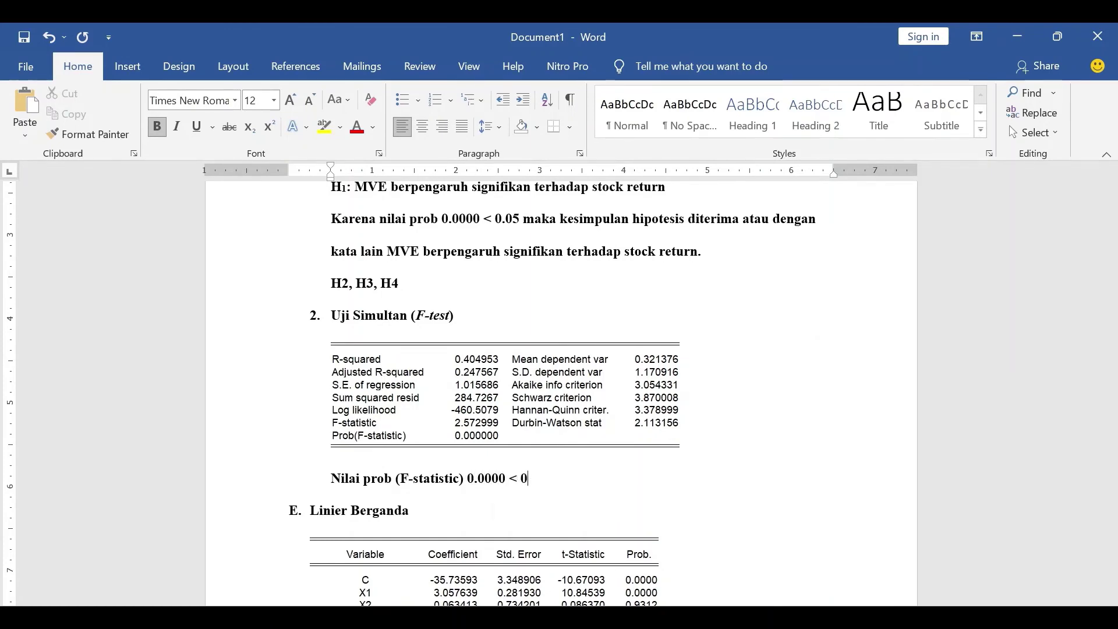
pyautogui.write('.05 maka ')
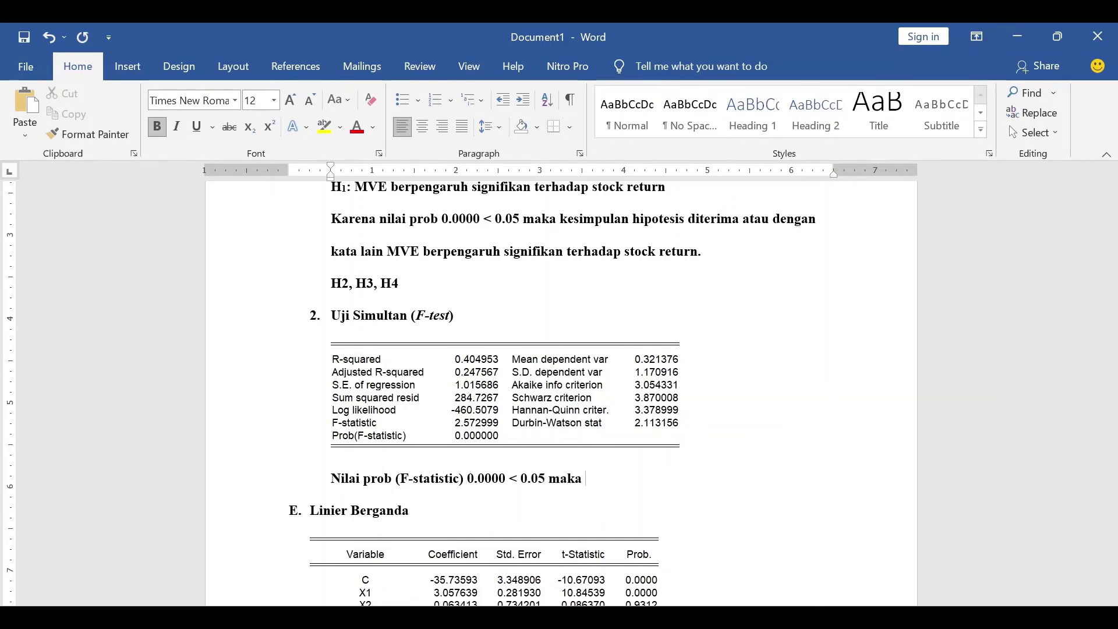
pyautogui.write('semua ')
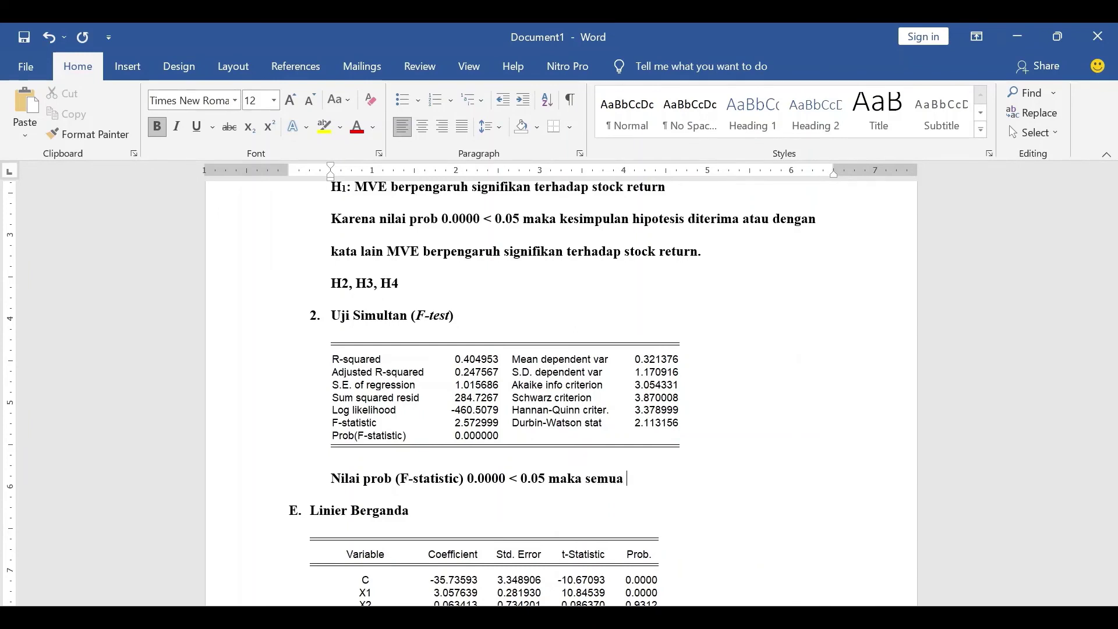
pyautogui.write('variave')
pyautogui.press('BackSpace')
pyautogui.press('BackSpace')
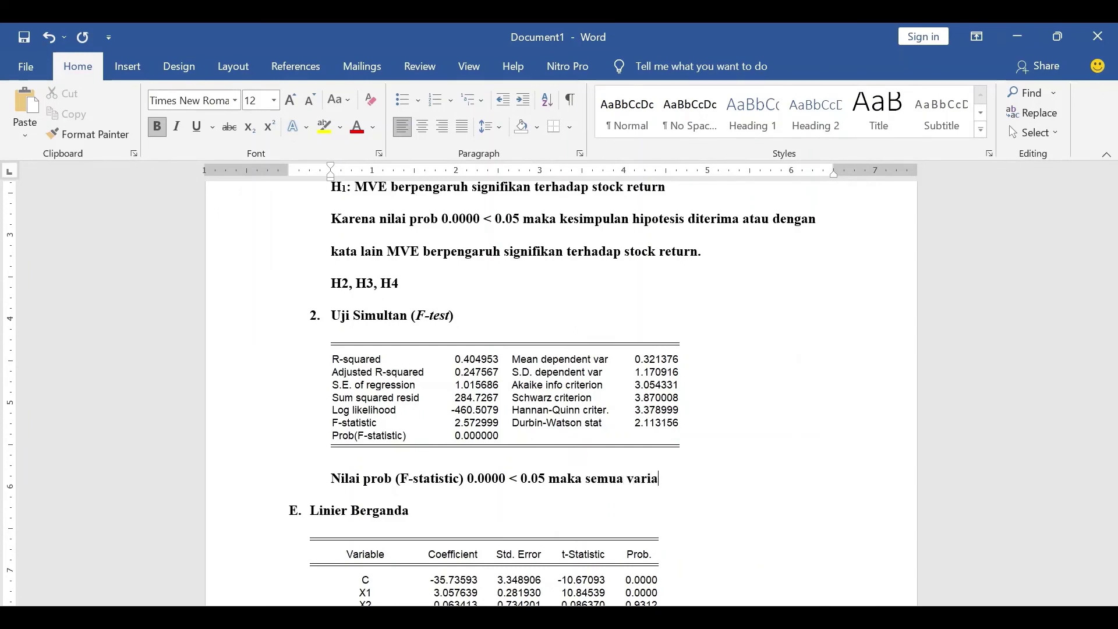
pyautogui.write('bel de')
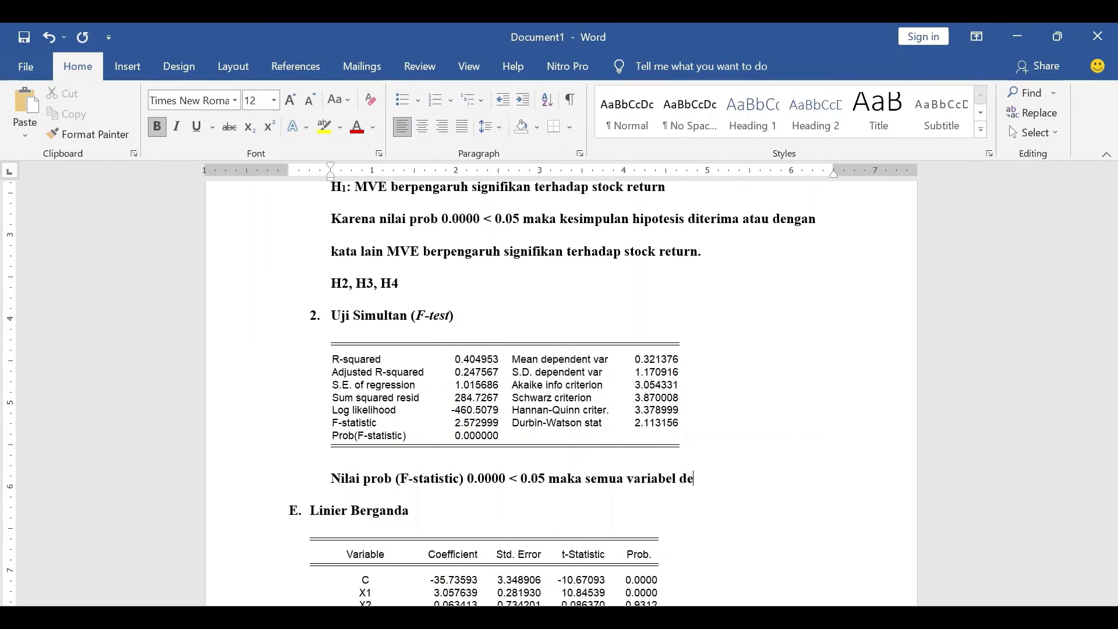
pyautogui.press('BackSpace')
pyautogui.press('BackSpace')
pyautogui.write('indepen')
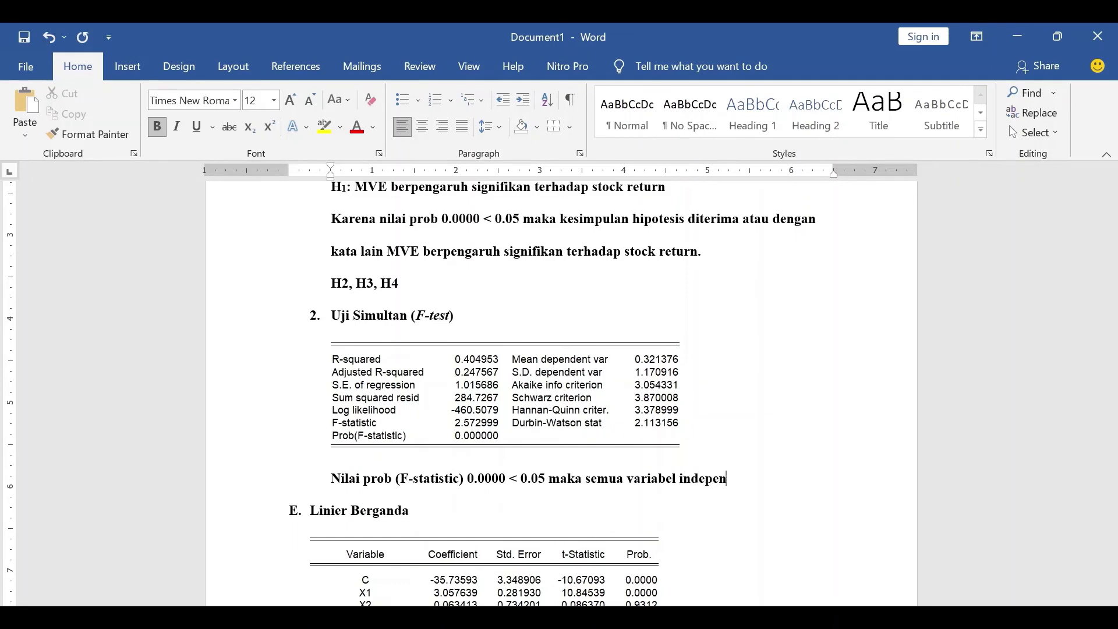
pyautogui.write('den berpengaruh secara')
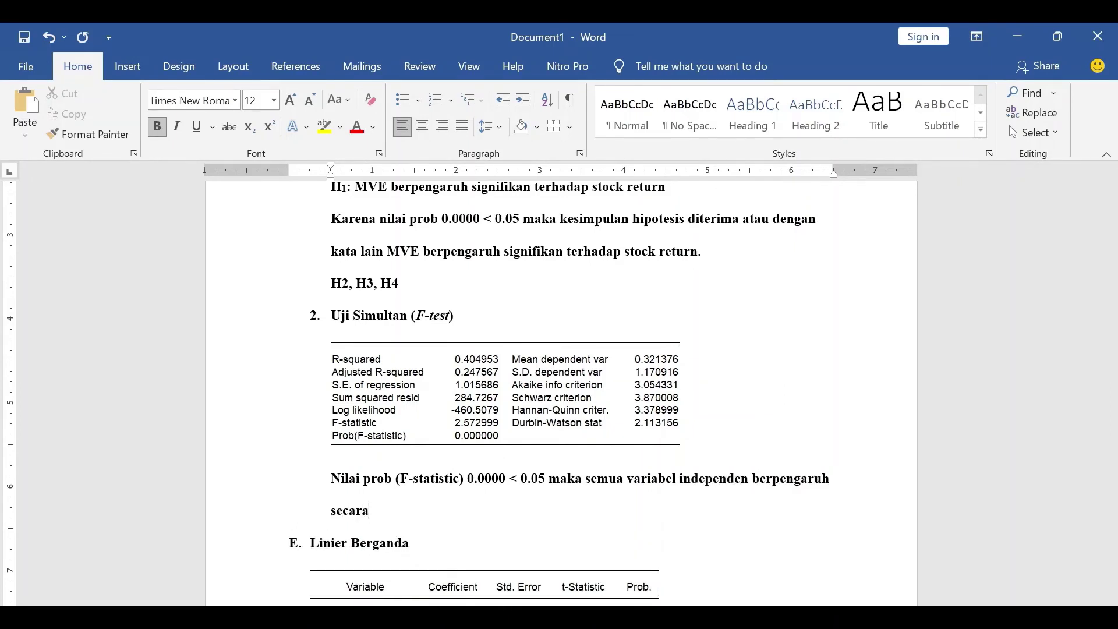
pyautogui.write(' signifika')
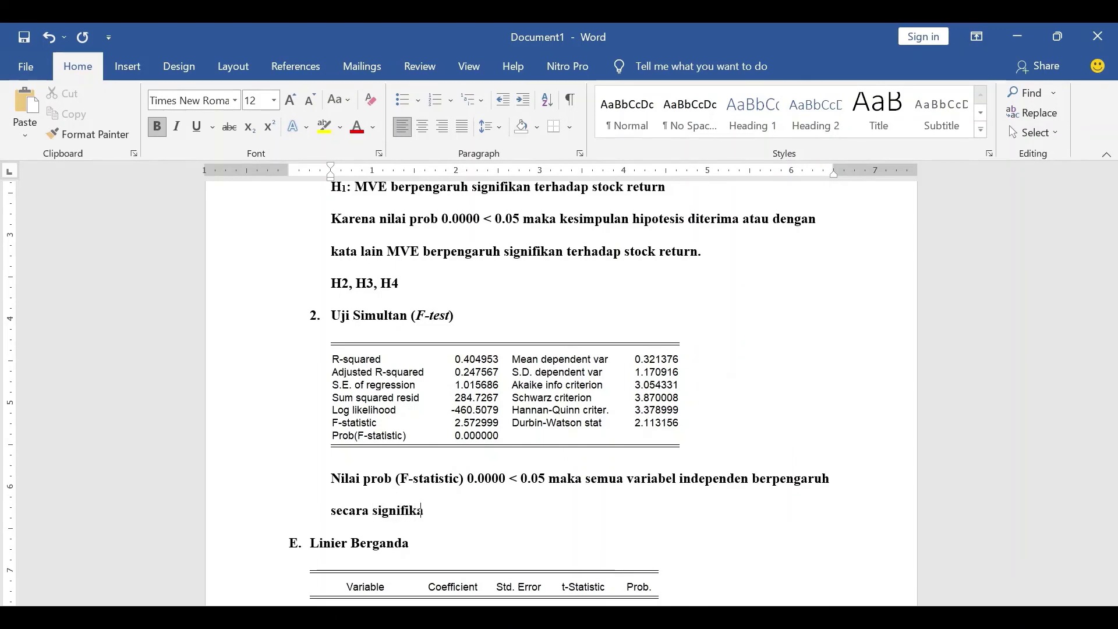
pyautogui.write('n terhadap ')
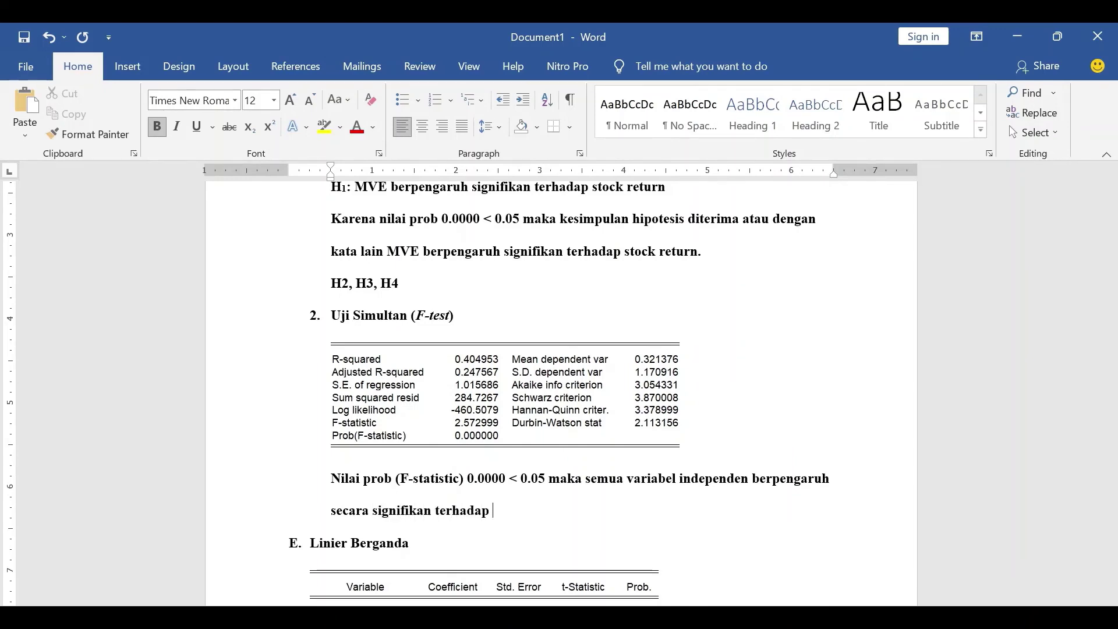
pyautogui.write('stock return.')
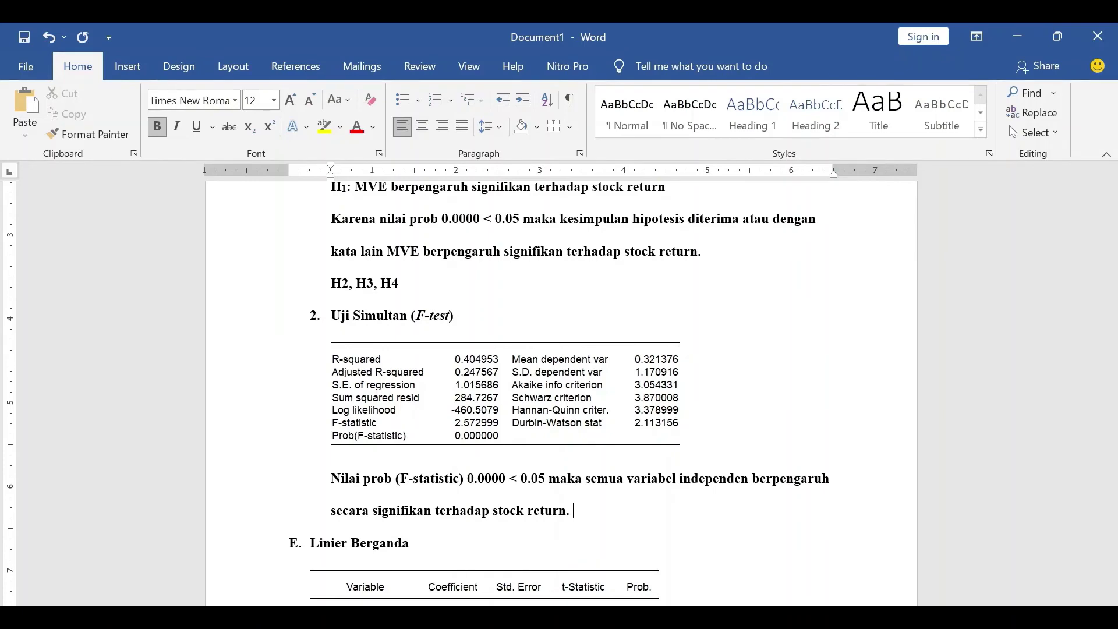
# Step: Write the general regression equation "Y = a + bX1 + cX2 + dX3 +eX4" on a new line below the Linier Berganda table
pyautogui.scroll(-3, 644, 491)
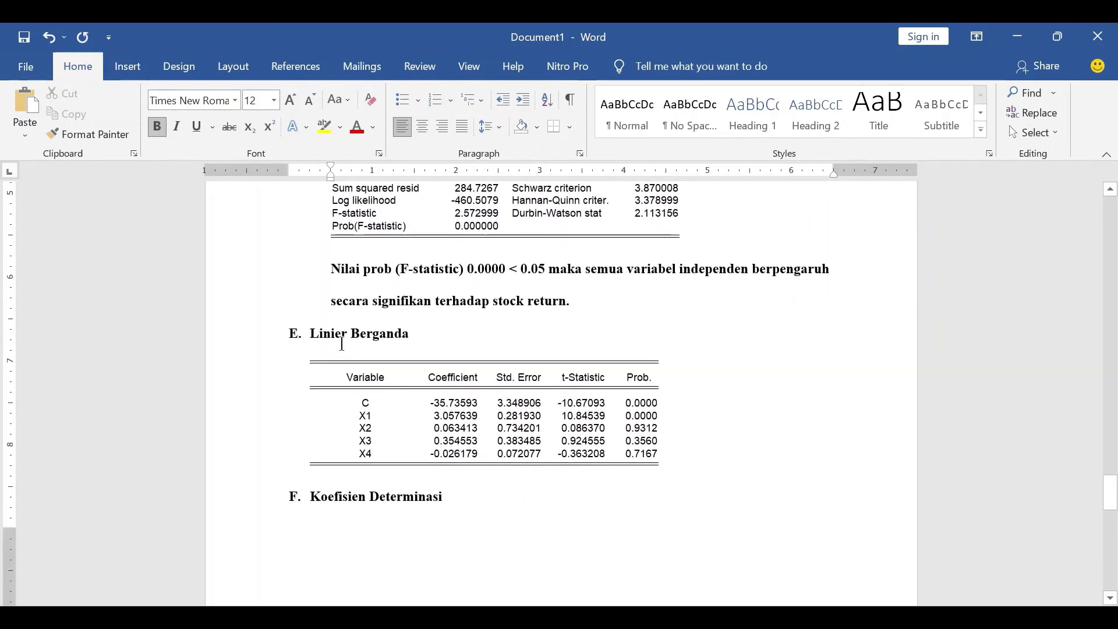
pyautogui.click(679, 456)
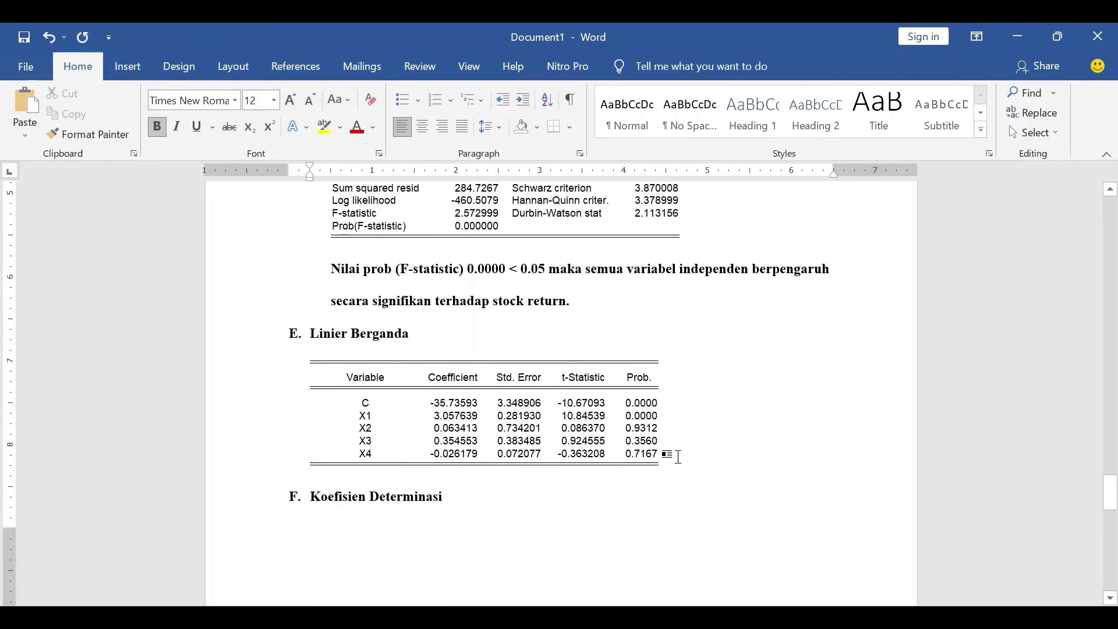
pyautogui.press('Return')
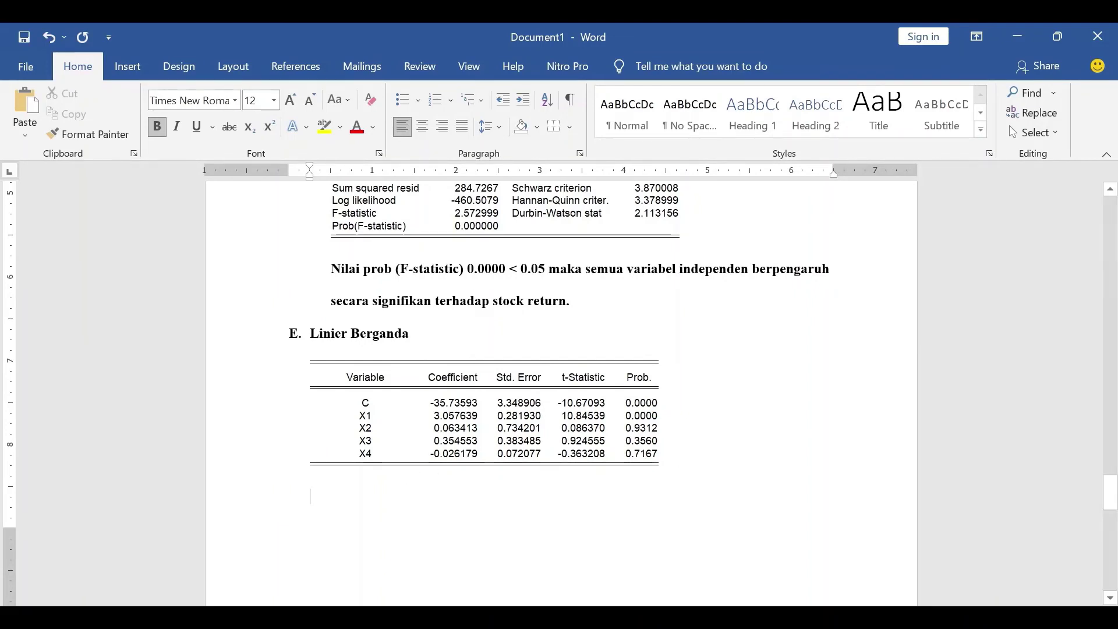
pyautogui.write('Y = ')
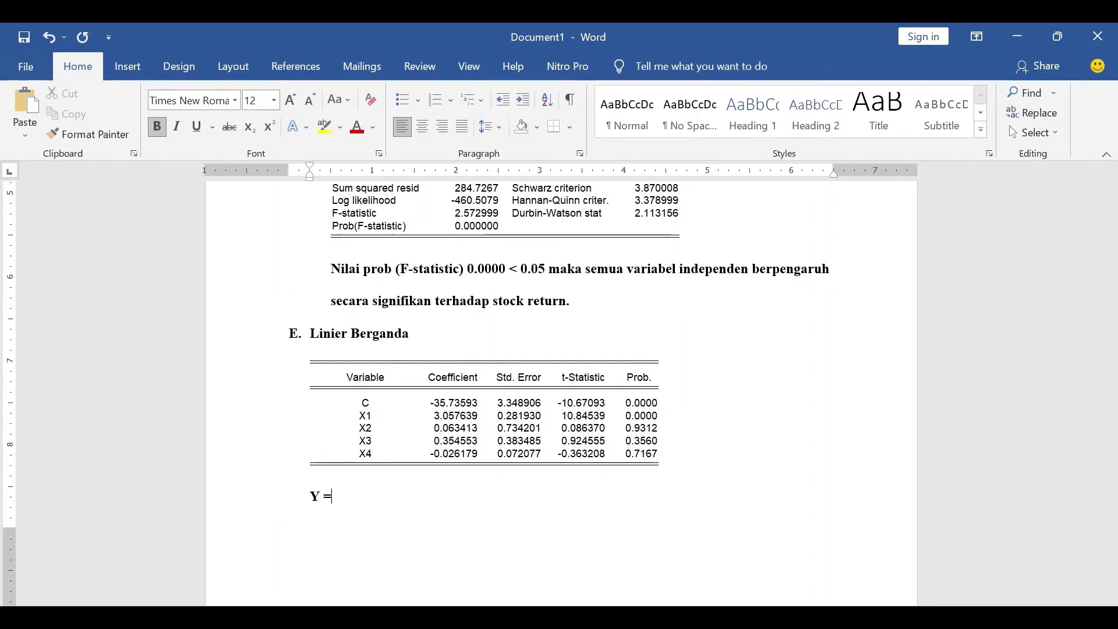
pyautogui.write('a + bX1 + cX2 + dX3 +eX4')
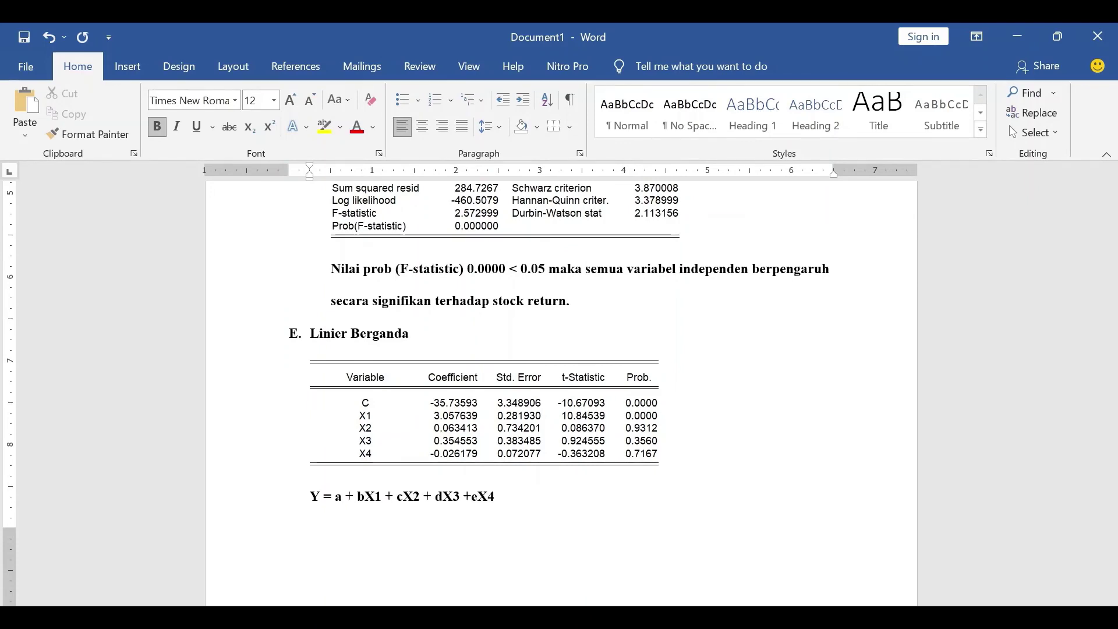
# Step: Below the general equation, add the fitted equation "Y = -35.73593 + 3.057639MVE + 0.063413LEV + 0.354553ROE – 0.026179Beta + e", followed by a blank line
pyautogui.scroll(-4, 410, 495)
pyautogui.write('Y =')
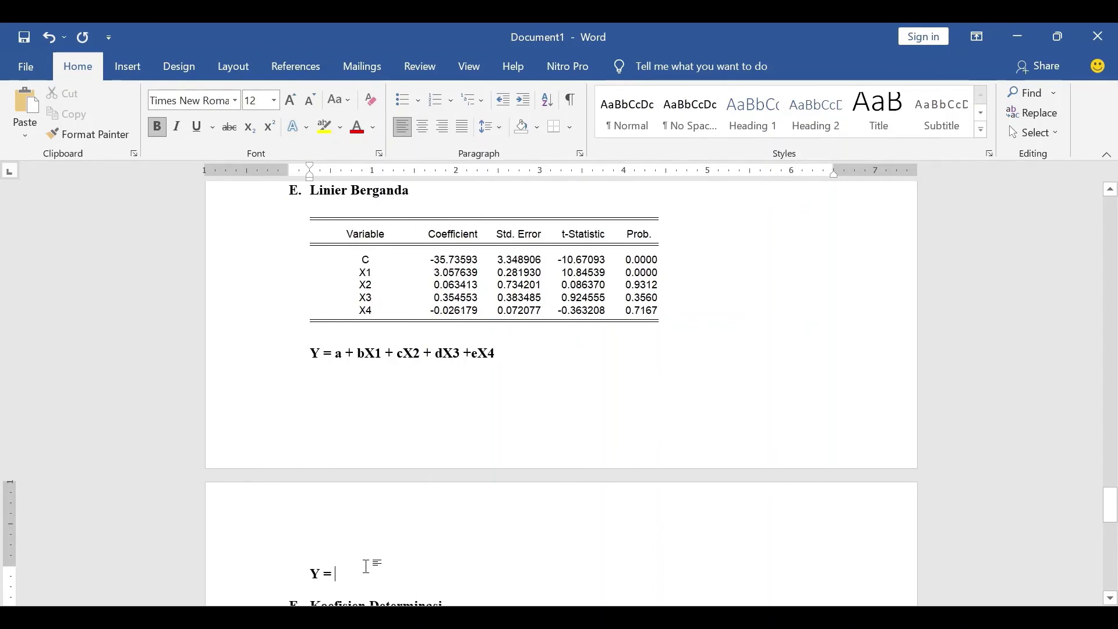
pyautogui.write('-')
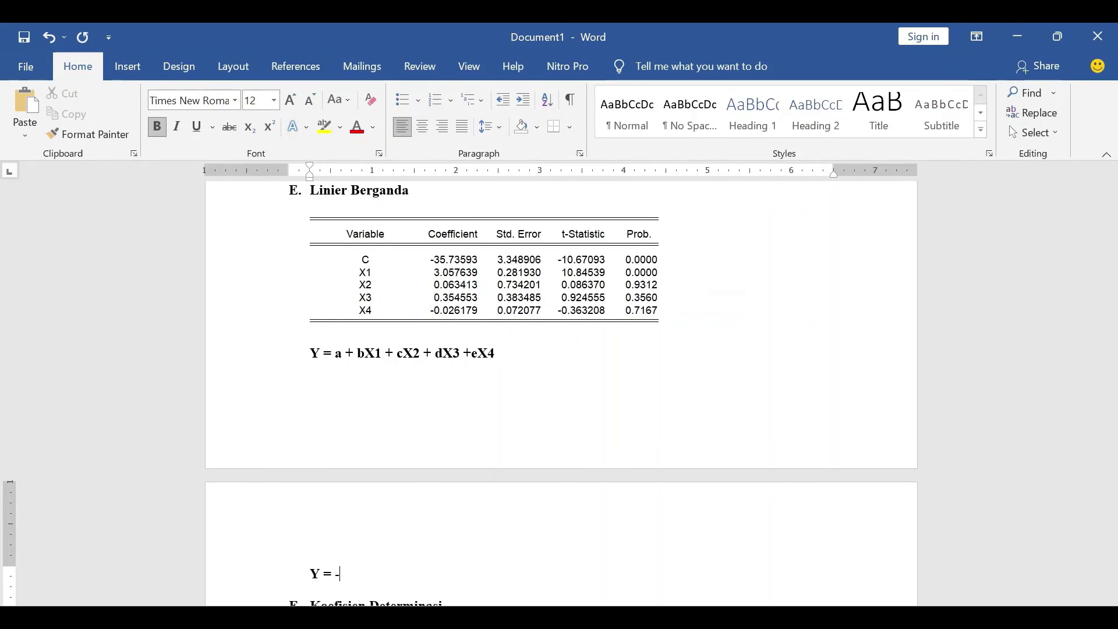
pyautogui.write('35.')
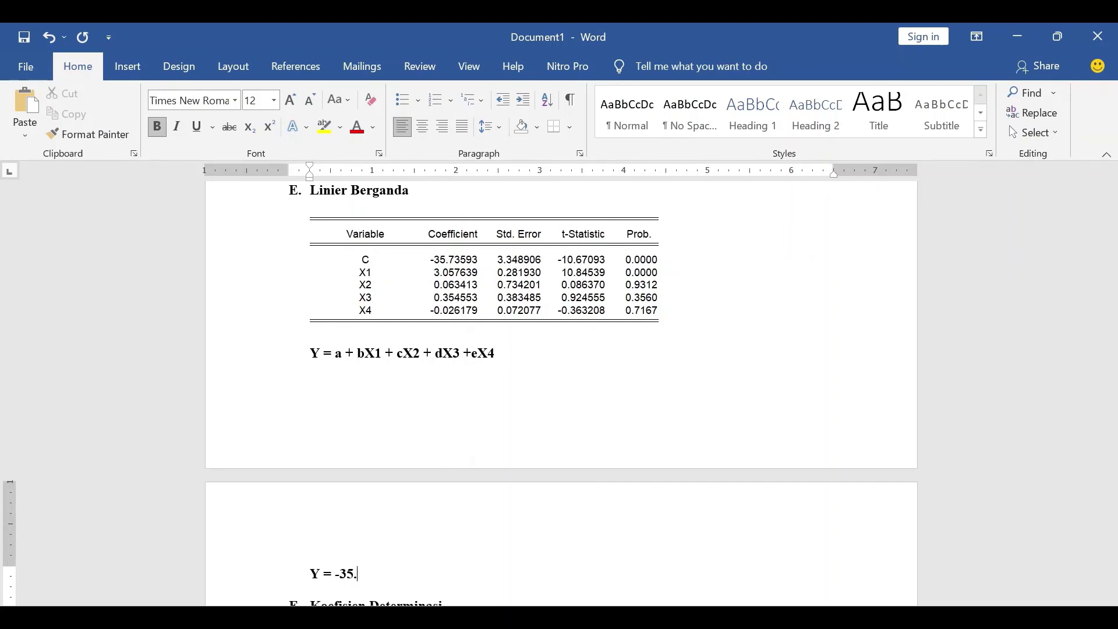
pyautogui.write('735')
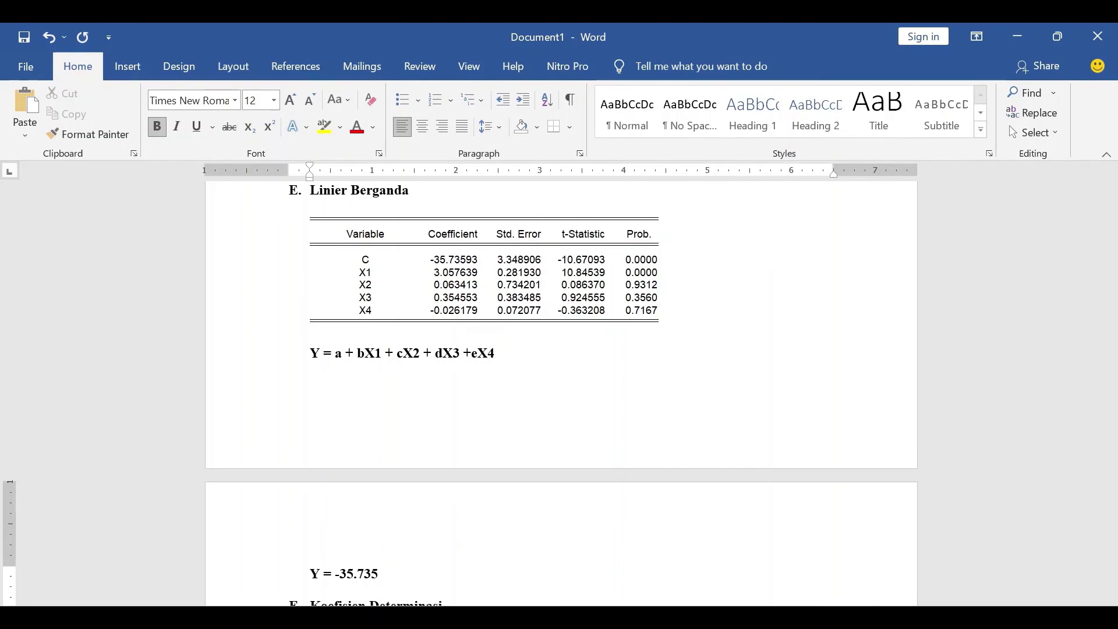
pyautogui.write('93 +')
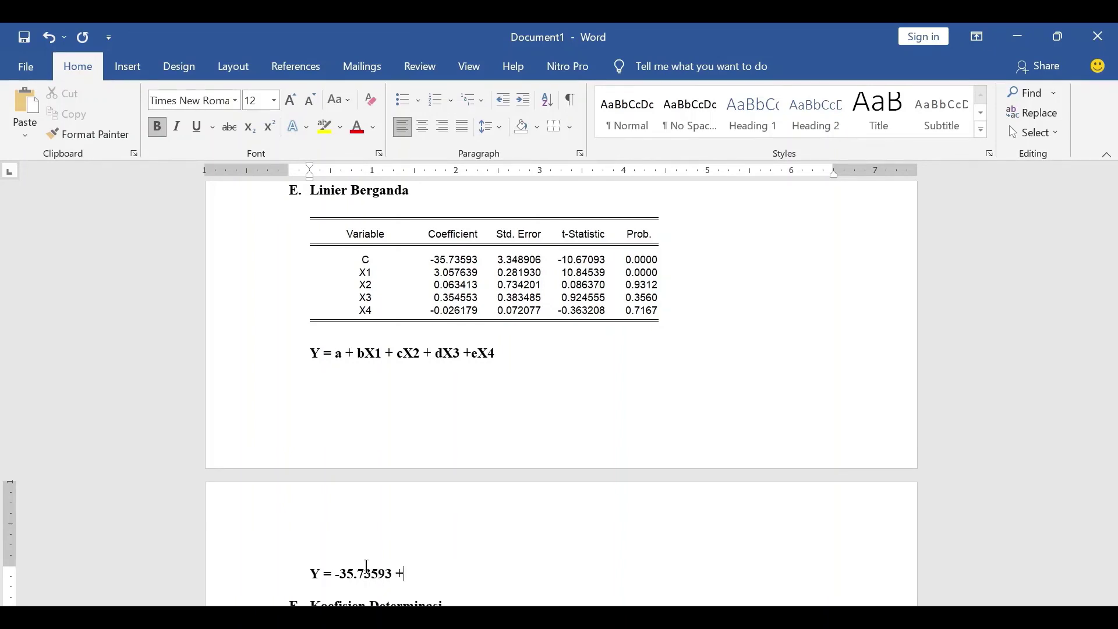
pyautogui.write(' 3.05')
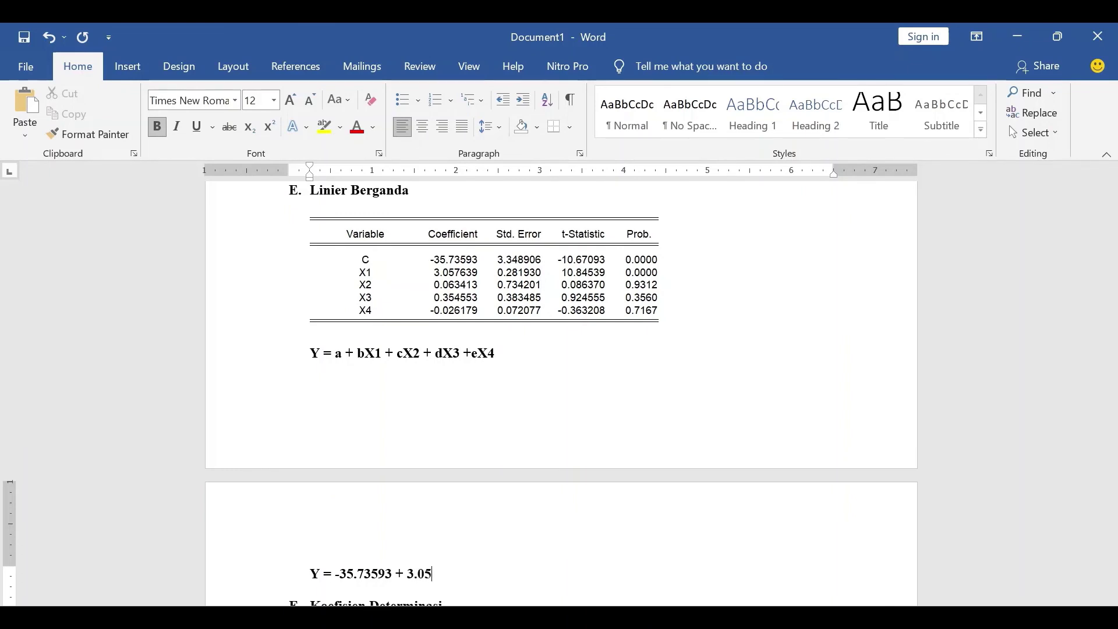
pyautogui.write('7639MVE + 0.0')
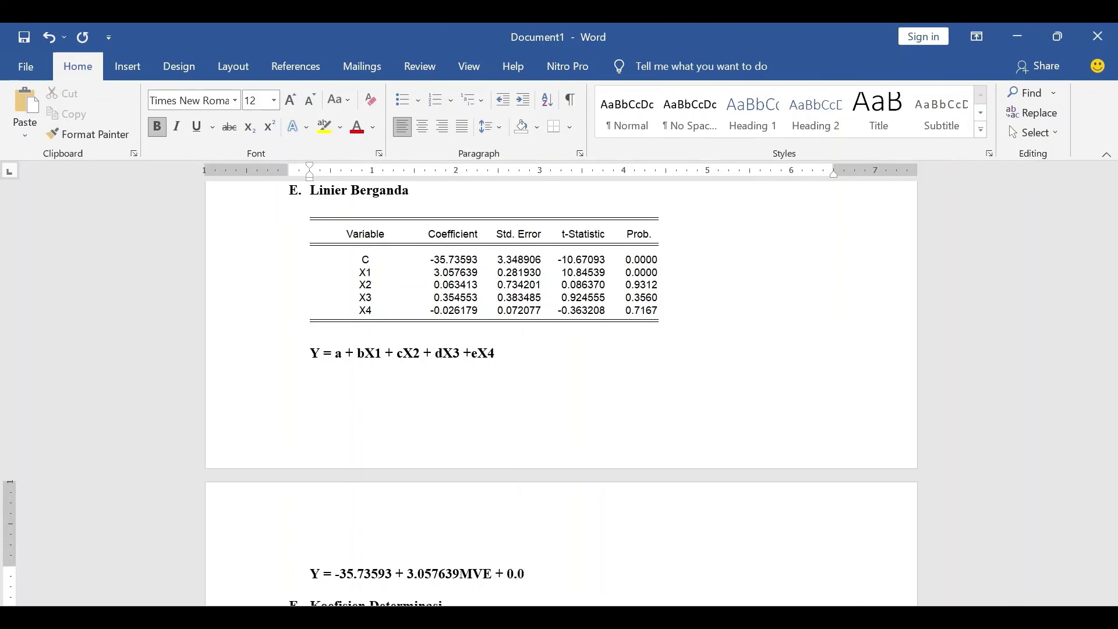
pyautogui.write('63413LEV ')
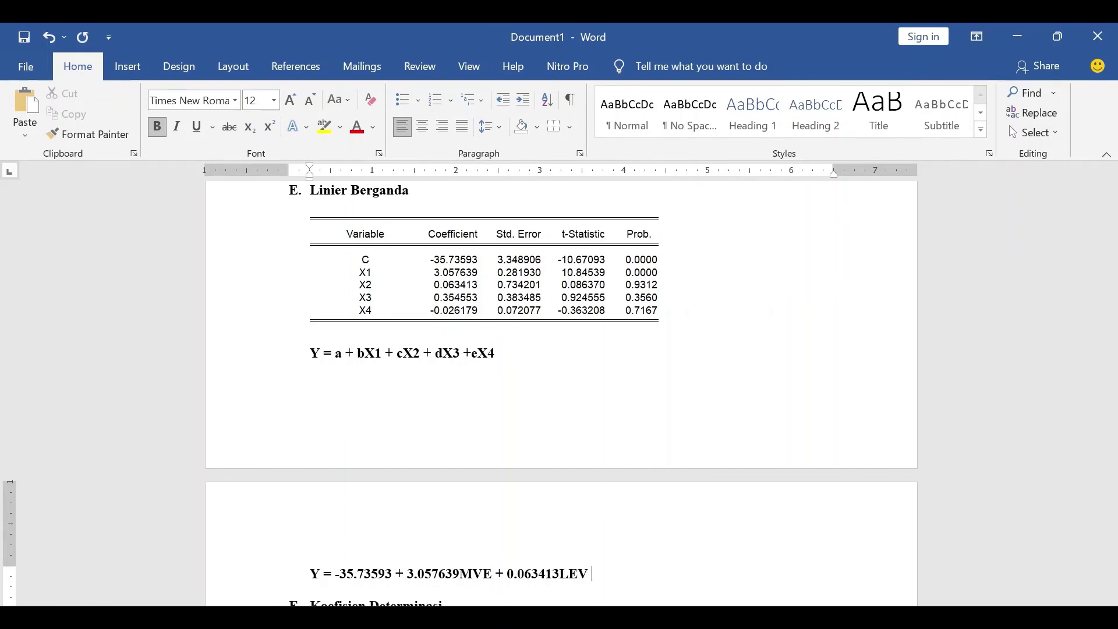
pyautogui.write('+')
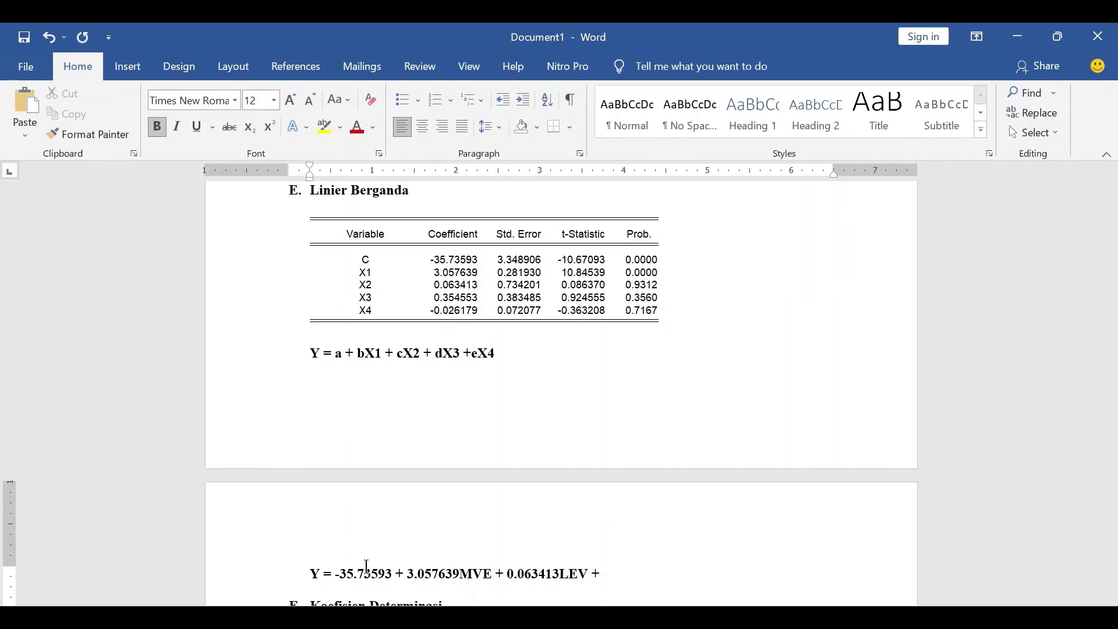
pyautogui.write(' 0.')
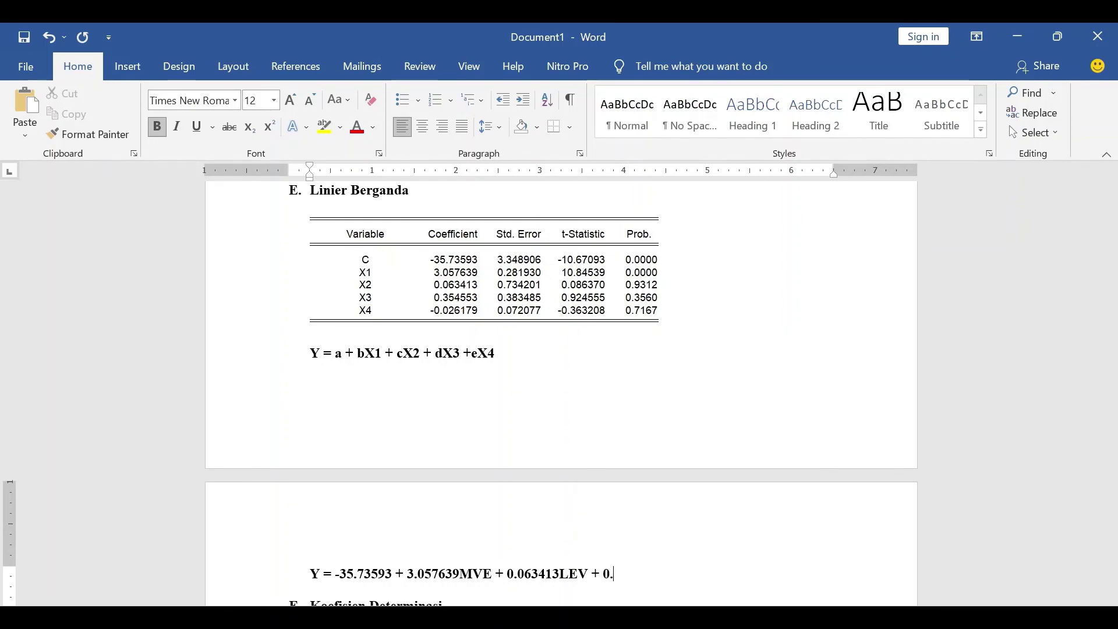
pyautogui.write('35')
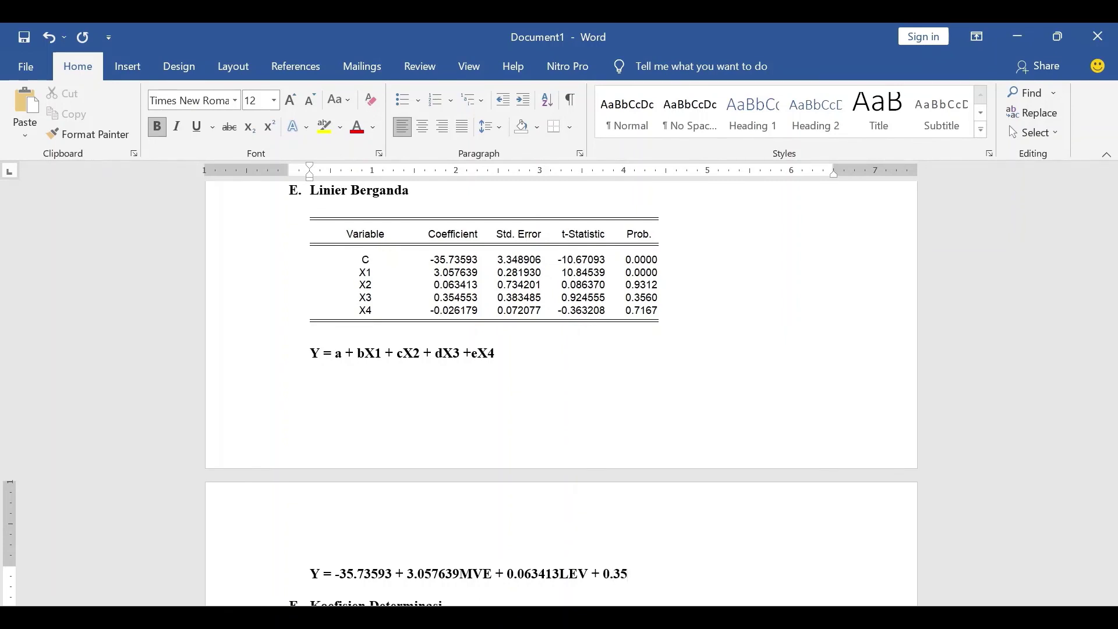
pyautogui.write('4553')
pyautogui.write('ROE ')
pyautogui.write('-')
pyautogui.write(' 0.026')
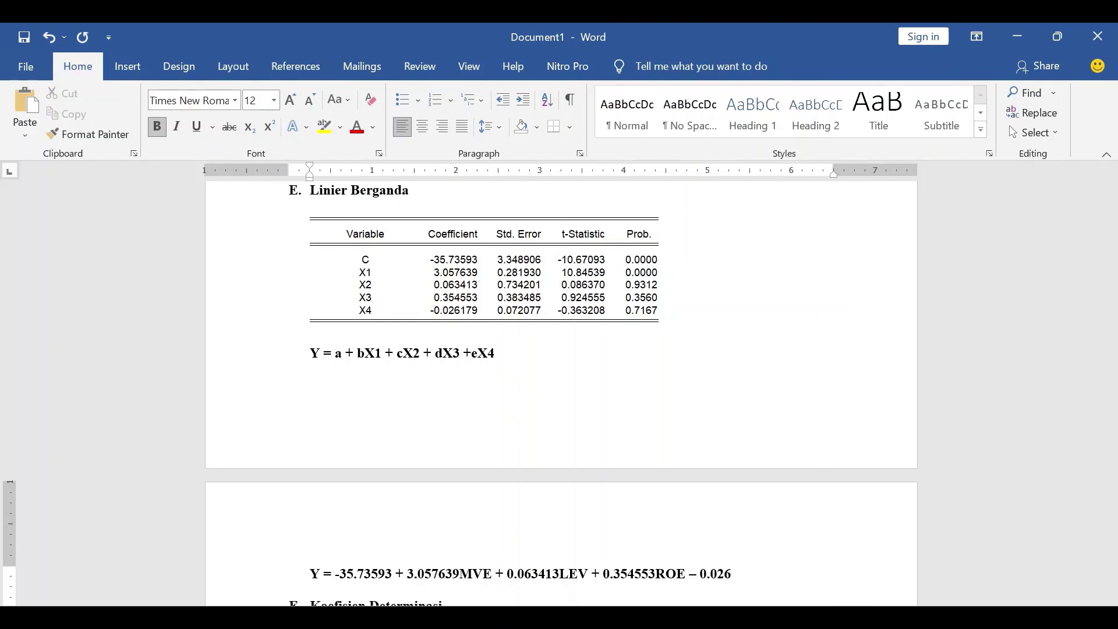
pyautogui.write('179Beta')
pyautogui.write('+ e')
pyautogui.press('Return')
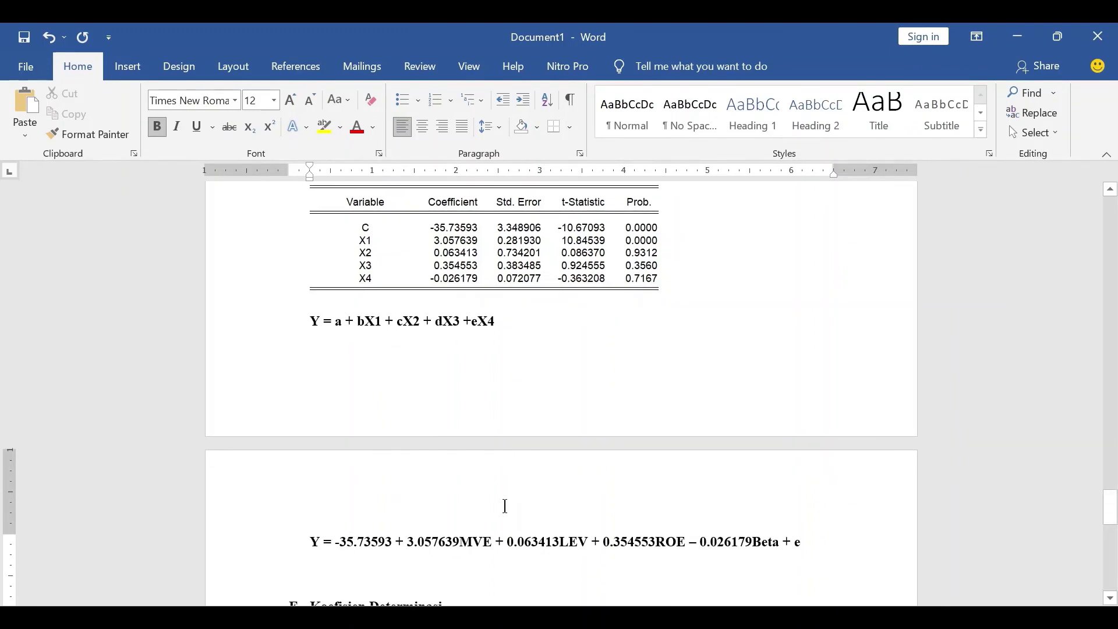
pyautogui.scroll(-2, 314, 483)
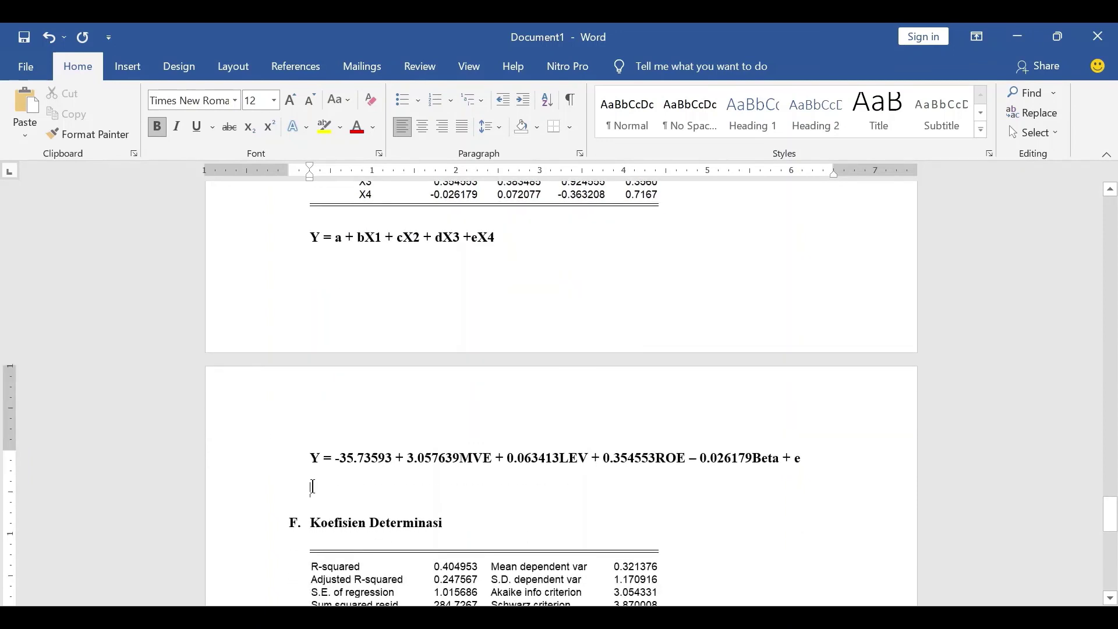
pyautogui.moveTo(312, 486); pyautogui.dragTo(394, 484)
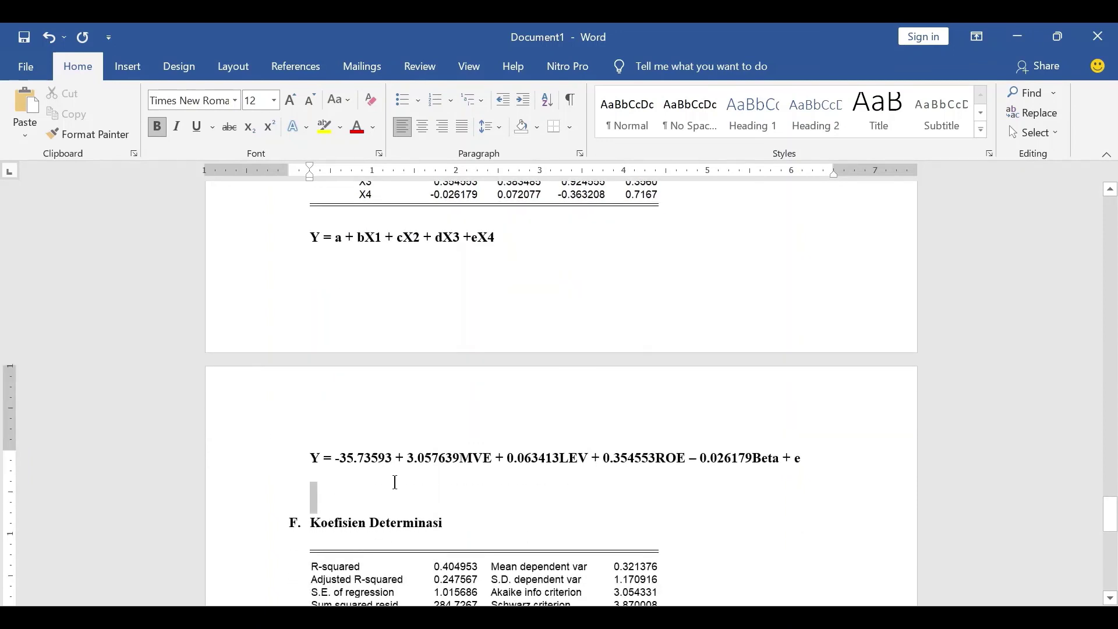
pyautogui.click(317, 498)
pyautogui.click(340, 459)
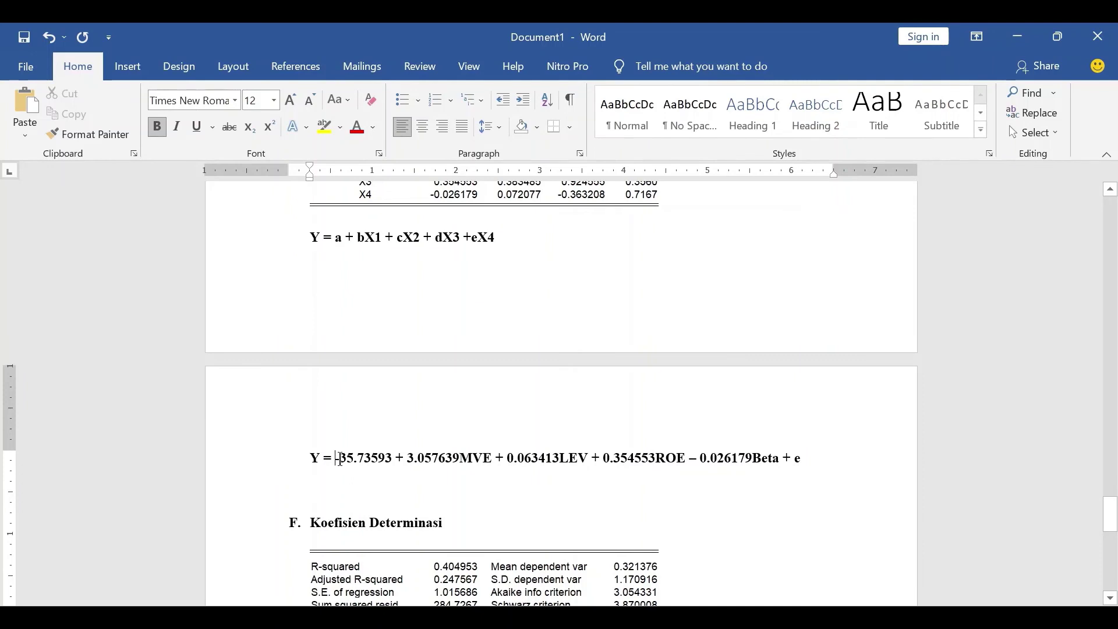
pyautogui.moveTo(339, 461); pyautogui.dragTo(807, 461)
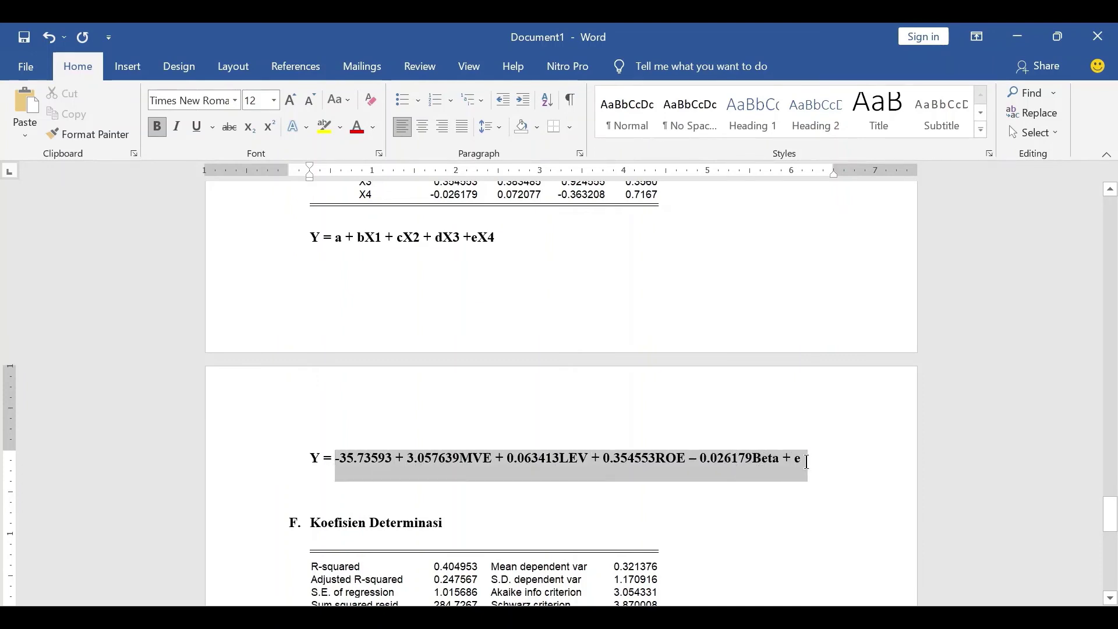
# Step: Write the adjusted R-squared as a percentage, "0.247567 = 24.7567%", on a new line below the Koefisien Determinasi table
pyautogui.scroll(-4, 681, 501)
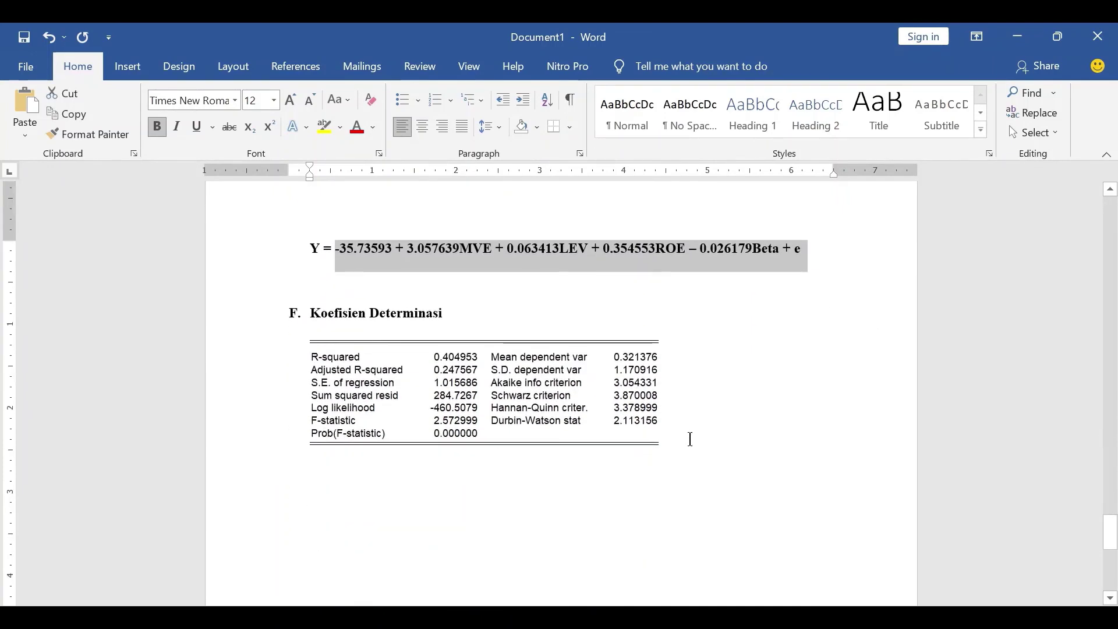
pyautogui.click(690, 439)
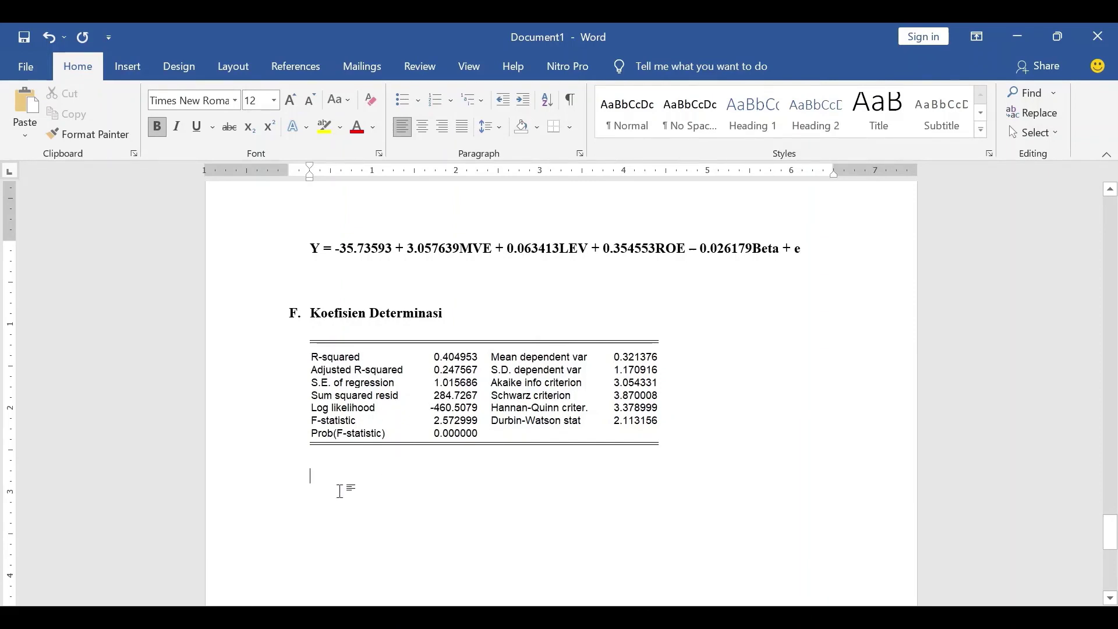
pyautogui.write('0')
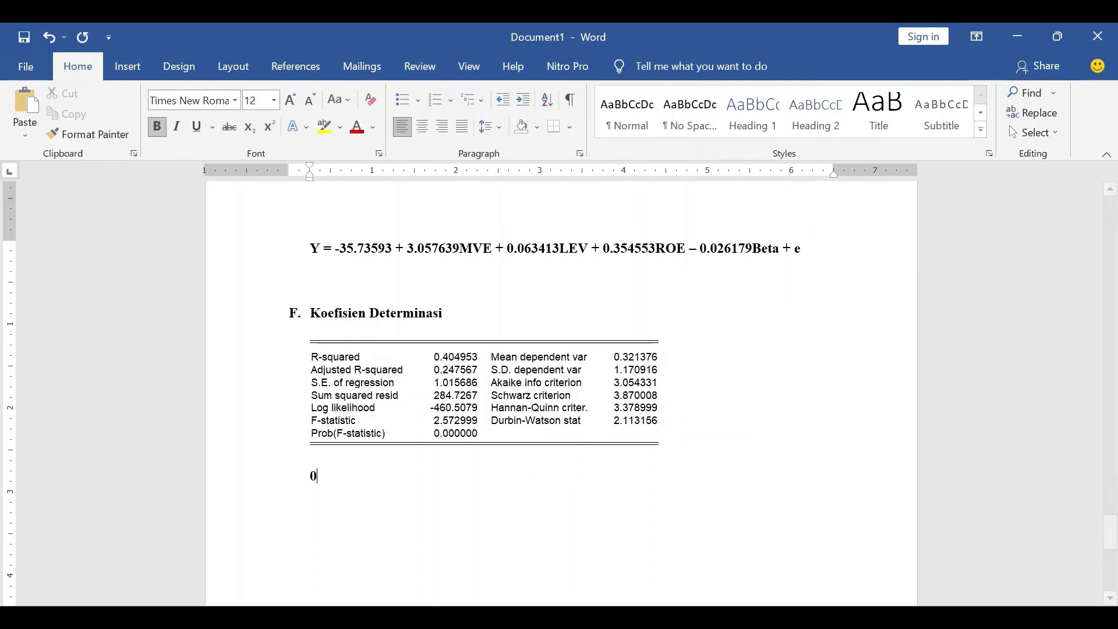
pyautogui.write('.24')
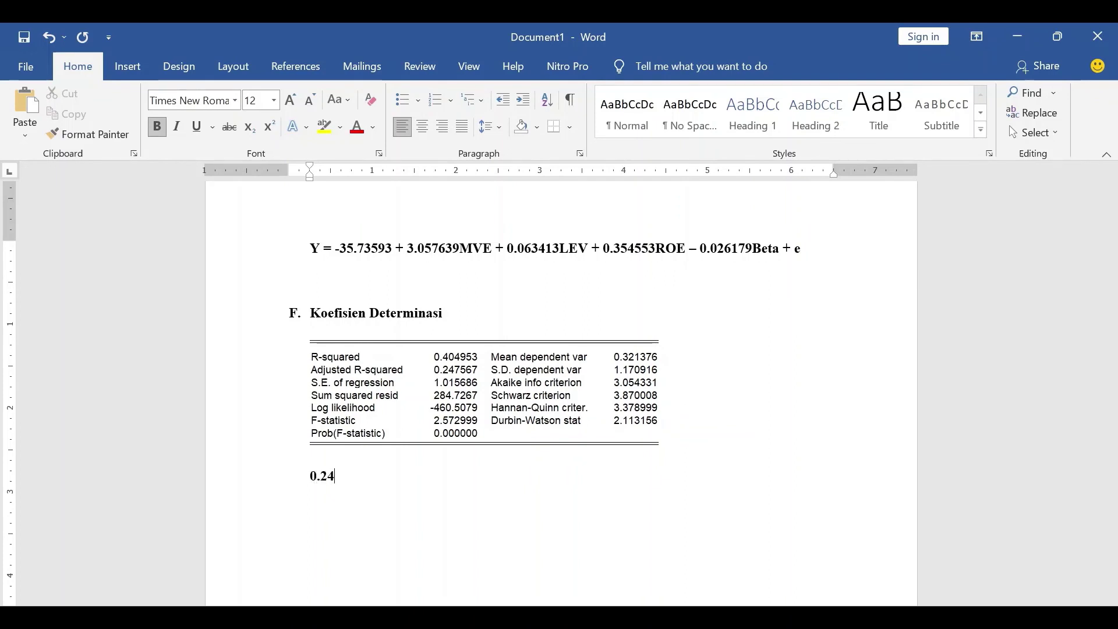
pyautogui.write('756')
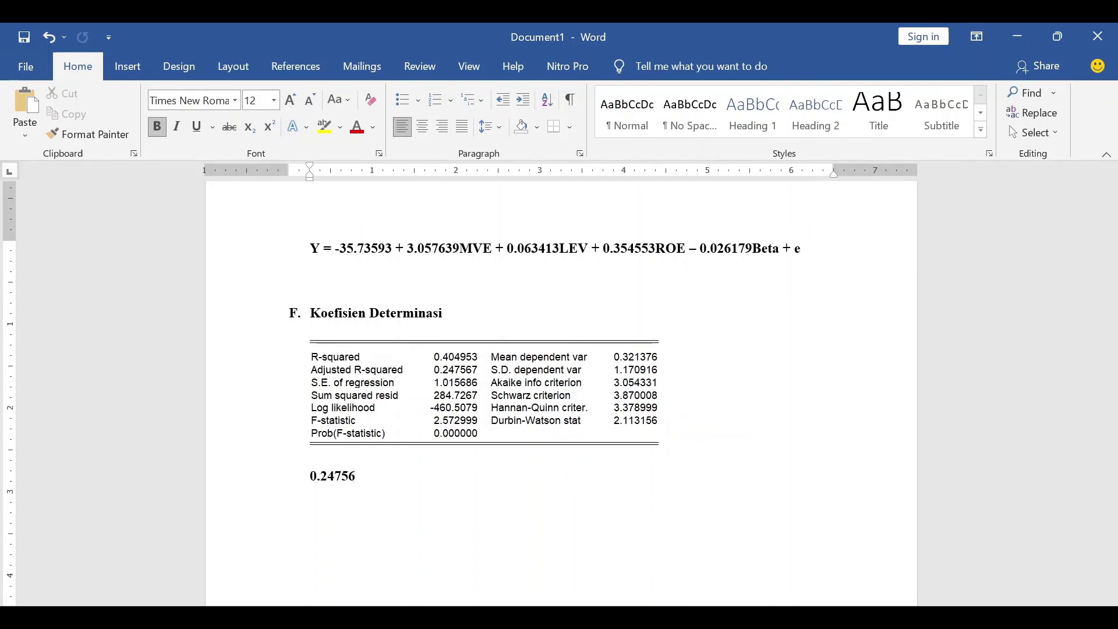
pyautogui.write('7 = 24')
pyautogui.write('.7')
pyautogui.write('567')
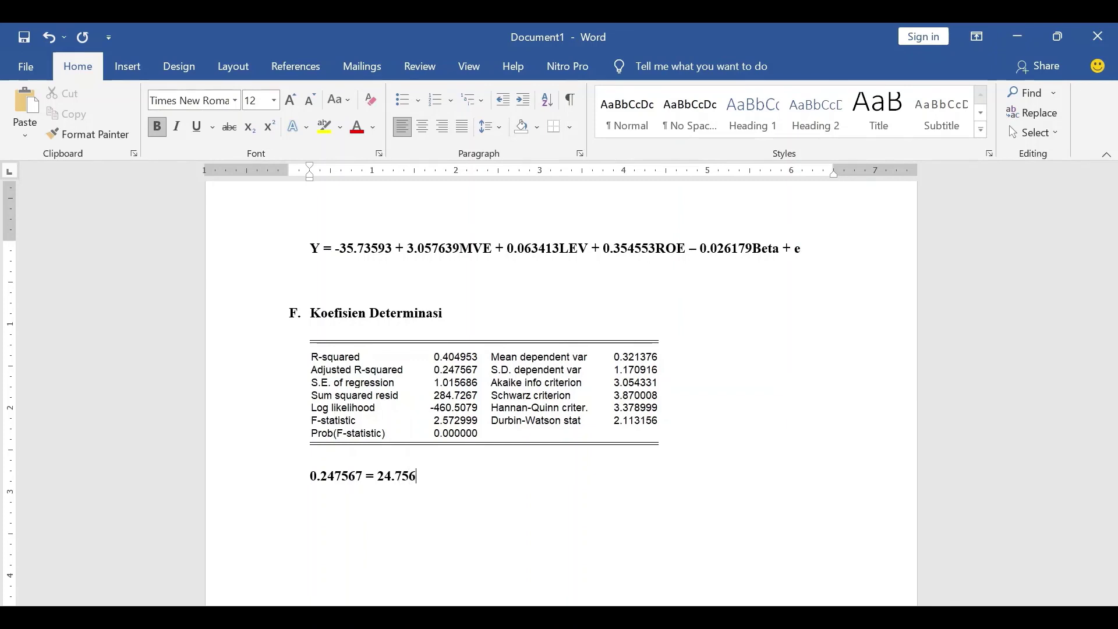
pyautogui.write('%')
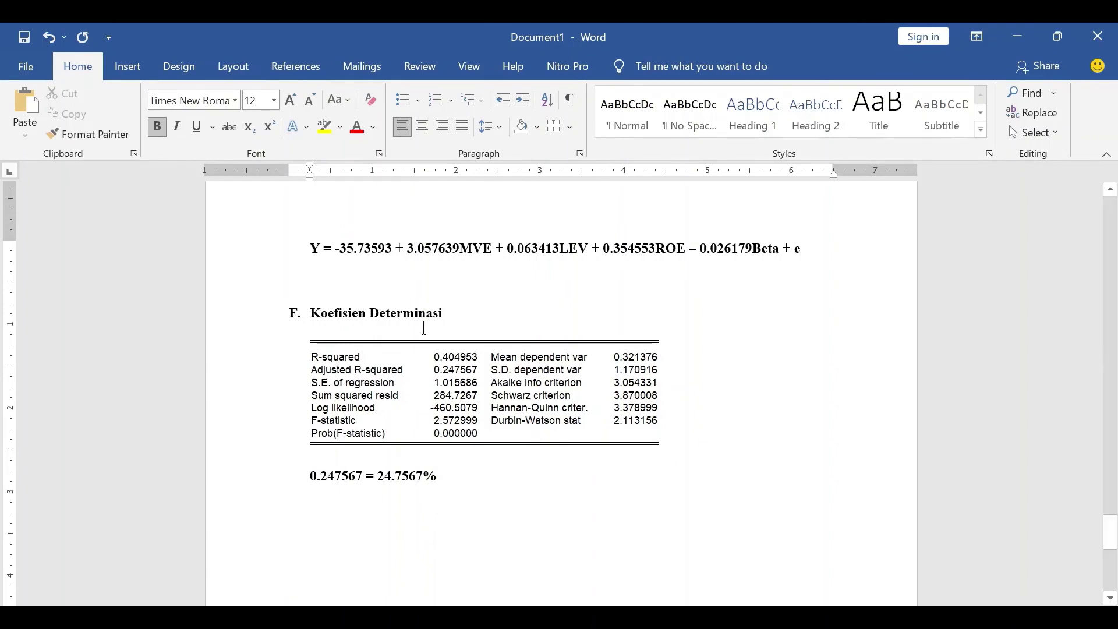
# Step: Review the variables in the fitted equation and look back through the earlier test sections of the report
pyautogui.moveTo(656, 247); pyautogui.dragTo(686, 246)
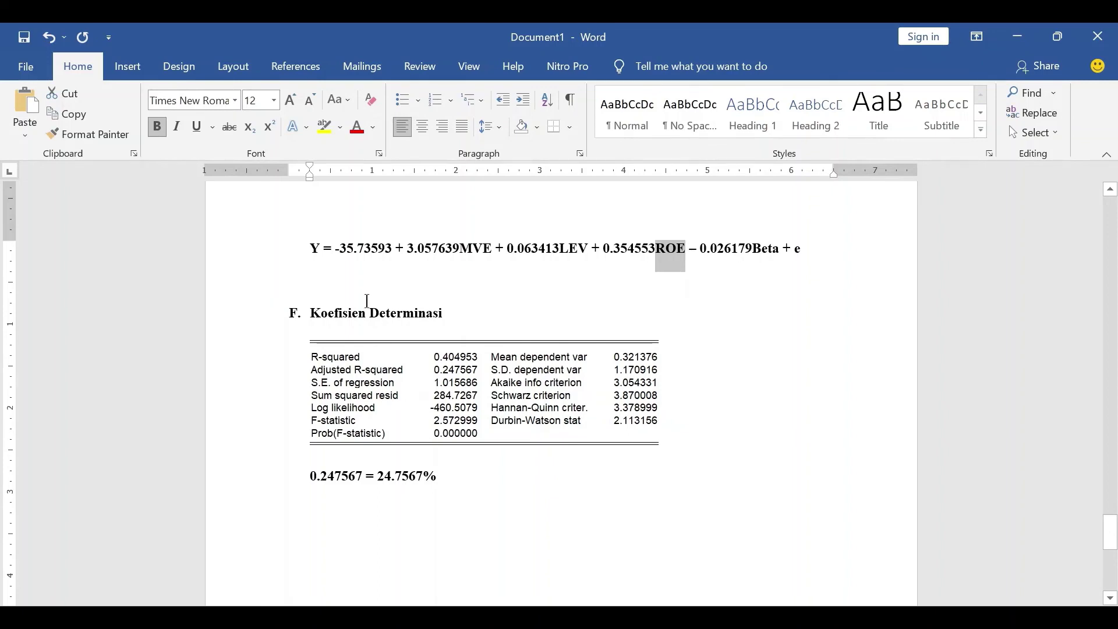
pyautogui.moveTo(309, 249); pyautogui.dragTo(320, 250)
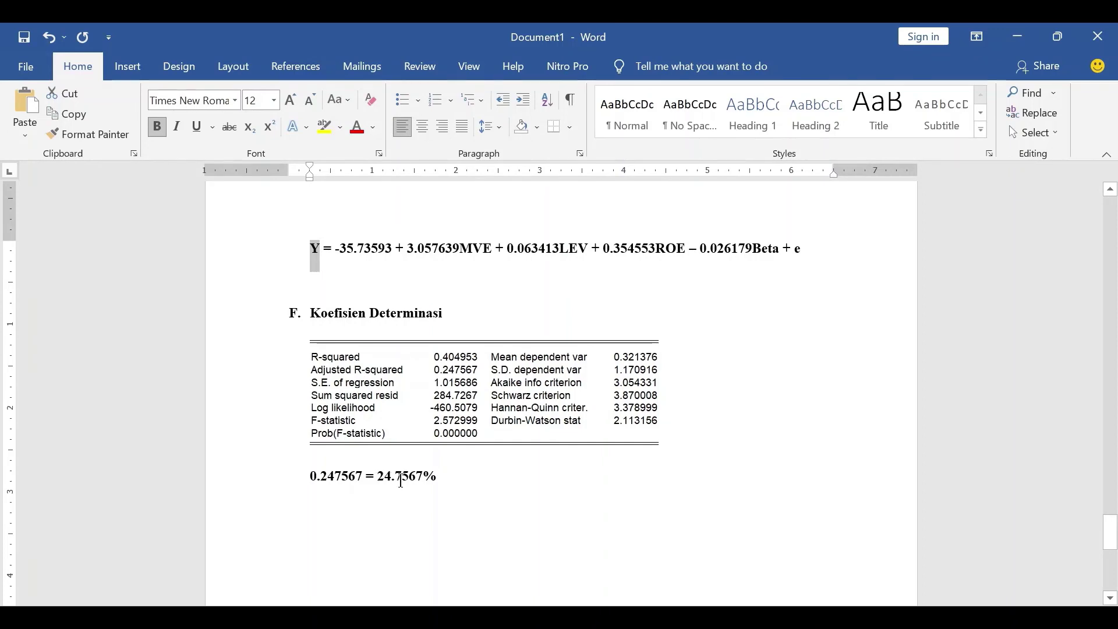
pyautogui.click(443, 481)
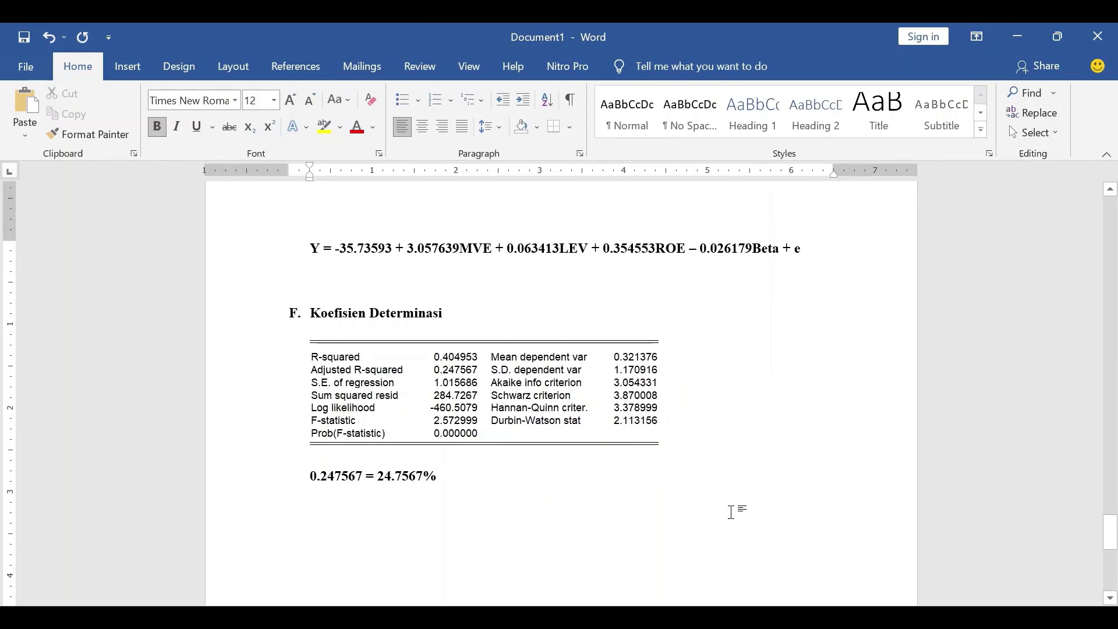
pyautogui.scroll(8, 724, 475)
pyautogui.scroll(15, 721, 473)
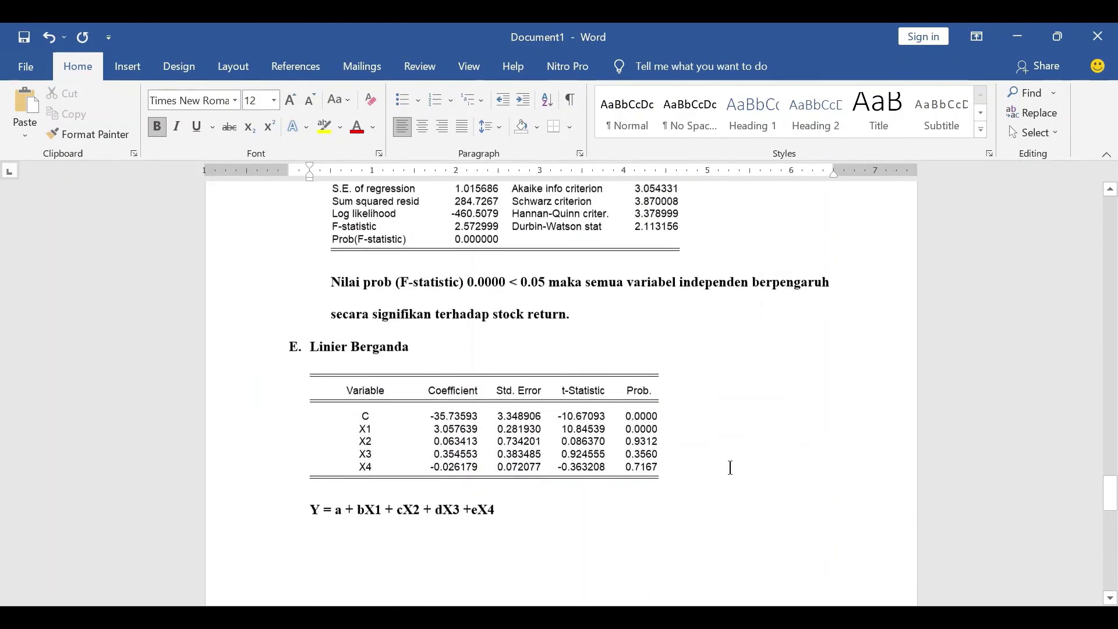
pyautogui.scroll(20, 685, 433)
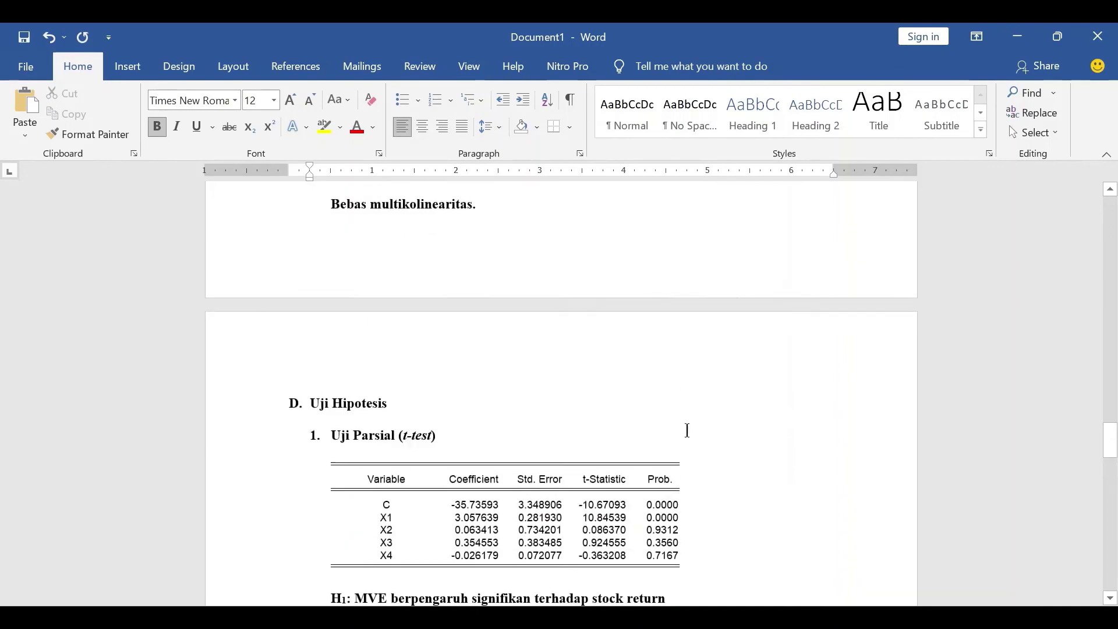
pyautogui.scroll(2, 687, 431)
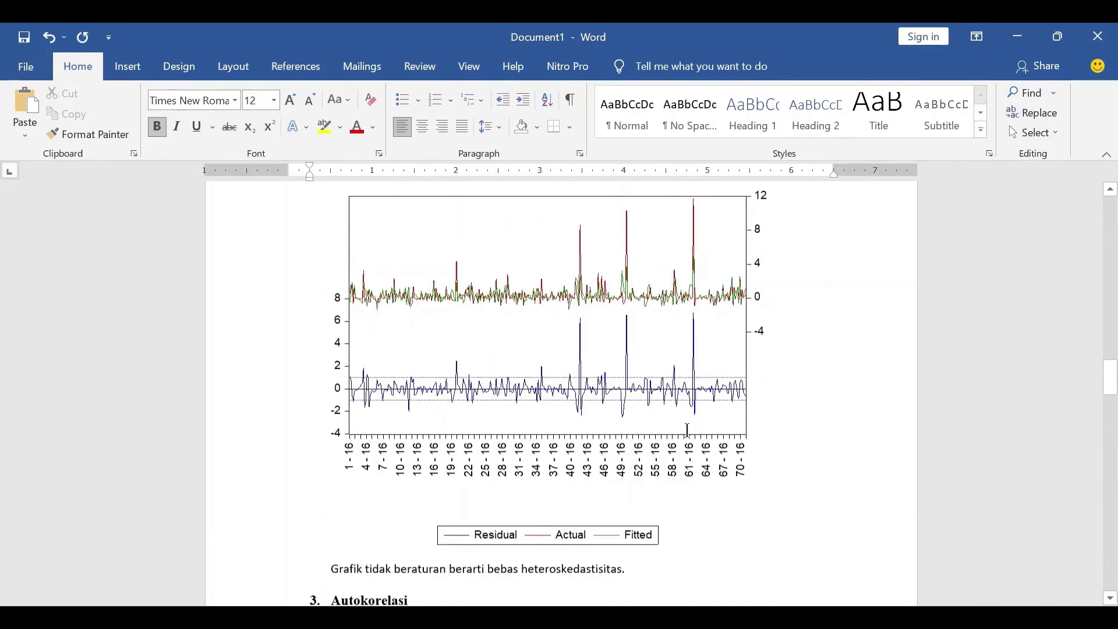